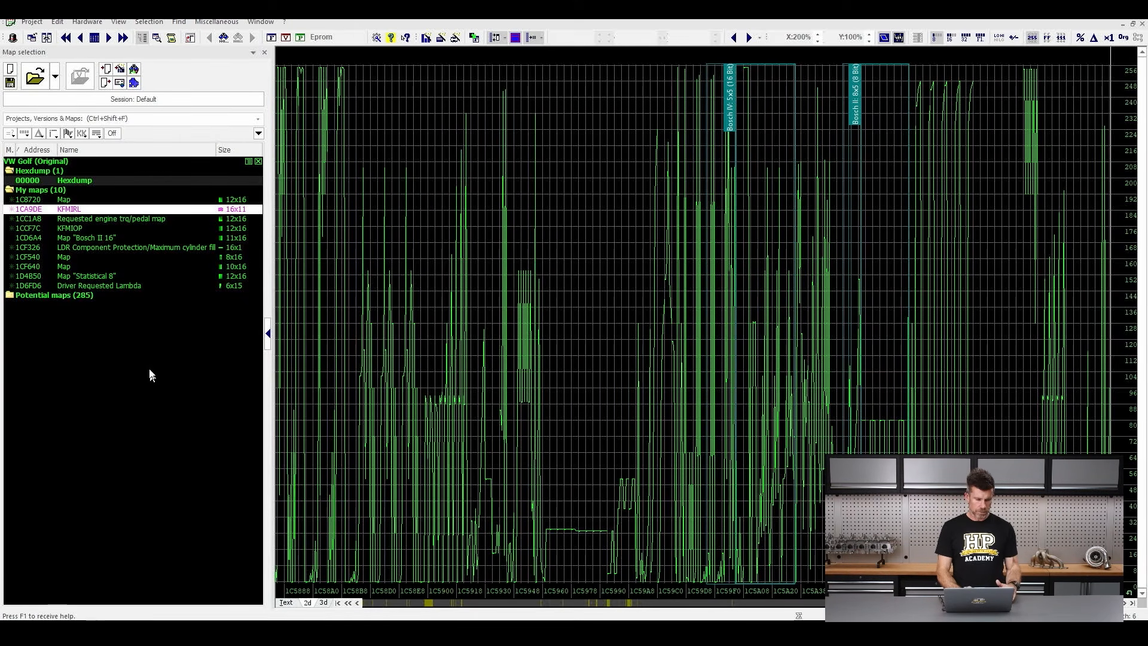
Expand the Potential maps folder in the VW Golf project's map list
{"action": "mouse_move", "coordinate": [128, 282]}
{"action": "left_mouse_down"}
{"action": "mouse_move", "coordinate": [12, 271]}
{"action": "mouse_move", "coordinate": [13, 320]}
{"action": "mouse_move", "coordinate": [126, 310]}
{"action": "left_mouse_up"}
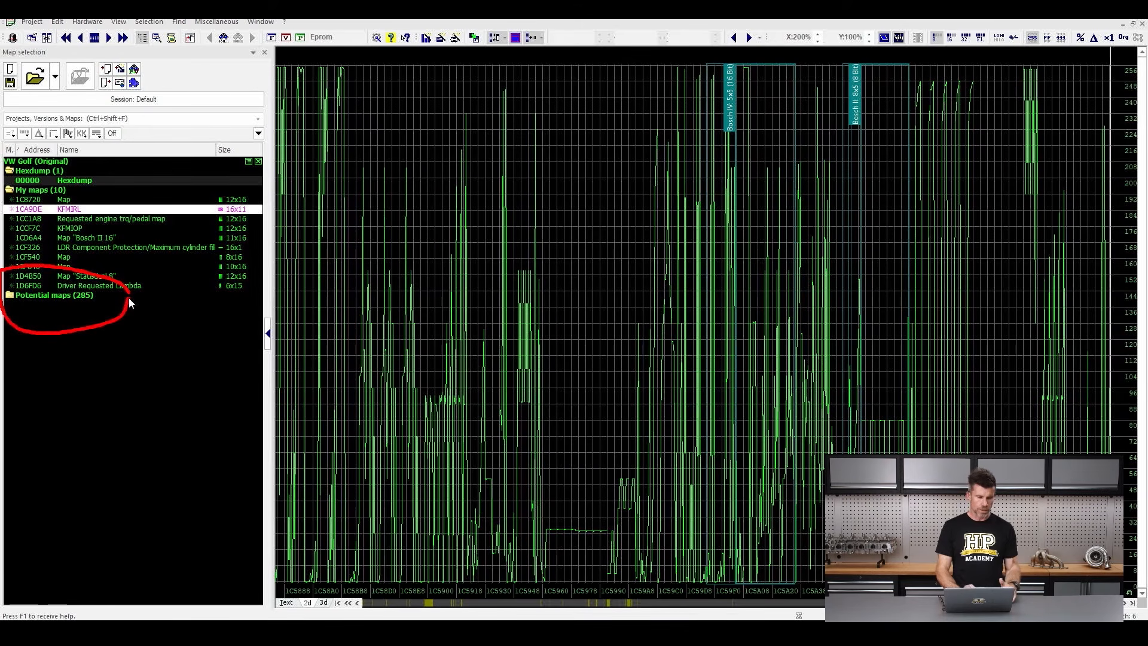
{"action": "key", "text": "Escape"}
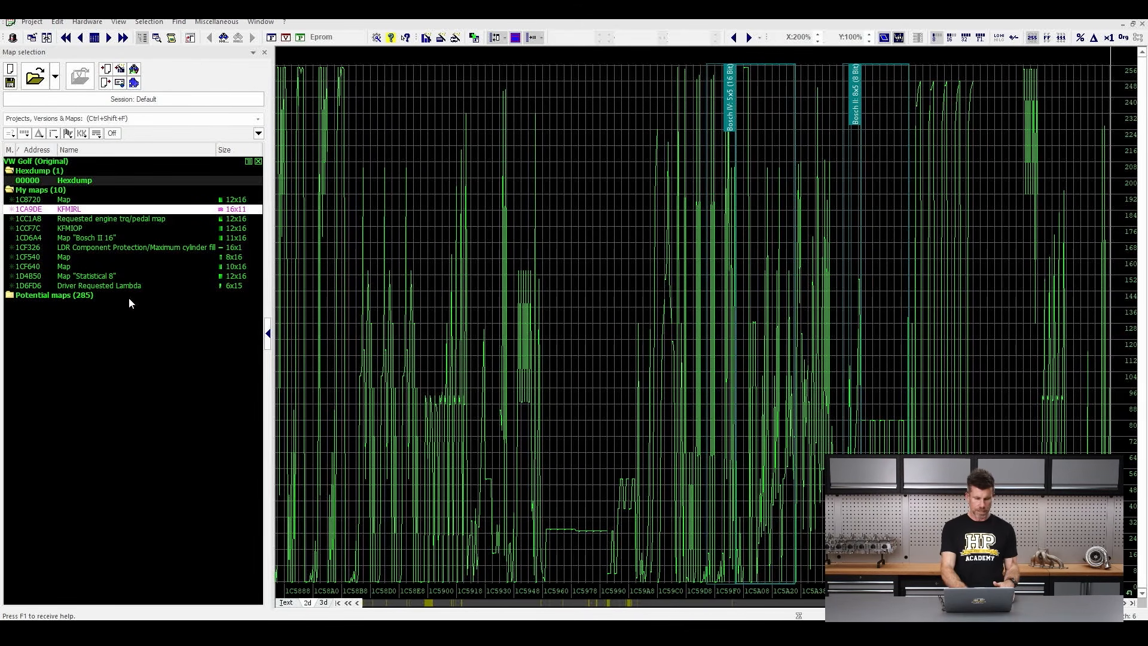
{"action": "double_click", "coordinate": [10, 297]}
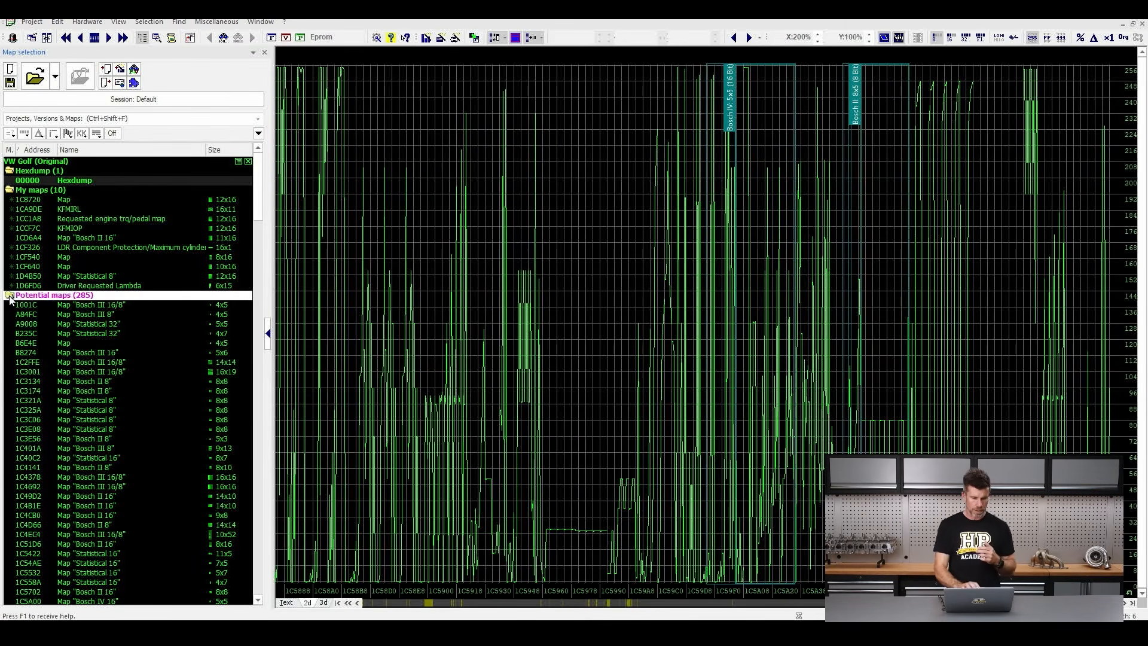
{"action": "left_click_drag", "start_coordinate": [262, 205], "coordinate": [268, 164]}
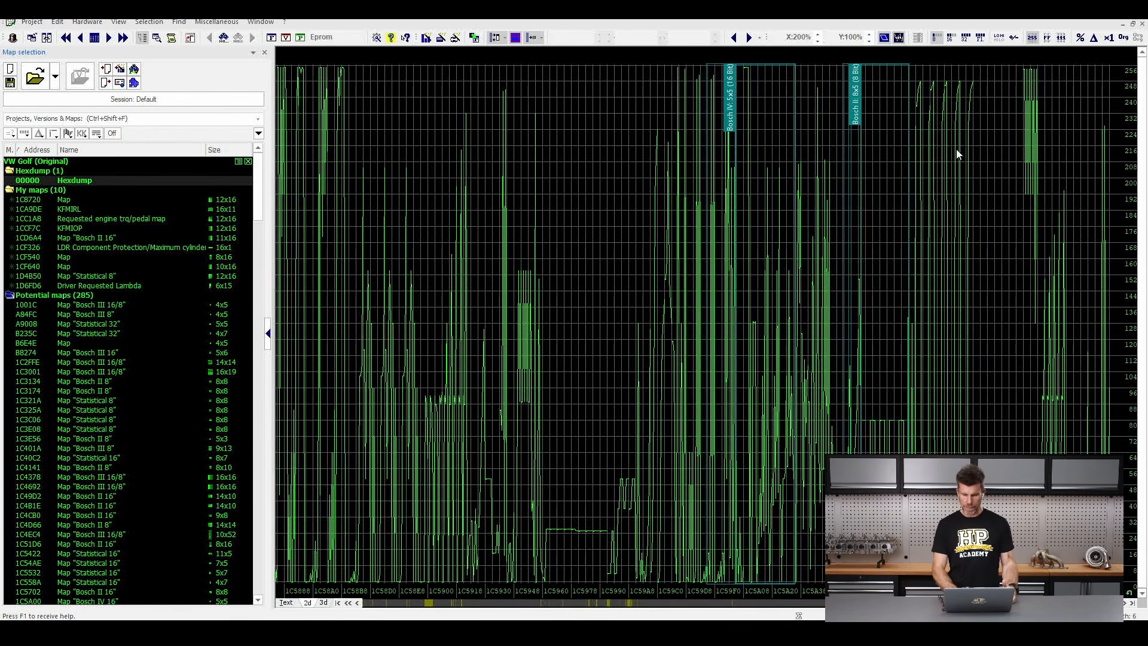
Select the Bosch II 8x5 map at 1C5A69 and show the hexdump as text, widened to 14 columns
{"action": "mouse_move", "coordinate": [938, 72]}
{"action": "left_mouse_down"}
{"action": "mouse_move", "coordinate": [832, 71]}
{"action": "mouse_move", "coordinate": [813, 176]}
{"action": "mouse_move", "coordinate": [802, 417]}
{"action": "mouse_move", "coordinate": [825, 579]}
{"action": "mouse_move", "coordinate": [949, 286]}
{"action": "mouse_move", "coordinate": [947, 69]}
{"action": "left_mouse_up"}
{"action": "left_click", "coordinate": [894, 123]}
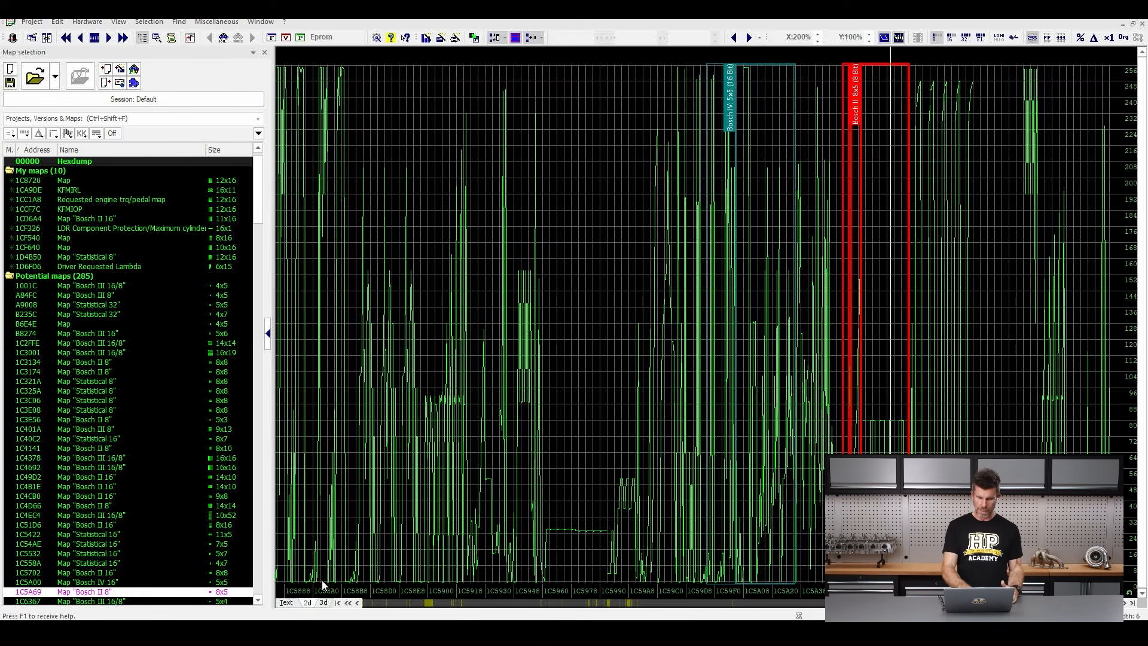
{"action": "left_click", "coordinate": [285, 602]}
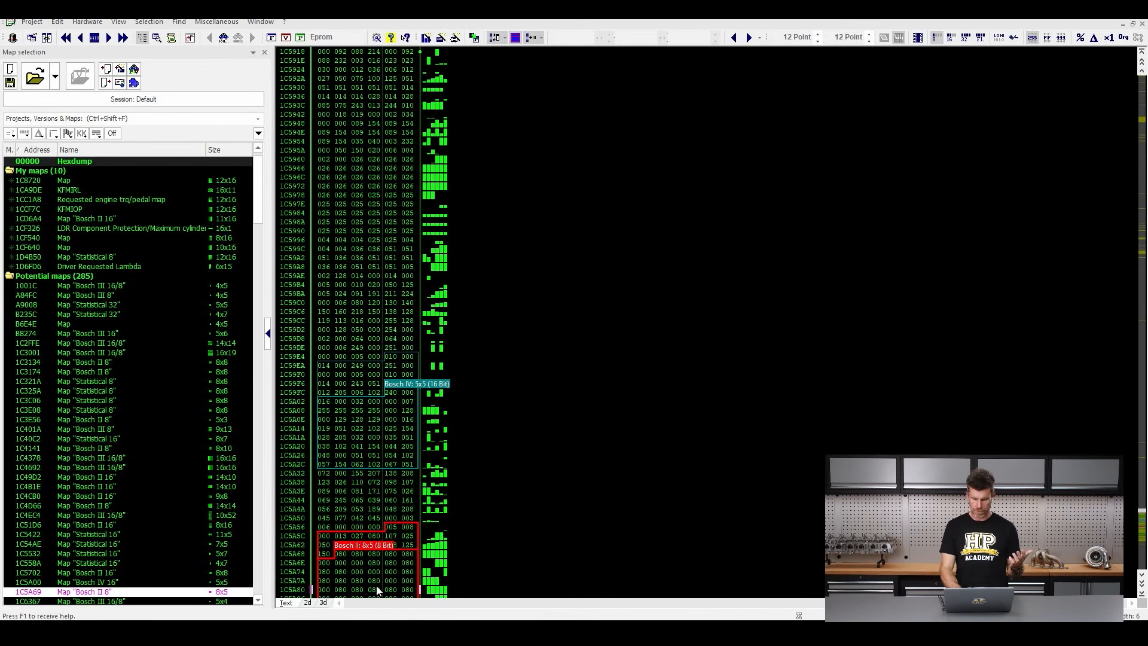
{"action": "key", "text": "w"}
{"action": "key", "text": "w"}
{"action": "key", "text": "w"}
{"action": "key", "text": "w"}
{"action": "key", "text": "w"}
{"action": "key", "text": "w"}
{"action": "key", "text": "w"}
{"action": "key", "text": "w"}
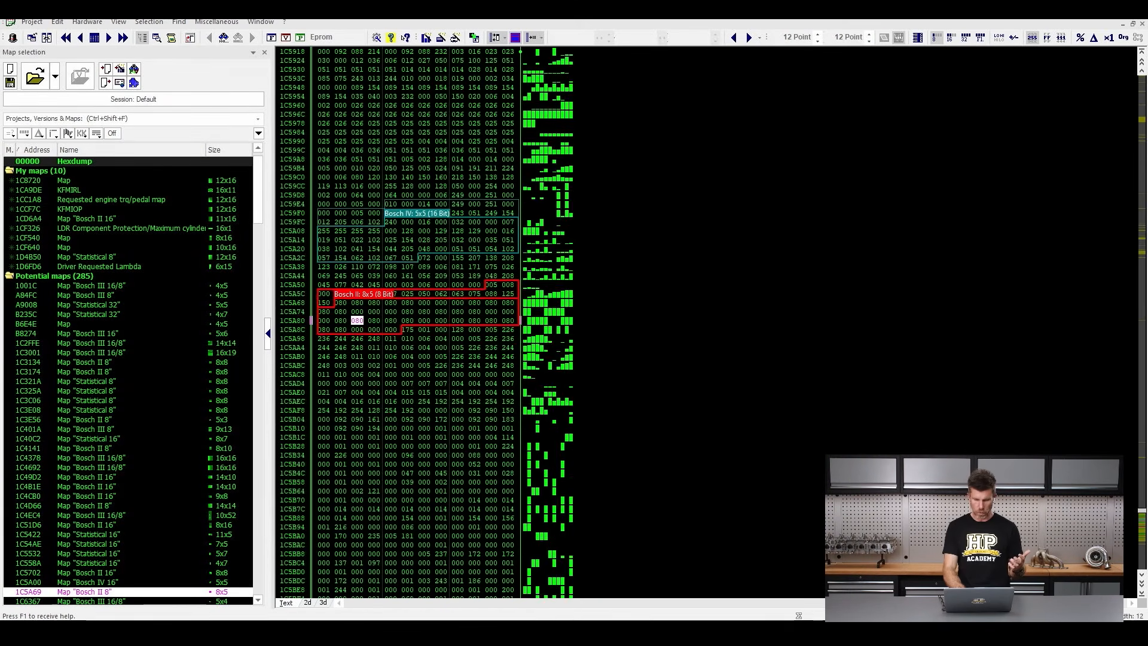
Examine the hexdump's numeric values from the Bosch II 8x5 map onward to around address 1C6750
{"action": "scroll", "coordinate": [879, 439], "scroll_direction": "down", "scroll_amount": 4}
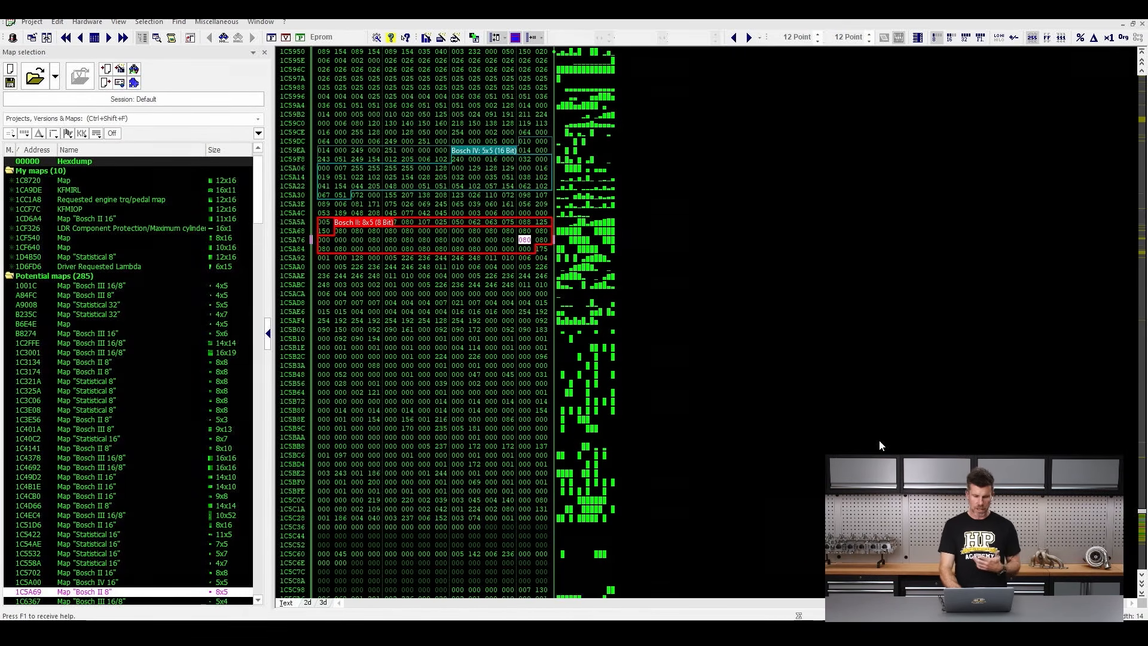
{"action": "scroll", "coordinate": [878, 440], "scroll_direction": "down", "scroll_amount": 17}
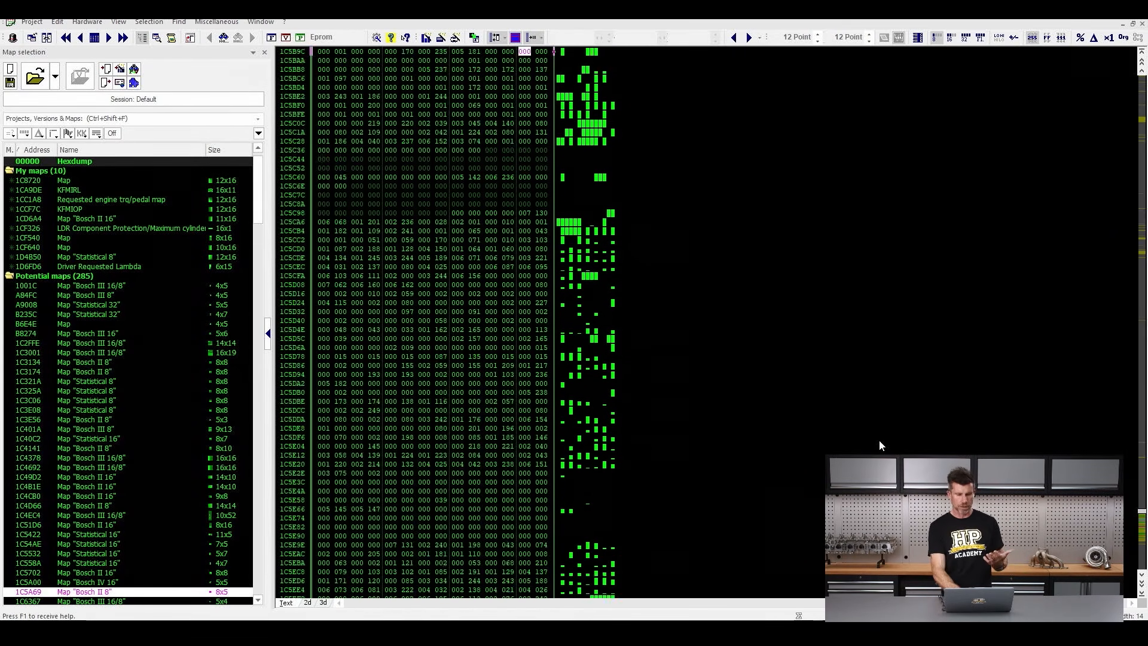
{"action": "scroll", "coordinate": [878, 440], "scroll_direction": "down", "scroll_amount": 12}
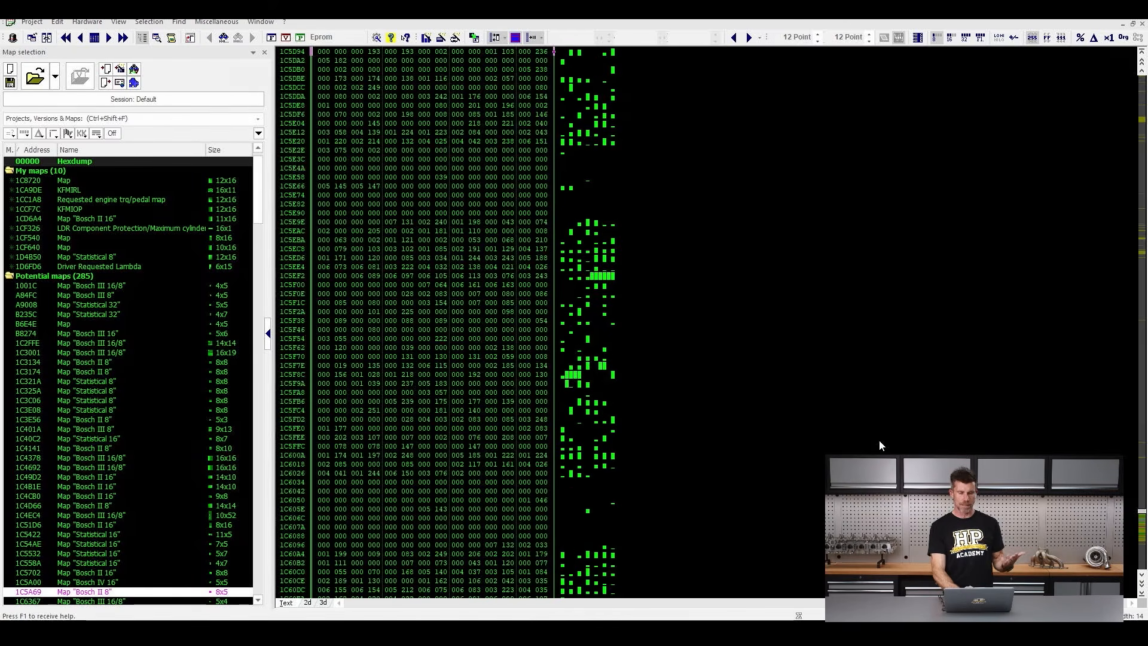
{"action": "scroll", "coordinate": [879, 439], "scroll_direction": "down", "scroll_amount": 16}
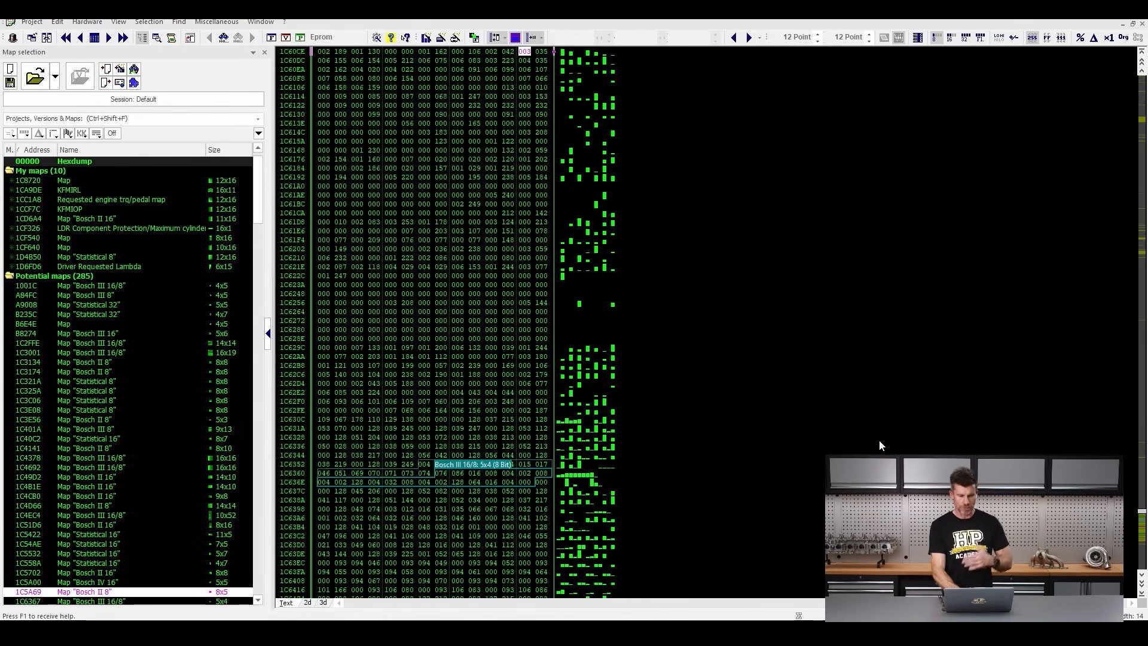
{"action": "scroll", "coordinate": [878, 439], "scroll_direction": "down", "scroll_amount": 13}
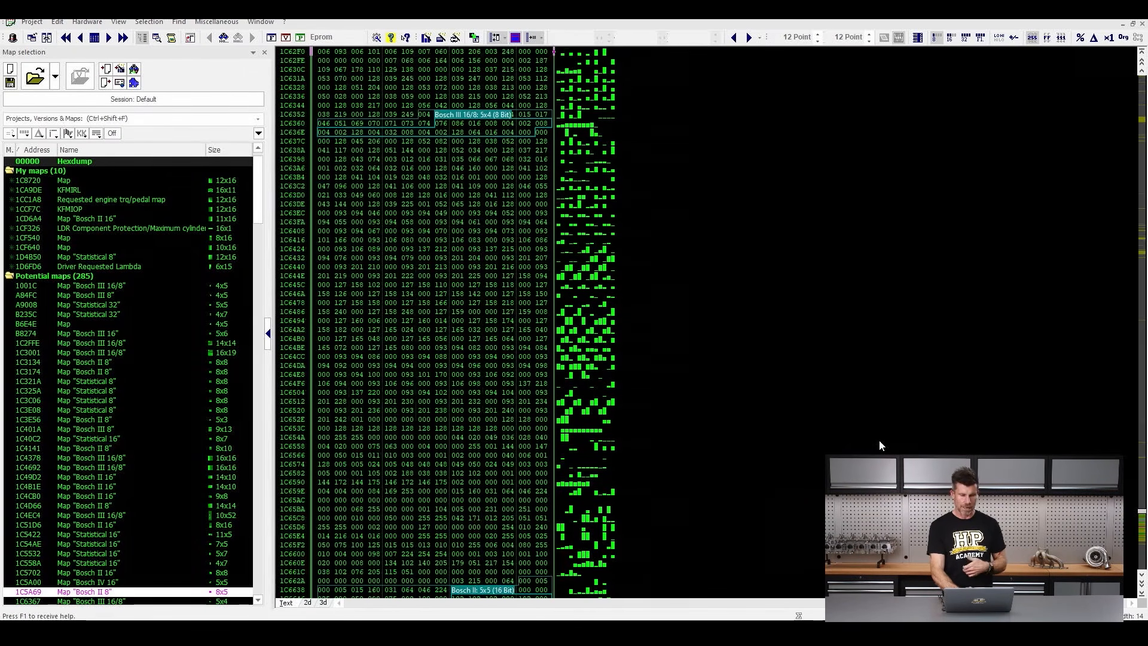
{"action": "scroll", "coordinate": [879, 440], "scroll_direction": "down", "scroll_amount": 4}
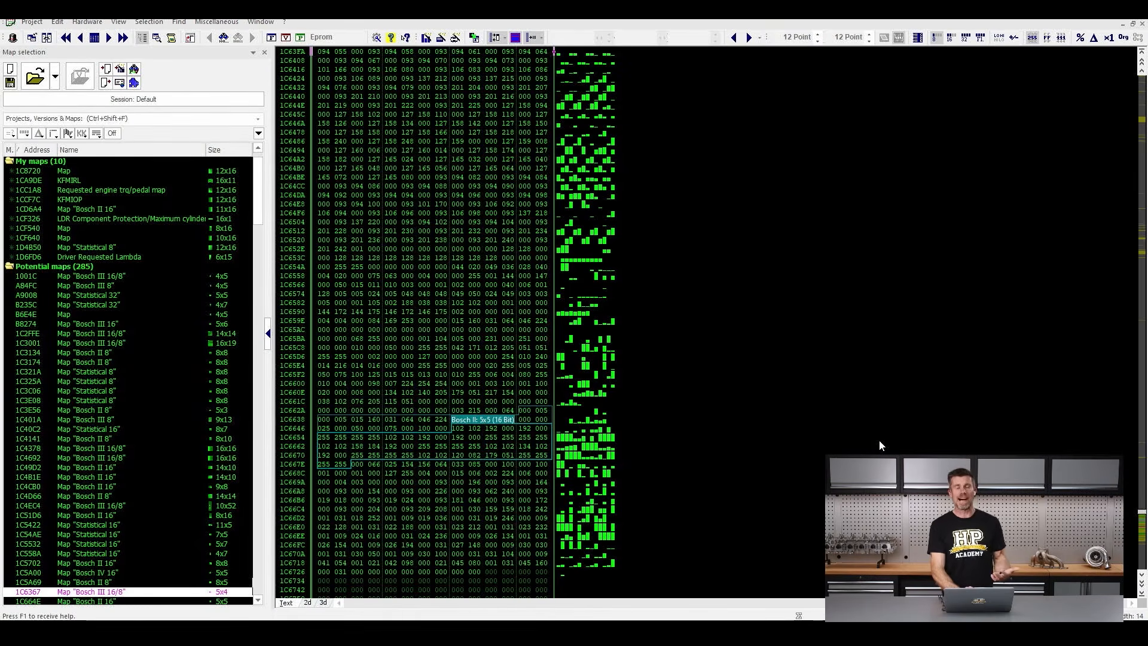
{"action": "scroll", "coordinate": [879, 440], "scroll_direction": "down", "scroll_amount": 2}
{"action": "scroll", "coordinate": [878, 439], "scroll_direction": "down", "scroll_amount": 12}
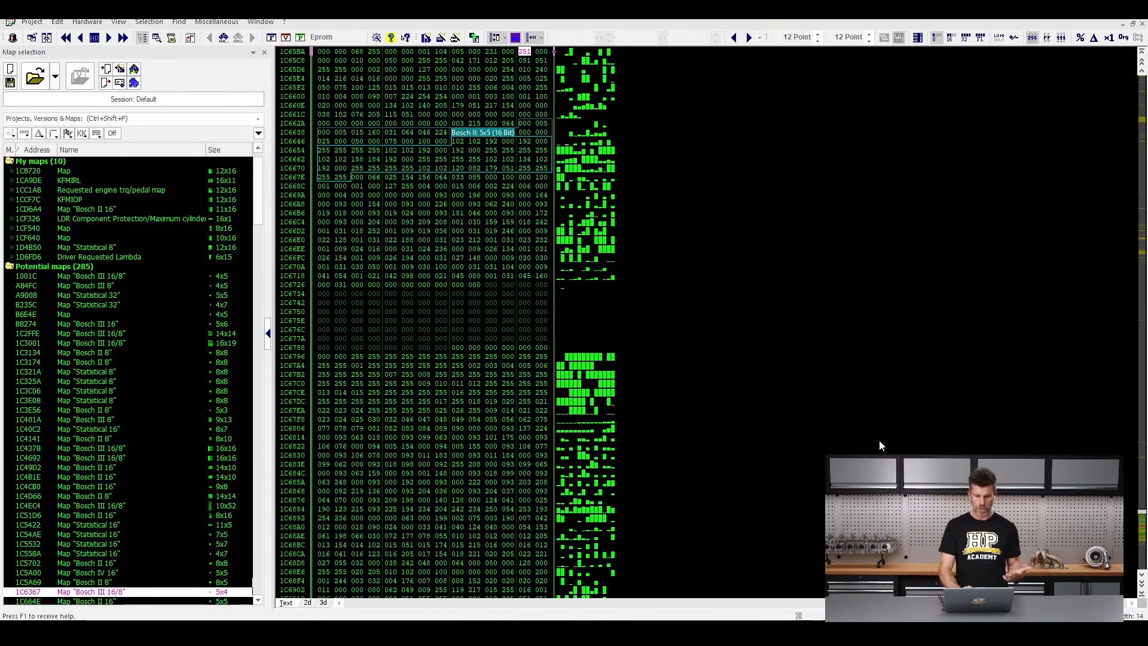
{"action": "scroll", "coordinate": [878, 446], "scroll_direction": "down", "scroll_amount": 7}
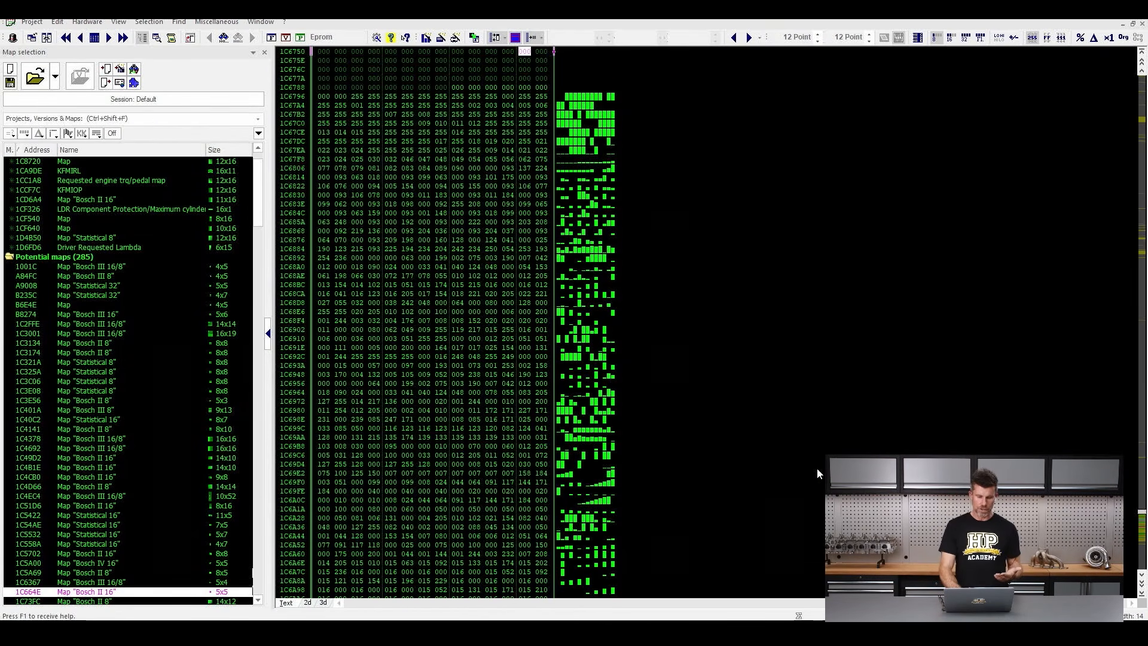
Return the hexdump to the 2D graph view and collapse the Potential maps folder
{"action": "left_click", "coordinate": [308, 603]}
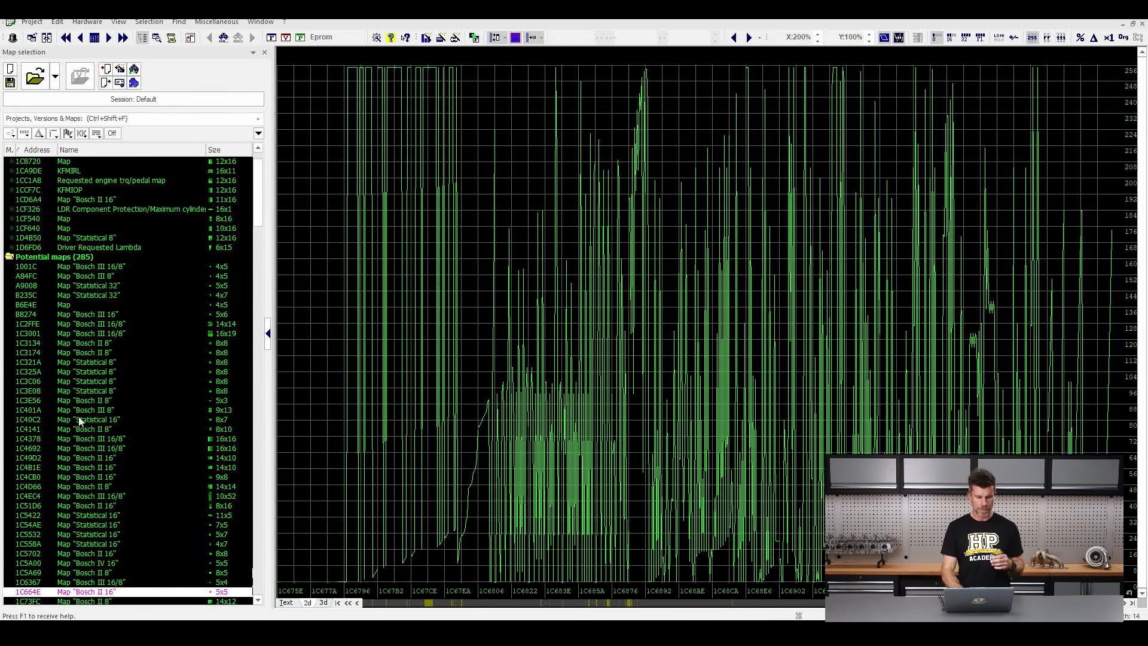
{"action": "double_click", "coordinate": [15, 257]}
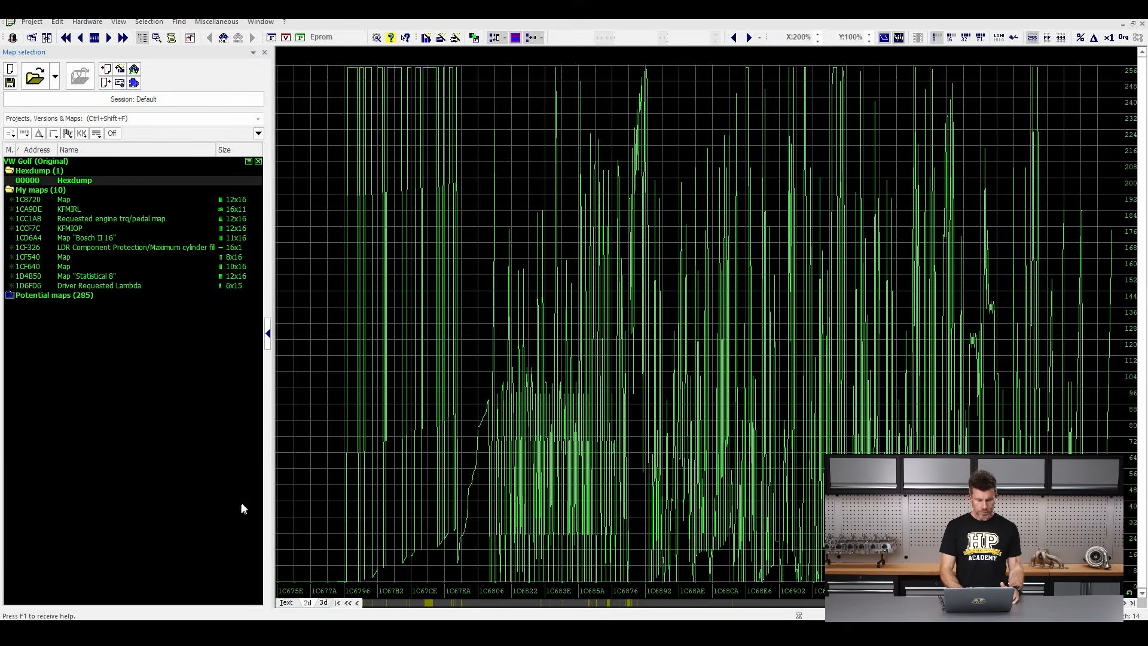
{"action": "mouse_move", "coordinate": [246, 167]}
{"action": "left_mouse_down"}
{"action": "mouse_move", "coordinate": [5, 173]}
{"action": "mouse_move", "coordinate": [16, 321]}
{"action": "mouse_move", "coordinate": [216, 312]}
{"action": "mouse_move", "coordinate": [266, 170]}
{"action": "left_mouse_up"}
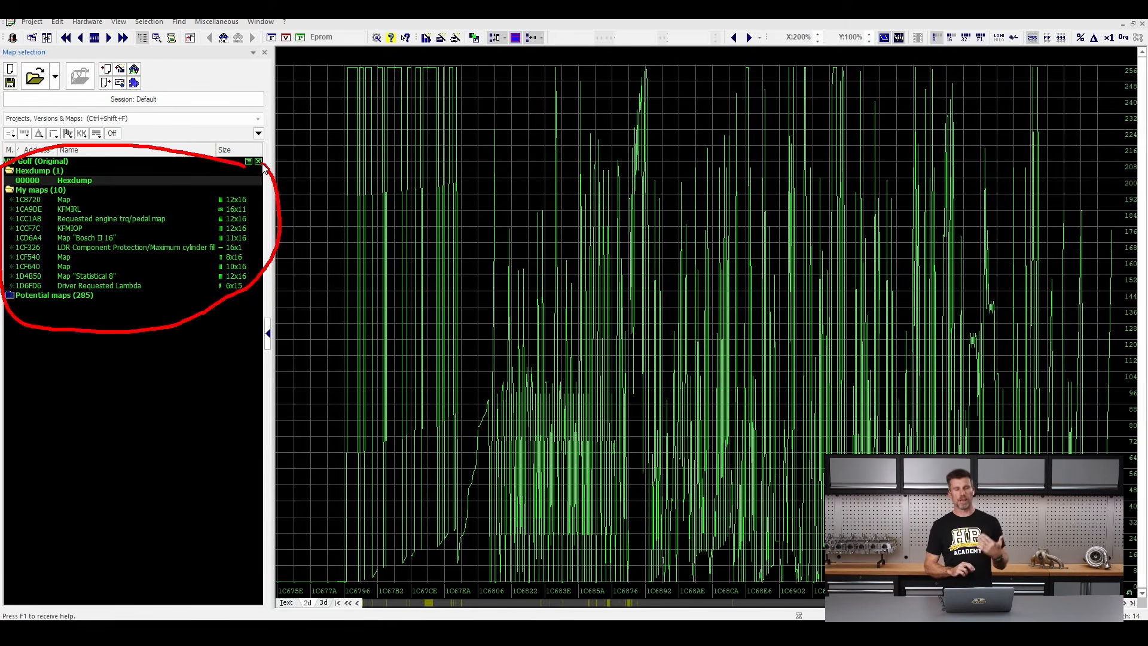
{"action": "key", "text": "Escape"}
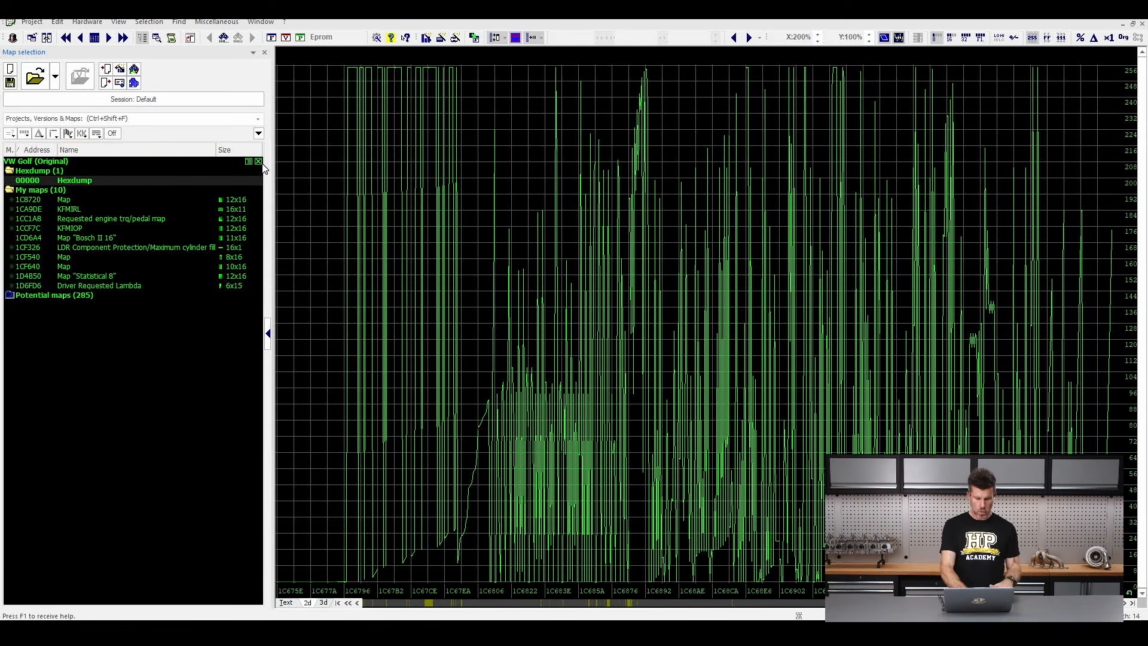
Hide the map list to enlarge the 2D graph, and bring the list back
{"action": "left_click", "coordinate": [268, 333]}
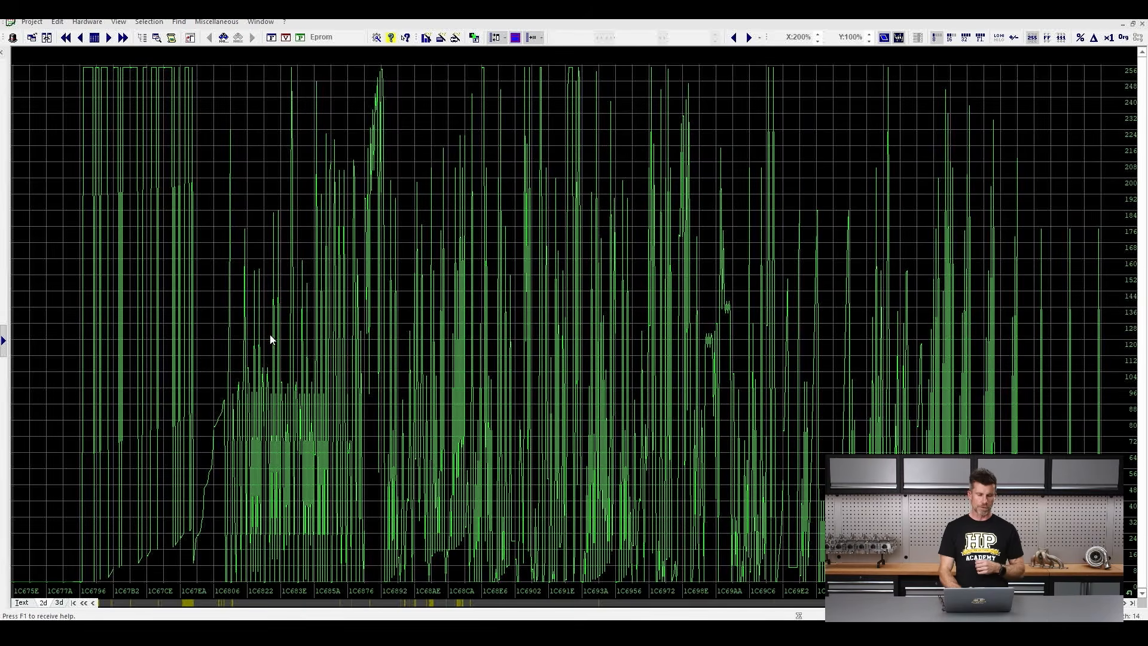
{"action": "left_click", "coordinate": [3, 341]}
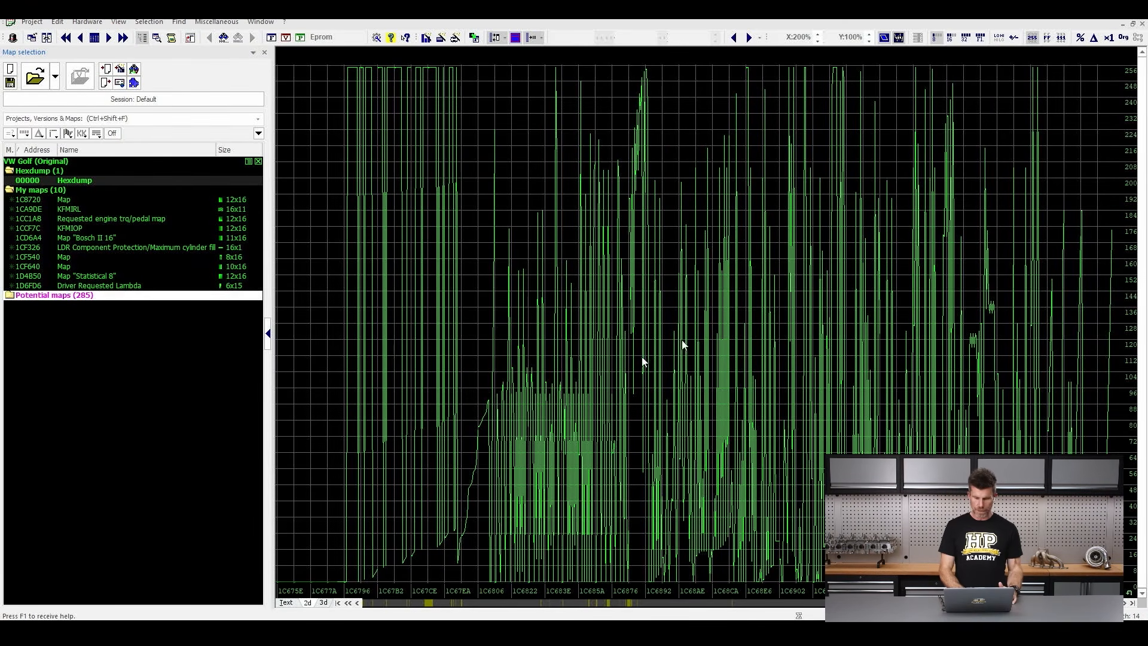
{"action": "mouse_move", "coordinate": [950, 169]}
{"action": "left_mouse_down"}
{"action": "mouse_move", "coordinate": [735, 103]}
{"action": "mouse_move", "coordinate": [614, 414]}
{"action": "mouse_move", "coordinate": [969, 302]}
{"action": "left_mouse_up"}
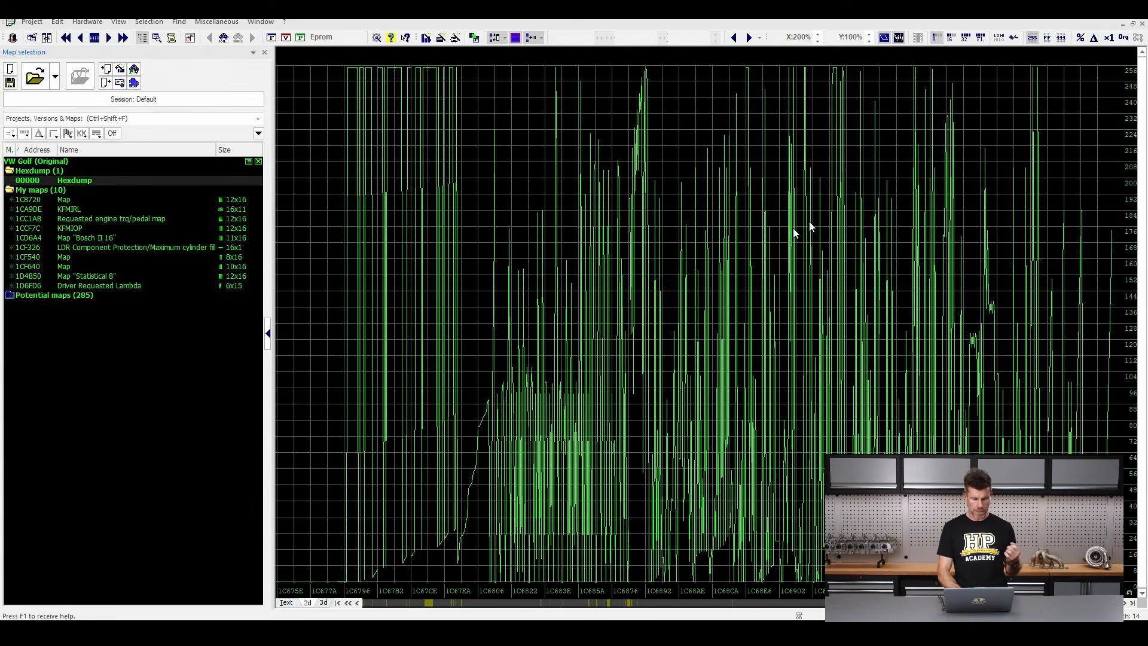
Show the LDR Component Protection/Maximum cylinder fill map in the 2D graph together with the repeating curves that follow it
{"action": "left_click", "coordinate": [148, 243]}
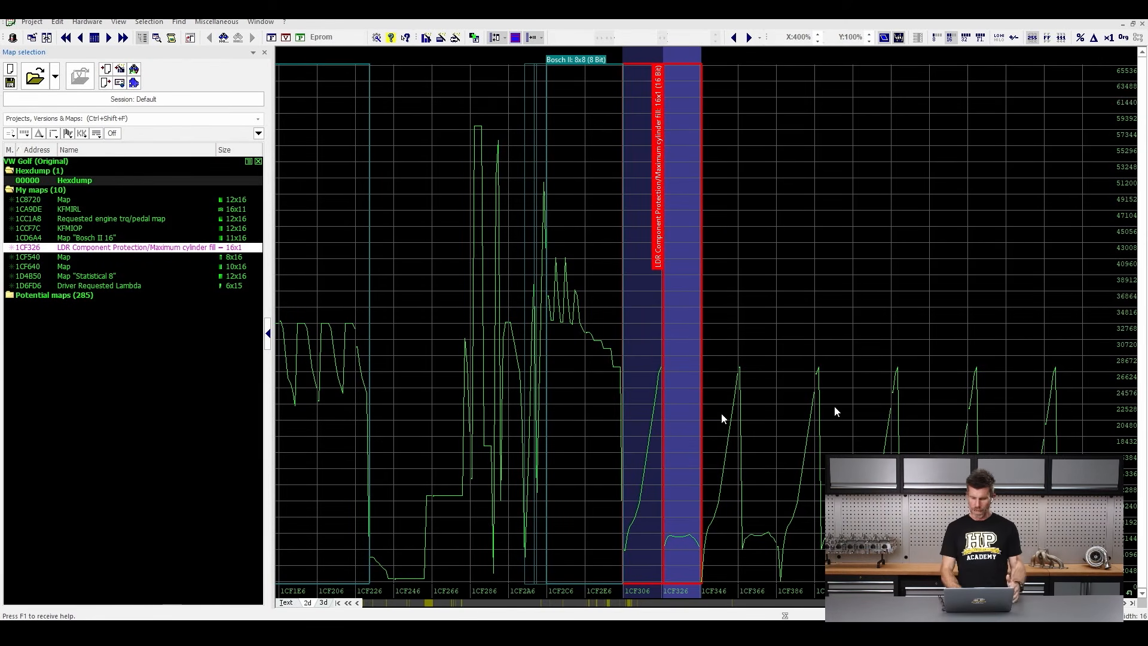
{"action": "mouse_move", "coordinate": [715, 363]}
{"action": "left_mouse_down"}
{"action": "mouse_move", "coordinate": [600, 472]}
{"action": "mouse_move", "coordinate": [671, 580]}
{"action": "mouse_move", "coordinate": [711, 378]}
{"action": "left_mouse_up"}
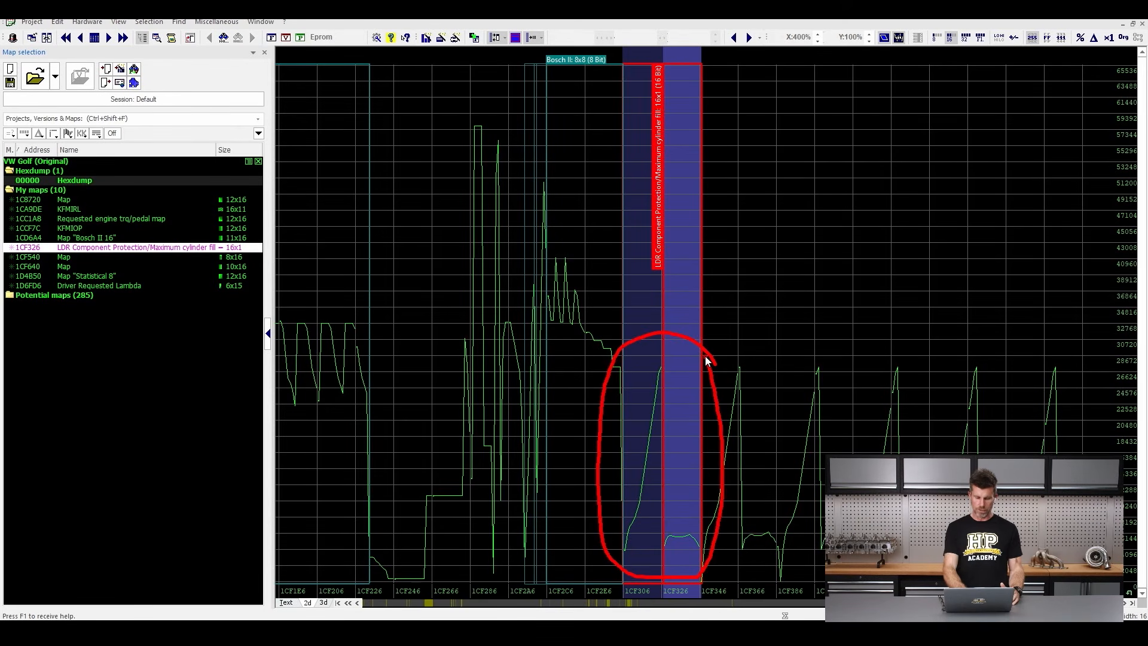
{"action": "key", "text": "Escape"}
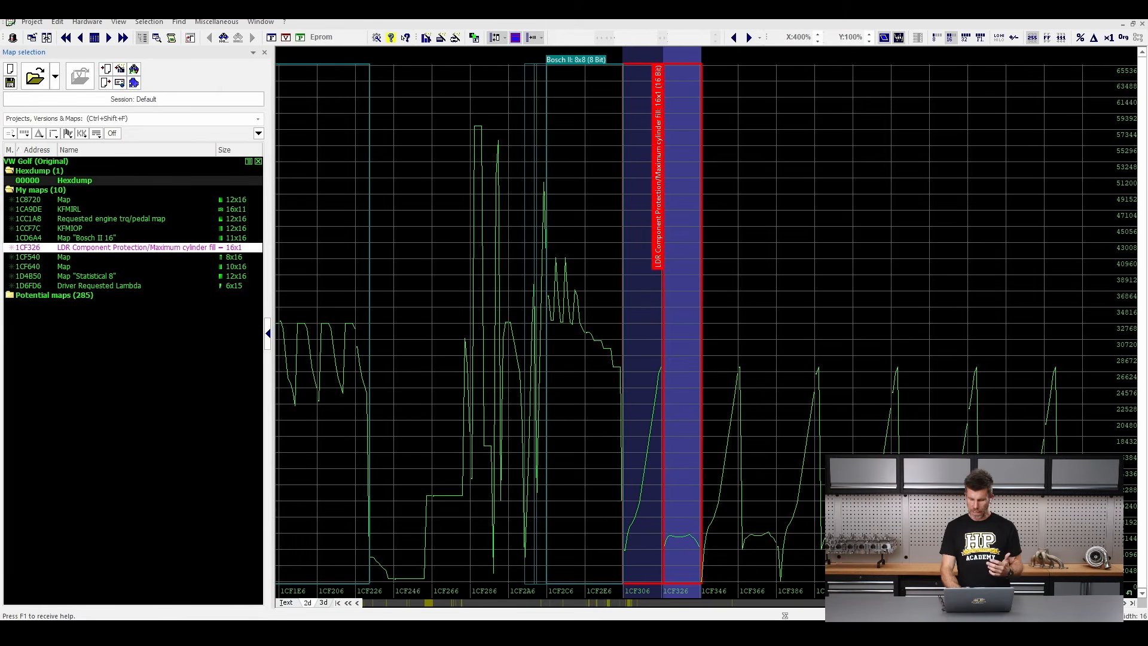
{"action": "scroll", "coordinate": [693, 323], "scroll_direction": "right", "scroll_amount": 3}
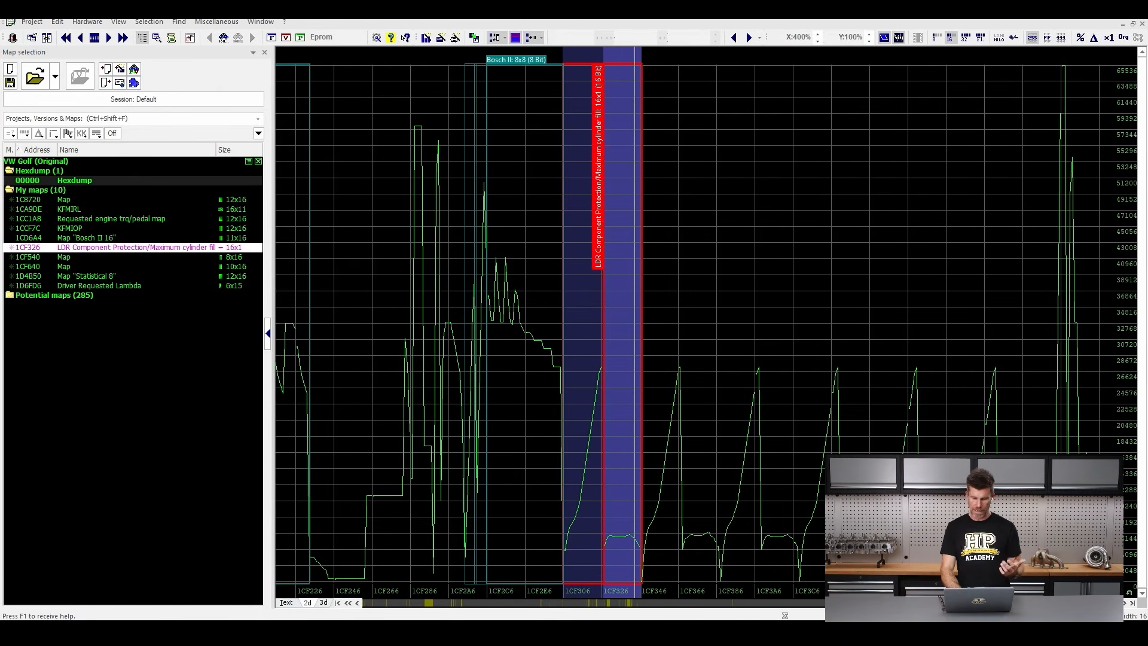
{"action": "mouse_move", "coordinate": [1033, 358]}
{"action": "left_mouse_down"}
{"action": "mouse_move", "coordinate": [608, 338]}
{"action": "mouse_move", "coordinate": [512, 467]}
{"action": "mouse_move", "coordinate": [553, 559]}
{"action": "mouse_move", "coordinate": [866, 588]}
{"action": "mouse_move", "coordinate": [1081, 417]}
{"action": "mouse_move", "coordinate": [1038, 353]}
{"action": "left_mouse_up"}
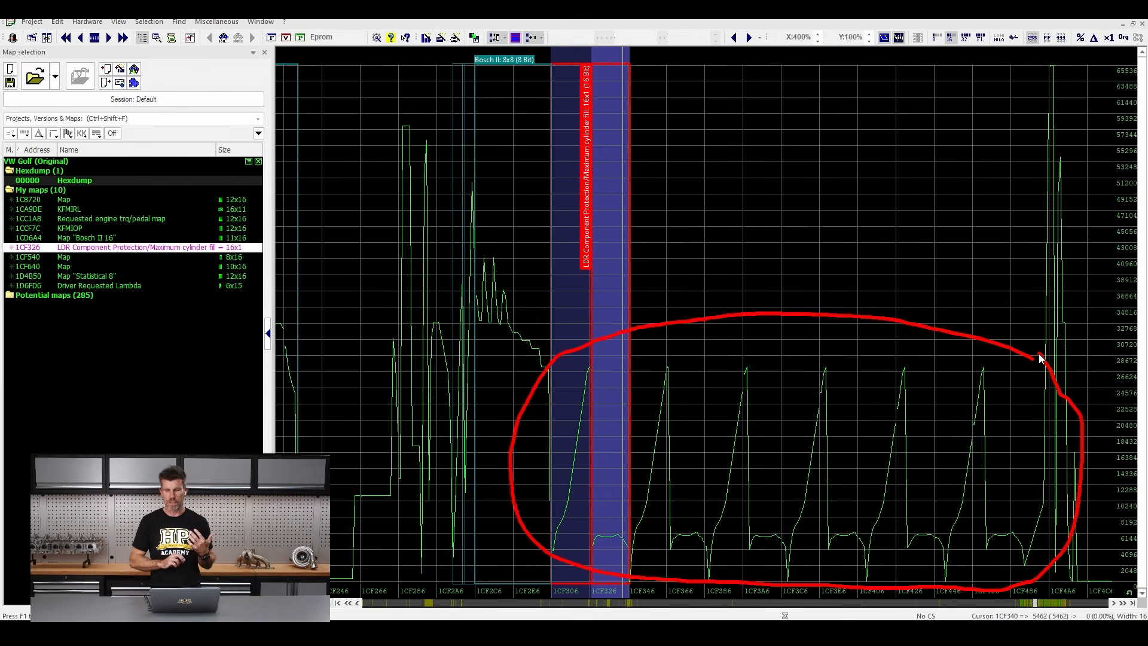
{"action": "key", "text": "Escape"}
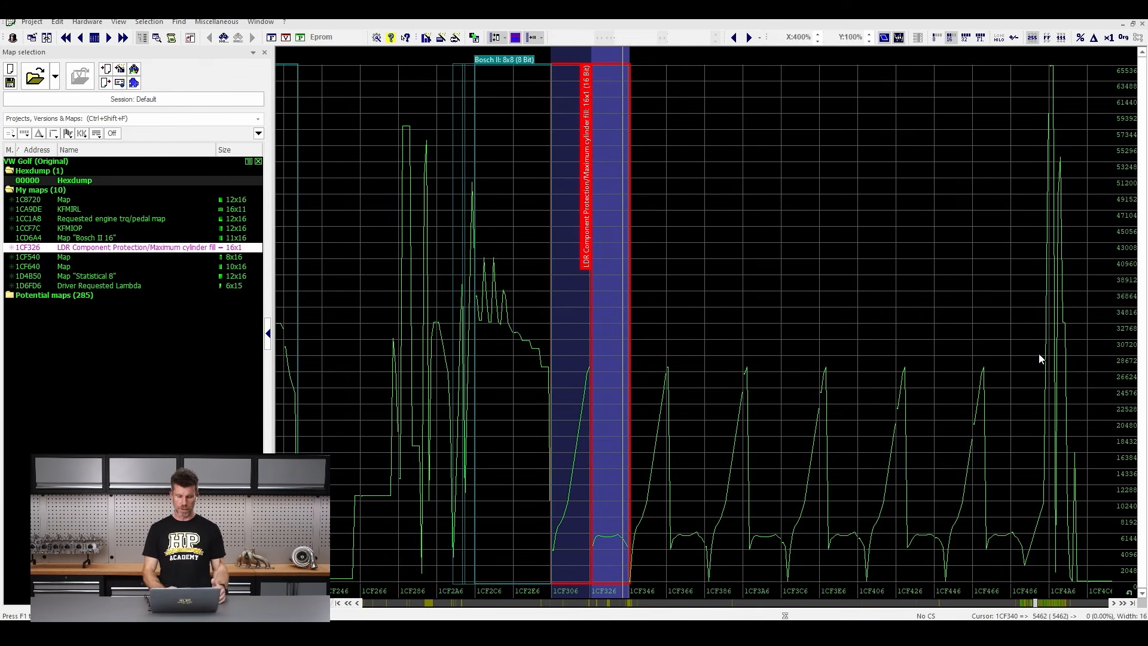
{"action": "mouse_move", "coordinate": [634, 407]}
{"action": "left_mouse_down"}
{"action": "mouse_move", "coordinate": [528, 468]}
{"action": "mouse_move", "coordinate": [617, 398]}
{"action": "left_mouse_up"}
{"action": "mouse_move", "coordinate": [718, 347]}
{"action": "left_mouse_down"}
{"action": "mouse_move", "coordinate": [648, 553]}
{"action": "mouse_move", "coordinate": [684, 382]}
{"action": "left_mouse_up"}
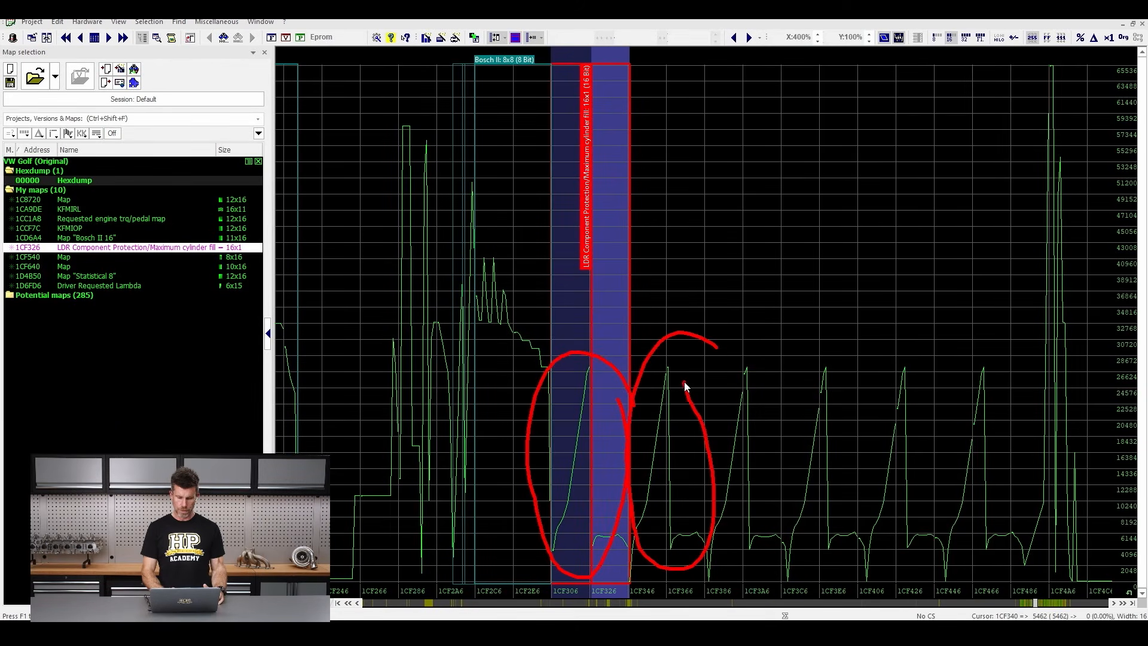
{"action": "mouse_move", "coordinate": [767, 345]}
{"action": "left_mouse_down"}
{"action": "mouse_move", "coordinate": [767, 572]}
{"action": "mouse_move", "coordinate": [751, 382]}
{"action": "left_mouse_up"}
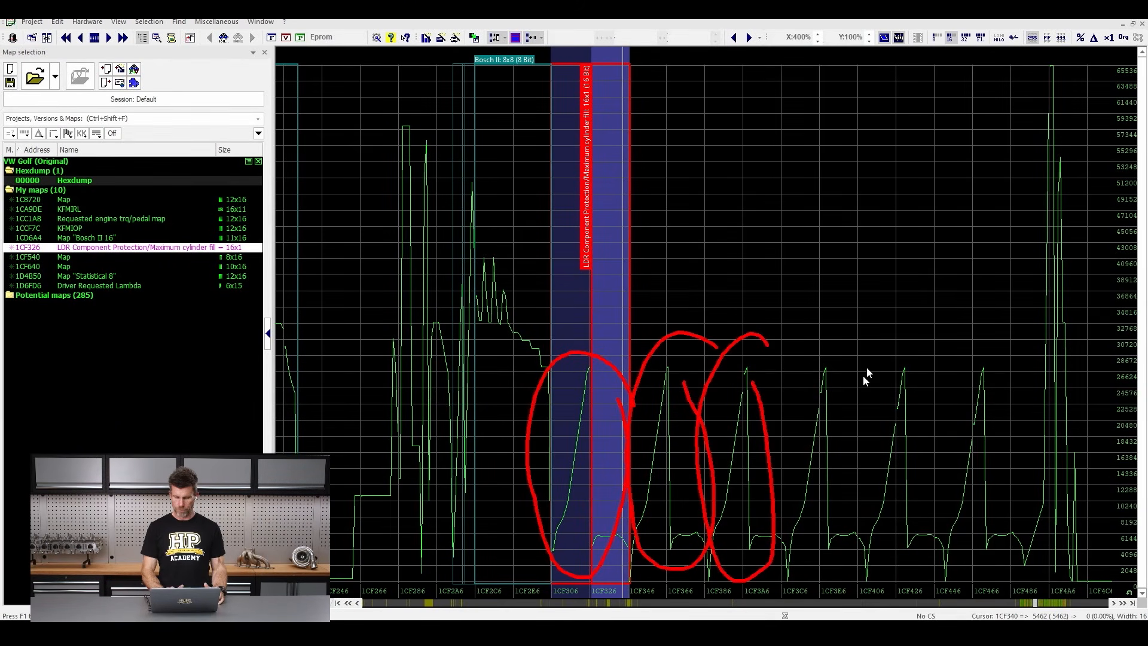
{"action": "mouse_move", "coordinate": [865, 356]}
{"action": "left_mouse_down"}
{"action": "mouse_move", "coordinate": [837, 547]}
{"action": "mouse_move", "coordinate": [860, 397]}
{"action": "left_mouse_up"}
{"action": "mouse_move", "coordinate": [907, 365]}
{"action": "left_mouse_down"}
{"action": "mouse_move", "coordinate": [912, 524]}
{"action": "mouse_move", "coordinate": [906, 360]}
{"action": "left_mouse_up"}
{"action": "mouse_move", "coordinate": [1002, 363]}
{"action": "left_mouse_down"}
{"action": "mouse_move", "coordinate": [961, 526]}
{"action": "mouse_move", "coordinate": [981, 547]}
{"action": "mouse_move", "coordinate": [1004, 383]}
{"action": "left_mouse_up"}
{"action": "key", "text": "Escape"}
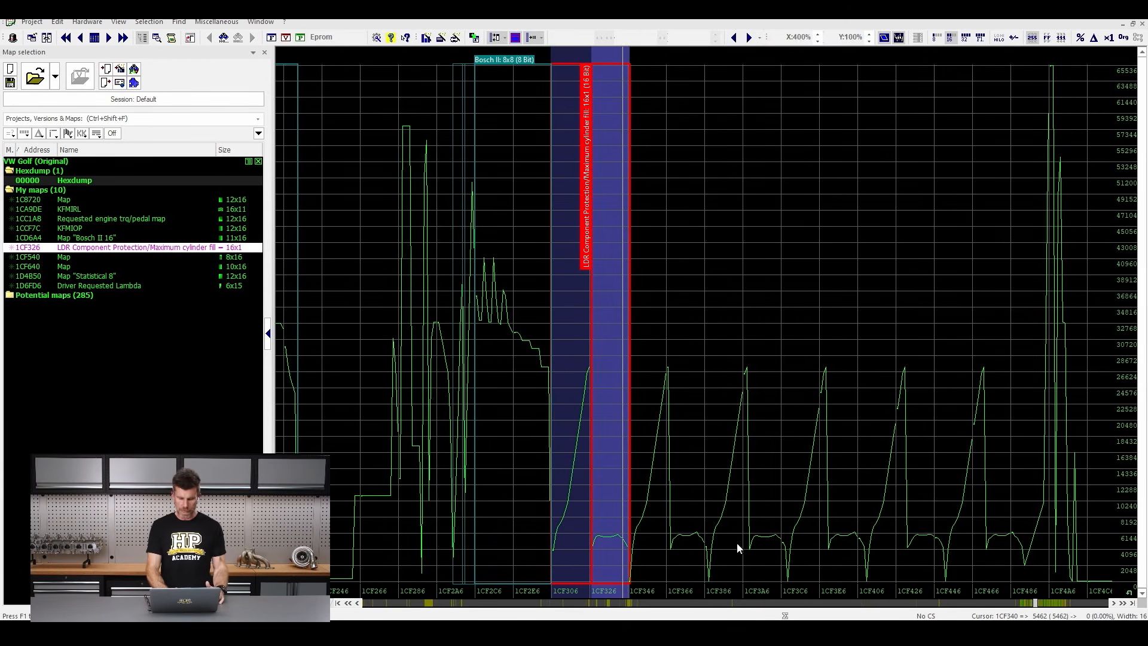
Move the 2D graph from the LDR Component Protection map to the very start of the file
{"action": "mouse_move", "coordinate": [1115, 590]}
{"action": "left_mouse_down"}
{"action": "mouse_move", "coordinate": [692, 579]}
{"action": "mouse_move", "coordinate": [428, 592]}
{"action": "mouse_move", "coordinate": [363, 618]}
{"action": "mouse_move", "coordinate": [829, 614]}
{"action": "left_mouse_up"}
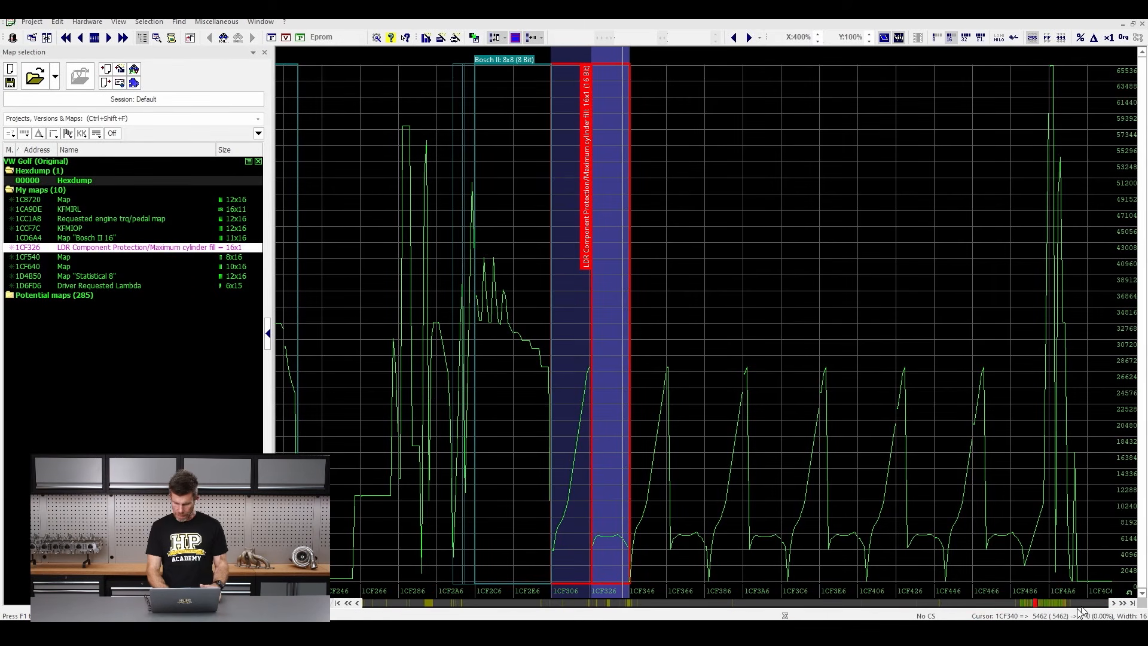
{"action": "mouse_move", "coordinate": [1040, 584]}
{"action": "left_mouse_down"}
{"action": "mouse_move", "coordinate": [1020, 590]}
{"action": "mouse_move", "coordinate": [1048, 618]}
{"action": "mouse_move", "coordinate": [1038, 585]}
{"action": "left_mouse_up"}
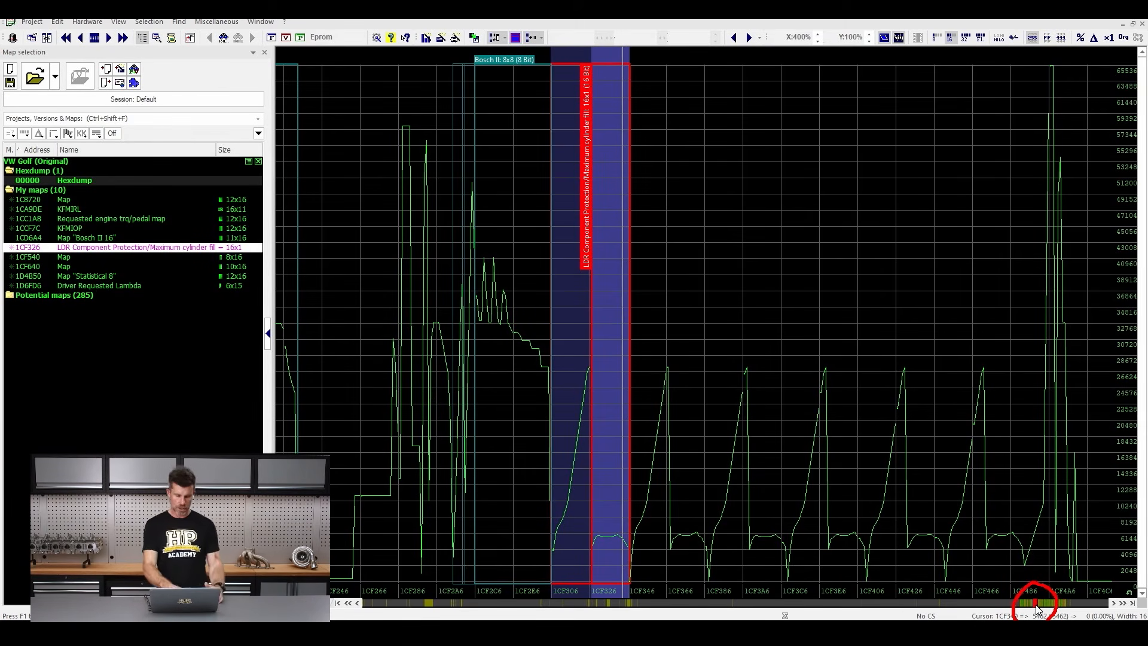
{"action": "key", "text": "Escape"}
{"action": "mouse_move", "coordinate": [1078, 619]}
{"action": "left_mouse_down"}
{"action": "mouse_move", "coordinate": [1052, 605]}
{"action": "mouse_move", "coordinate": [954, 619]}
{"action": "left_mouse_up"}
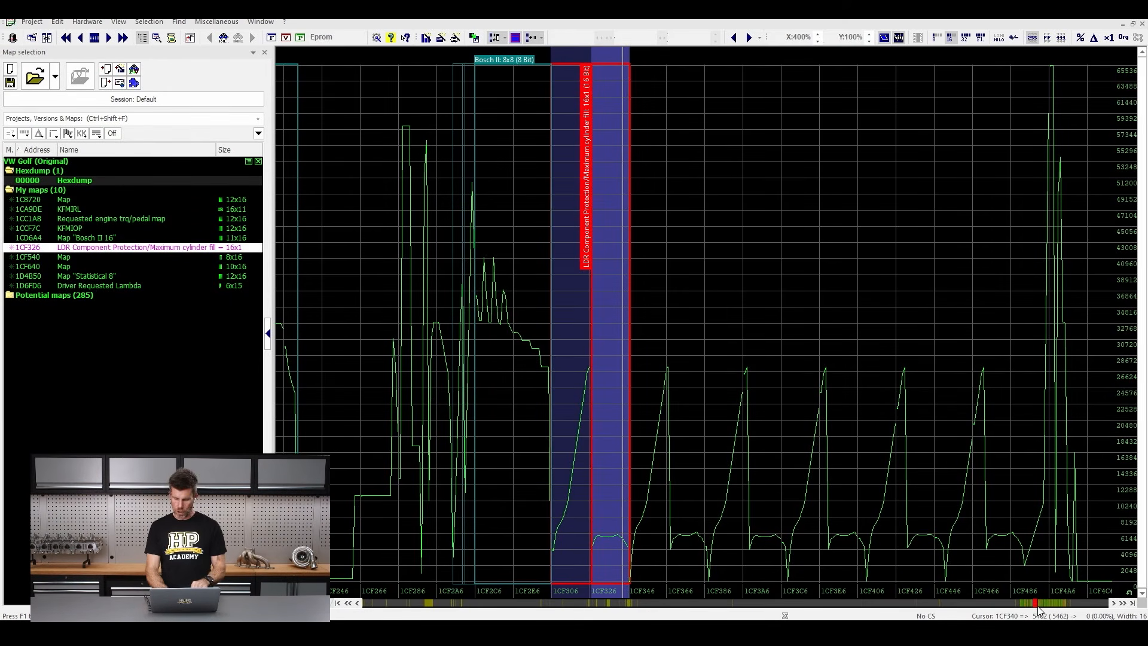
{"action": "left_click_drag", "start_coordinate": [1036, 604], "coordinate": [349, 606]}
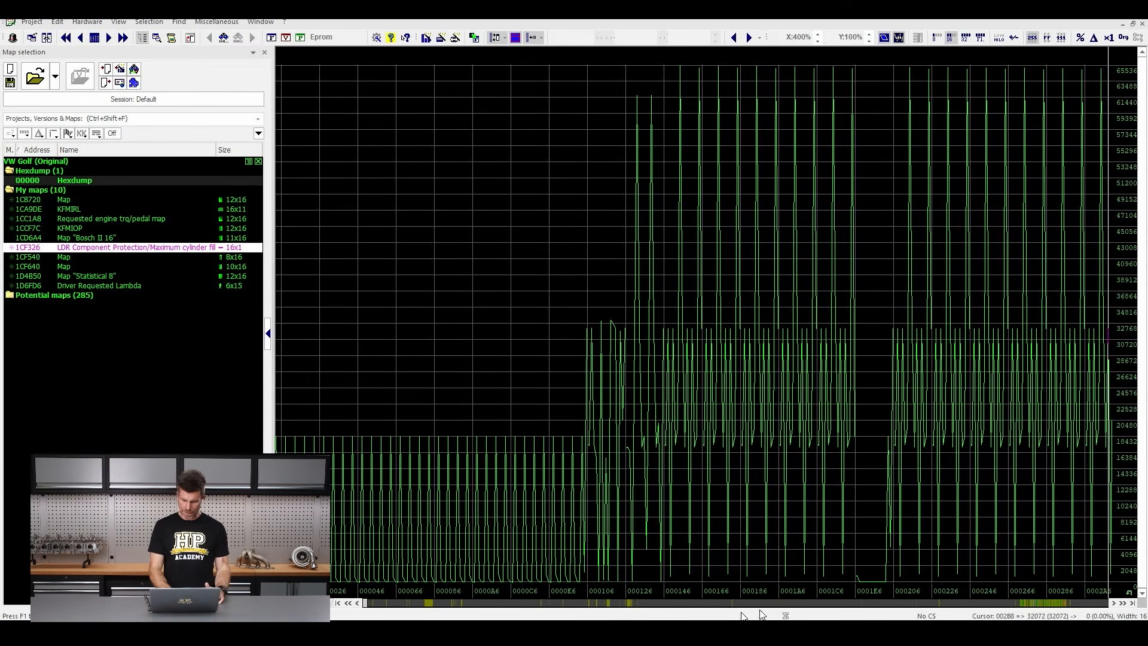
Move the 2D graph from the start of the file to the area around address 1C3200, and page forward to the Bosch III 16/8: 16x16 map
{"action": "mouse_move", "coordinate": [1080, 611]}
{"action": "left_mouse_down"}
{"action": "mouse_move", "coordinate": [1085, 595]}
{"action": "mouse_move", "coordinate": [1043, 585]}
{"action": "mouse_move", "coordinate": [1006, 600]}
{"action": "mouse_move", "coordinate": [1010, 616]}
{"action": "mouse_move", "coordinate": [1086, 605]}
{"action": "left_mouse_up"}
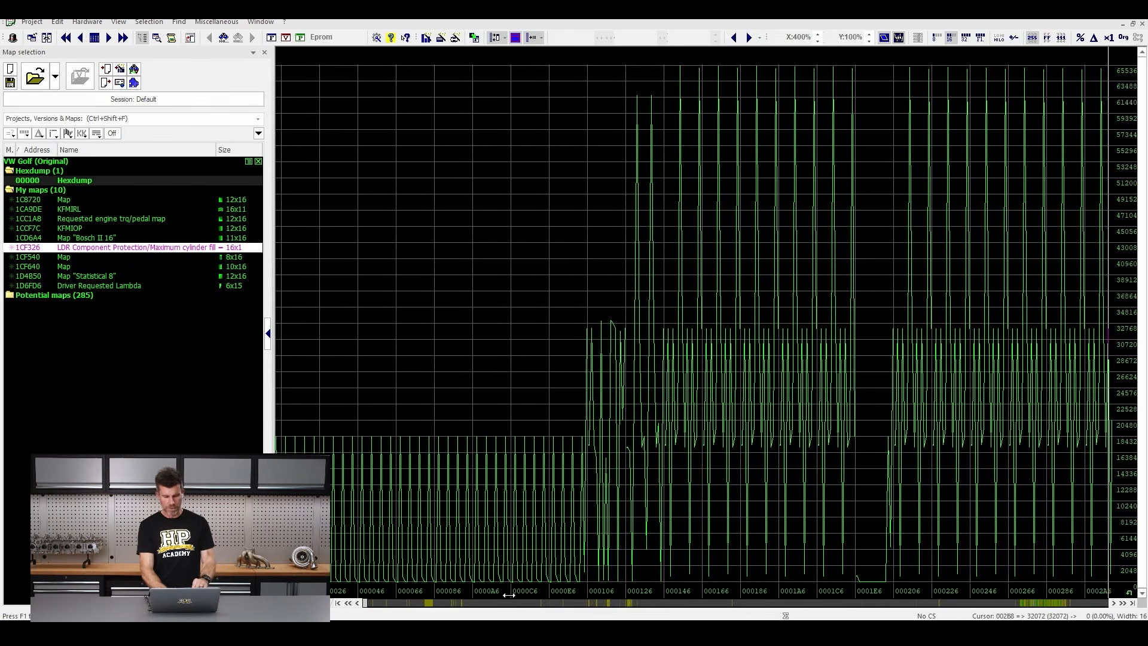
{"action": "mouse_move", "coordinate": [369, 603]}
{"action": "left_mouse_down"}
{"action": "mouse_move", "coordinate": [956, 600]}
{"action": "mouse_move", "coordinate": [1020, 612]}
{"action": "left_mouse_up"}
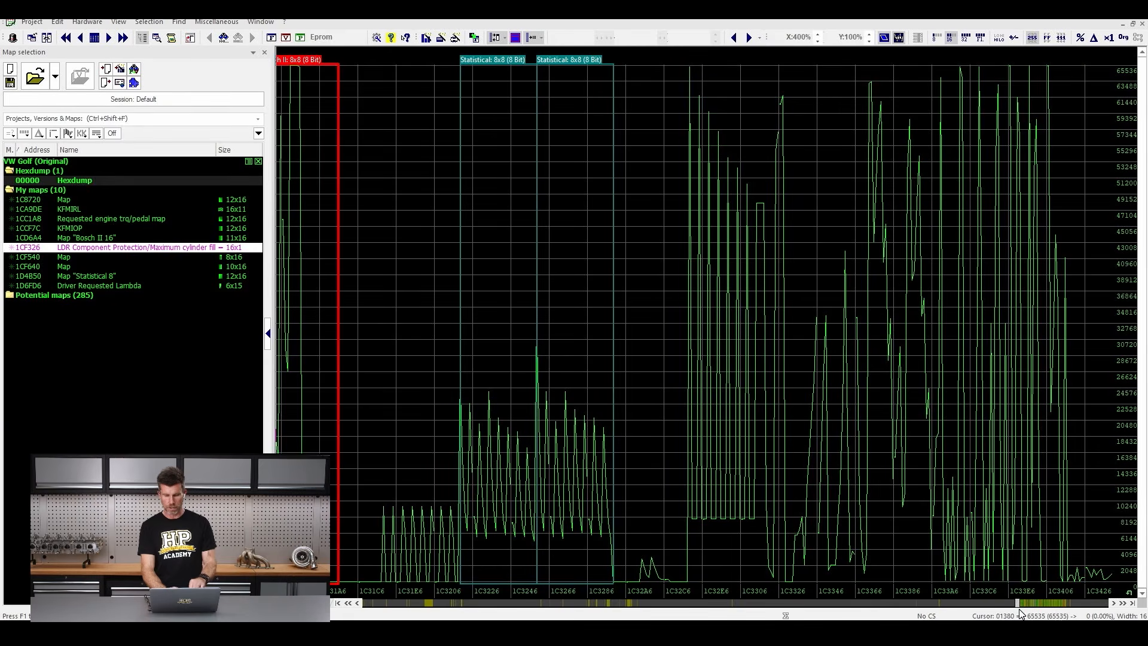
{"action": "left_click", "coordinate": [1095, 603]}
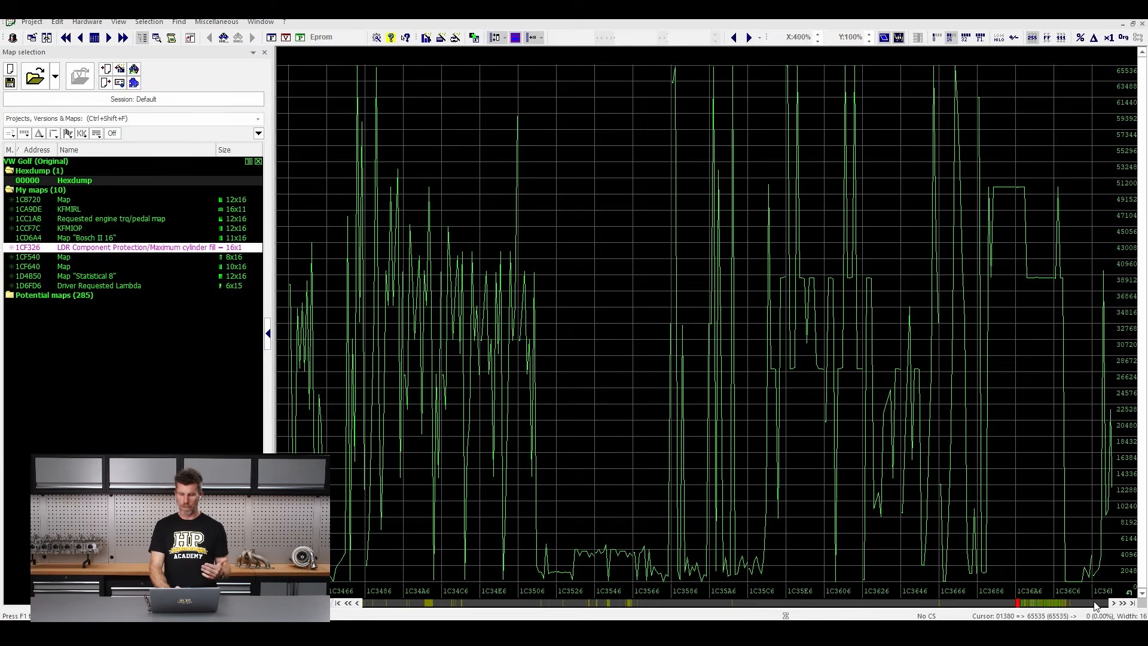
{"action": "left_click", "coordinate": [1095, 603]}
{"action": "left_click", "coordinate": [1094, 603]}
{"action": "left_click", "coordinate": [1094, 603]}
{"action": "left_click", "coordinate": [1094, 603]}
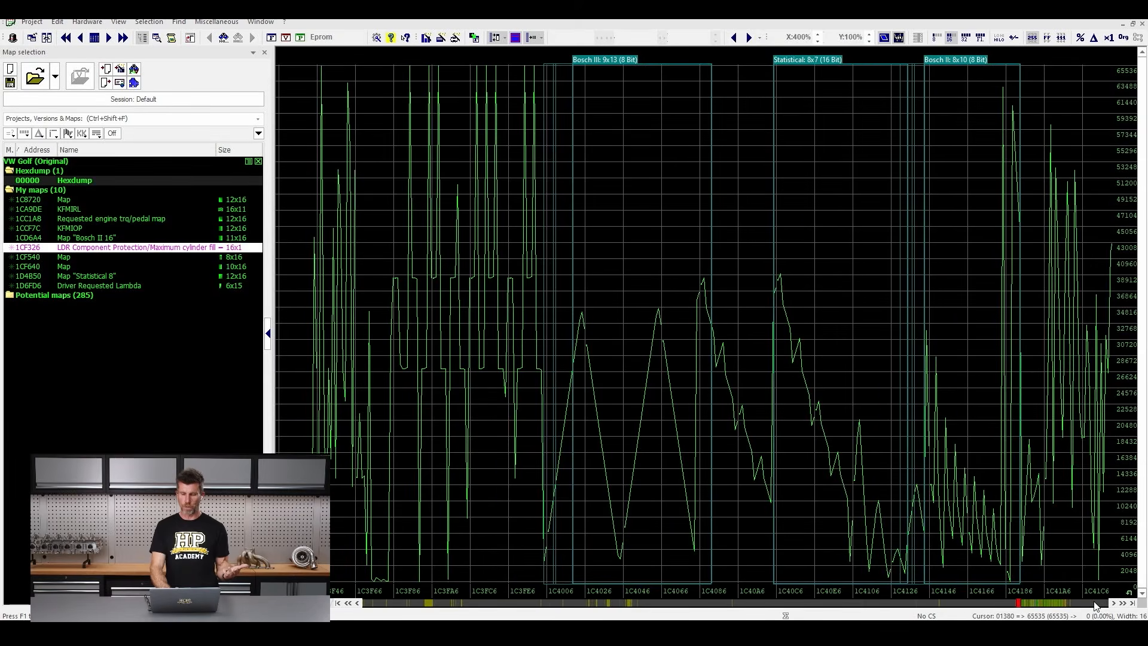
{"action": "left_click", "coordinate": [1094, 603]}
{"action": "left_click", "coordinate": [1094, 603]}
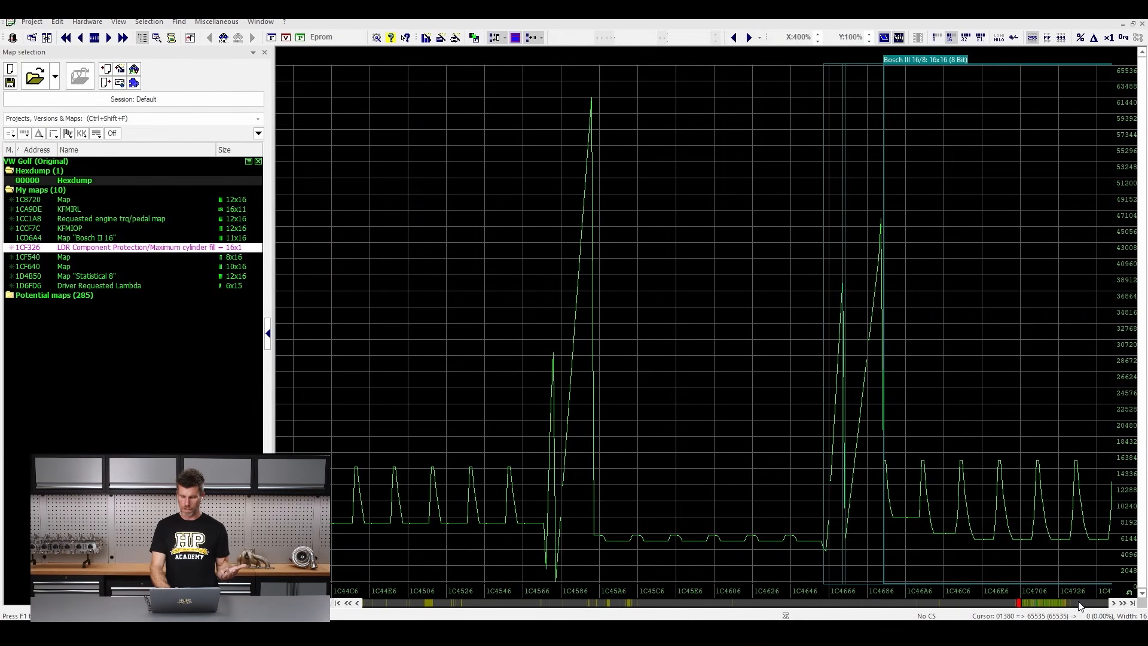
Page the 2D graph back to around address 1C3A00, and forward again to the Bosch II: 14x10 (16 Bit) map
{"action": "left_click", "coordinate": [963, 603]}
{"action": "left_click", "coordinate": [962, 603]}
{"action": "left_click", "coordinate": [962, 603]}
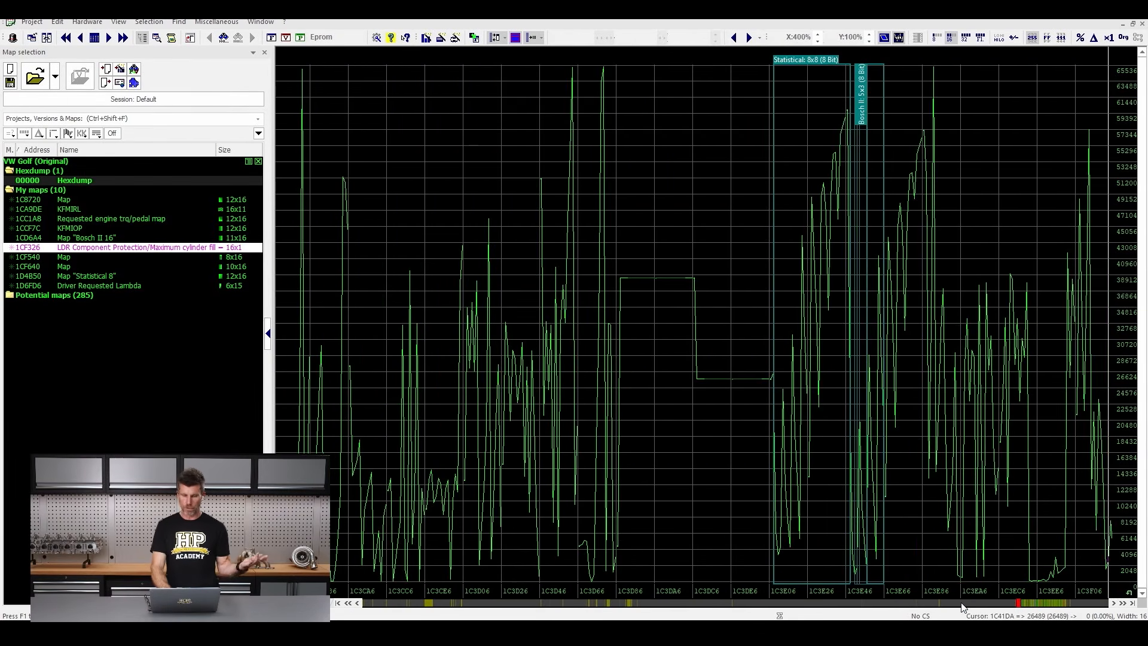
{"action": "left_click", "coordinate": [962, 603]}
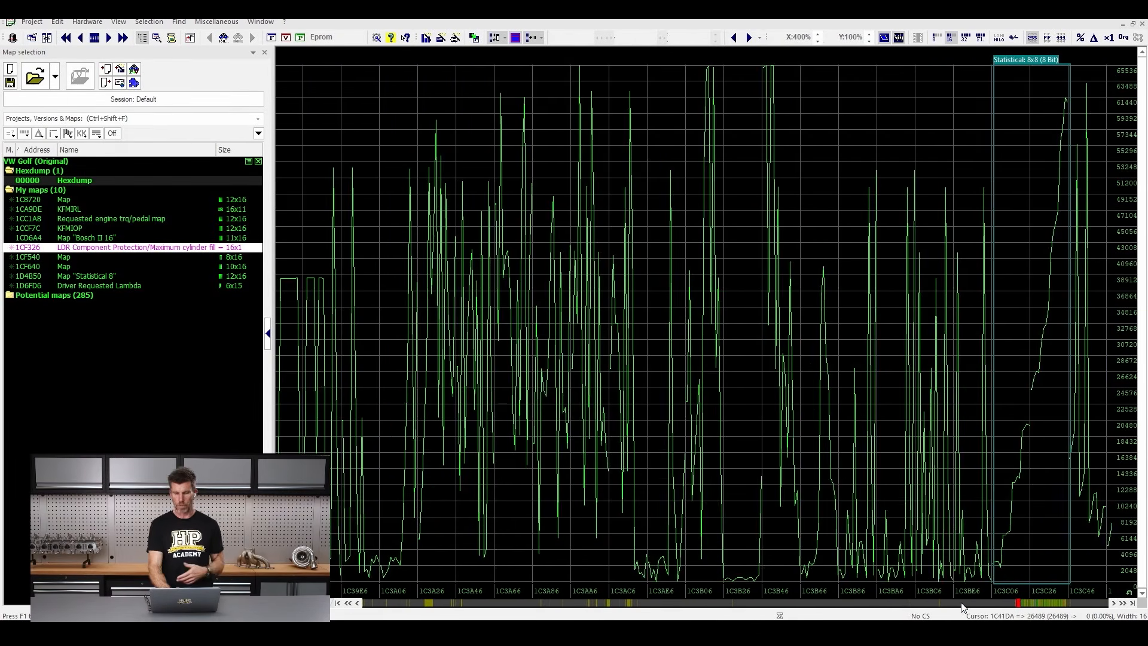
{"action": "left_click", "coordinate": [1090, 604]}
{"action": "left_click", "coordinate": [1089, 603]}
{"action": "left_click", "coordinate": [1090, 603]}
{"action": "left_click", "coordinate": [1089, 604]}
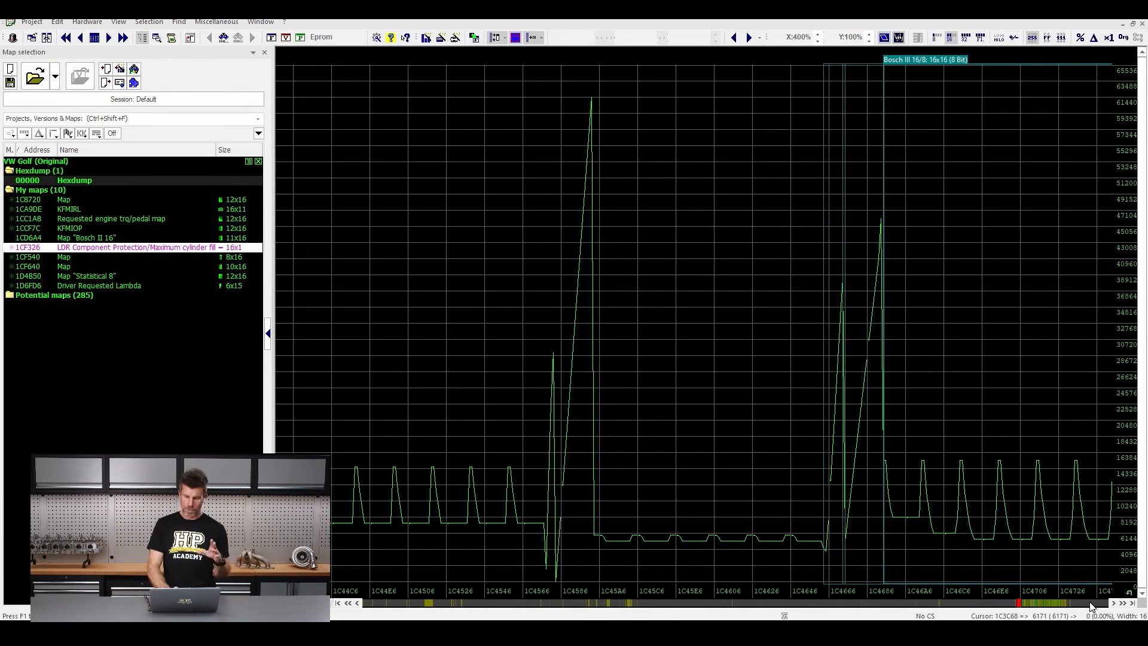
{"action": "left_click", "coordinate": [1089, 604]}
{"action": "left_click", "coordinate": [1090, 604]}
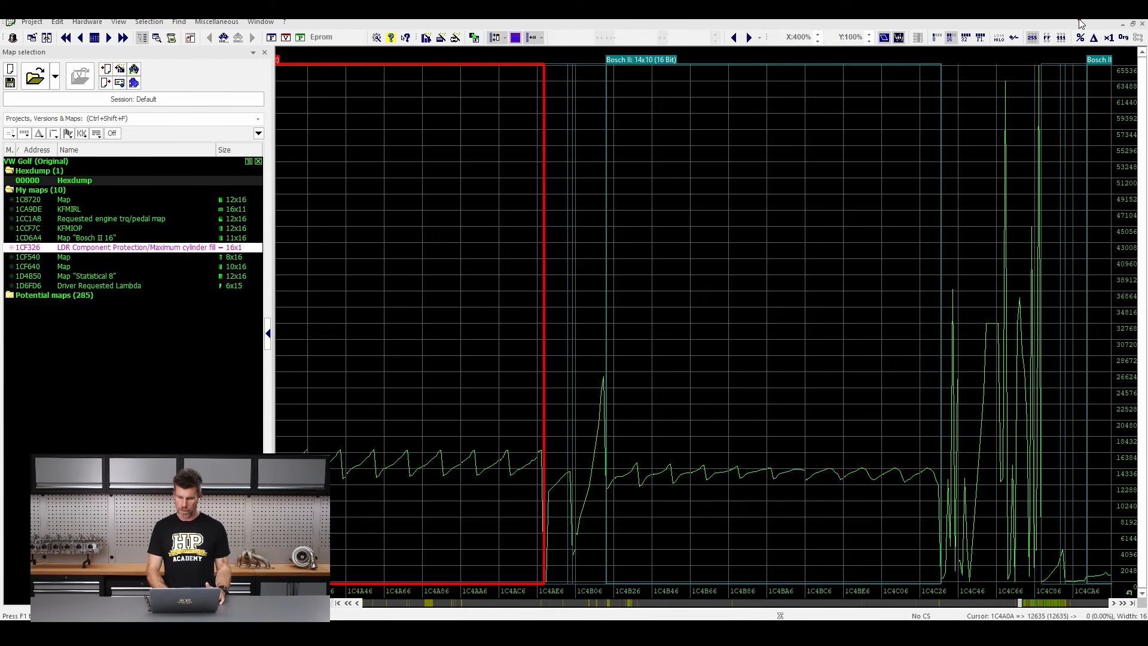
Reduce the 2D graph's horizontal scale to 200% to show more of the file, and return it to 400%
{"action": "mouse_move", "coordinate": [783, 20]}
{"action": "left_mouse_down"}
{"action": "mouse_move", "coordinate": [757, 39]}
{"action": "mouse_move", "coordinate": [825, 70]}
{"action": "mouse_move", "coordinate": [1076, 69]}
{"action": "mouse_move", "coordinate": [1109, 48]}
{"action": "mouse_move", "coordinate": [1084, 23]}
{"action": "mouse_move", "coordinate": [1071, 29]}
{"action": "left_mouse_up"}
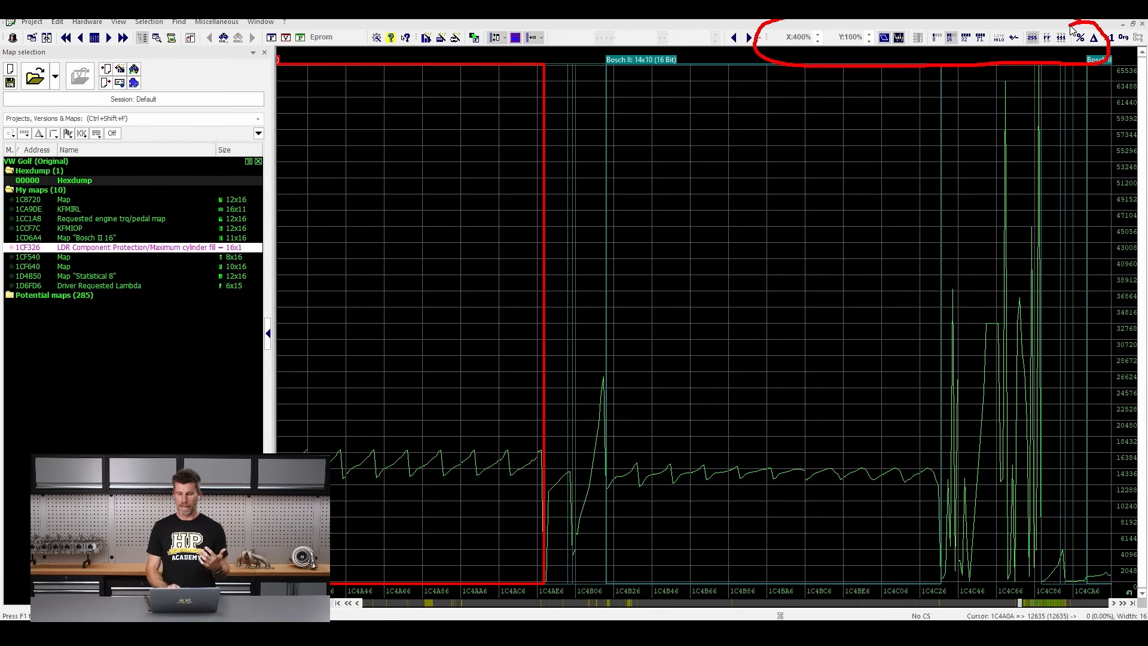
{"action": "left_click", "coordinate": [816, 40]}
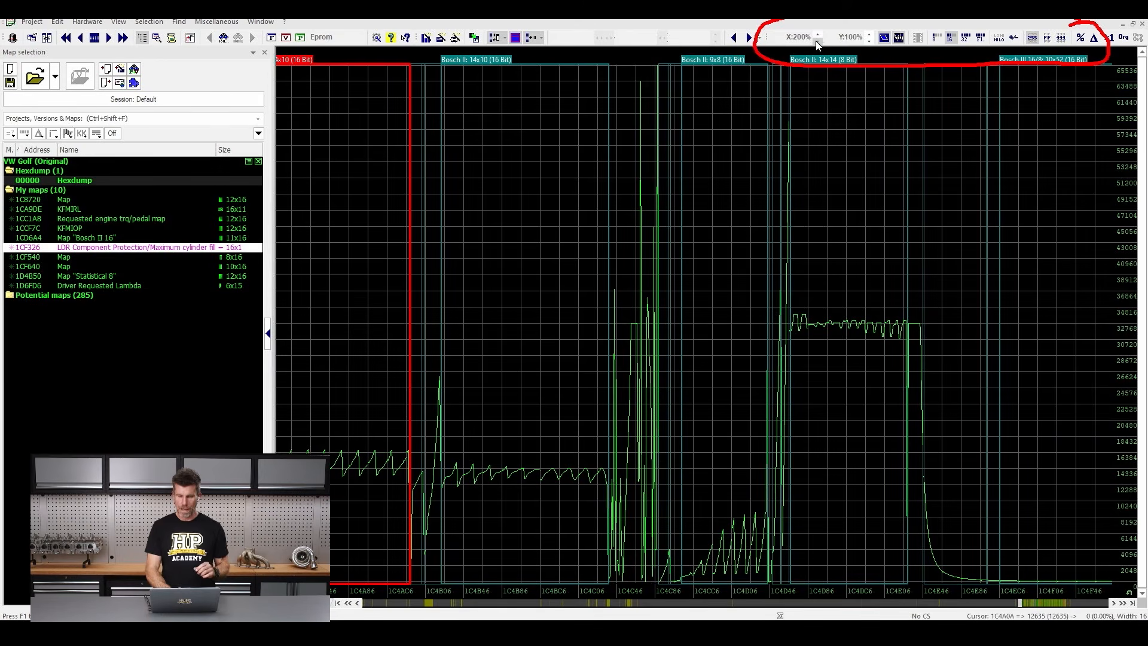
{"action": "left_click", "coordinate": [817, 41]}
{"action": "left_click", "coordinate": [817, 35]}
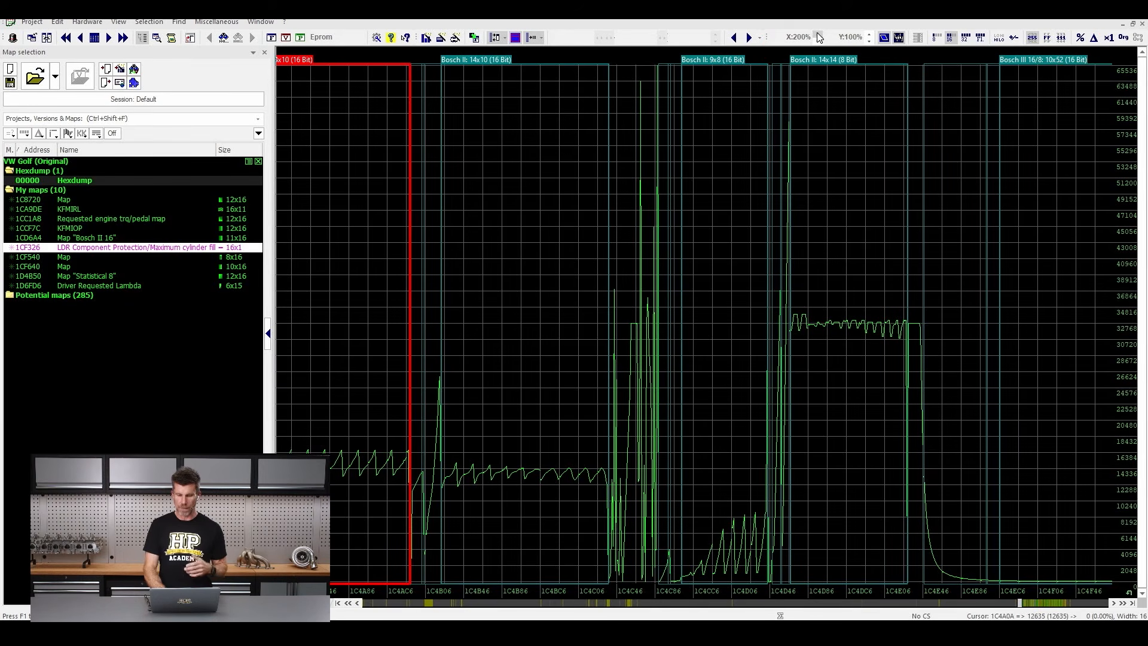
{"action": "left_click", "coordinate": [817, 34]}
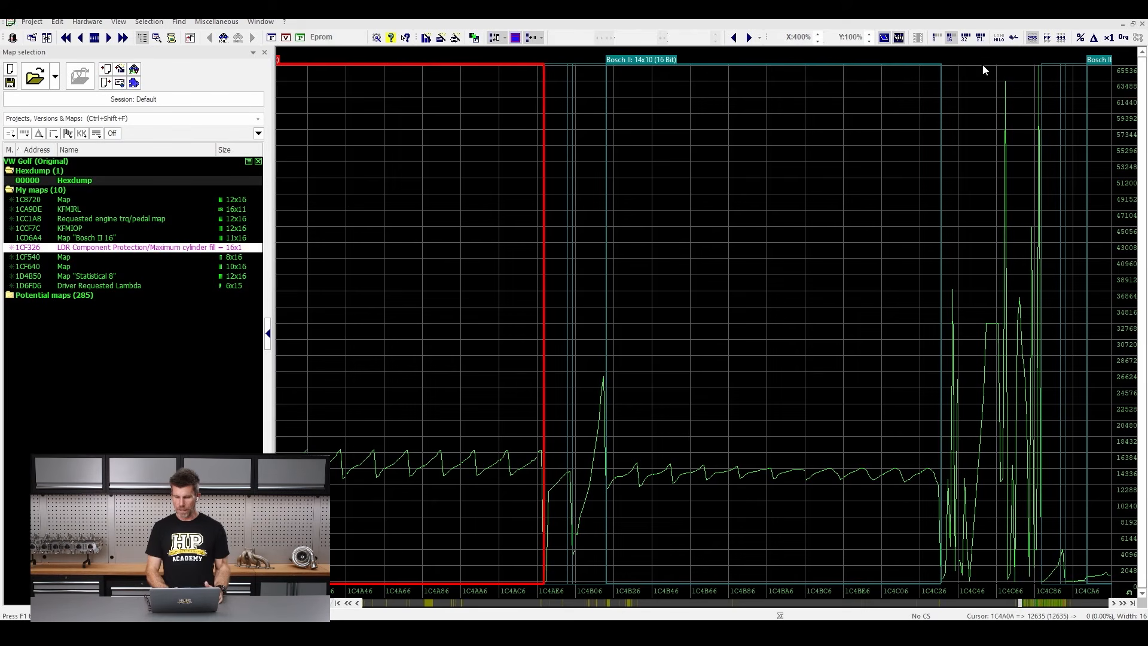
{"action": "mouse_move", "coordinate": [994, 30]}
{"action": "left_mouse_down"}
{"action": "mouse_move", "coordinate": [930, 22]}
{"action": "mouse_move", "coordinate": [947, 67]}
{"action": "left_mouse_up"}
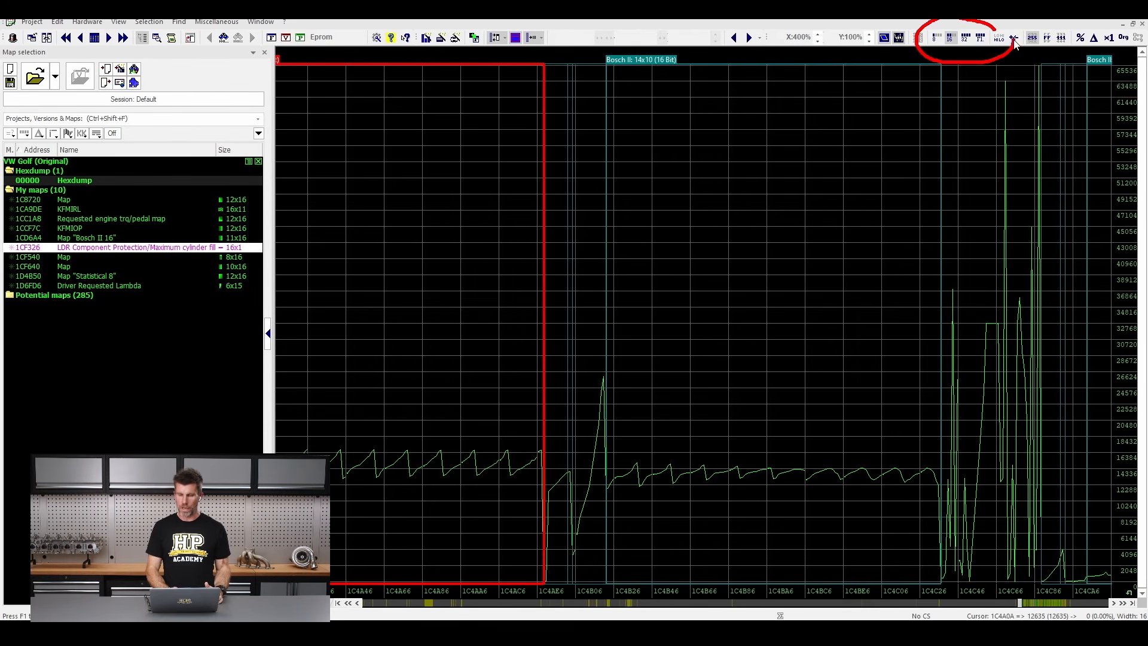
{"action": "left_click_drag", "start_coordinate": [1015, 43], "coordinate": [1011, 37]}
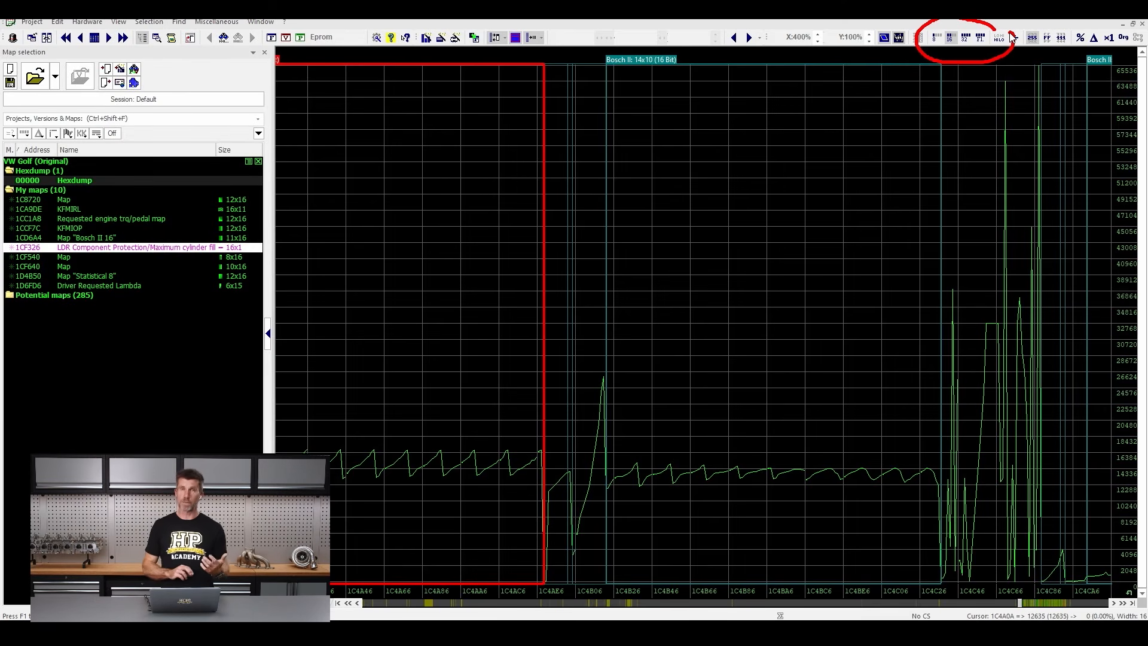
{"action": "key", "text": "Escape"}
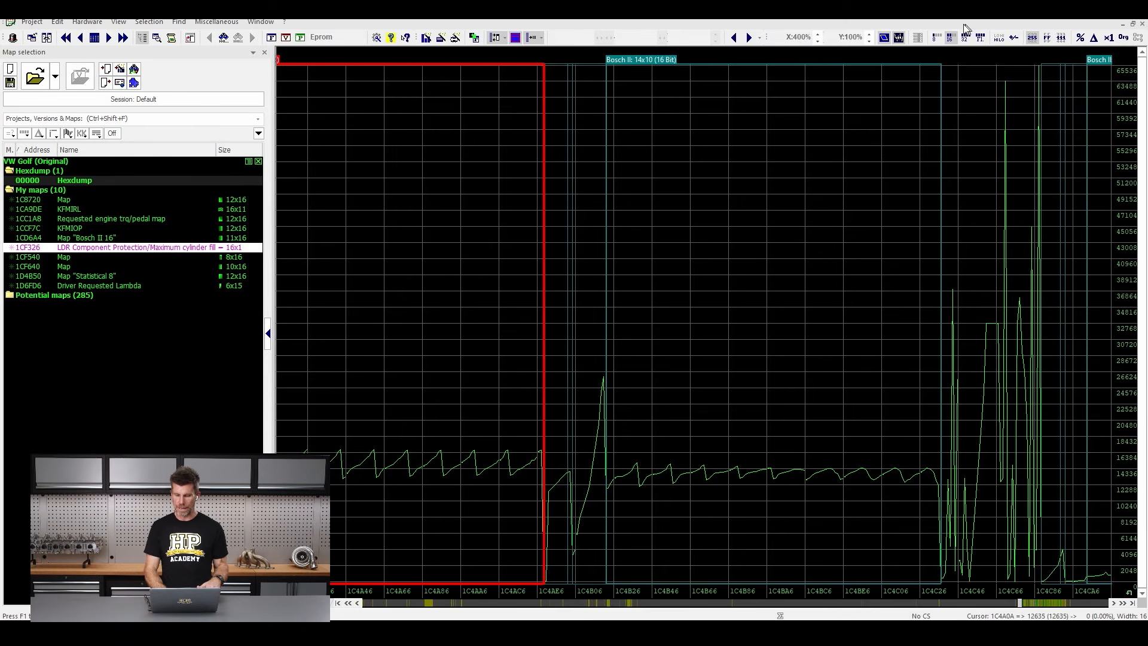
{"action": "mouse_move", "coordinate": [954, 26]}
{"action": "left_mouse_down"}
{"action": "mouse_move", "coordinate": [967, 69]}
{"action": "mouse_move", "coordinate": [973, 31]}
{"action": "mouse_move", "coordinate": [956, 25]}
{"action": "left_mouse_up"}
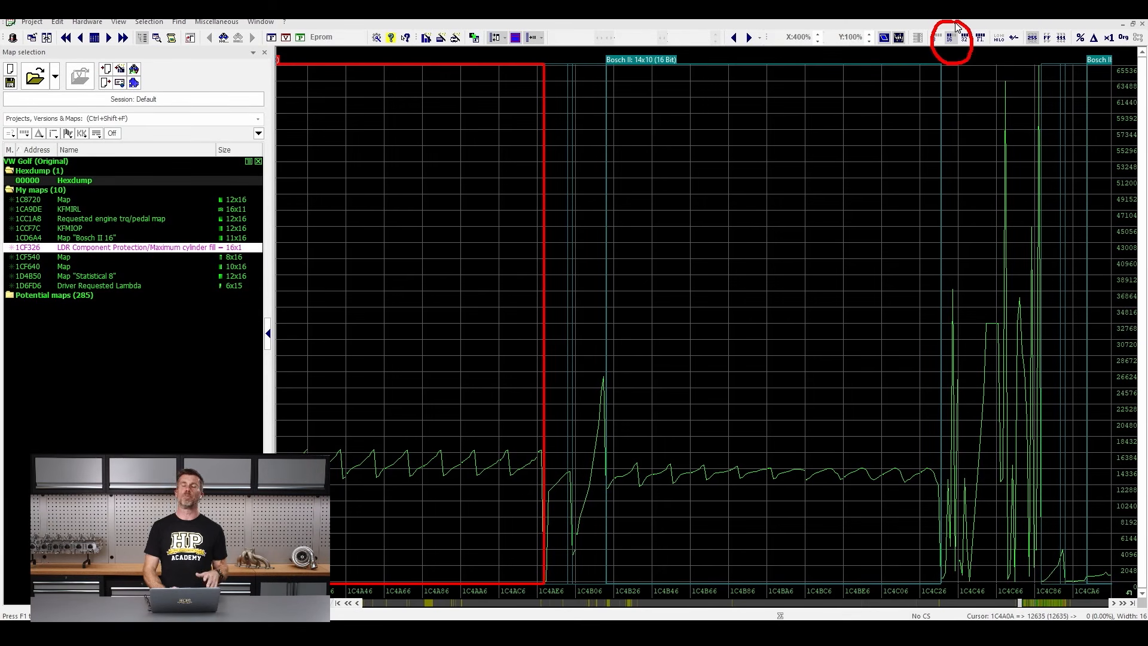
{"action": "key", "text": "Escape"}
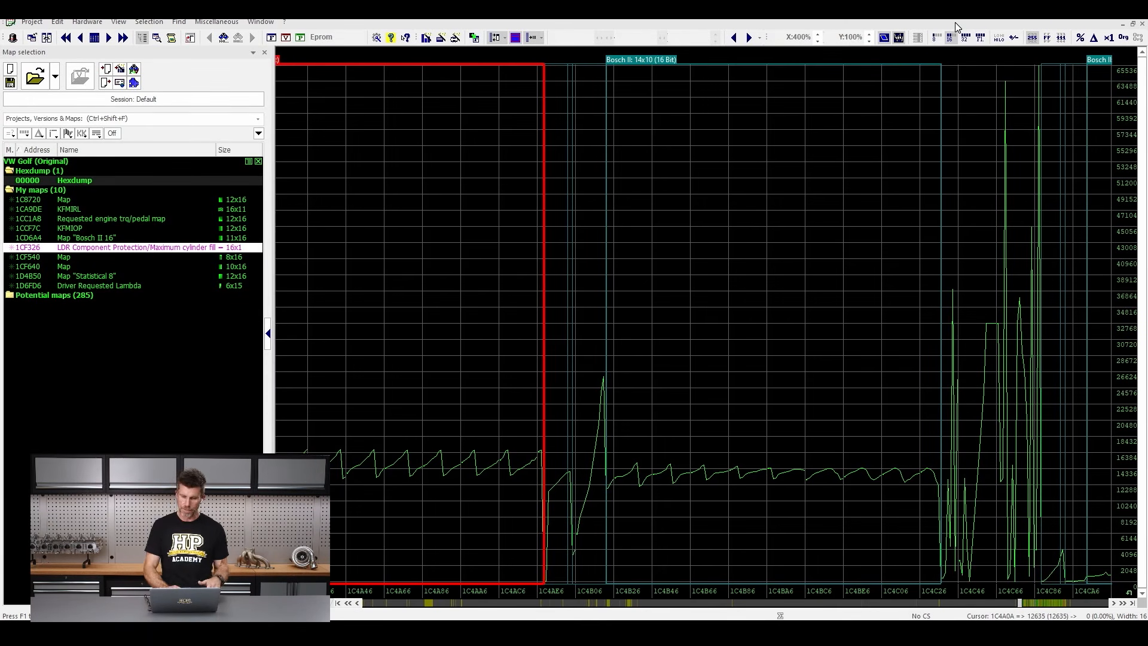
{"action": "mouse_move", "coordinate": [1016, 37]}
{"action": "left_mouse_down"}
{"action": "mouse_move", "coordinate": [1010, 21]}
{"action": "mouse_move", "coordinate": [970, 31]}
{"action": "mouse_move", "coordinate": [1012, 58]}
{"action": "mouse_move", "coordinate": [1019, 40]}
{"action": "left_mouse_up"}
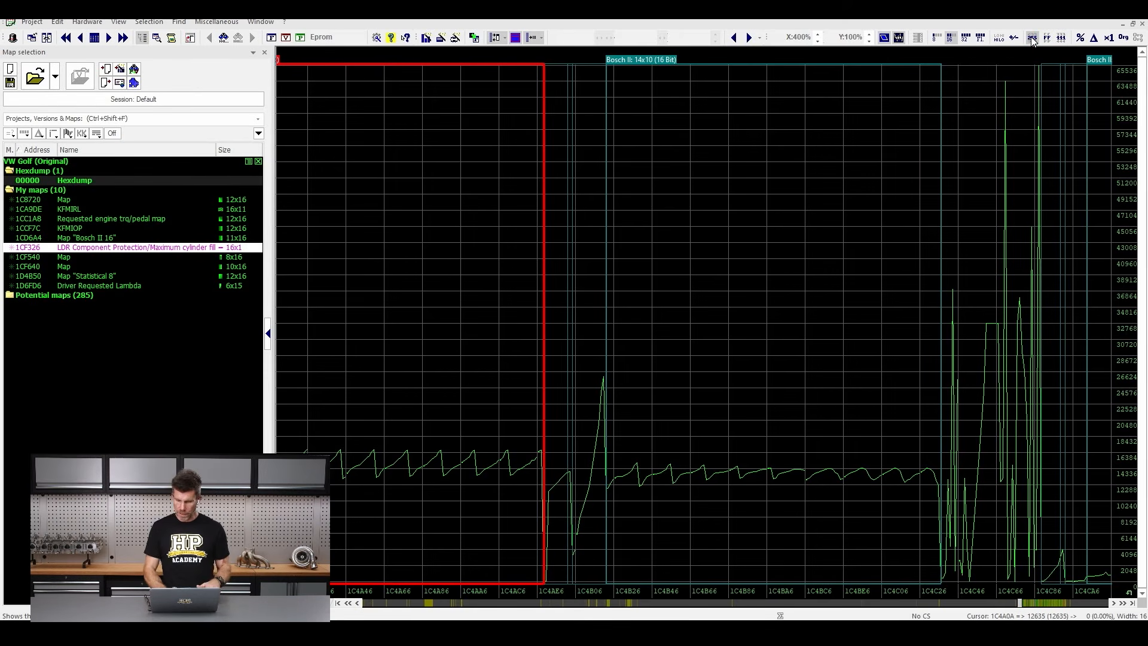
{"action": "mouse_move", "coordinate": [1069, 28]}
{"action": "left_mouse_down"}
{"action": "mouse_move", "coordinate": [1055, 18]}
{"action": "mouse_move", "coordinate": [1079, 40]}
{"action": "left_mouse_up"}
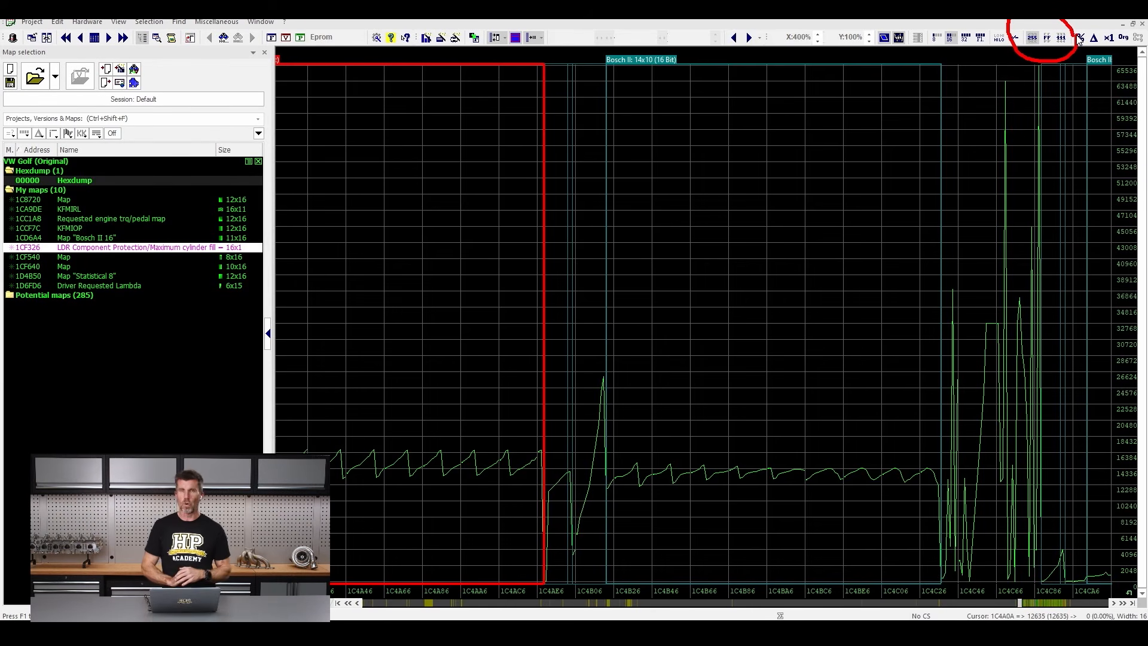
{"action": "key", "text": "Escape"}
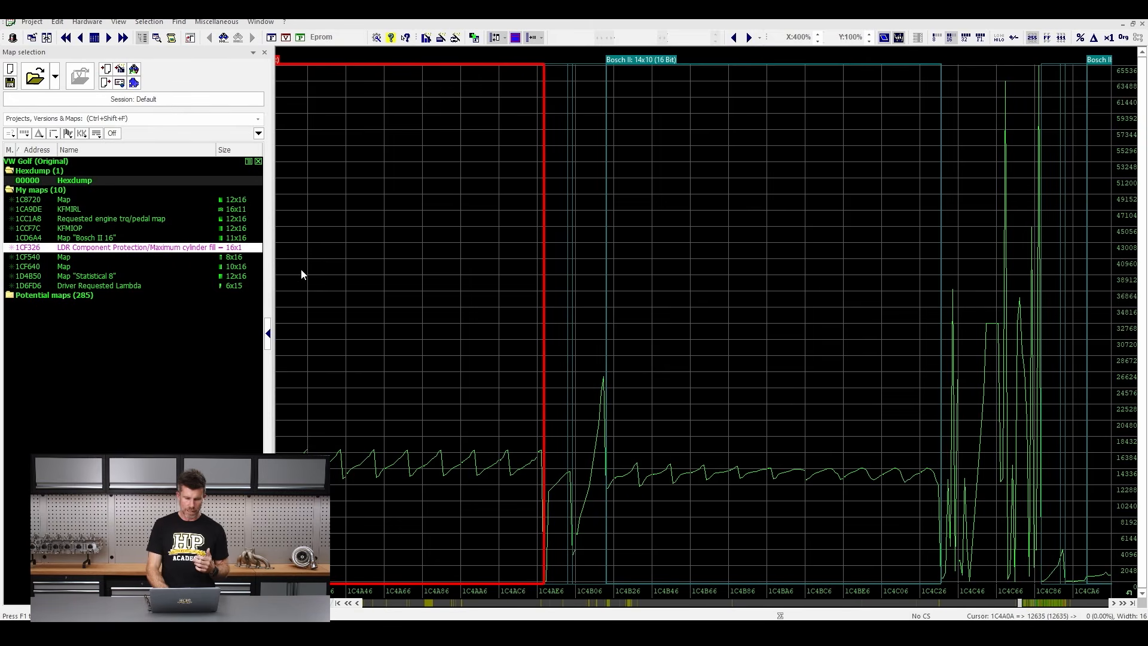
Show the KFMIRL map from My maps in the 2D graph
{"action": "left_click", "coordinate": [73, 211]}
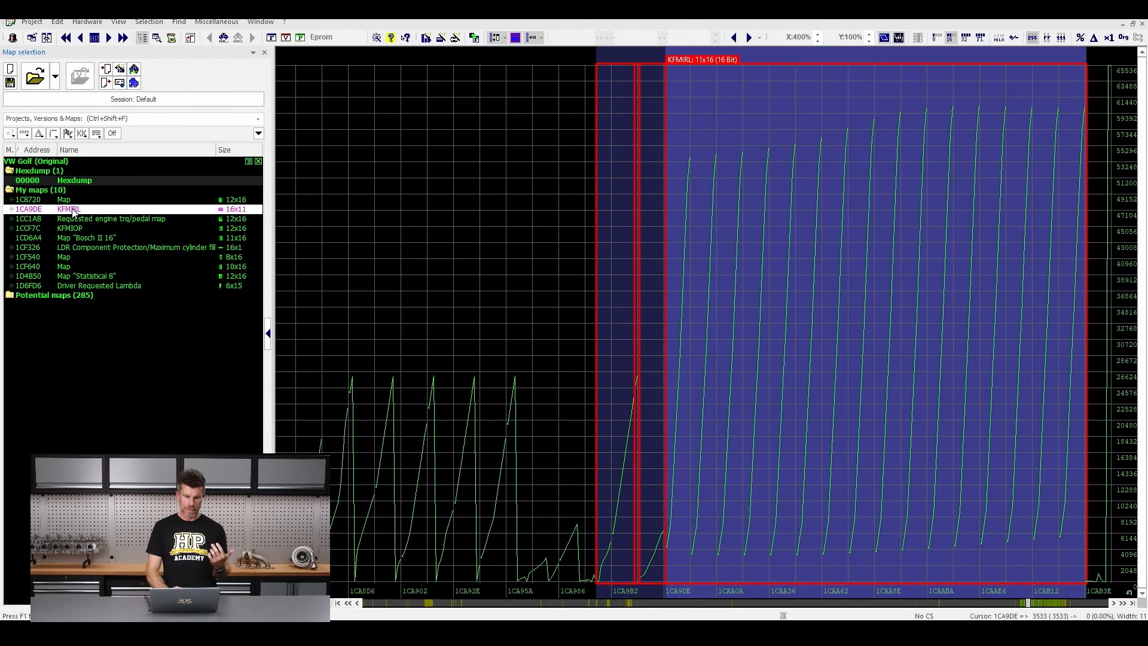
{"action": "mouse_move", "coordinate": [118, 202]}
{"action": "left_mouse_down"}
{"action": "mouse_move", "coordinate": [21, 195]}
{"action": "mouse_move", "coordinate": [7, 216]}
{"action": "mouse_move", "coordinate": [106, 220]}
{"action": "mouse_move", "coordinate": [111, 202]}
{"action": "left_mouse_up"}
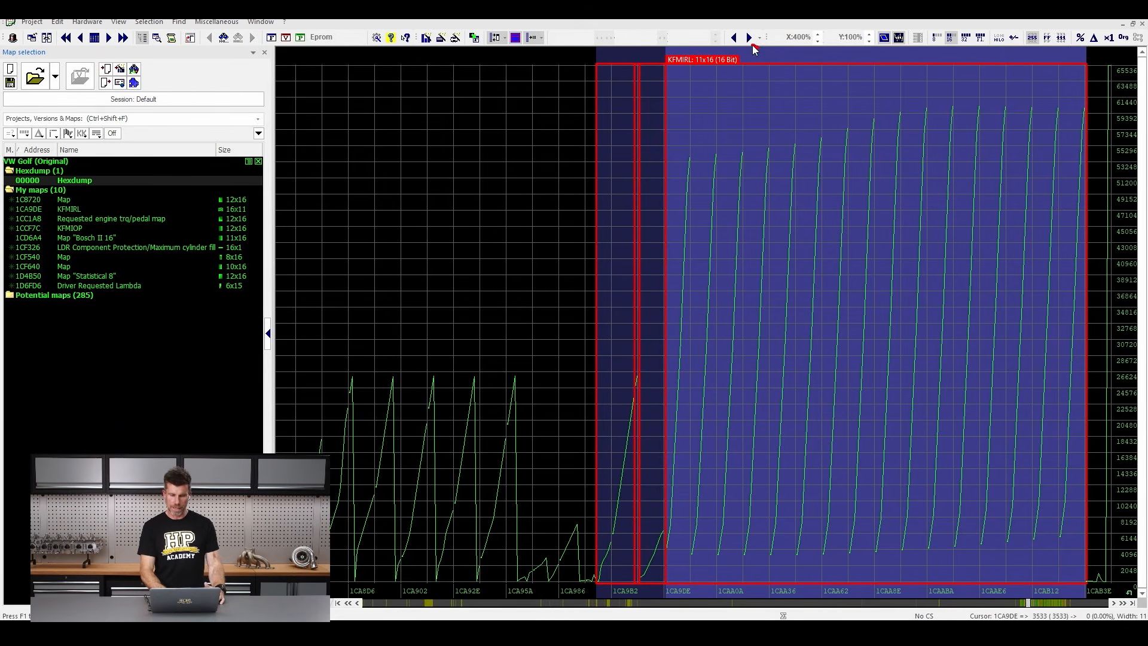
{"action": "mouse_move", "coordinate": [757, 46]}
{"action": "left_mouse_down"}
{"action": "mouse_move", "coordinate": [654, 51]}
{"action": "mouse_move", "coordinate": [775, 80]}
{"action": "left_mouse_up"}
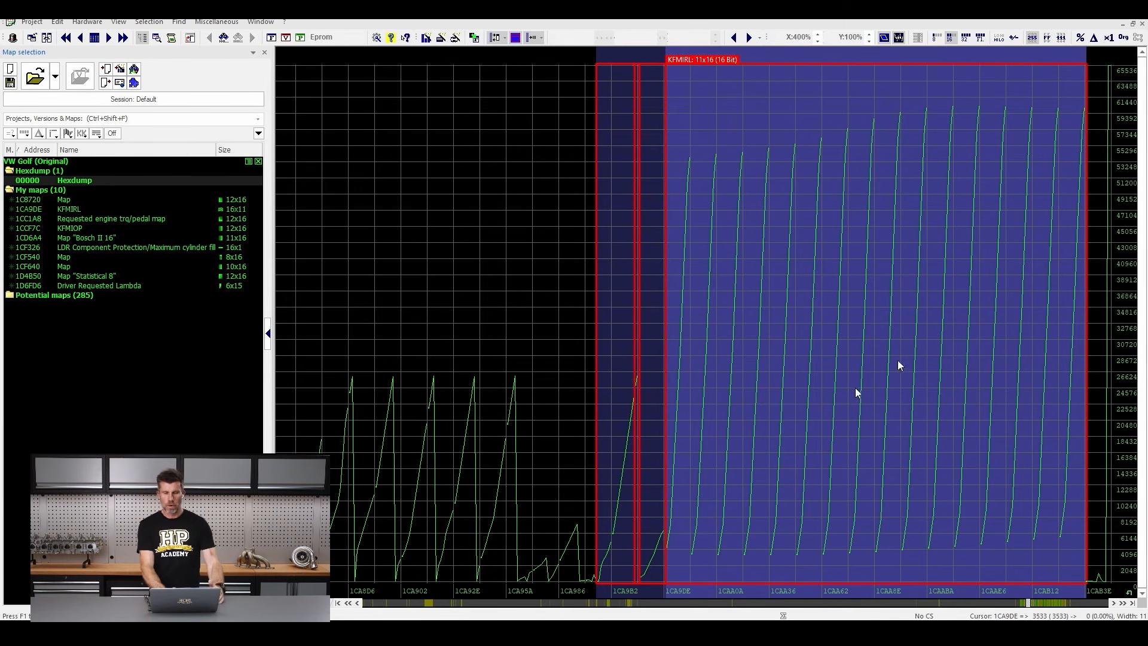
{"action": "mouse_move", "coordinate": [1095, 103]}
{"action": "left_mouse_down"}
{"action": "mouse_move", "coordinate": [1070, 84]}
{"action": "mouse_move", "coordinate": [819, 91]}
{"action": "mouse_move", "coordinate": [643, 332]}
{"action": "left_mouse_up"}
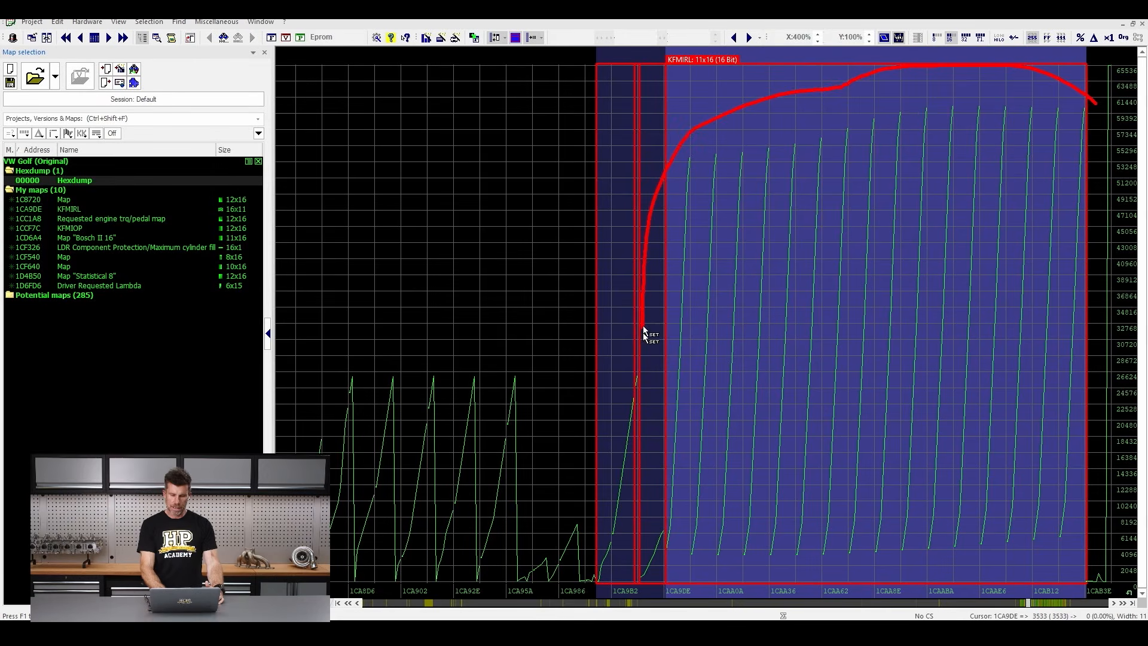
{"action": "mouse_move", "coordinate": [648, 417]}
{"action": "left_mouse_down"}
{"action": "mouse_move", "coordinate": [819, 578]}
{"action": "mouse_move", "coordinate": [1055, 517]}
{"action": "mouse_move", "coordinate": [1108, 243]}
{"action": "mouse_move", "coordinate": [1102, 118]}
{"action": "left_mouse_up"}
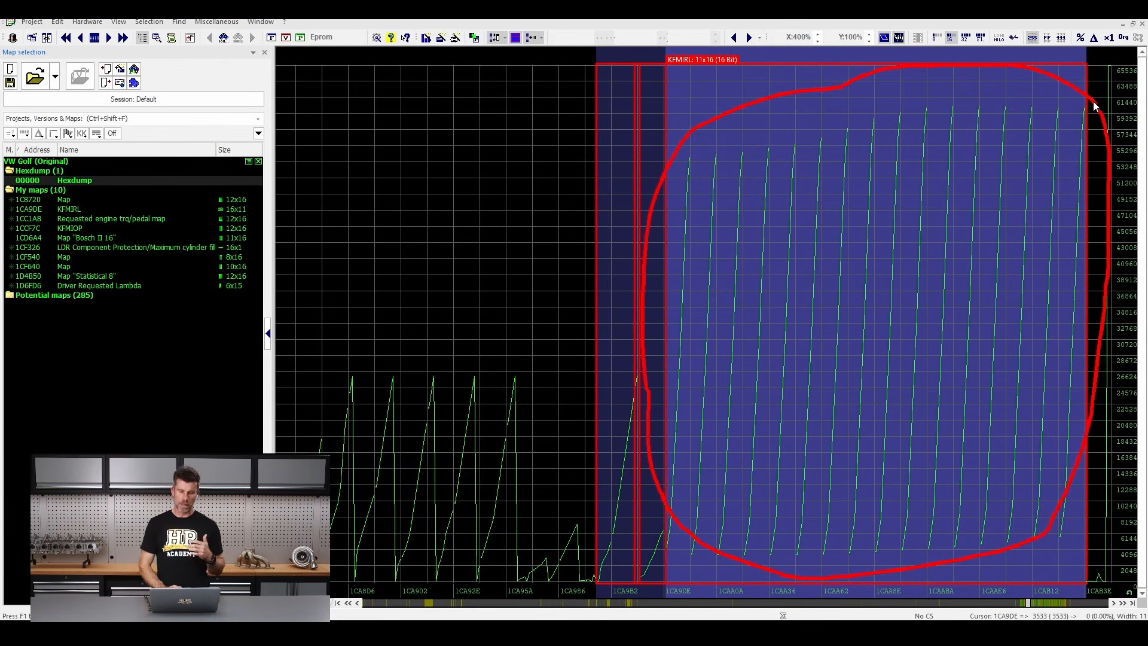
{"action": "key", "text": "Escape"}
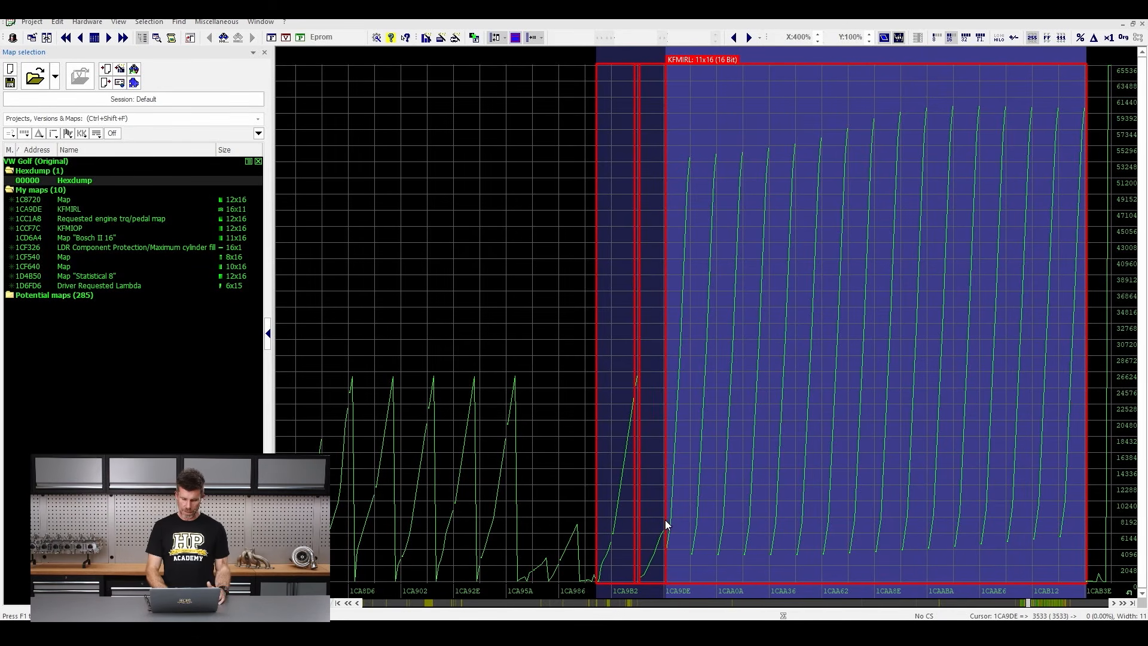
{"action": "mouse_move", "coordinate": [667, 521]}
{"action": "left_mouse_down"}
{"action": "mouse_move", "coordinate": [635, 336]}
{"action": "mouse_move", "coordinate": [572, 534]}
{"action": "mouse_move", "coordinate": [650, 606]}
{"action": "mouse_move", "coordinate": [674, 508]}
{"action": "left_mouse_up"}
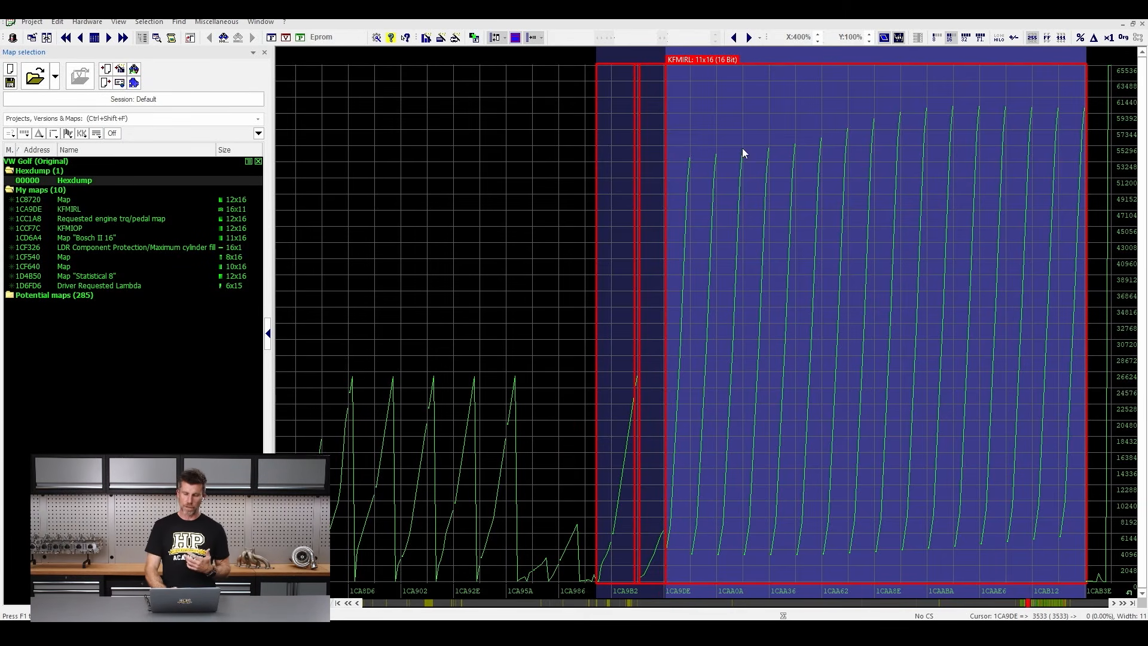
Open the KFMIRL map from the 2D graph as a value table, and examine its engine speed and requested engine load axes
{"action": "left_click", "coordinate": [722, 61]}
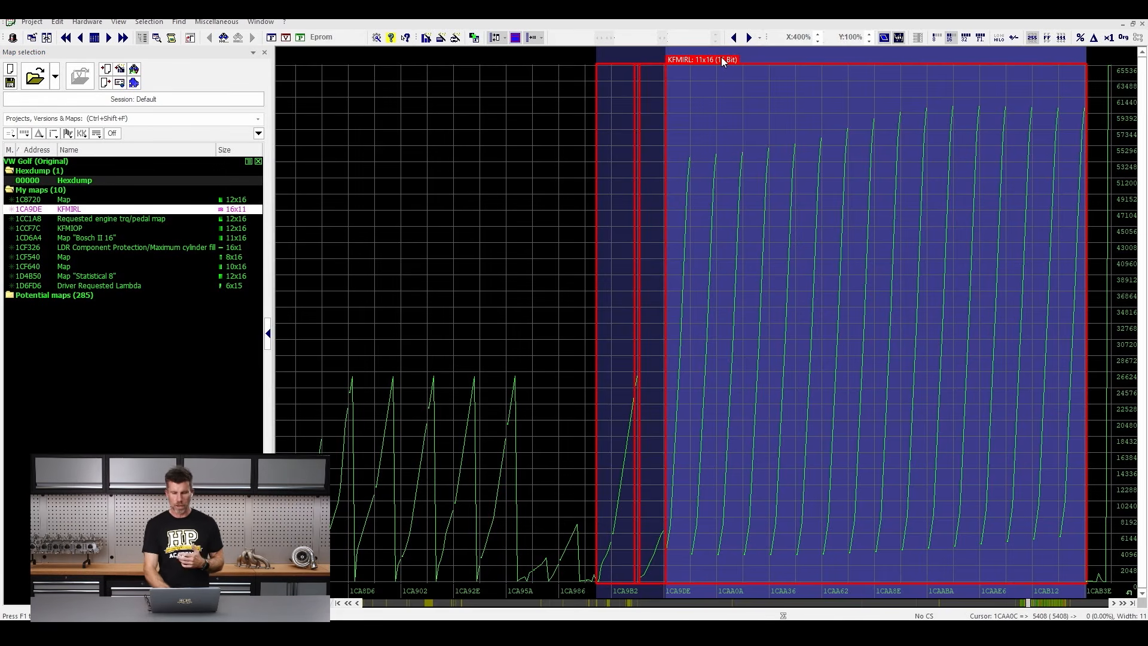
{"action": "double_click", "coordinate": [722, 60]}
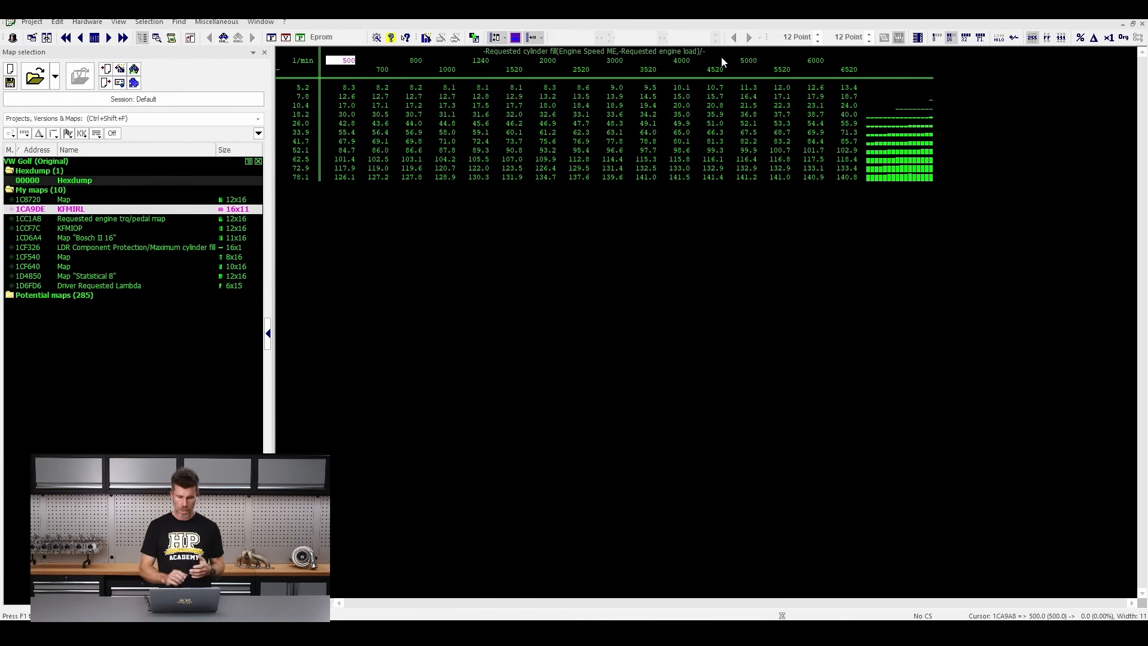
{"action": "mouse_move", "coordinate": [695, 34]}
{"action": "left_mouse_down"}
{"action": "mouse_move", "coordinate": [542, 24]}
{"action": "mouse_move", "coordinate": [469, 57]}
{"action": "mouse_move", "coordinate": [699, 73]}
{"action": "mouse_move", "coordinate": [742, 35]}
{"action": "mouse_move", "coordinate": [730, 34]}
{"action": "left_mouse_up"}
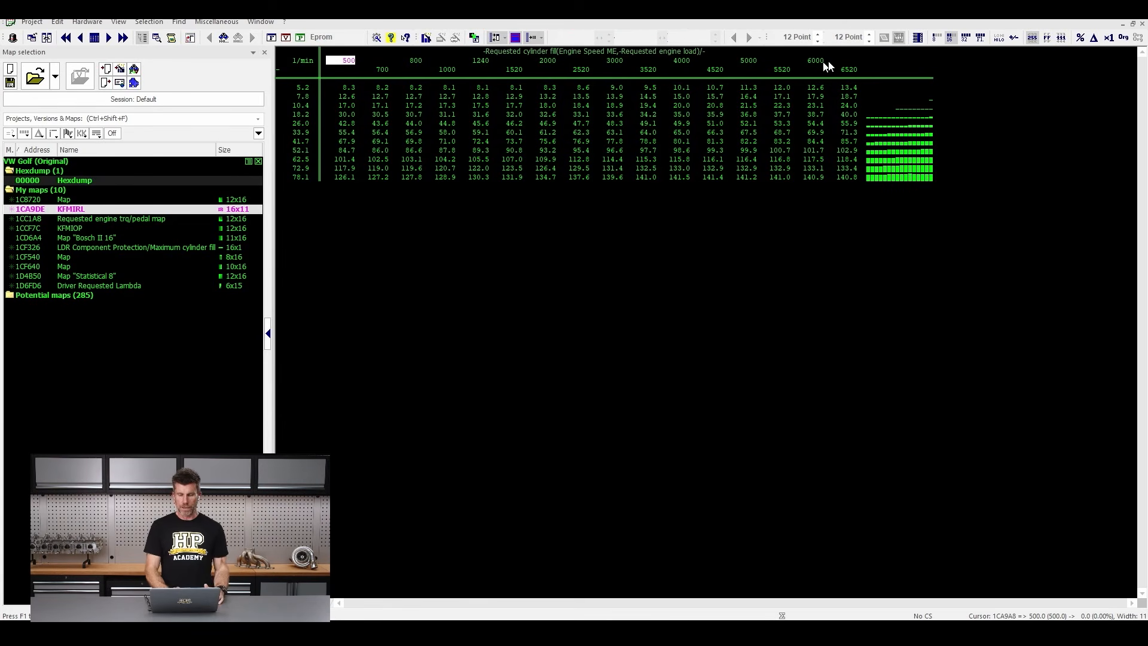
{"action": "mouse_move", "coordinate": [840, 49]}
{"action": "left_mouse_down"}
{"action": "mouse_move", "coordinate": [385, 44]}
{"action": "mouse_move", "coordinate": [336, 84]}
{"action": "mouse_move", "coordinate": [870, 86]}
{"action": "left_mouse_up"}
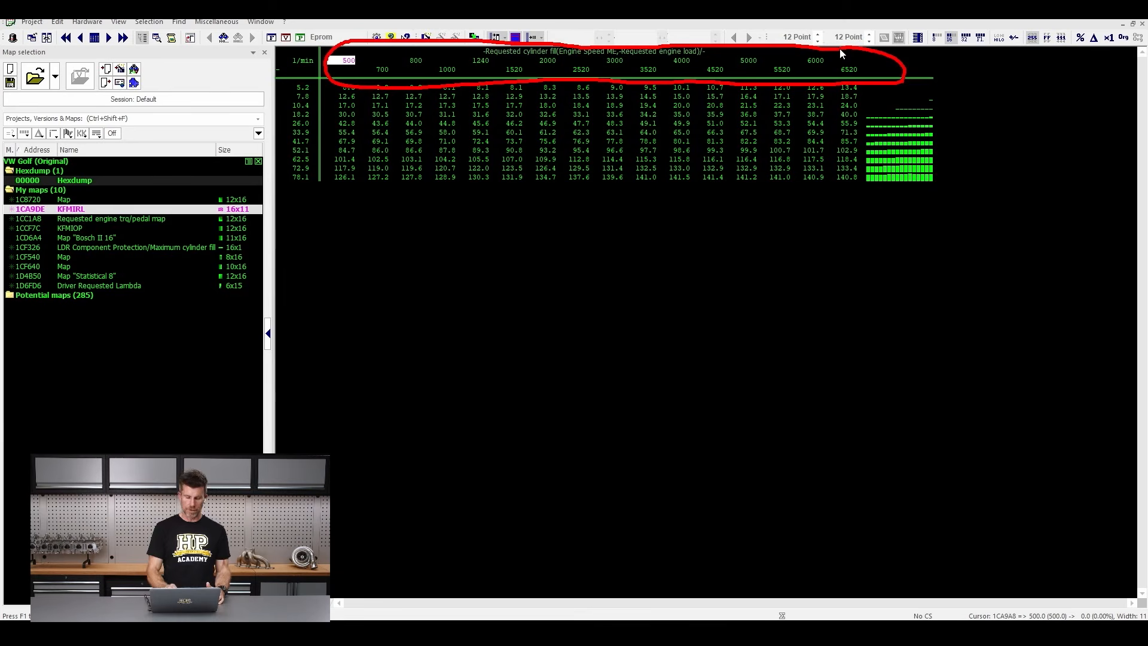
{"action": "key", "text": "Escape"}
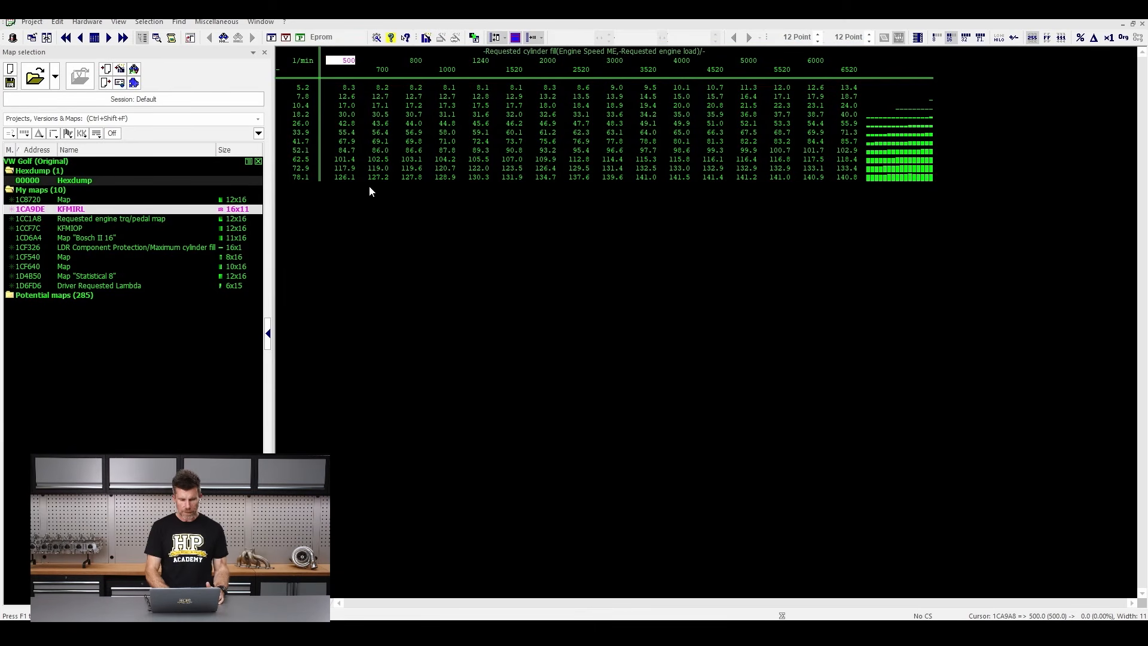
{"action": "mouse_move", "coordinate": [326, 160]}
{"action": "left_mouse_down"}
{"action": "mouse_move", "coordinate": [328, 92]}
{"action": "mouse_move", "coordinate": [272, 93]}
{"action": "mouse_move", "coordinate": [313, 228]}
{"action": "mouse_move", "coordinate": [333, 166]}
{"action": "left_mouse_up"}
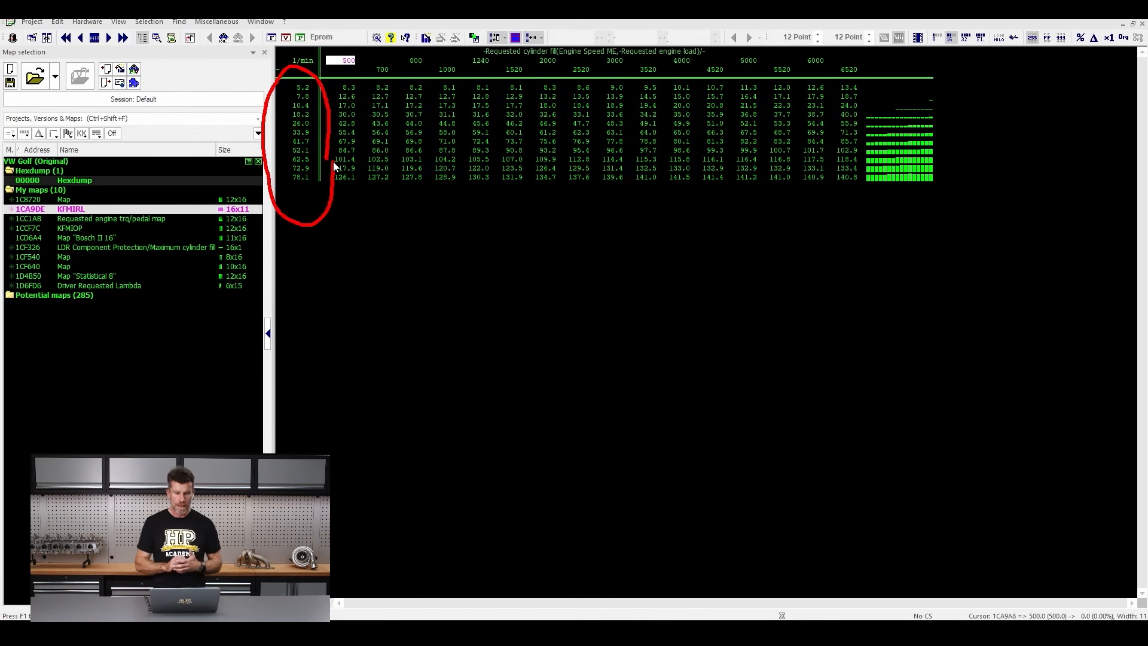
{"action": "key", "text": "Escape"}
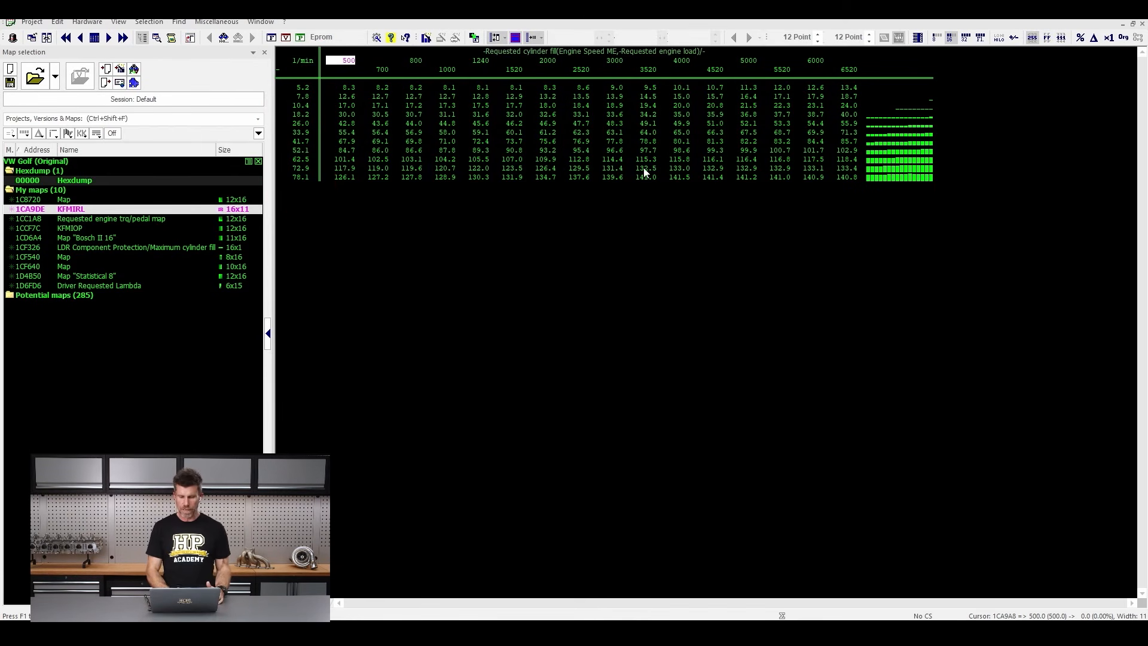
Leave the KFMIRL table for the hexdump, and examine the map's unscaled values and surrounding data in the text view
{"action": "mouse_move", "coordinate": [801, 113]}
{"action": "left_mouse_down"}
{"action": "mouse_move", "coordinate": [768, 97]}
{"action": "mouse_move", "coordinate": [558, 161]}
{"action": "mouse_move", "coordinate": [758, 187]}
{"action": "mouse_move", "coordinate": [805, 111]}
{"action": "left_mouse_up"}
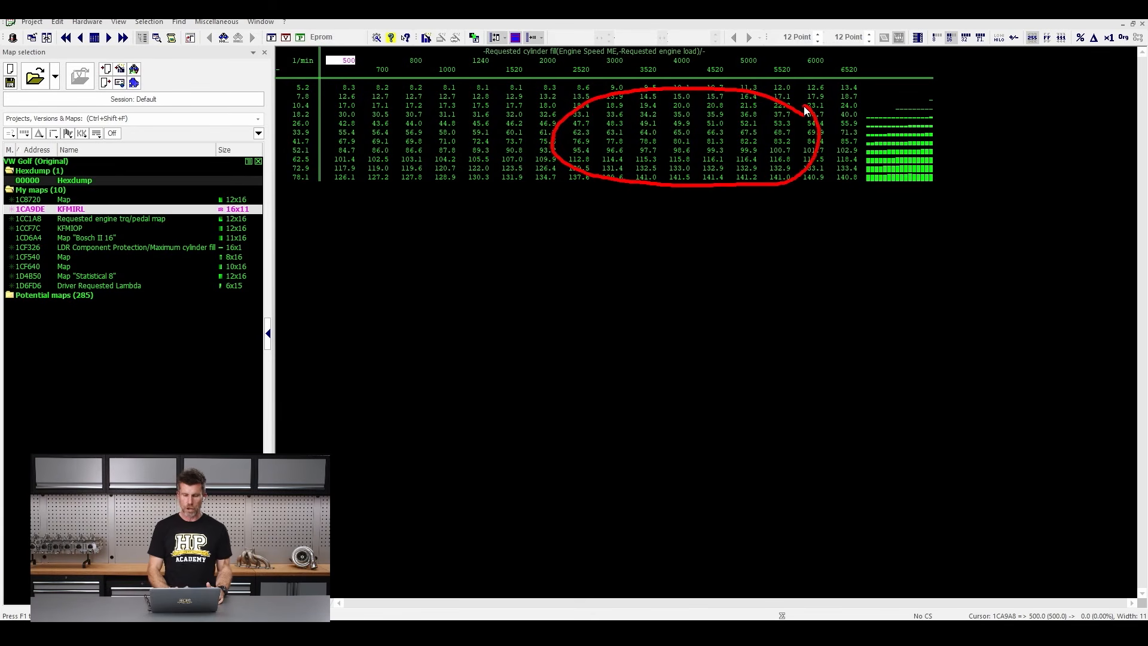
{"action": "key", "text": "Escape"}
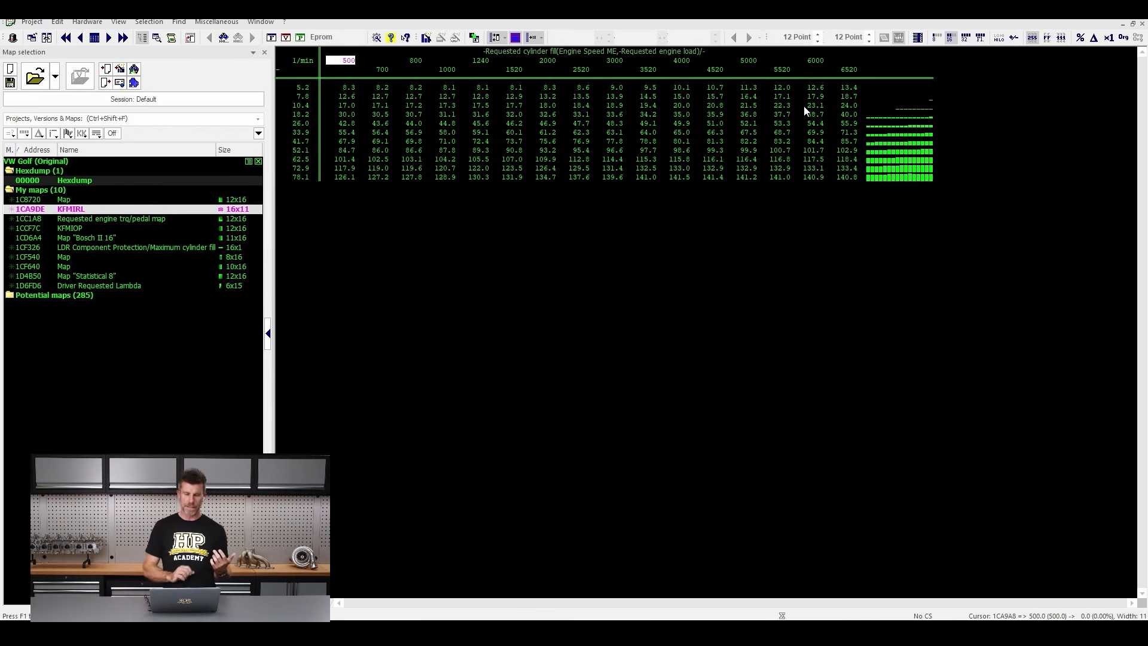
{"action": "key", "text": "a"}
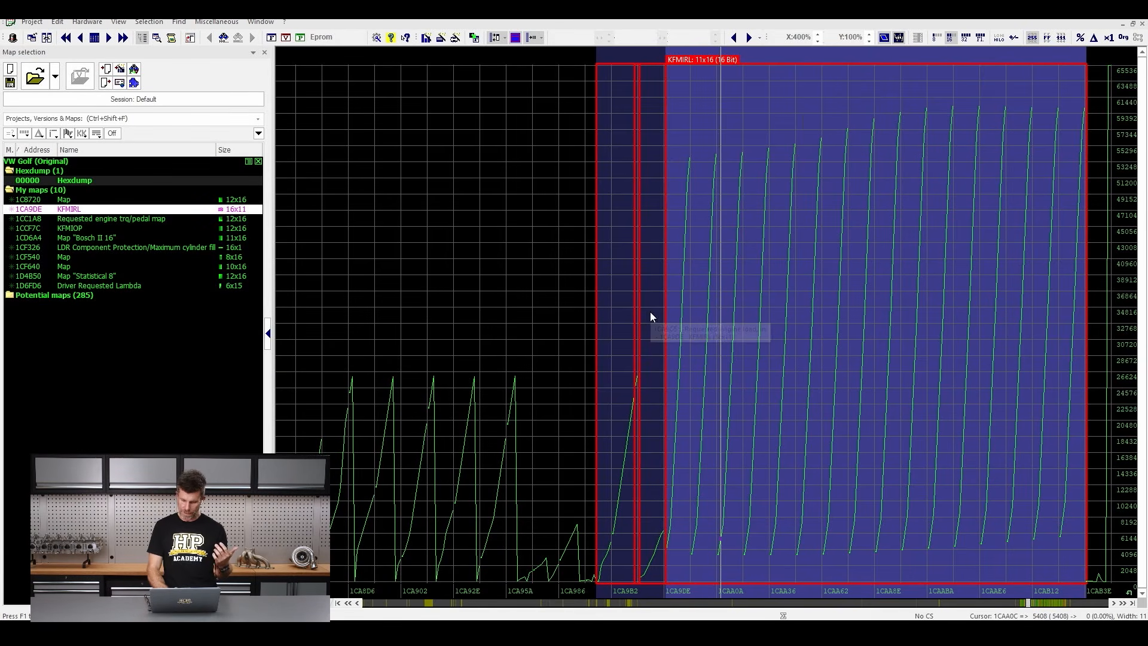
{"action": "key", "text": "t"}
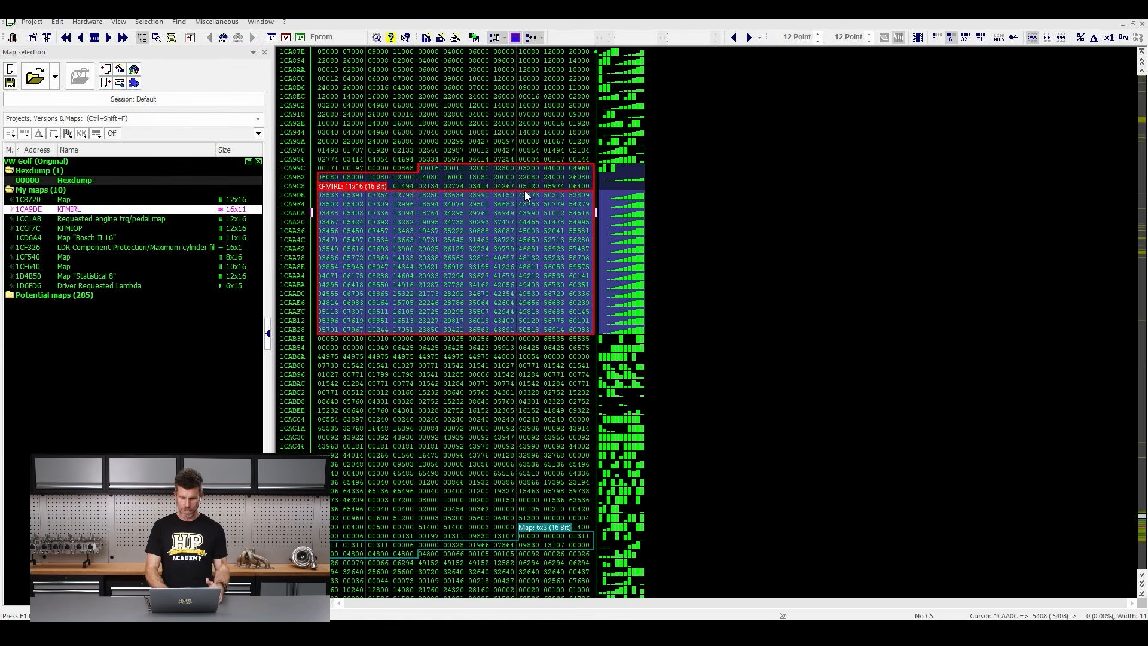
{"action": "mouse_move", "coordinate": [611, 172]}
{"action": "left_mouse_down"}
{"action": "mouse_move", "coordinate": [491, 139]}
{"action": "mouse_move", "coordinate": [317, 179]}
{"action": "mouse_move", "coordinate": [317, 331]}
{"action": "mouse_move", "coordinate": [559, 379]}
{"action": "mouse_move", "coordinate": [663, 225]}
{"action": "mouse_move", "coordinate": [608, 159]}
{"action": "left_mouse_up"}
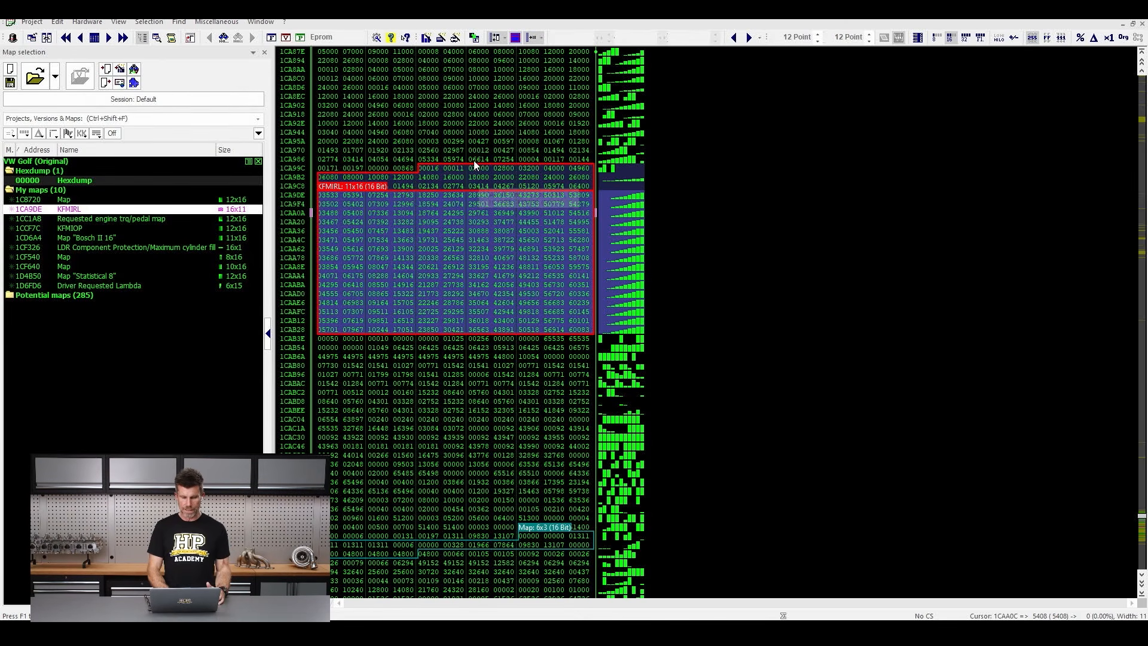
{"action": "mouse_move", "coordinate": [474, 160]}
{"action": "left_mouse_down"}
{"action": "mouse_move", "coordinate": [413, 165]}
{"action": "mouse_move", "coordinate": [415, 178]}
{"action": "mouse_move", "coordinate": [573, 198]}
{"action": "mouse_move", "coordinate": [462, 150]}
{"action": "left_mouse_up"}
{"action": "key", "text": "Escape"}
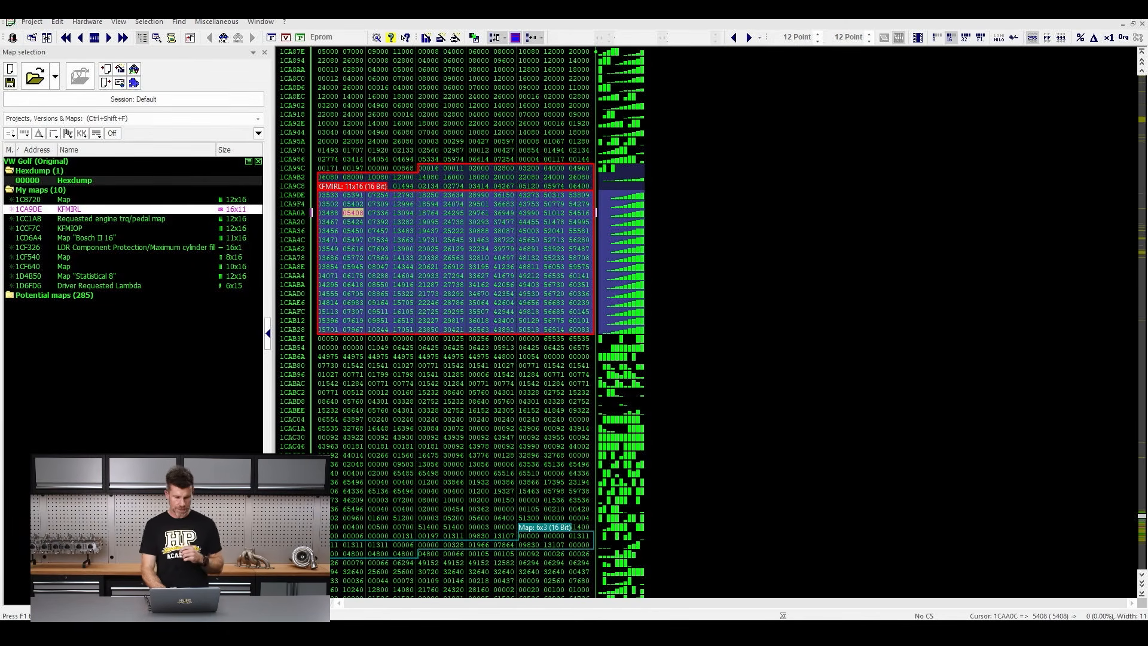
Reopen the KFMIRL value table from the 2D graph, and switch its display to raw unscaled values and back
{"action": "key", "text": "2"}
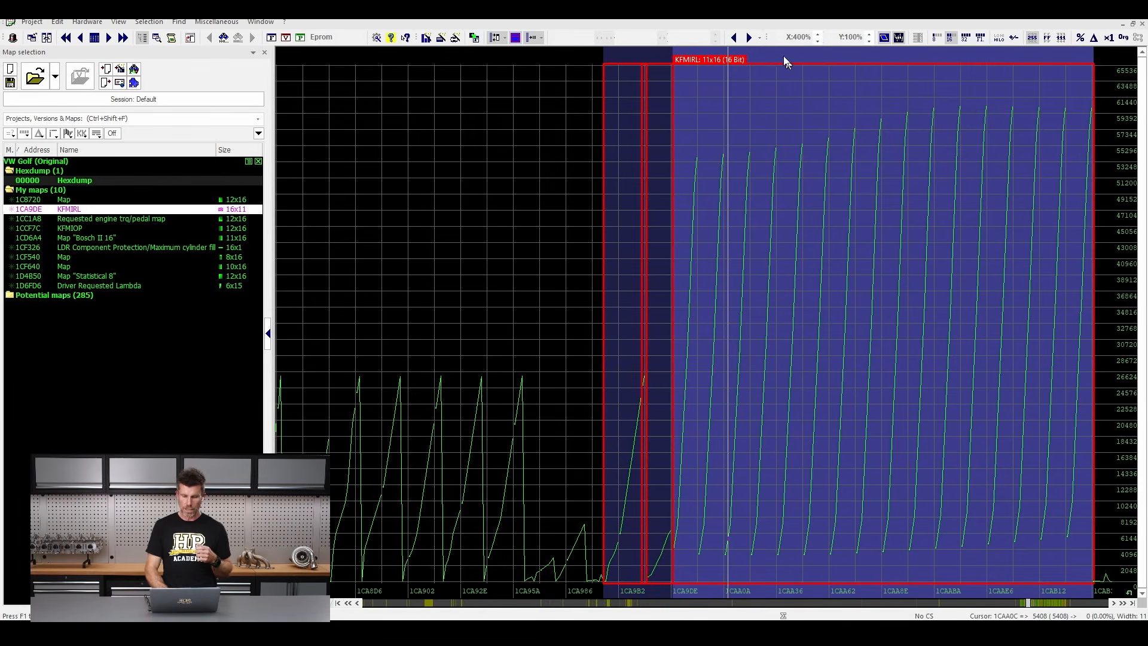
{"action": "double_click", "coordinate": [740, 62]}
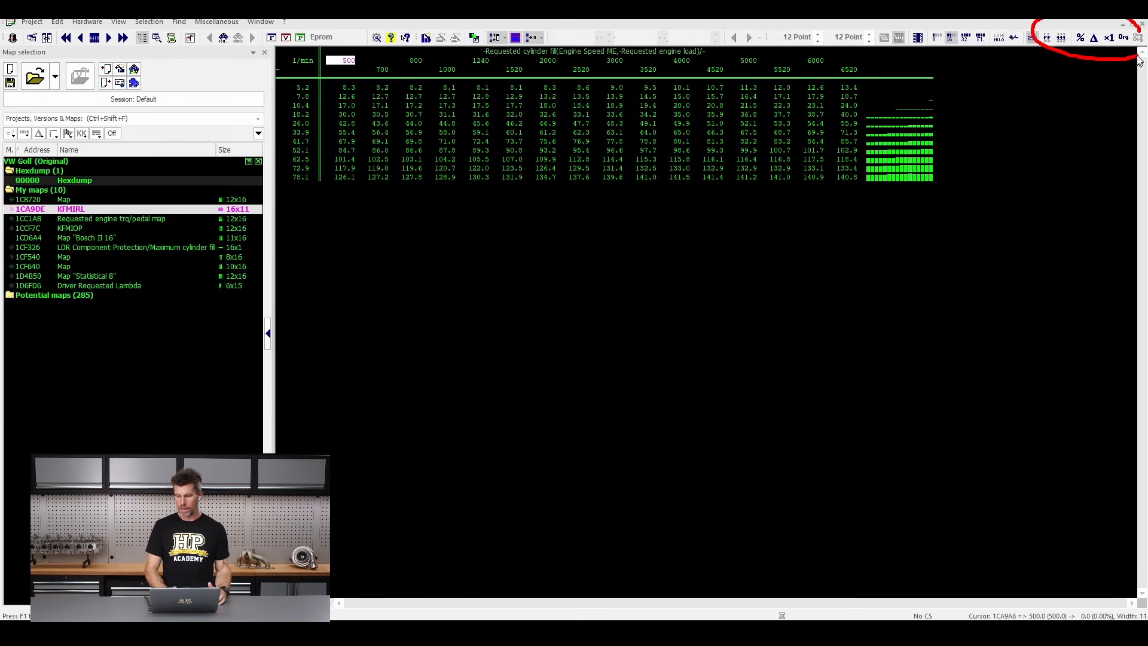
{"action": "left_click", "coordinate": [1112, 38]}
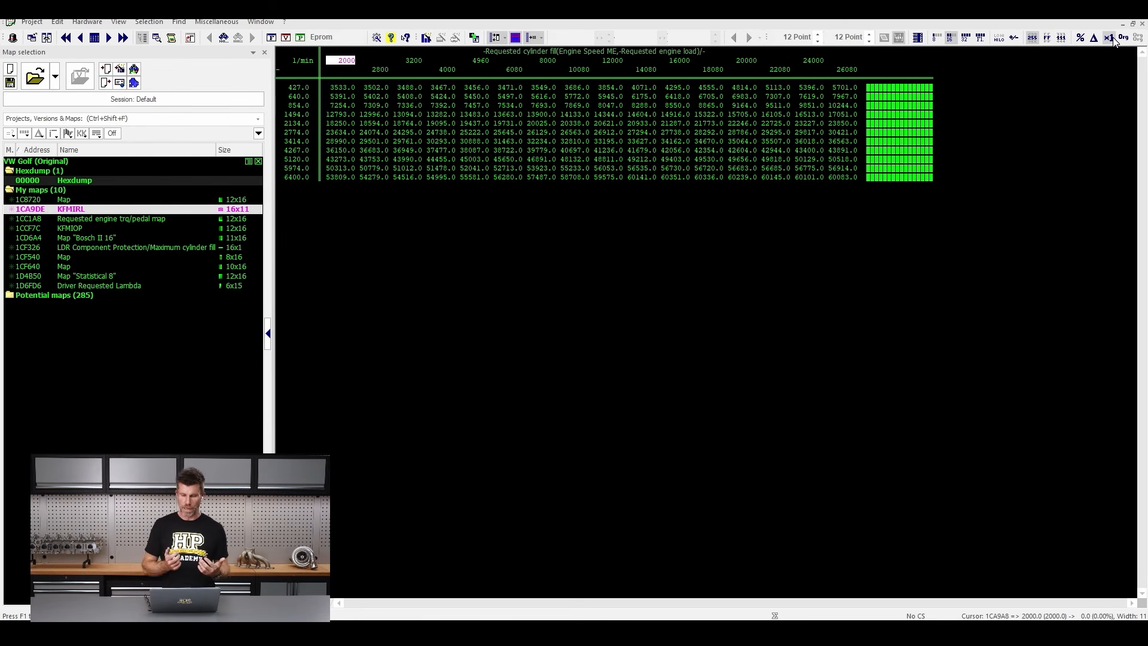
{"action": "left_click", "coordinate": [1109, 37]}
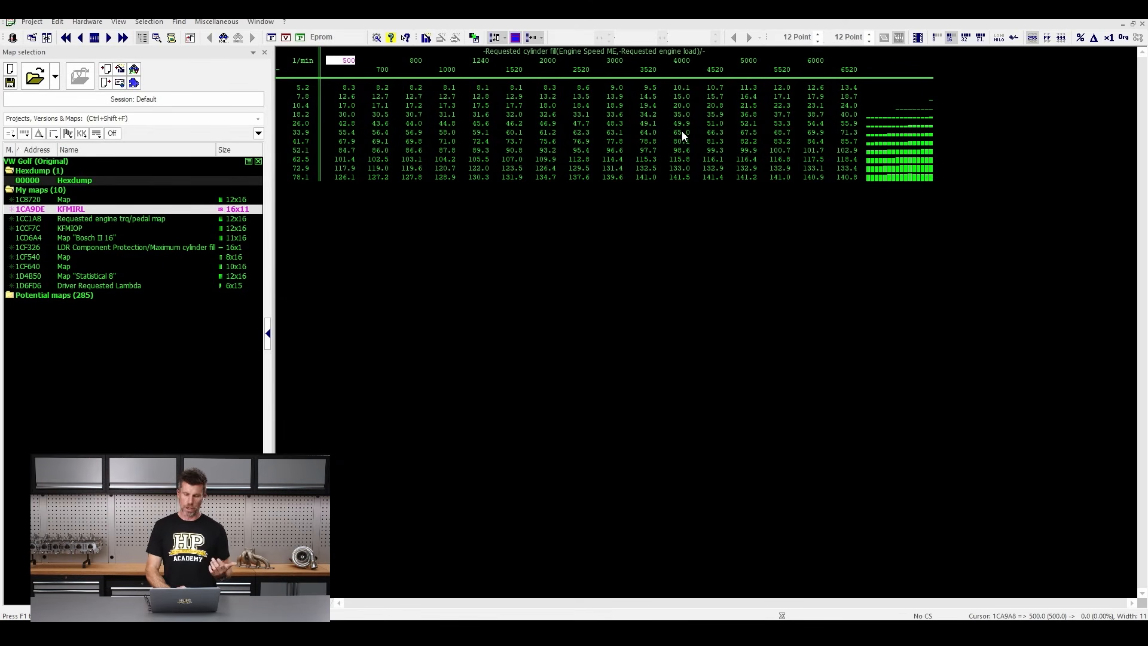
{"action": "mouse_move", "coordinate": [662, 115]}
{"action": "left_mouse_down"}
{"action": "mouse_move", "coordinate": [703, 161]}
{"action": "mouse_move", "coordinate": [675, 114]}
{"action": "left_mouse_up"}
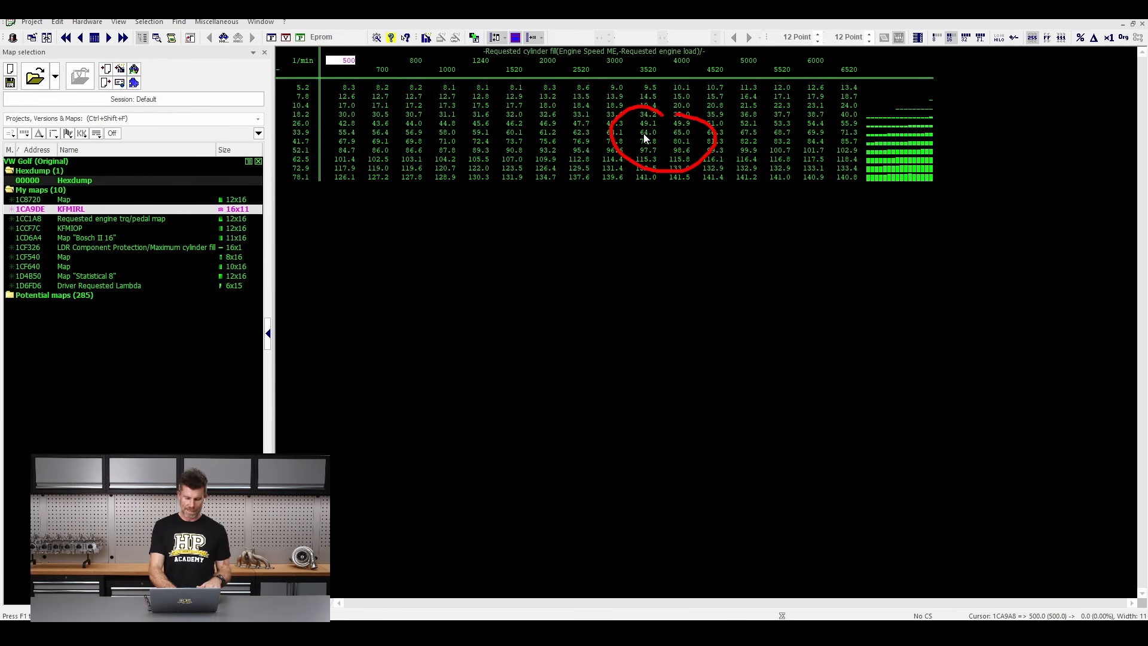
Open the KFMIRL map's properties and set the map unit to %
{"action": "left_click", "coordinate": [645, 135]}
{"action": "key", "text": "ctrl+e"}
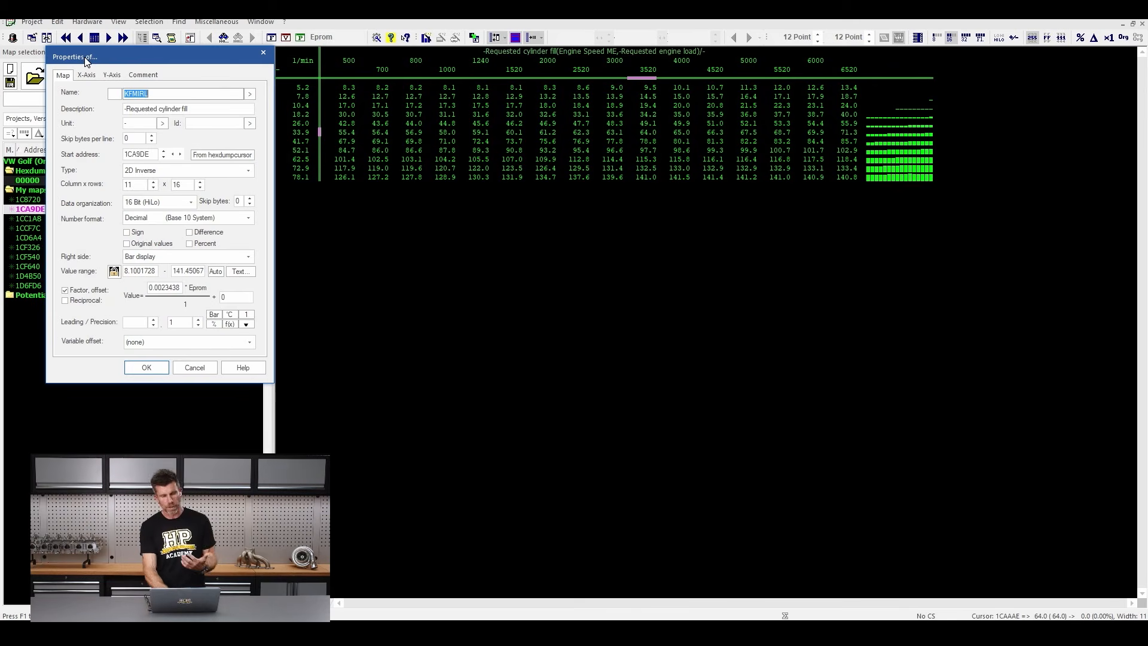
{"action": "mouse_move", "coordinate": [154, 75]}
{"action": "left_mouse_down"}
{"action": "mouse_move", "coordinate": [119, 76]}
{"action": "mouse_move", "coordinate": [107, 101]}
{"action": "mouse_move", "coordinate": [184, 113]}
{"action": "mouse_move", "coordinate": [188, 80]}
{"action": "mouse_move", "coordinate": [168, 70]}
{"action": "left_mouse_up"}
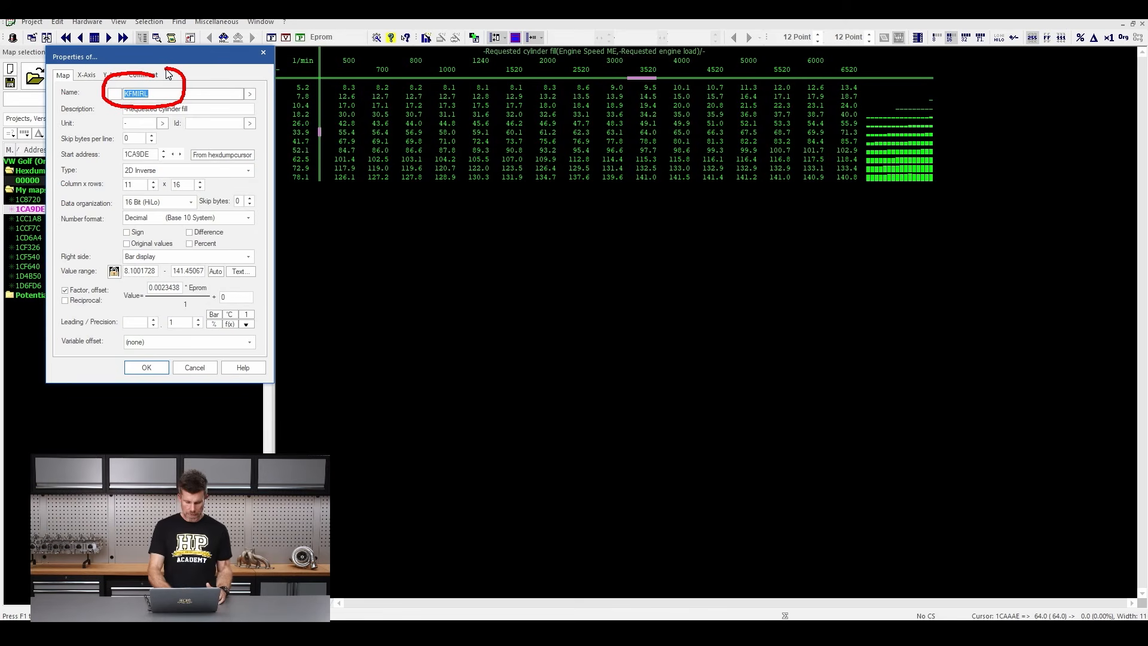
{"action": "mouse_move", "coordinate": [212, 99]}
{"action": "left_mouse_down"}
{"action": "mouse_move", "coordinate": [117, 102]}
{"action": "mouse_move", "coordinate": [165, 127]}
{"action": "mouse_move", "coordinate": [224, 113]}
{"action": "mouse_move", "coordinate": [218, 101]}
{"action": "left_mouse_up"}
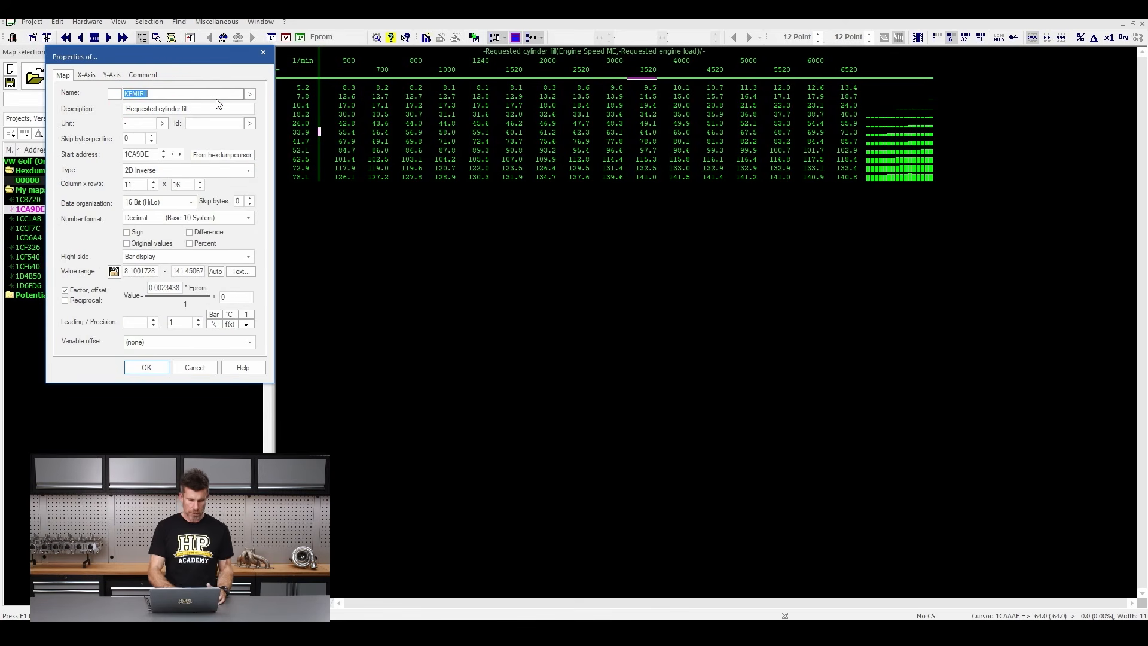
{"action": "left_click", "coordinate": [164, 124]}
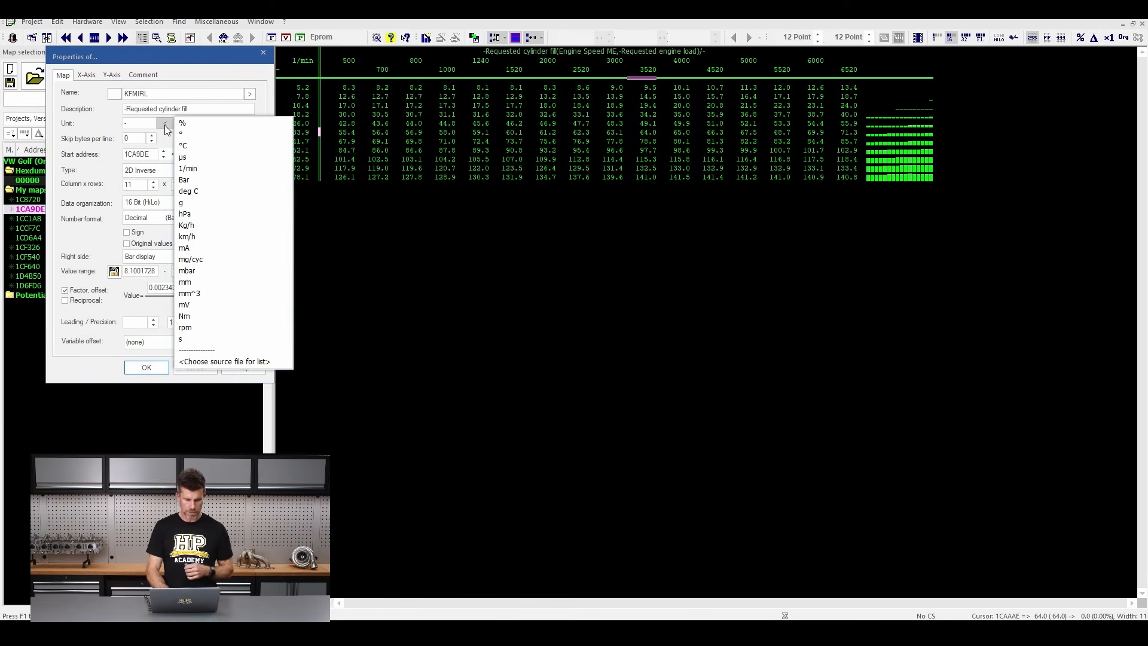
{"action": "left_click", "coordinate": [182, 123]}
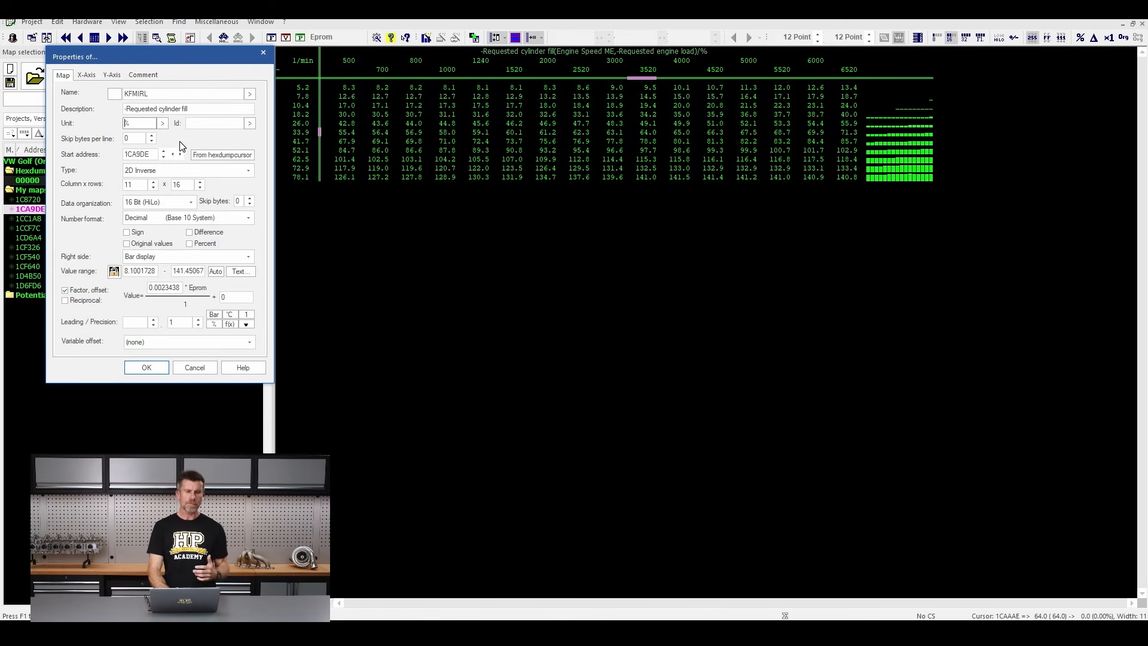
Examine the start address, data organization, value range, factor and offset in the KFMIRL map's properties
{"action": "mouse_move", "coordinate": [178, 144]}
{"action": "left_mouse_down"}
{"action": "mouse_move", "coordinate": [115, 147]}
{"action": "mouse_move", "coordinate": [119, 174]}
{"action": "mouse_move", "coordinate": [173, 172]}
{"action": "mouse_move", "coordinate": [182, 152]}
{"action": "left_mouse_up"}
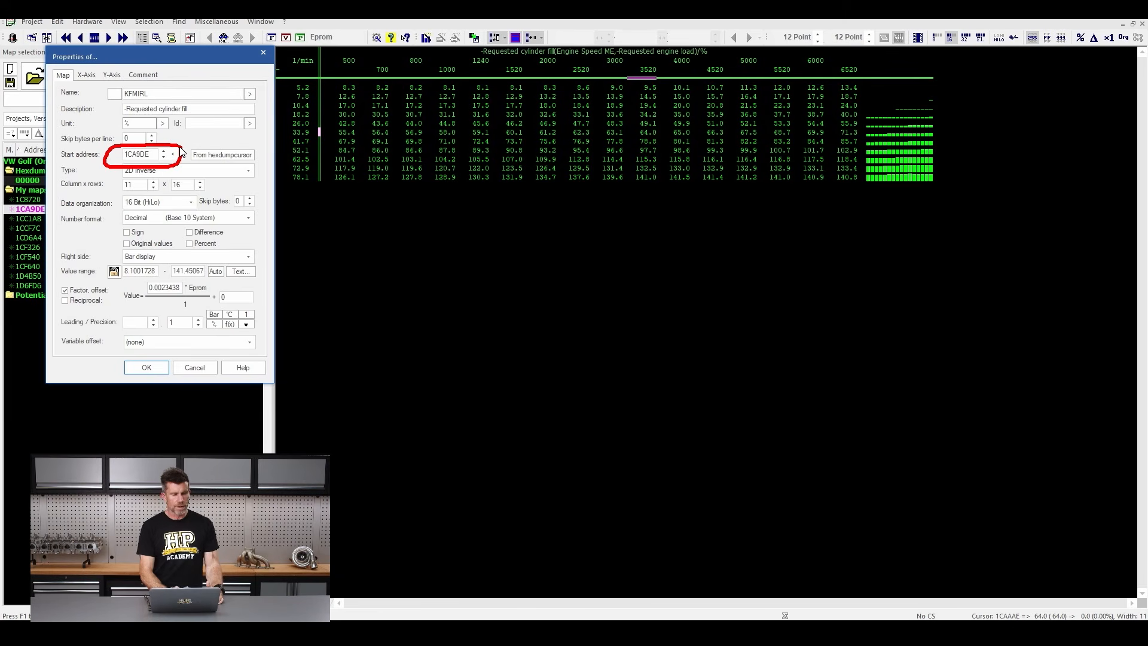
{"action": "key", "text": "Escape"}
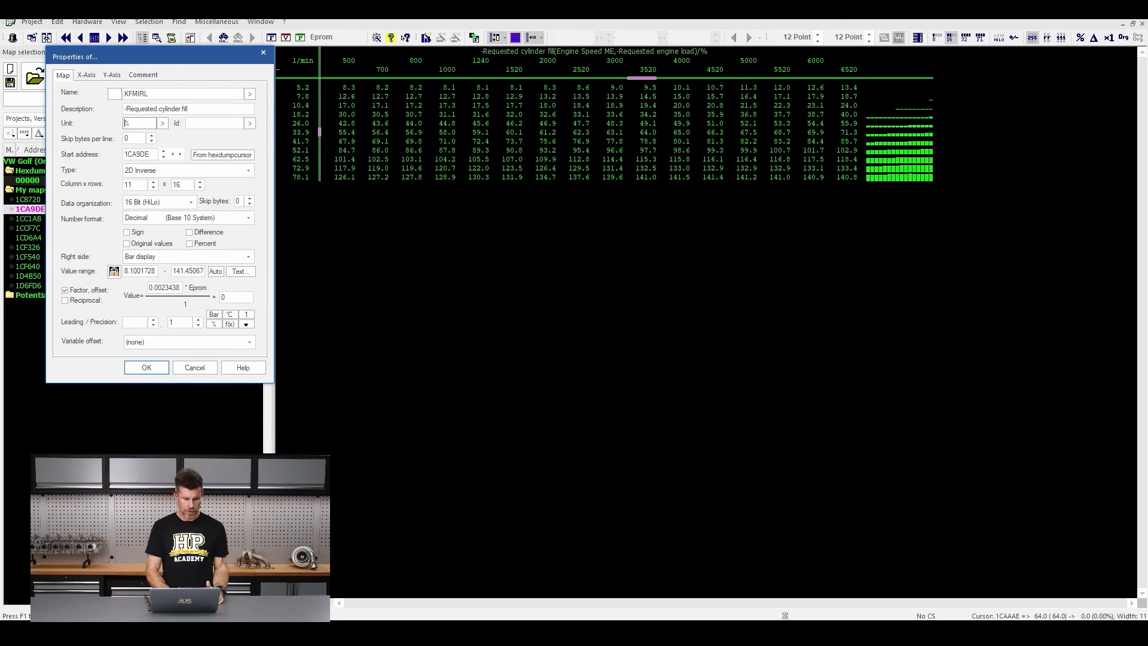
{"action": "mouse_move", "coordinate": [207, 195]}
{"action": "left_mouse_down"}
{"action": "mouse_move", "coordinate": [119, 201]}
{"action": "mouse_move", "coordinate": [128, 217]}
{"action": "mouse_move", "coordinate": [186, 213]}
{"action": "left_mouse_up"}
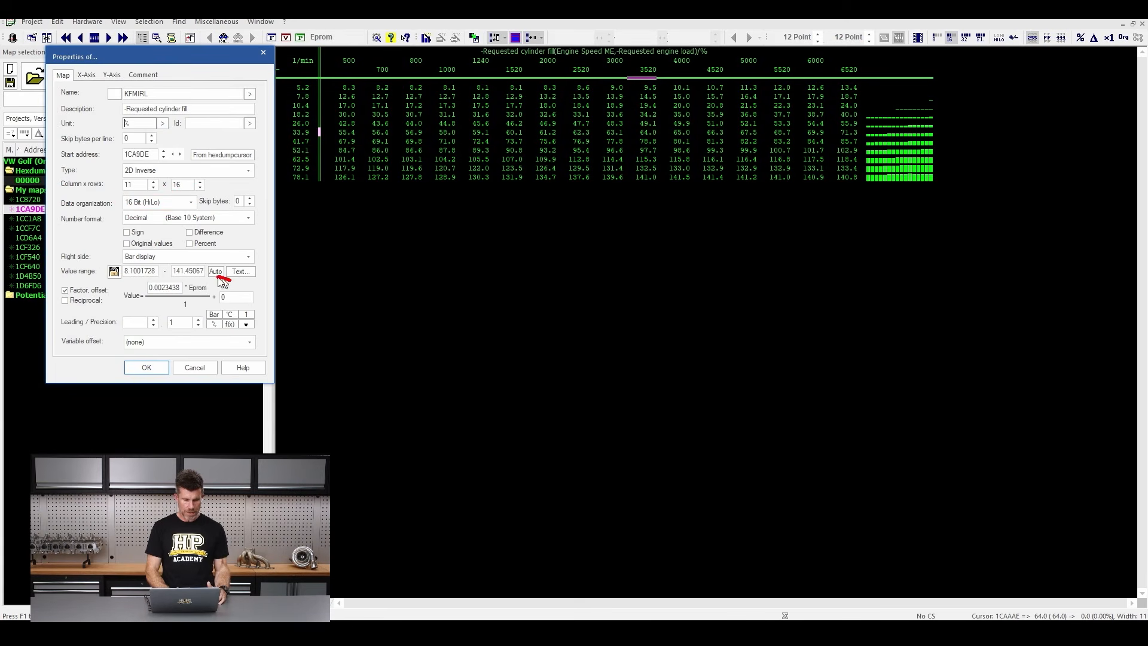
{"action": "mouse_move", "coordinate": [218, 279]}
{"action": "left_mouse_down"}
{"action": "mouse_move", "coordinate": [129, 280]}
{"action": "mouse_move", "coordinate": [110, 307]}
{"action": "mouse_move", "coordinate": [128, 320]}
{"action": "mouse_move", "coordinate": [205, 314]}
{"action": "mouse_move", "coordinate": [221, 287]}
{"action": "left_mouse_up"}
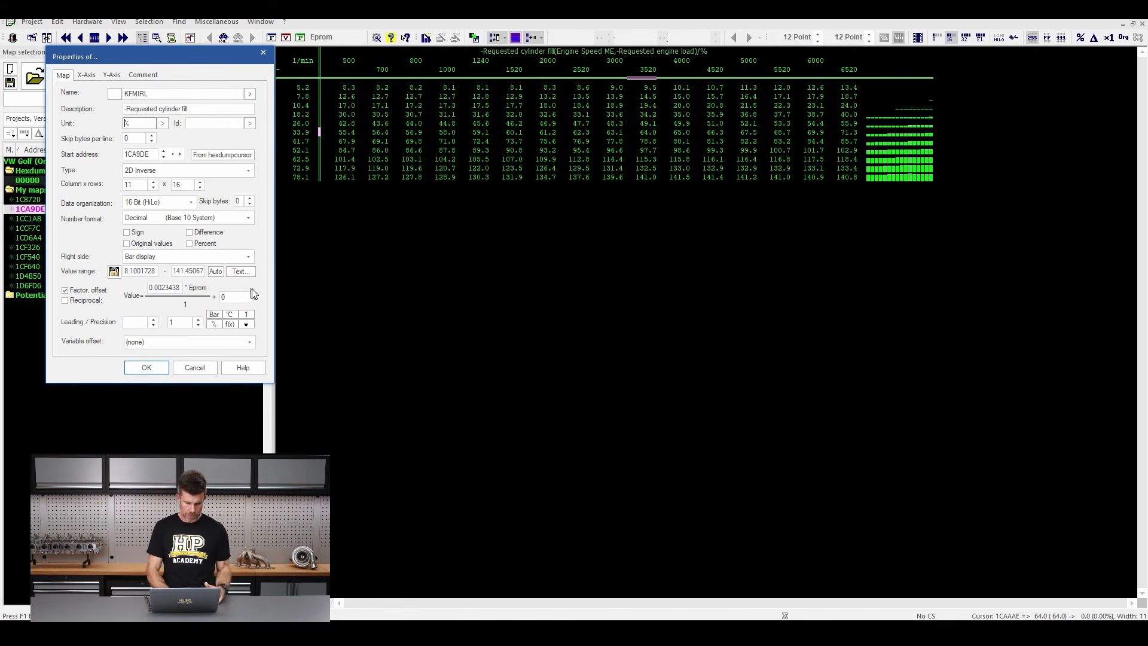
{"action": "mouse_move", "coordinate": [267, 284]}
{"action": "left_mouse_down"}
{"action": "mouse_move", "coordinate": [148, 276]}
{"action": "mouse_move", "coordinate": [116, 312]}
{"action": "mouse_move", "coordinate": [162, 326]}
{"action": "mouse_move", "coordinate": [242, 320]}
{"action": "mouse_move", "coordinate": [274, 289]}
{"action": "left_mouse_up"}
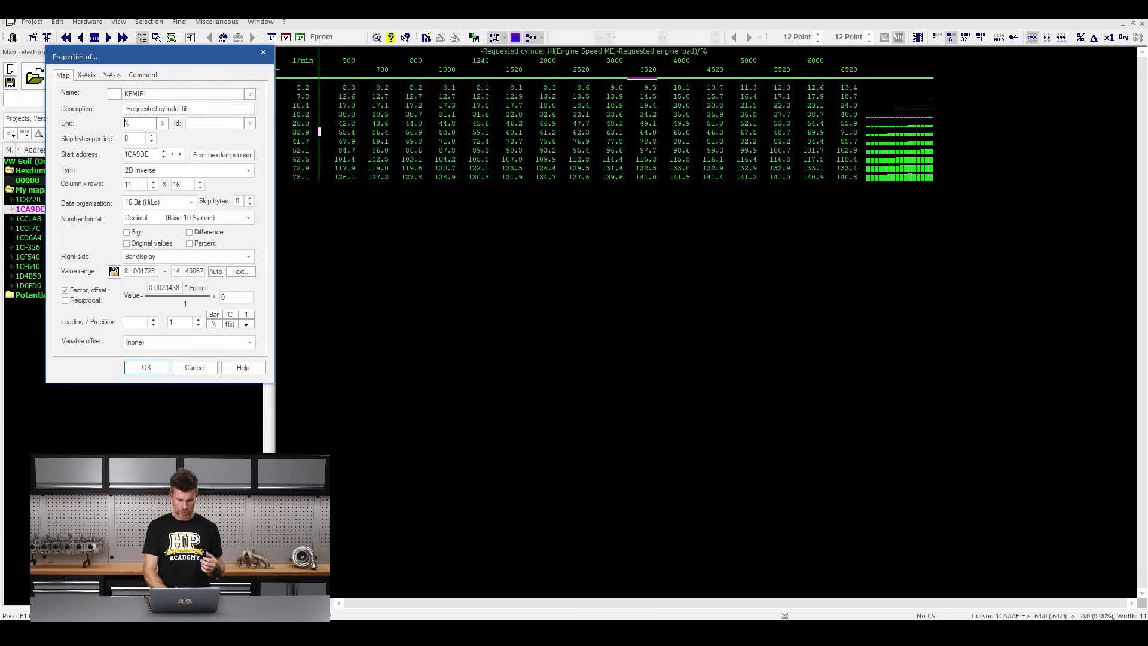
Switch to Notepad, review the binary, decimal and non-logic number lists in WinOls Binary numbers.txt, and minimize the notes
{"action": "key", "text": "alt+Tab"}
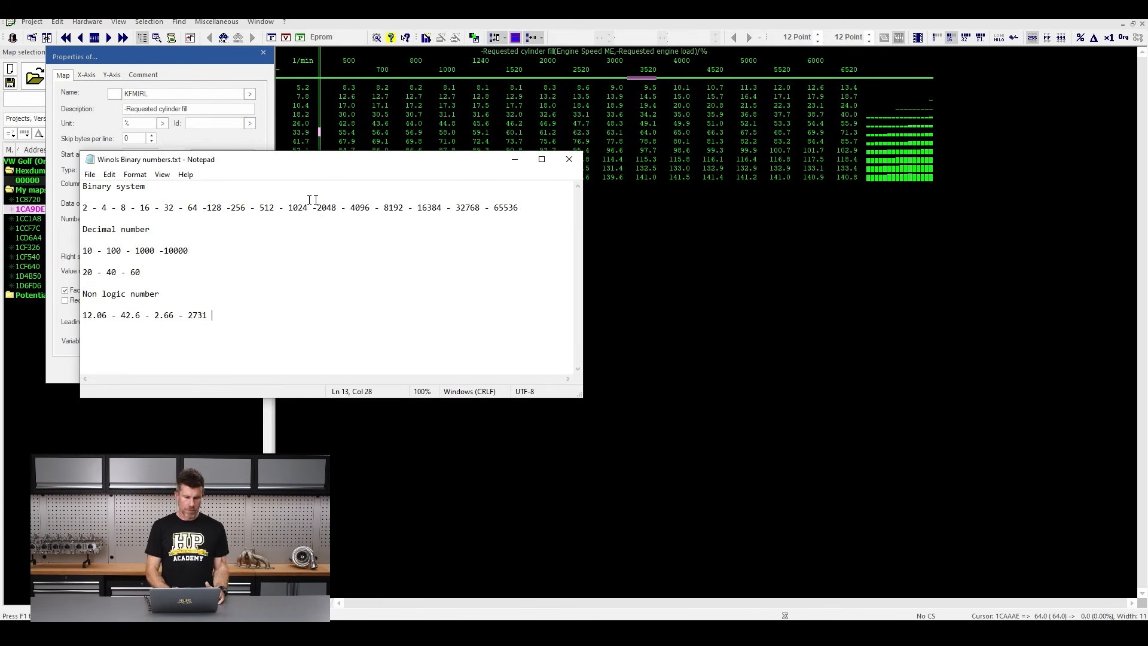
{"action": "mouse_move", "coordinate": [535, 193]}
{"action": "left_mouse_down"}
{"action": "mouse_move", "coordinate": [152, 179]}
{"action": "mouse_move", "coordinate": [70, 192]}
{"action": "mouse_move", "coordinate": [67, 219]}
{"action": "mouse_move", "coordinate": [182, 231]}
{"action": "mouse_move", "coordinate": [534, 224]}
{"action": "mouse_move", "coordinate": [540, 200]}
{"action": "left_mouse_up"}
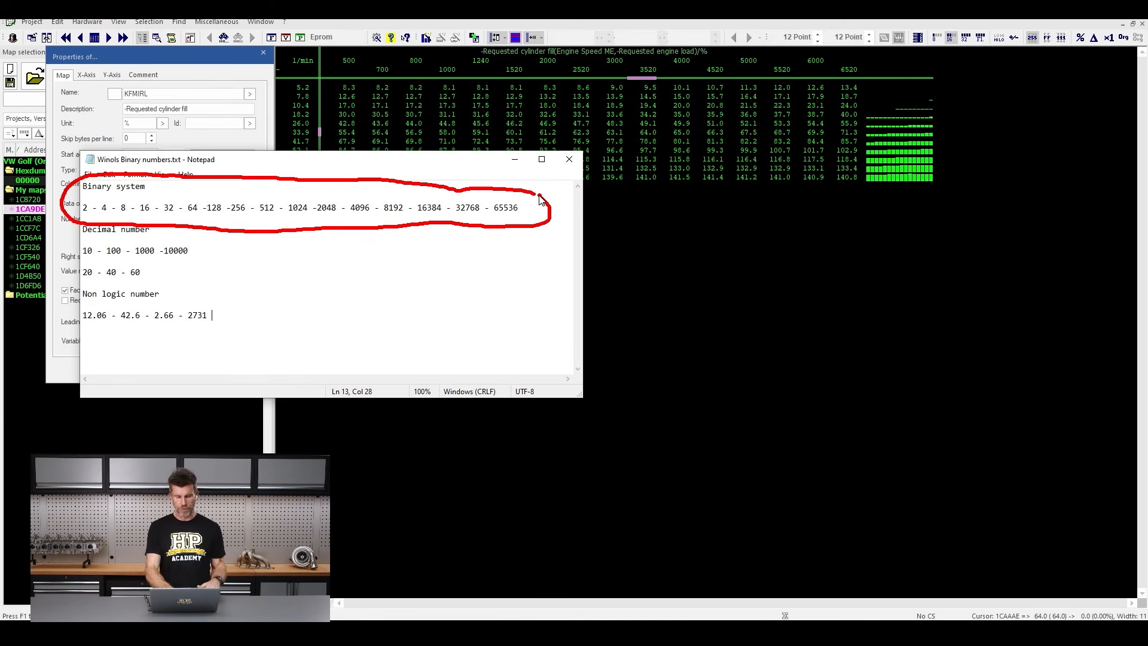
{"action": "key", "text": "Escape"}
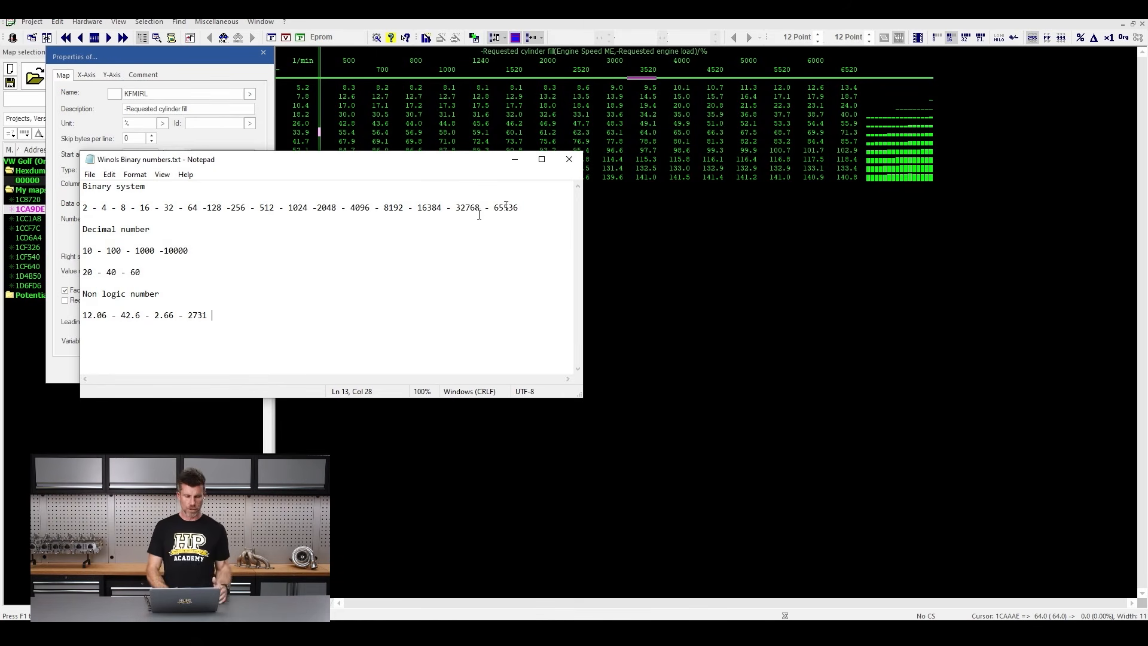
{"action": "mouse_move", "coordinate": [224, 223]}
{"action": "left_mouse_down"}
{"action": "mouse_move", "coordinate": [72, 236]}
{"action": "mouse_move", "coordinate": [112, 274]}
{"action": "mouse_move", "coordinate": [260, 270]}
{"action": "mouse_move", "coordinate": [234, 219]}
{"action": "left_mouse_up"}
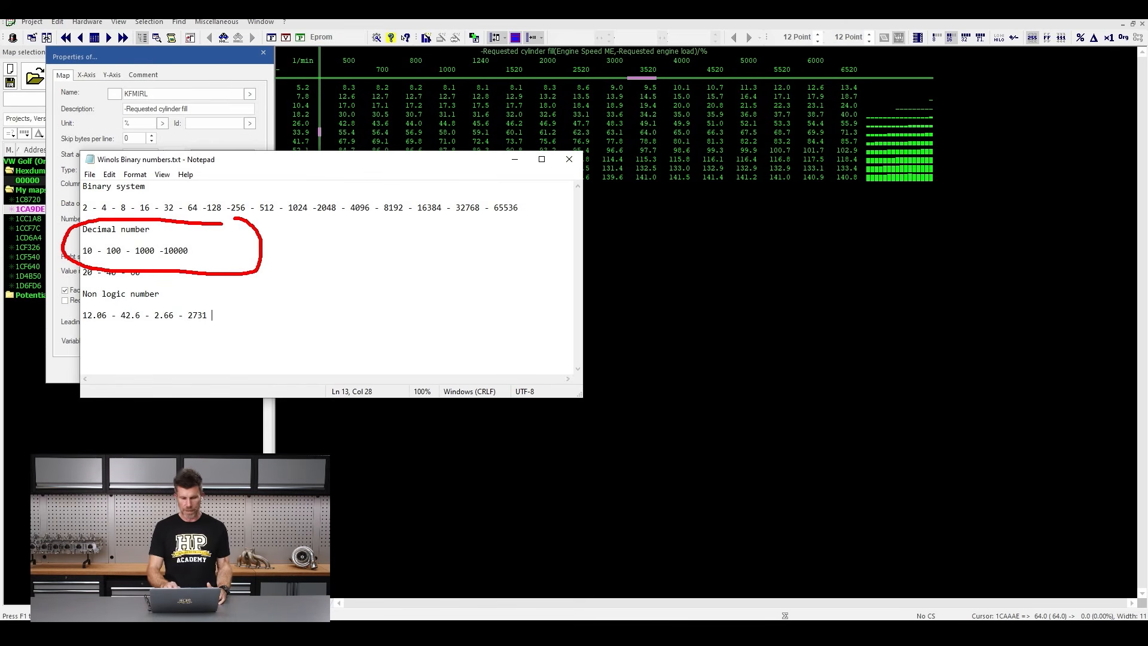
{"action": "key", "text": "Escape"}
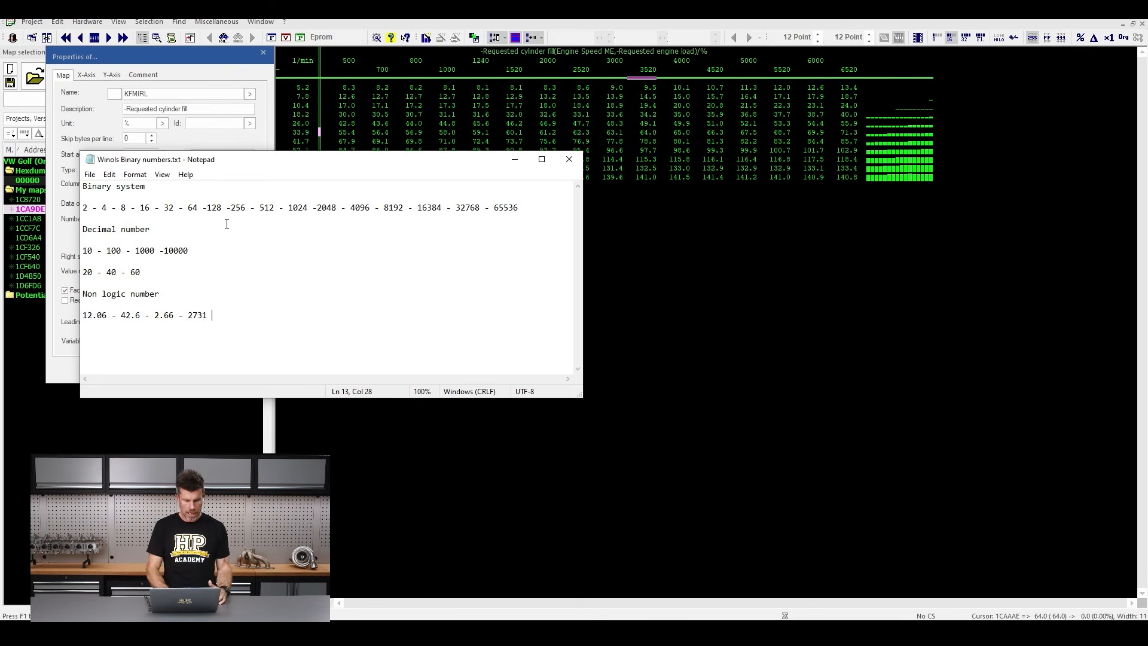
{"action": "mouse_move", "coordinate": [182, 268]}
{"action": "left_mouse_down"}
{"action": "mouse_move", "coordinate": [138, 254]}
{"action": "mouse_move", "coordinate": [74, 288]}
{"action": "mouse_move", "coordinate": [182, 296]}
{"action": "mouse_move", "coordinate": [88, 304]}
{"action": "mouse_move", "coordinate": [62, 343]}
{"action": "mouse_move", "coordinate": [246, 342]}
{"action": "mouse_move", "coordinate": [240, 293]}
{"action": "left_mouse_up"}
{"action": "key", "text": "Escape"}
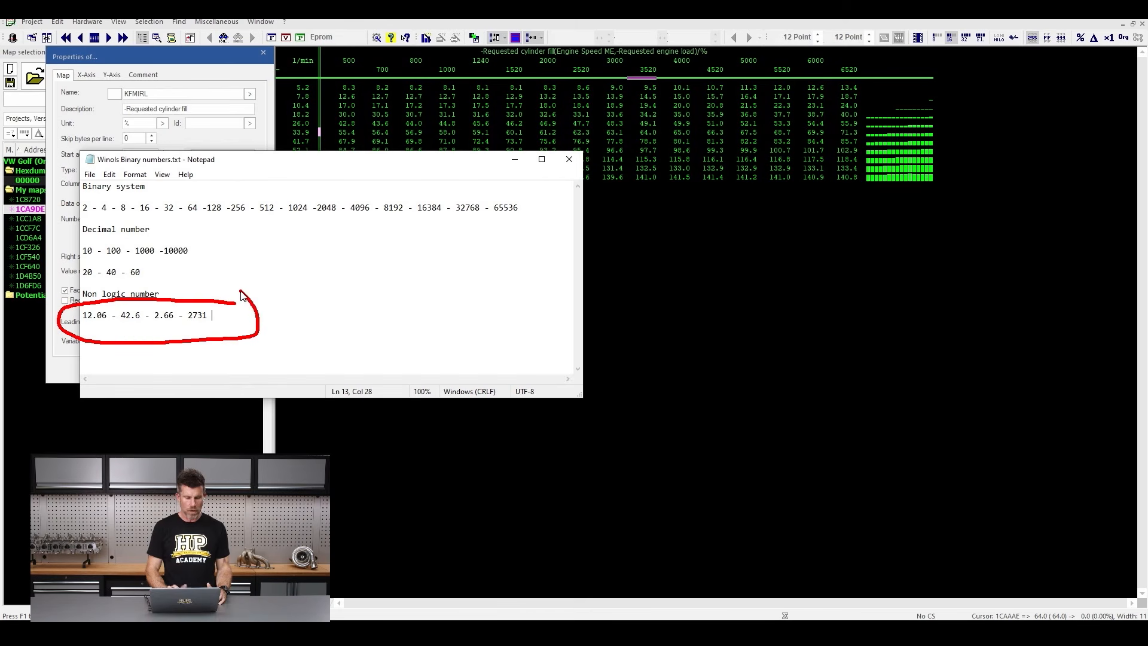
{"action": "key", "text": "Escape"}
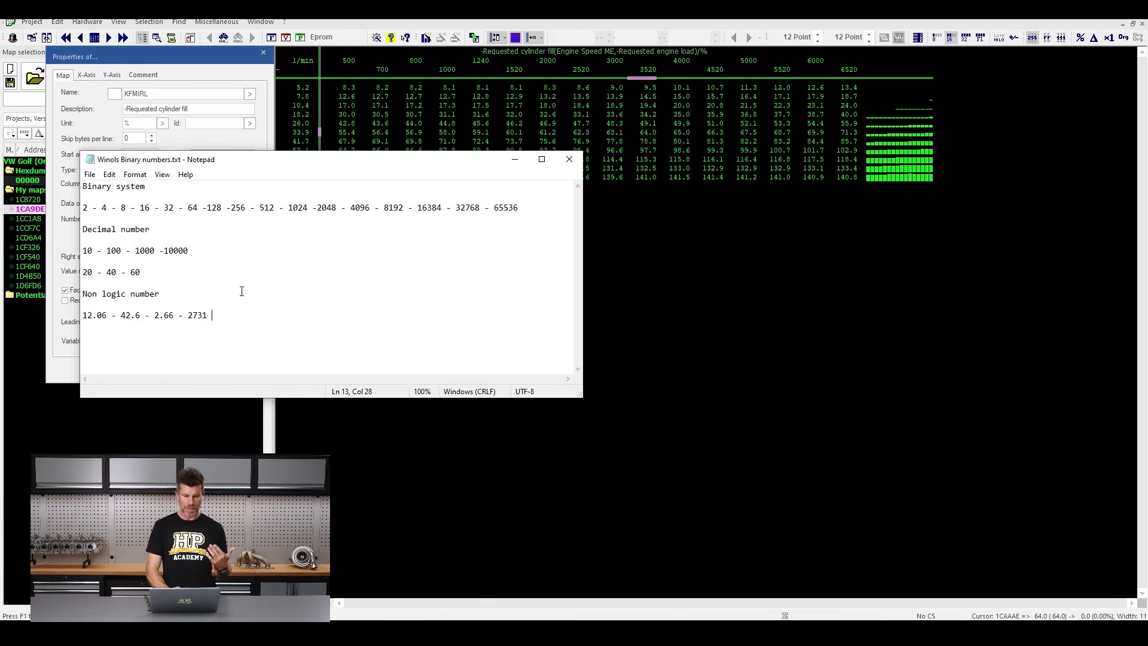
{"action": "left_click", "coordinate": [514, 159]}
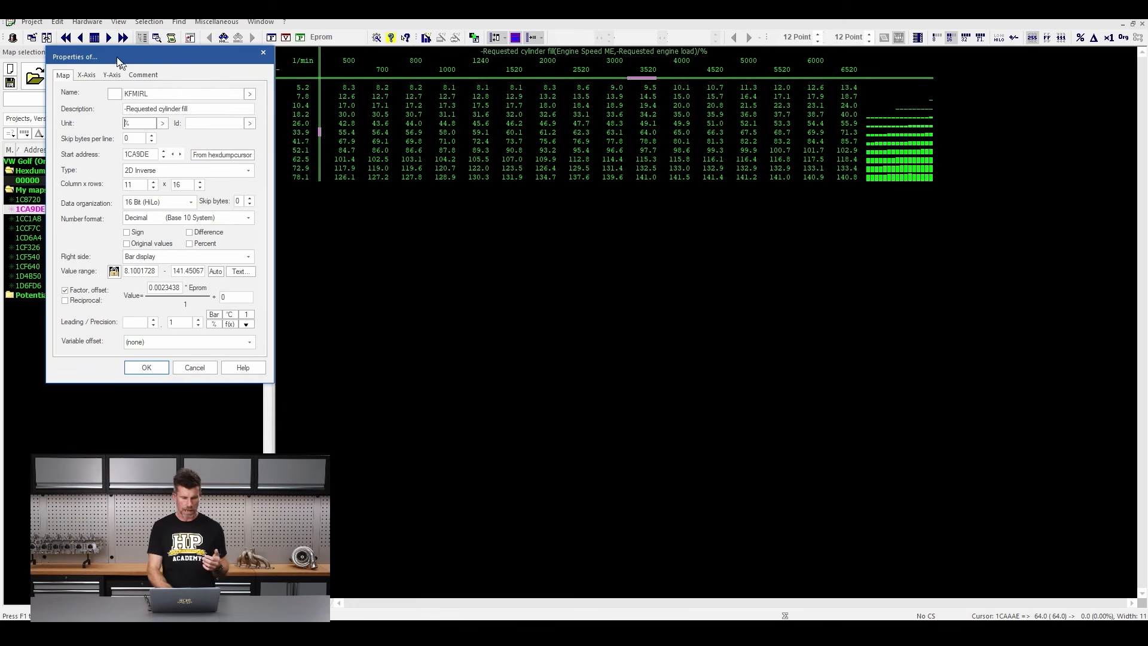
View the KFMIRL map's X-axis properties, and close the properties window without applying the changes
{"action": "left_click", "coordinate": [88, 72]}
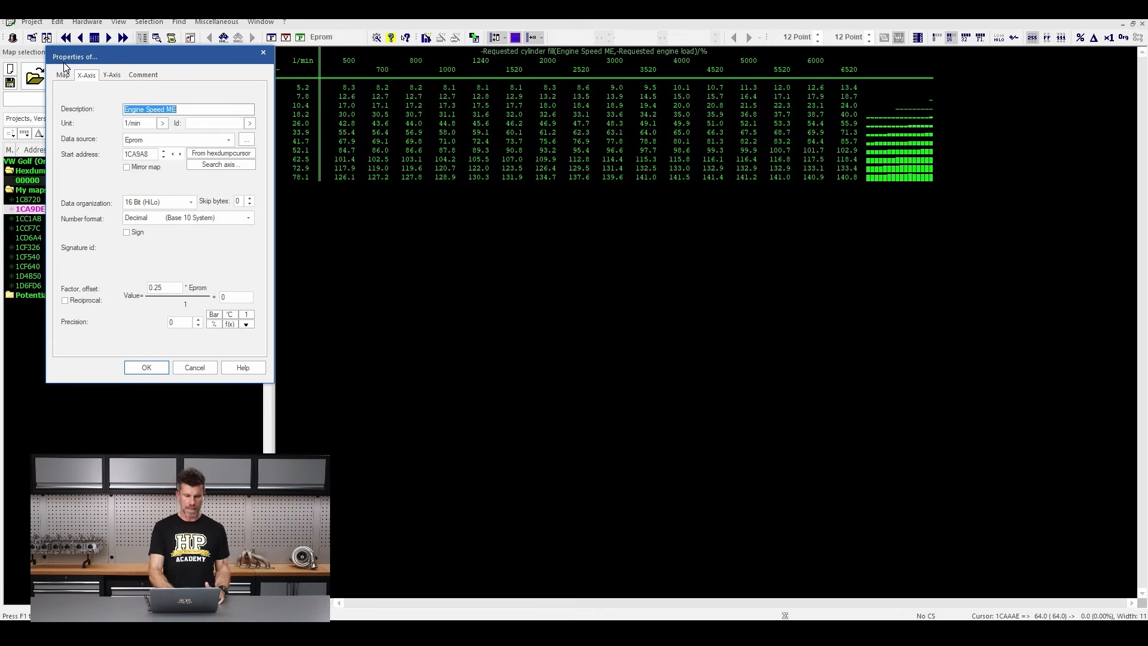
{"action": "left_click", "coordinate": [258, 55]}
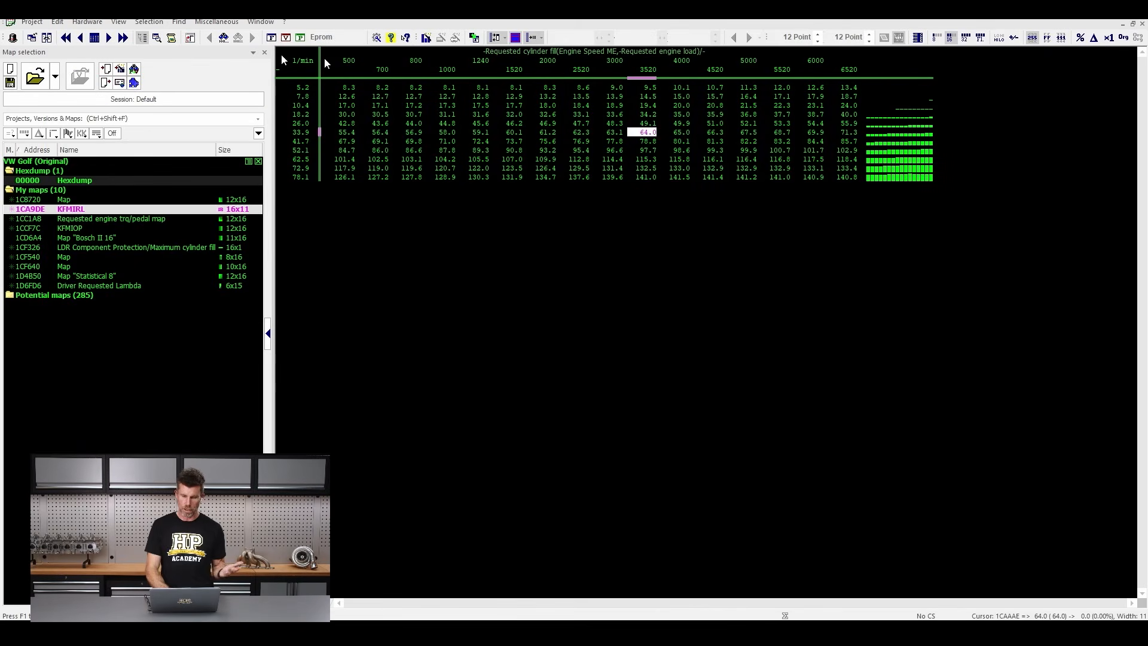
Open the properties of the KFMIRL map's engine speed axis and set its factor to 1
{"action": "double_click", "coordinate": [601, 65]}
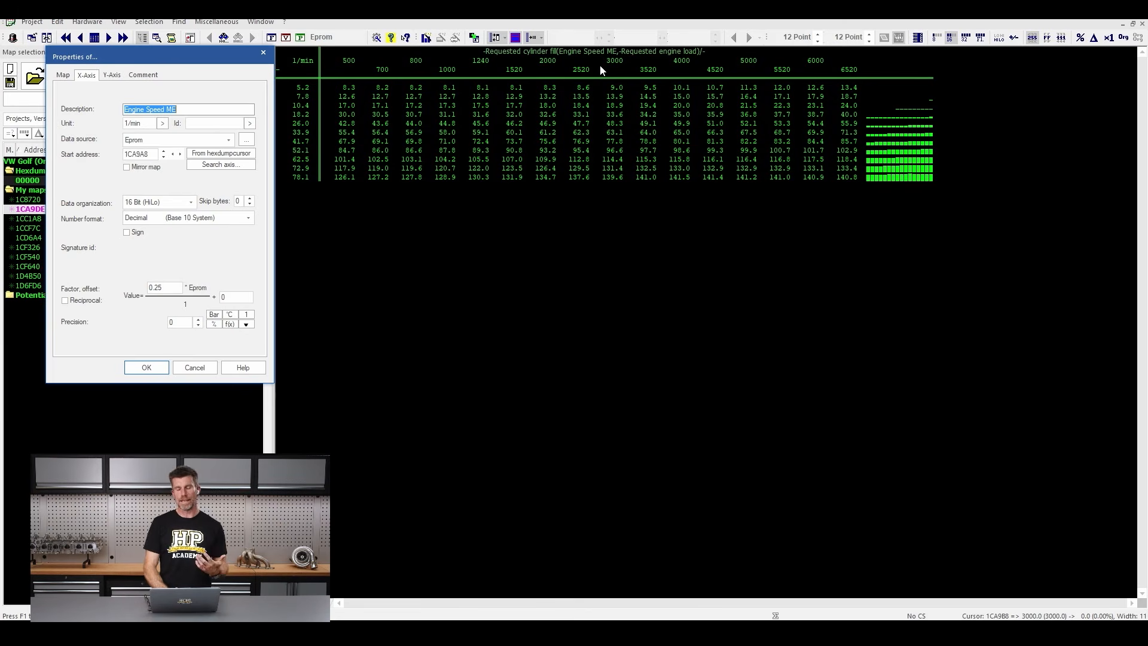
{"action": "mouse_move", "coordinate": [139, 68]}
{"action": "left_mouse_down"}
{"action": "mouse_move", "coordinate": [40, 72]}
{"action": "mouse_move", "coordinate": [146, 82]}
{"action": "mouse_move", "coordinate": [138, 74]}
{"action": "left_mouse_up"}
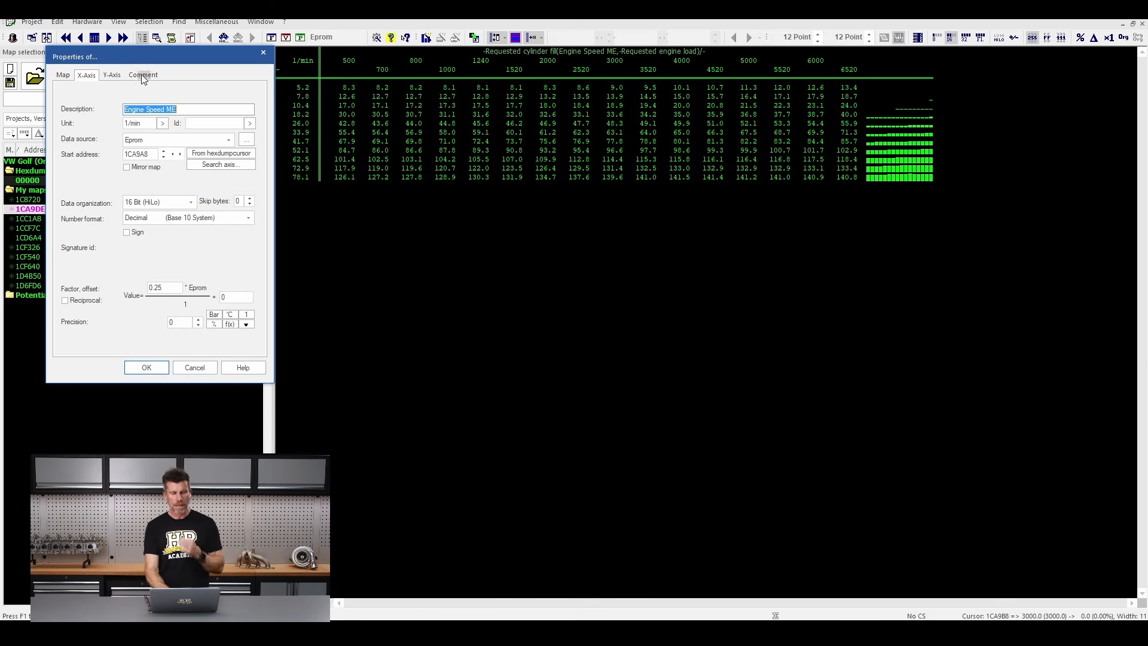
{"action": "double_click", "coordinate": [157, 288]}
{"action": "type", "text": "1"}
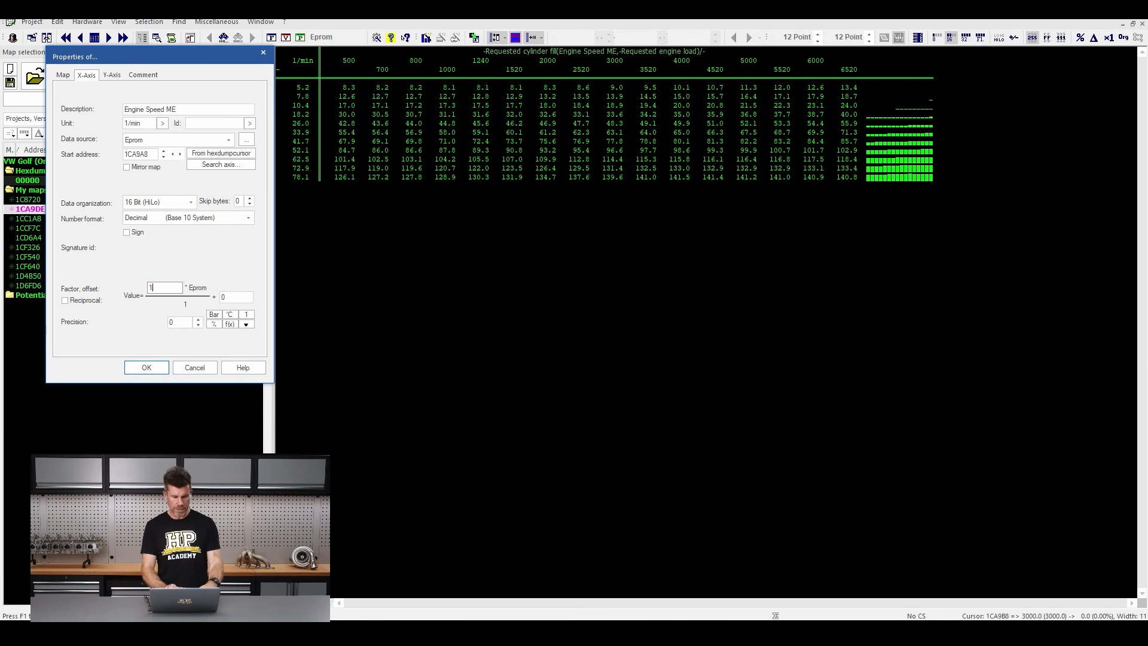
{"action": "key", "text": "Tab"}
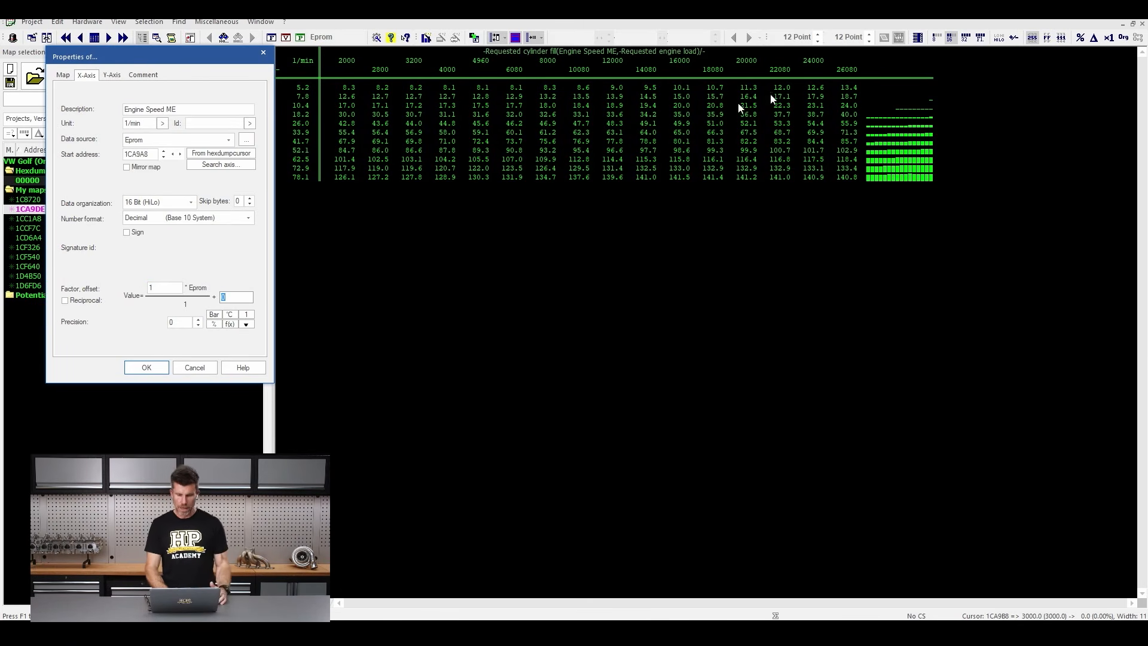
Examine the KFMIRL map's unscaled engine speed values and the description, unit and data settings in its X-axis properties
{"action": "mouse_move", "coordinate": [867, 47]}
{"action": "left_mouse_down"}
{"action": "mouse_move", "coordinate": [532, 25]}
{"action": "mouse_move", "coordinate": [365, 36]}
{"action": "mouse_move", "coordinate": [367, 94]}
{"action": "mouse_move", "coordinate": [822, 120]}
{"action": "mouse_move", "coordinate": [858, 102]}
{"action": "mouse_move", "coordinate": [871, 39]}
{"action": "left_mouse_up"}
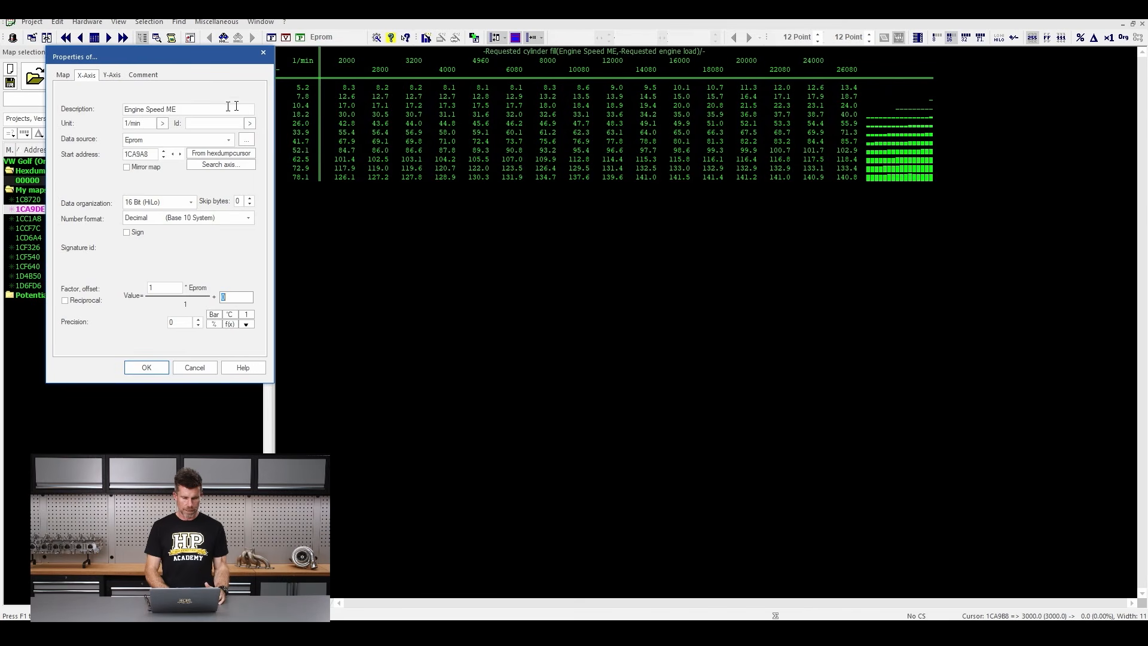
{"action": "left_click_drag", "start_coordinate": [252, 100], "coordinate": [142, 87]}
{"action": "mouse_move", "coordinate": [108, 123]}
{"action": "left_mouse_down"}
{"action": "mouse_move", "coordinate": [161, 145]}
{"action": "mouse_move", "coordinate": [232, 147]}
{"action": "mouse_move", "coordinate": [269, 139]}
{"action": "mouse_move", "coordinate": [260, 108]}
{"action": "left_mouse_up"}
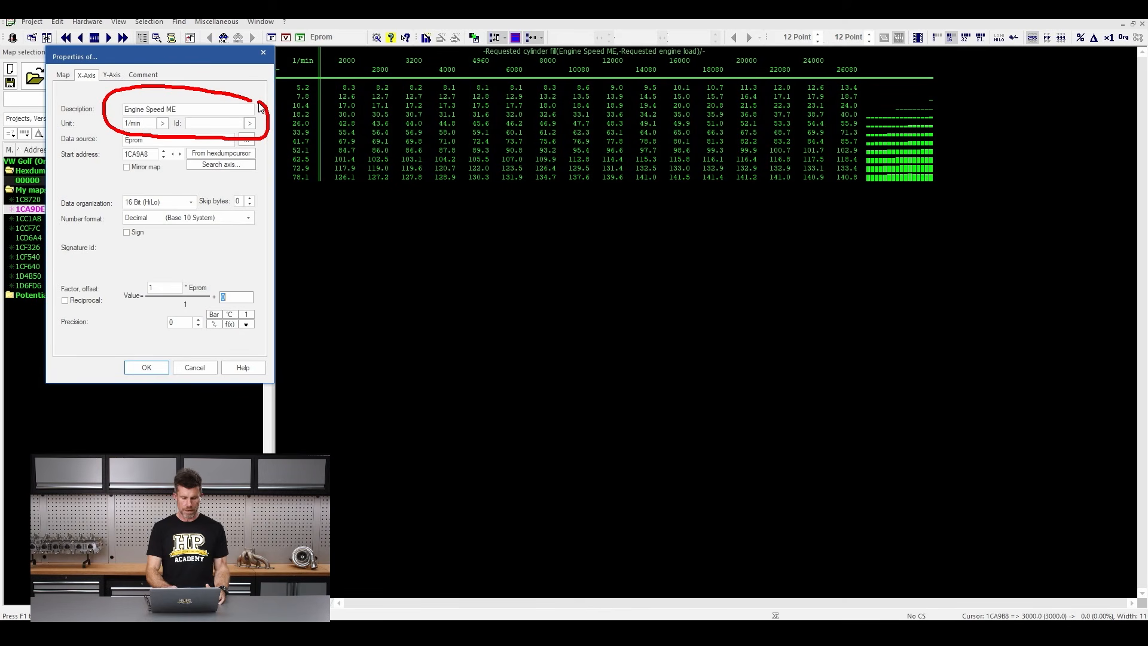
{"action": "mouse_move", "coordinate": [208, 189]}
{"action": "left_mouse_down"}
{"action": "mouse_move", "coordinate": [149, 182]}
{"action": "mouse_move", "coordinate": [112, 211]}
{"action": "mouse_move", "coordinate": [194, 215]}
{"action": "mouse_move", "coordinate": [201, 194]}
{"action": "left_mouse_up"}
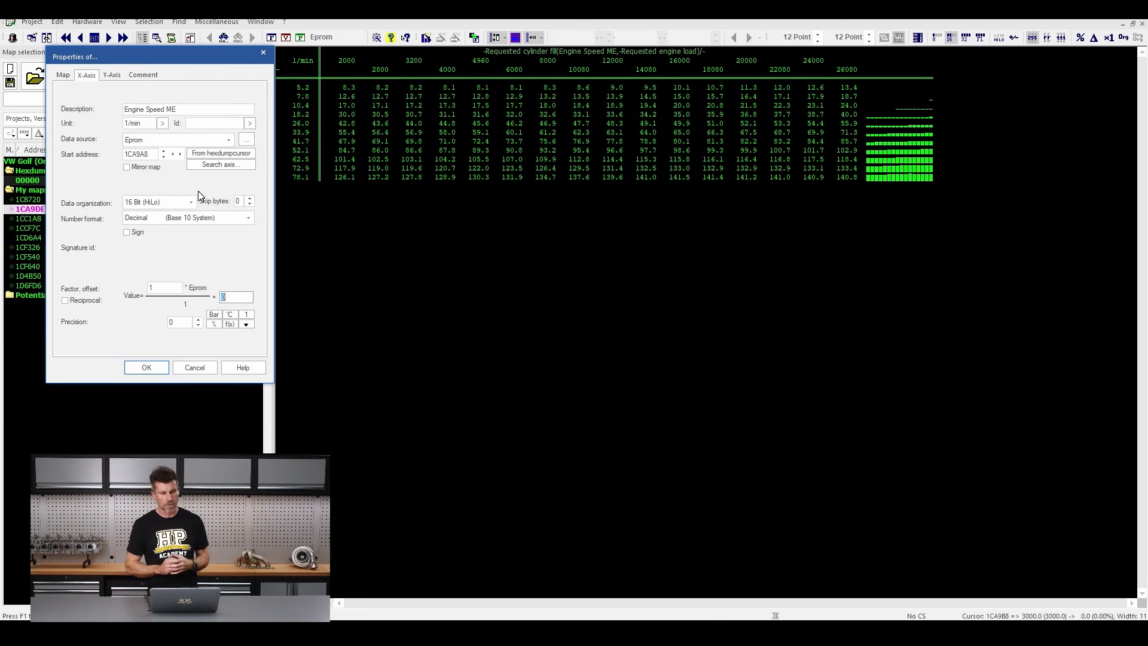
{"action": "mouse_move", "coordinate": [195, 273]}
{"action": "left_mouse_down"}
{"action": "mouse_move", "coordinate": [116, 307]}
{"action": "mouse_move", "coordinate": [210, 310]}
{"action": "mouse_move", "coordinate": [199, 275]}
{"action": "left_mouse_up"}
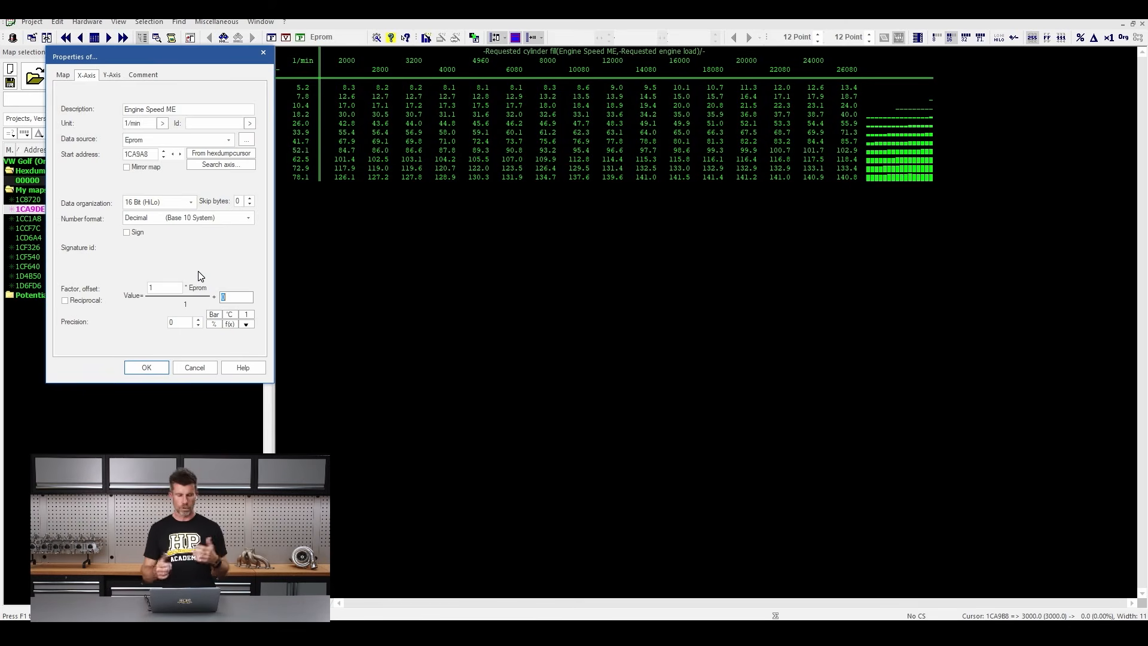
Set the engine speed axis factor to 0.25 and review the rescaled axis values
{"action": "left_click", "coordinate": [169, 290]}
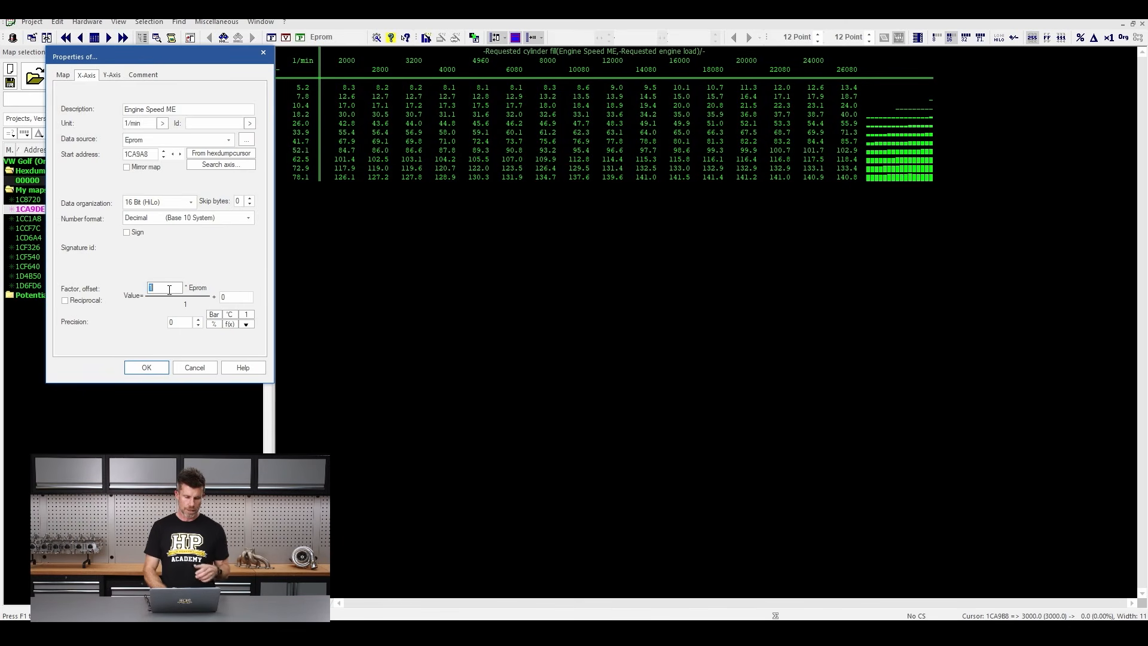
{"action": "type", "text": "0.25"}
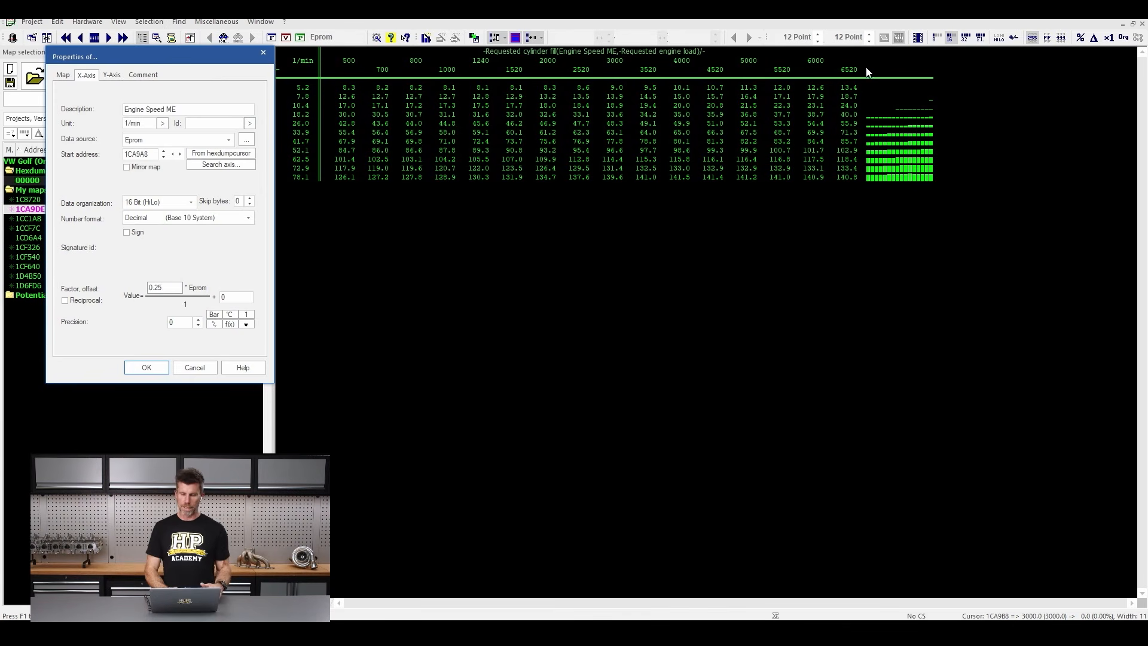
{"action": "mouse_move", "coordinate": [864, 50]}
{"action": "left_mouse_down"}
{"action": "mouse_move", "coordinate": [800, 38]}
{"action": "mouse_move", "coordinate": [854, 80]}
{"action": "mouse_move", "coordinate": [888, 48]}
{"action": "left_mouse_up"}
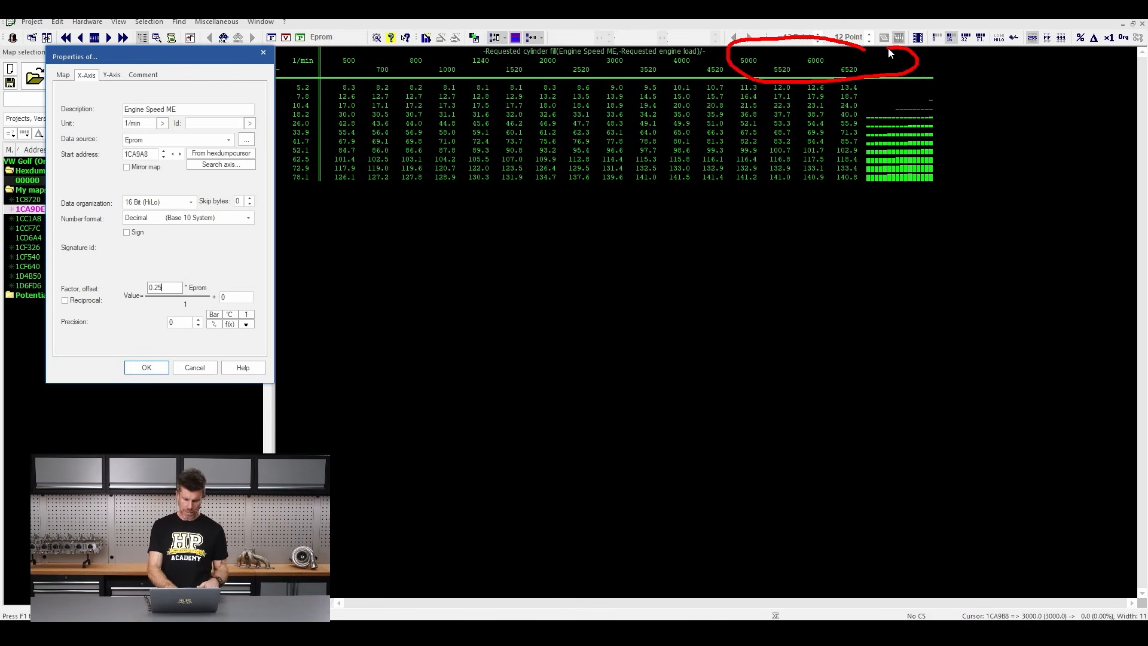
{"action": "key", "text": "Escape"}
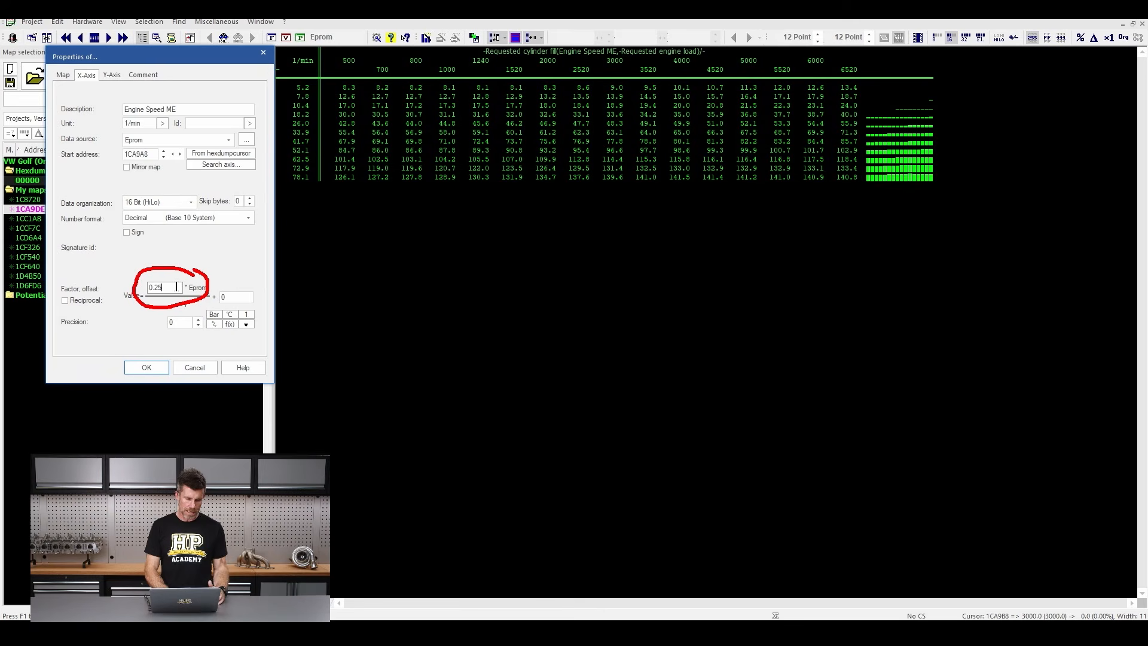
Set the engine speed axis factor back to 1
{"action": "key", "text": "BackSpace"}
{"action": "key", "text": "BackSpace"}
{"action": "key", "text": "BackSpace"}
{"action": "key", "text": "BackSpace"}
{"action": "type", "text": "1"}
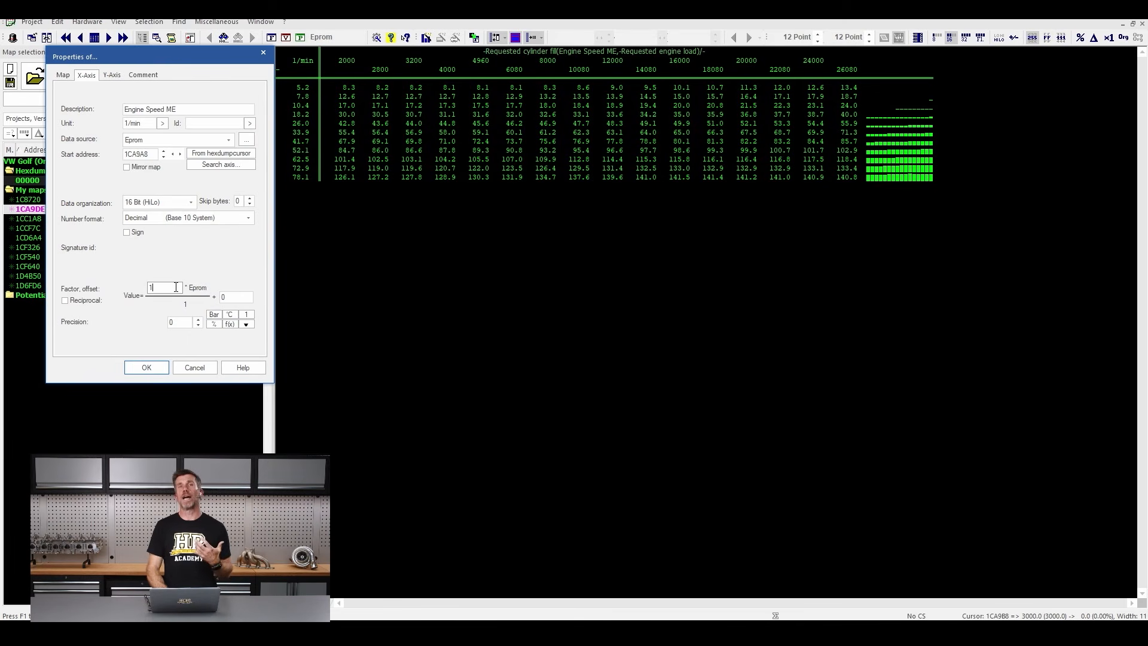
Calculate the engine speed axis factor with the first output formula using a divisor of 4, and apply the result to the map
{"action": "left_click", "coordinate": [231, 326]}
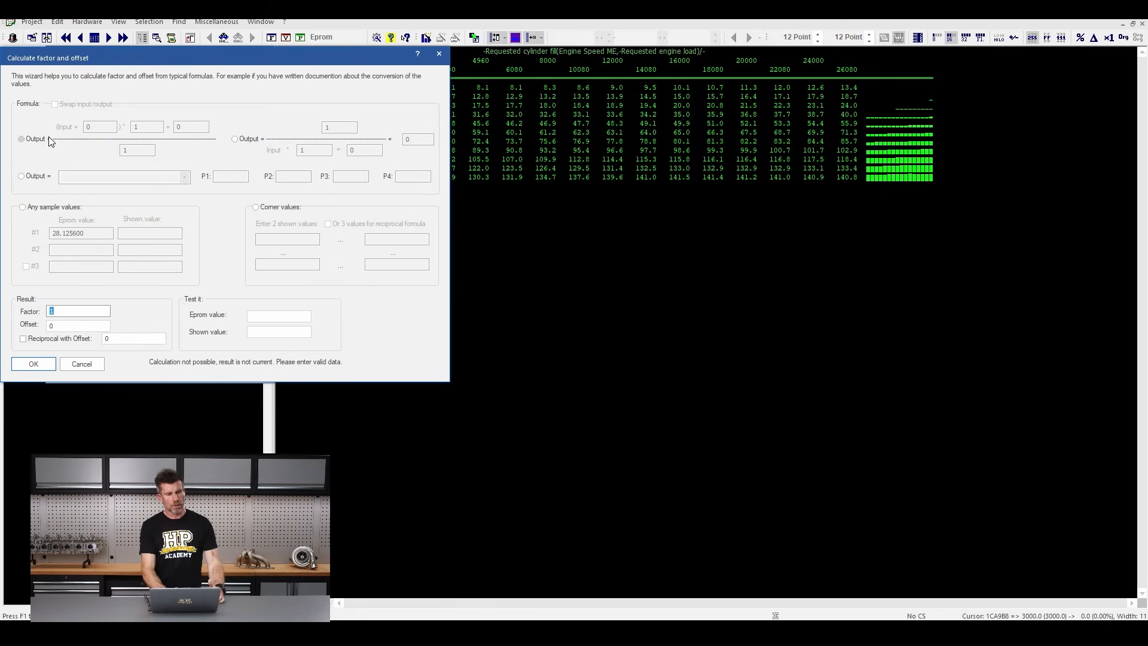
{"action": "left_click", "coordinate": [22, 139]}
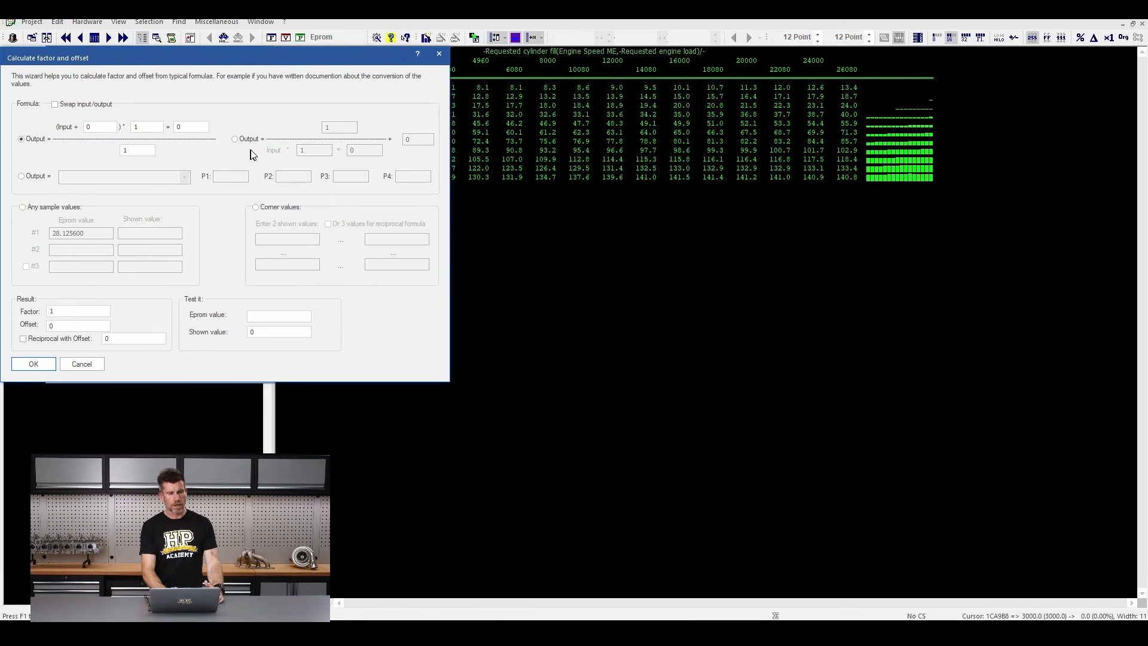
{"action": "mouse_move", "coordinate": [226, 117]}
{"action": "left_mouse_down"}
{"action": "mouse_move", "coordinate": [67, 121]}
{"action": "mouse_move", "coordinate": [71, 169]}
{"action": "mouse_move", "coordinate": [212, 157]}
{"action": "mouse_move", "coordinate": [222, 120]}
{"action": "left_mouse_up"}
{"action": "key", "text": "Escape"}
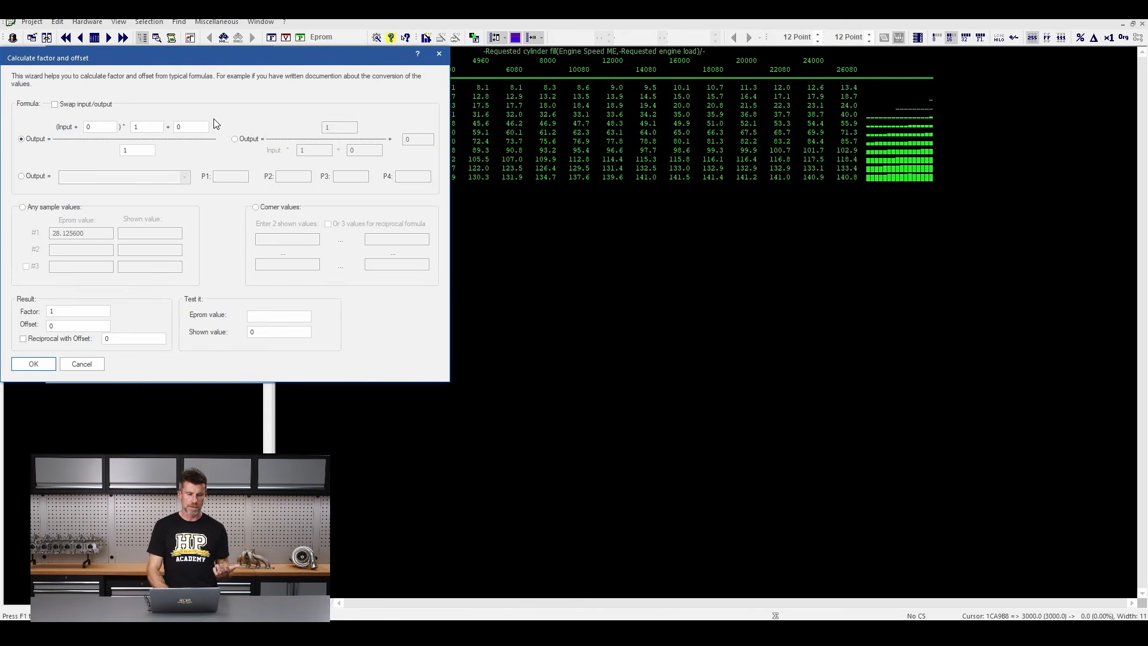
{"action": "double_click", "coordinate": [126, 150]}
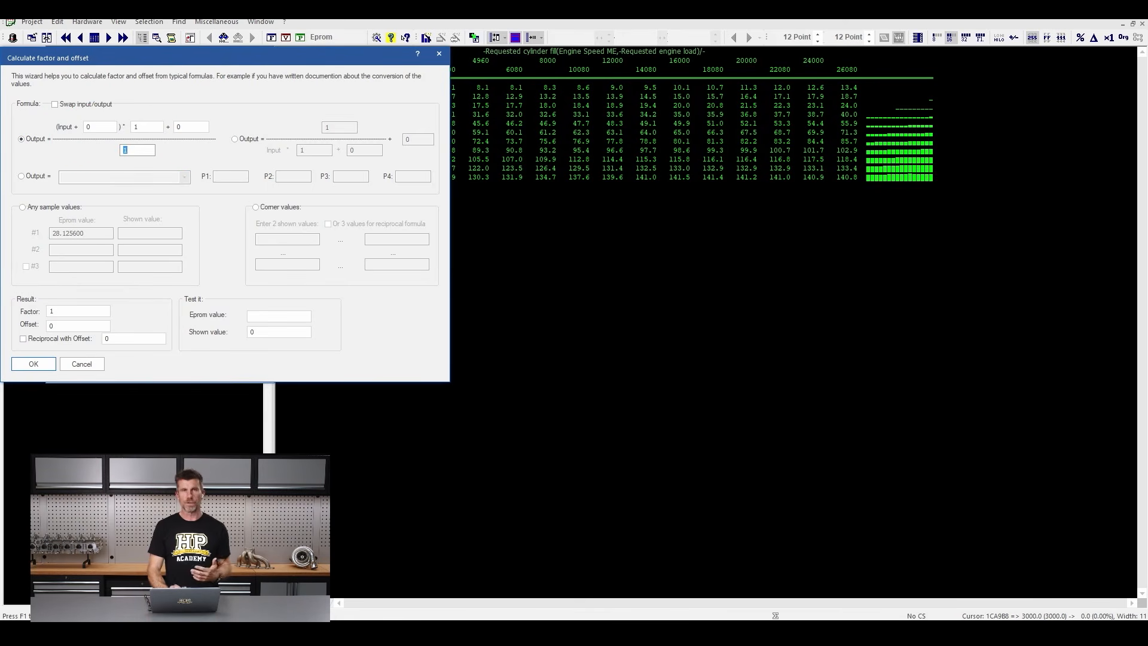
{"action": "type", "text": "4"}
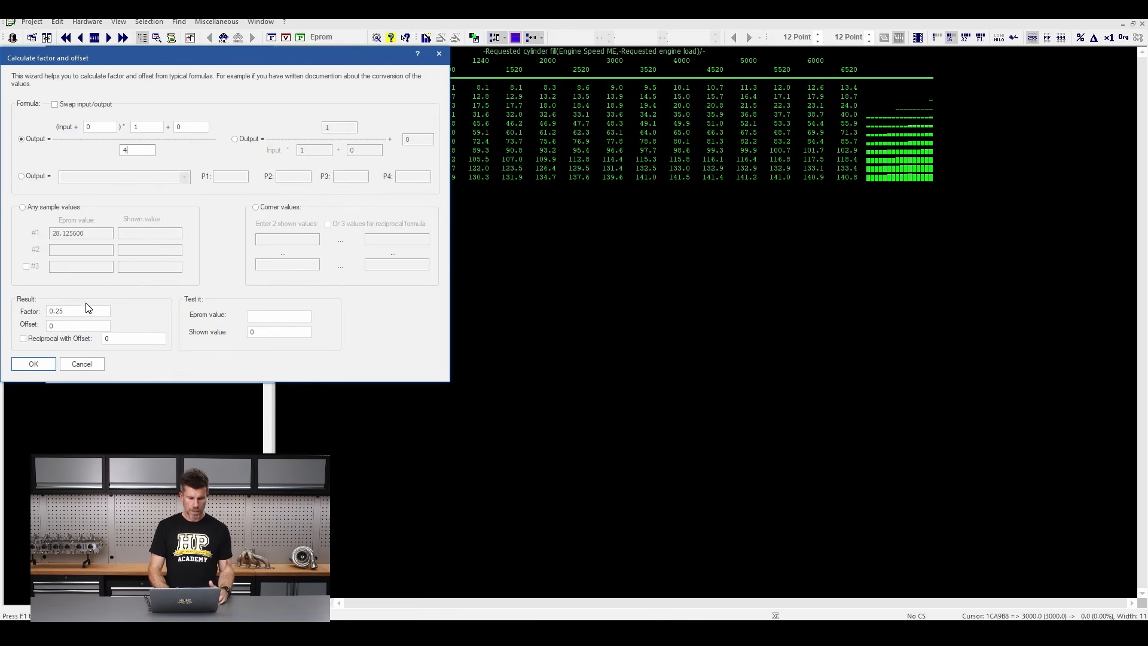
{"action": "mouse_move", "coordinate": [85, 302]}
{"action": "left_mouse_down"}
{"action": "mouse_move", "coordinate": [28, 315]}
{"action": "mouse_move", "coordinate": [72, 326]}
{"action": "mouse_move", "coordinate": [83, 299]}
{"action": "left_mouse_up"}
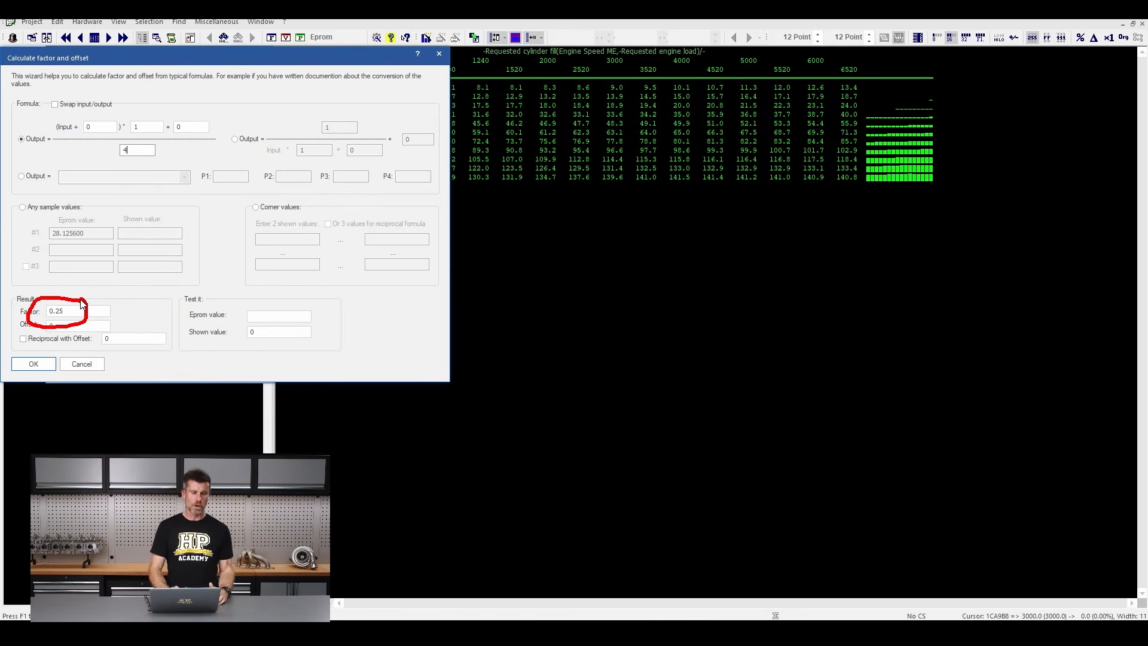
{"action": "key", "text": "Escape"}
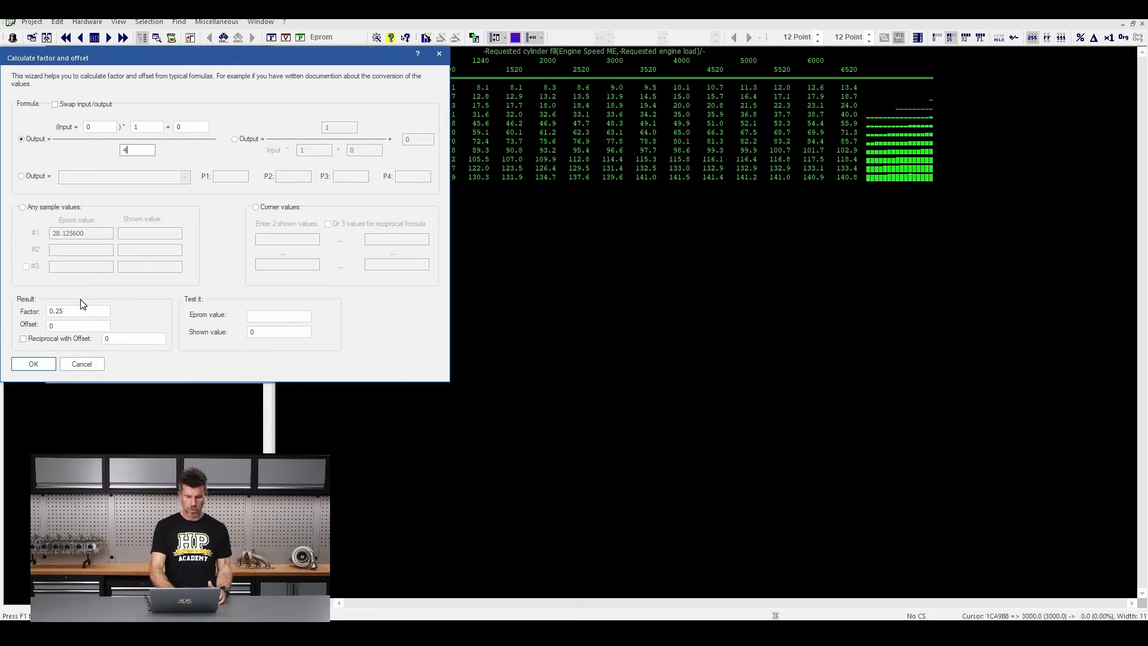
{"action": "left_click", "coordinate": [45, 361]}
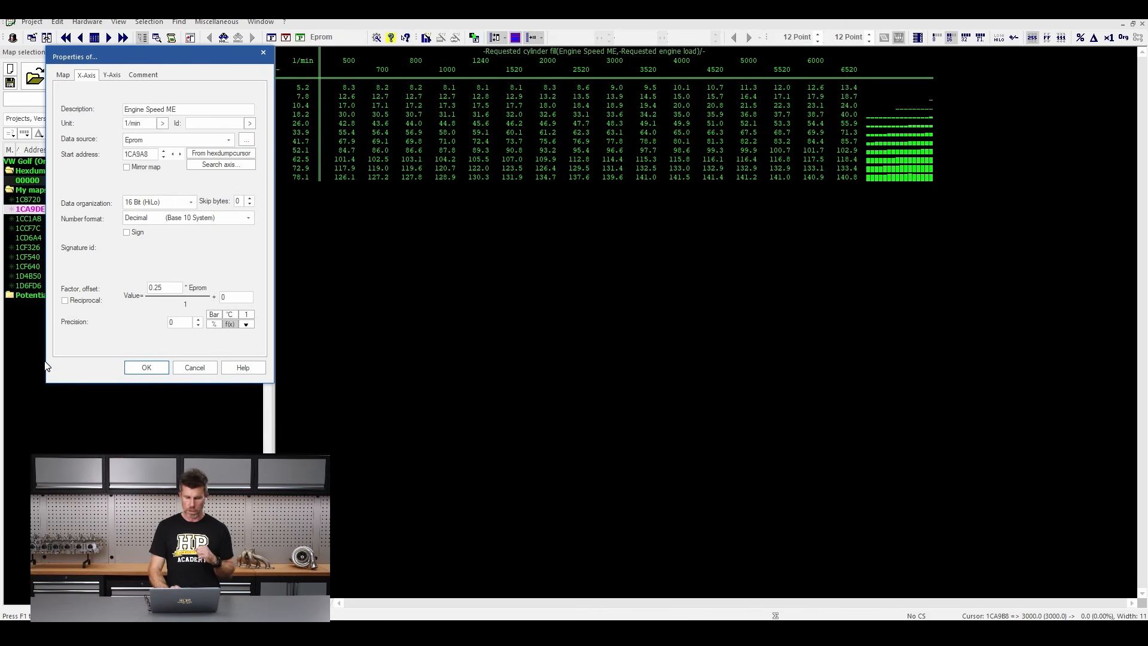
{"action": "left_click", "coordinate": [140, 368]}
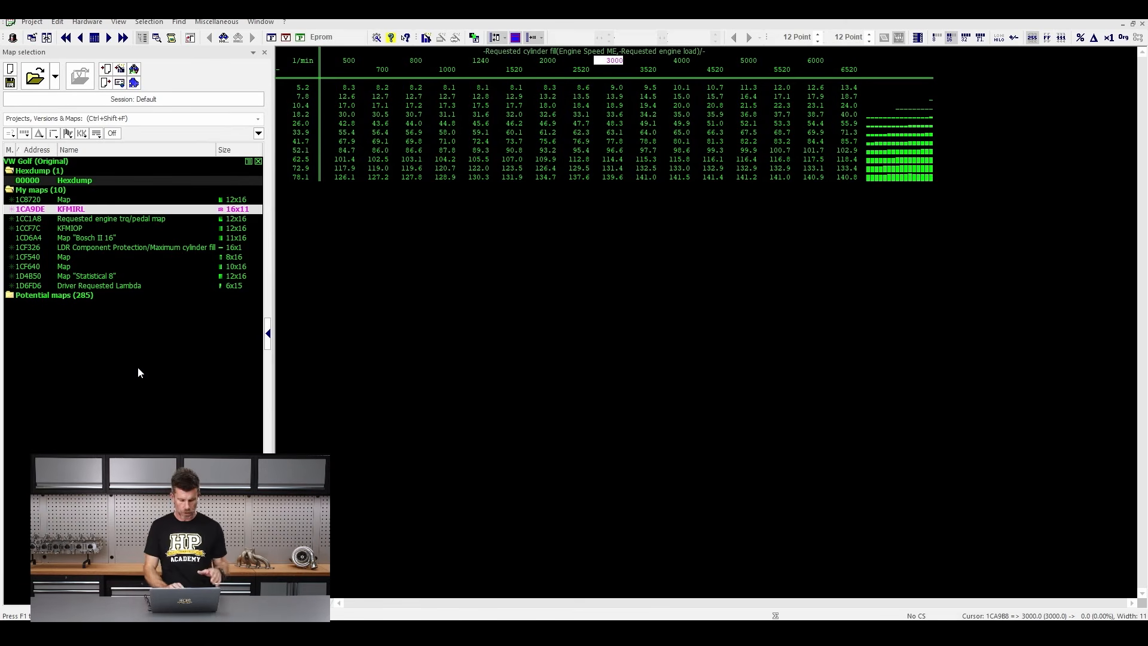
Switch to the hexdump graph view and show the LDR Component Protection/Maximum cylinder fill map together with the data following it
{"action": "key", "text": "2"}
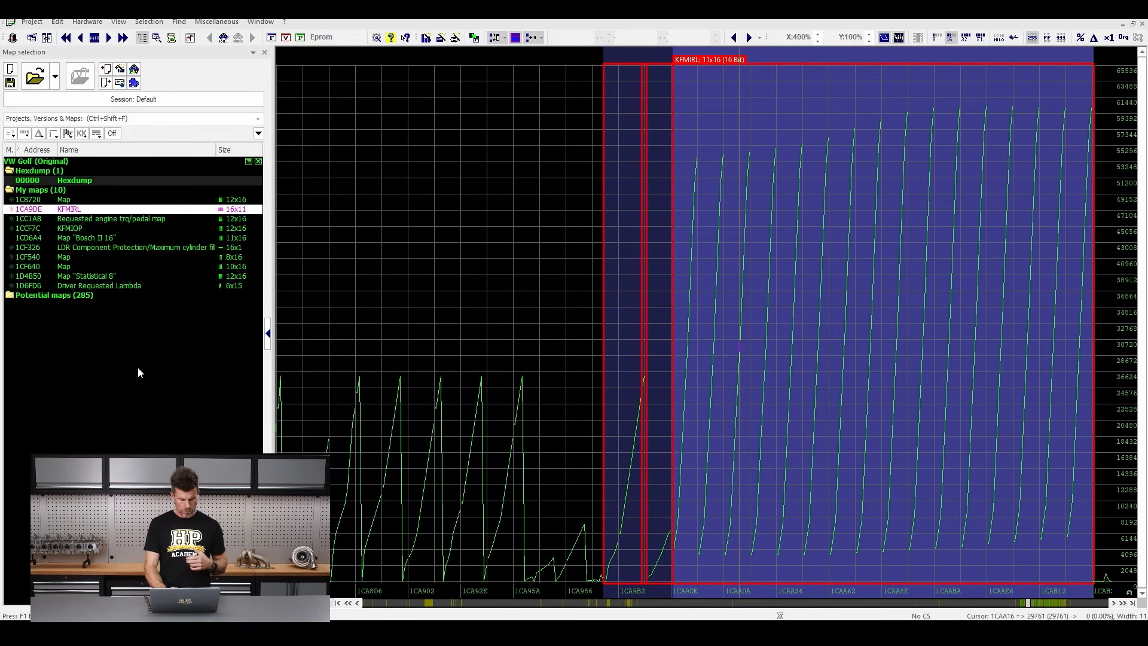
{"action": "left_click", "coordinate": [100, 248]}
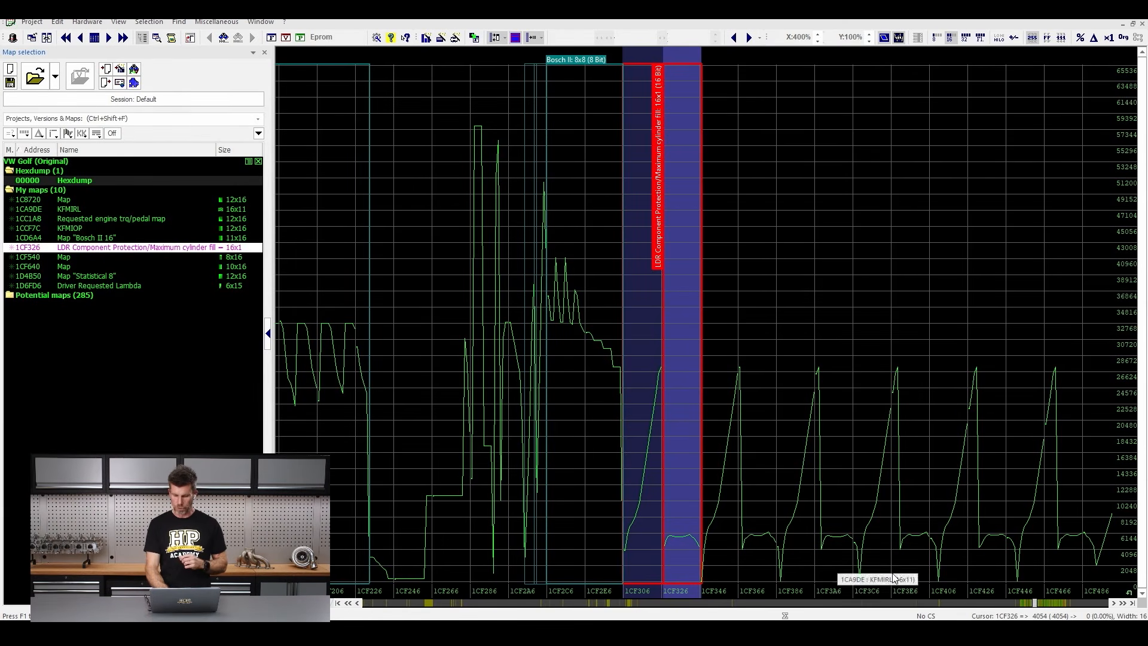
{"action": "left_click", "coordinate": [1113, 603]}
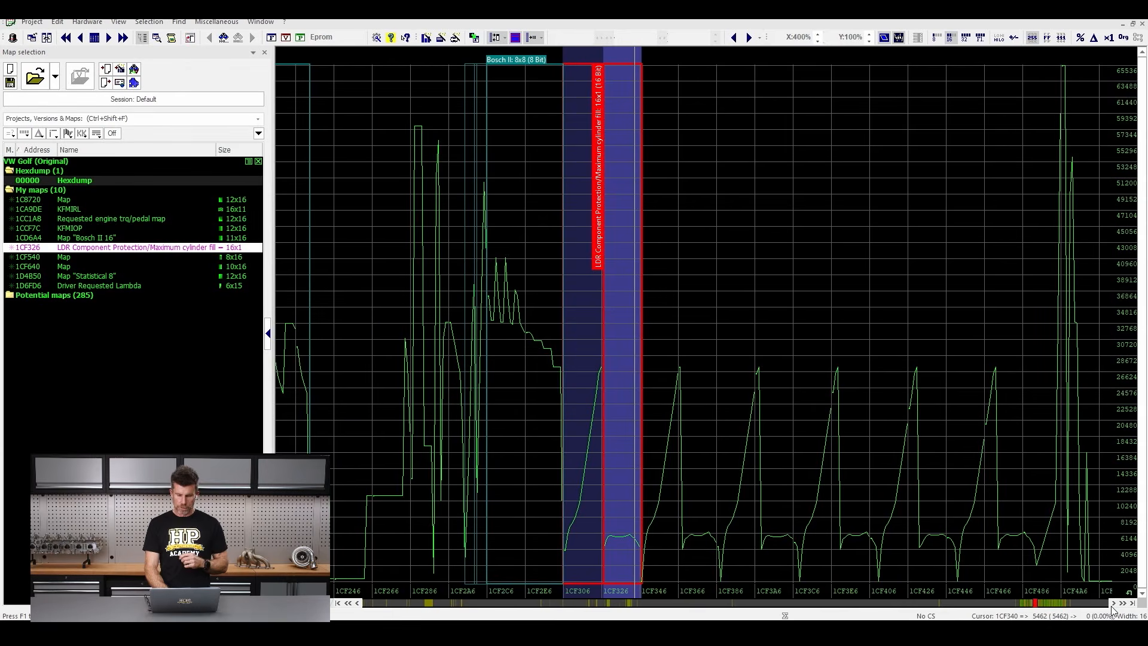
{"action": "left_click", "coordinate": [1113, 605]}
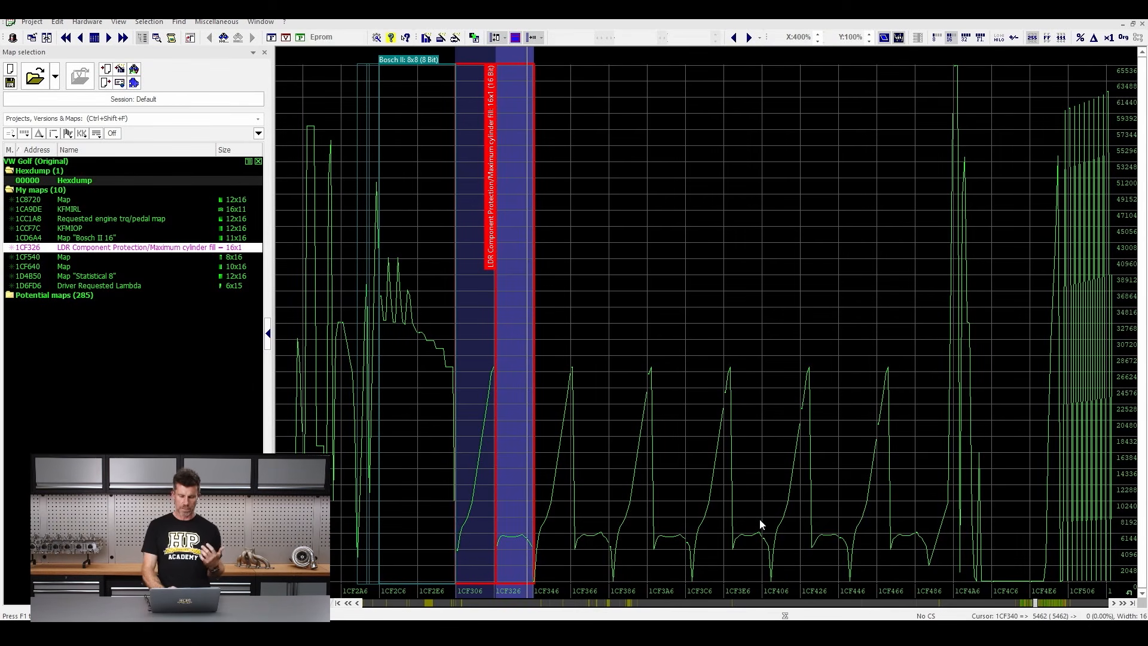
Examine the LDR Component Protection map's label and compare its shape with the repeating unmarked curves that follow it
{"action": "mouse_move", "coordinate": [522, 60]}
{"action": "left_mouse_down"}
{"action": "mouse_move", "coordinate": [475, 53]}
{"action": "mouse_move", "coordinate": [481, 289]}
{"action": "mouse_move", "coordinate": [526, 122]}
{"action": "left_mouse_up"}
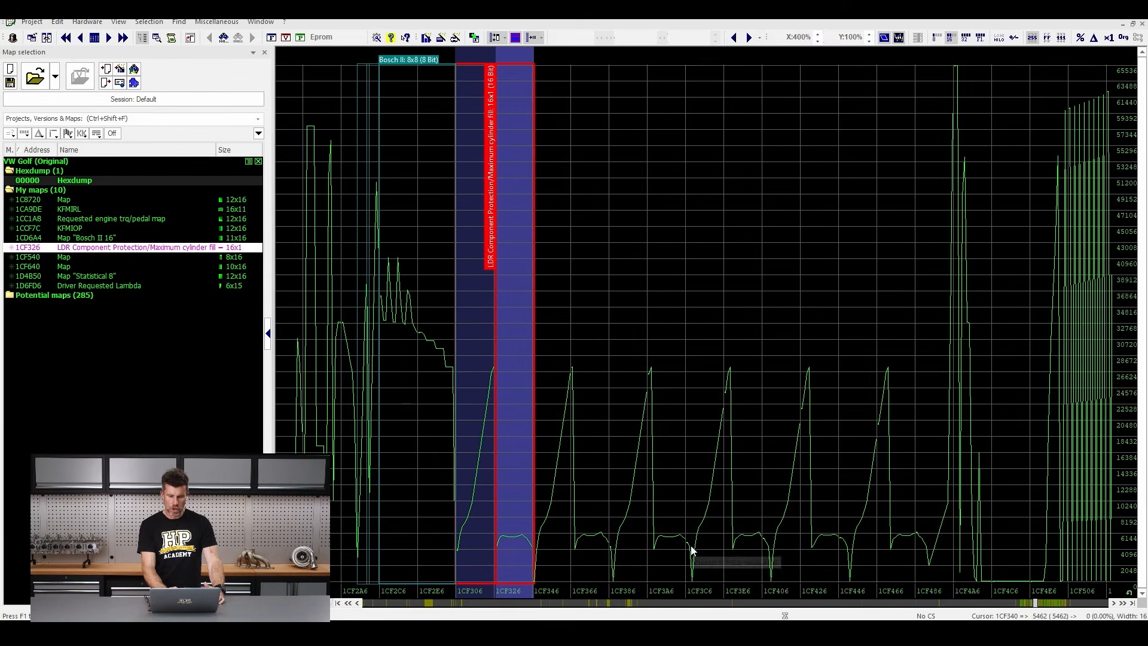
{"action": "mouse_move", "coordinate": [692, 549]}
{"action": "mouse_move", "coordinate": [691, 549]}
{"action": "left_mouse_down"}
{"action": "mouse_move", "coordinate": [686, 530]}
{"action": "mouse_move", "coordinate": [640, 540]}
{"action": "mouse_move", "coordinate": [691, 554]}
{"action": "mouse_move", "coordinate": [695, 537]}
{"action": "left_mouse_up"}
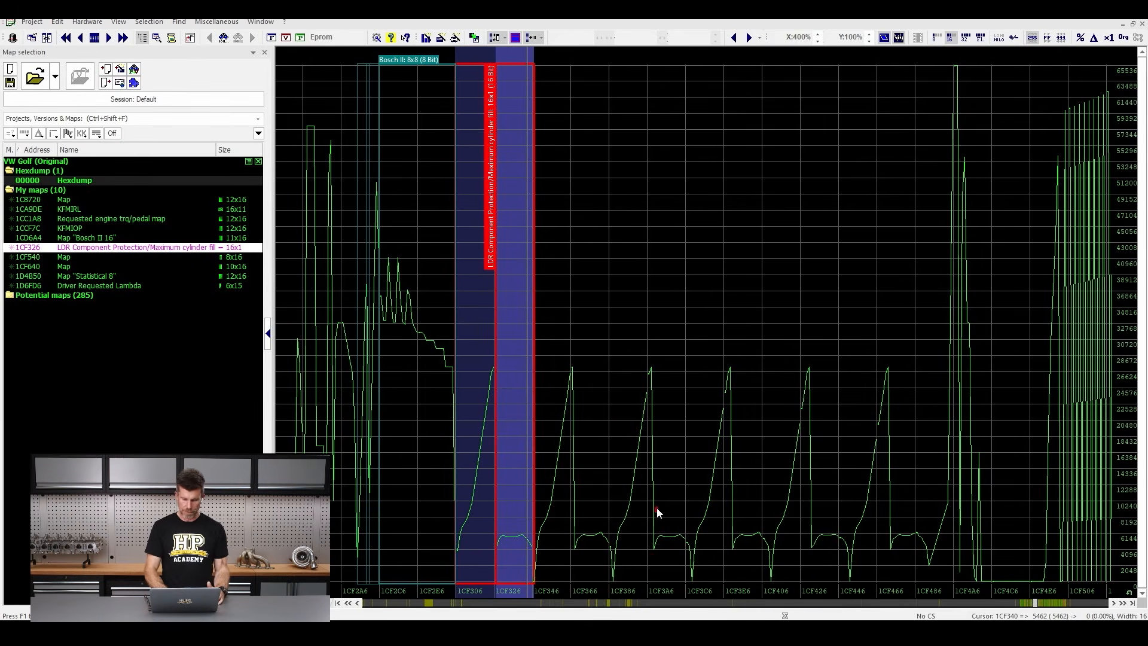
{"action": "mouse_move", "coordinate": [656, 513]}
{"action": "left_mouse_down"}
{"action": "mouse_move", "coordinate": [646, 352]}
{"action": "mouse_move", "coordinate": [600, 495]}
{"action": "mouse_move", "coordinate": [615, 585]}
{"action": "mouse_move", "coordinate": [650, 511]}
{"action": "left_mouse_up"}
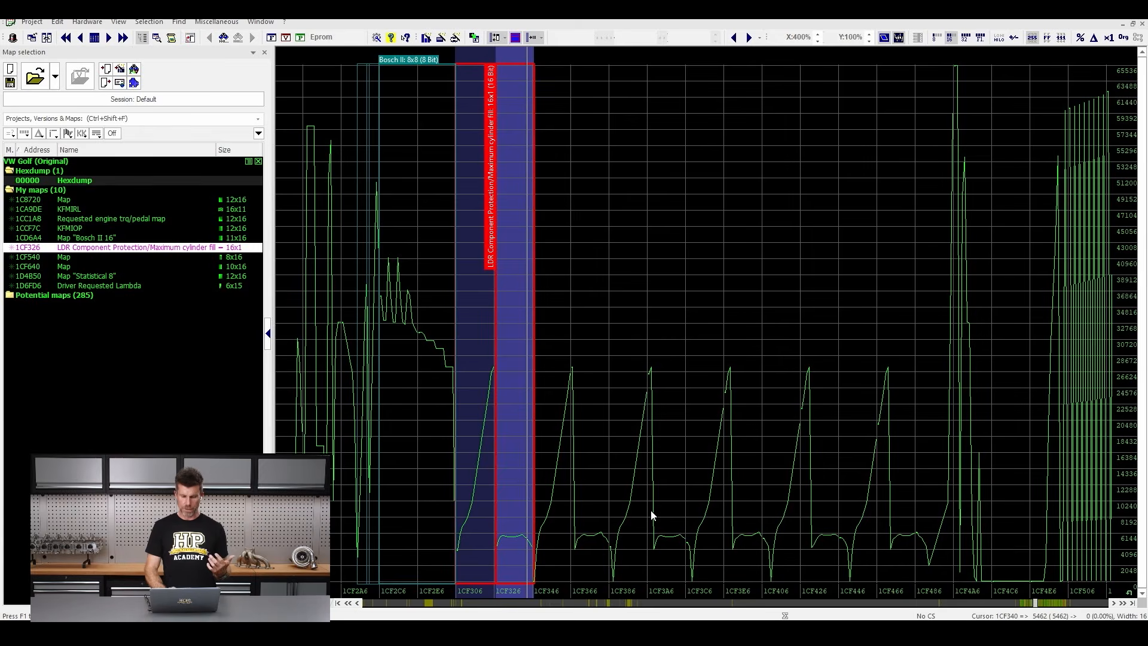
Inspect the cursor values of the first unmarked axis curve after the LDR map, stepping back from address 1CF352 to 1CF346
{"action": "left_click", "coordinate": [547, 531]}
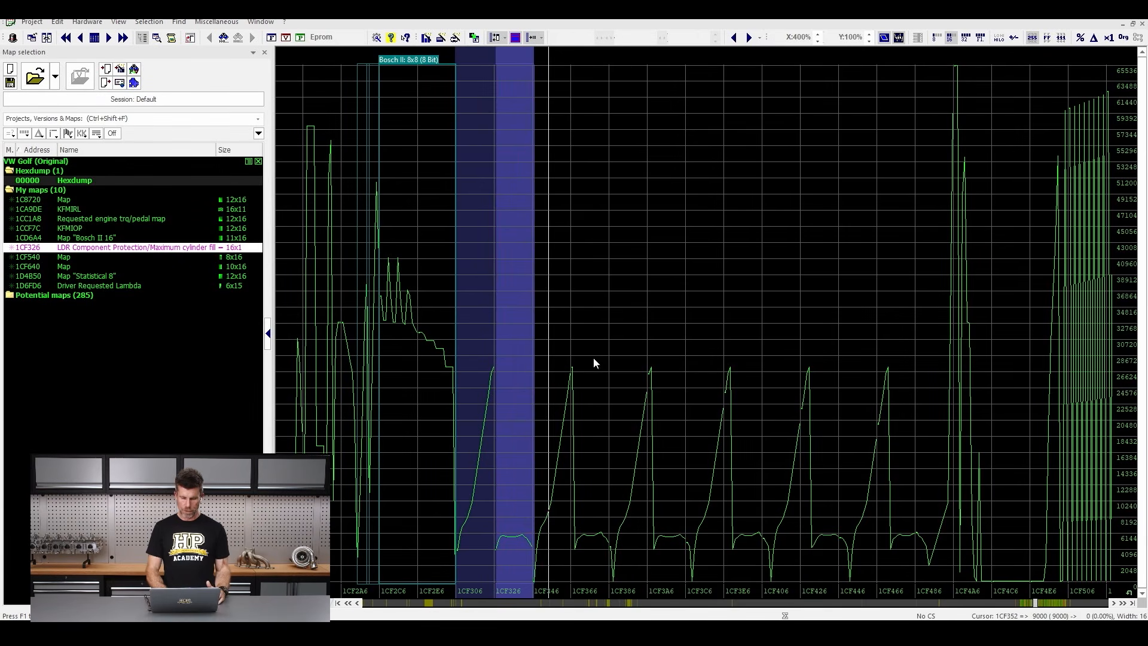
{"action": "mouse_move", "coordinate": [581, 354]}
{"action": "left_mouse_down"}
{"action": "mouse_move", "coordinate": [550, 392]}
{"action": "mouse_move", "coordinate": [526, 551]}
{"action": "mouse_move", "coordinate": [546, 578]}
{"action": "mouse_move", "coordinate": [587, 389]}
{"action": "mouse_move", "coordinate": [583, 353]}
{"action": "left_mouse_up"}
{"action": "key", "text": "Escape"}
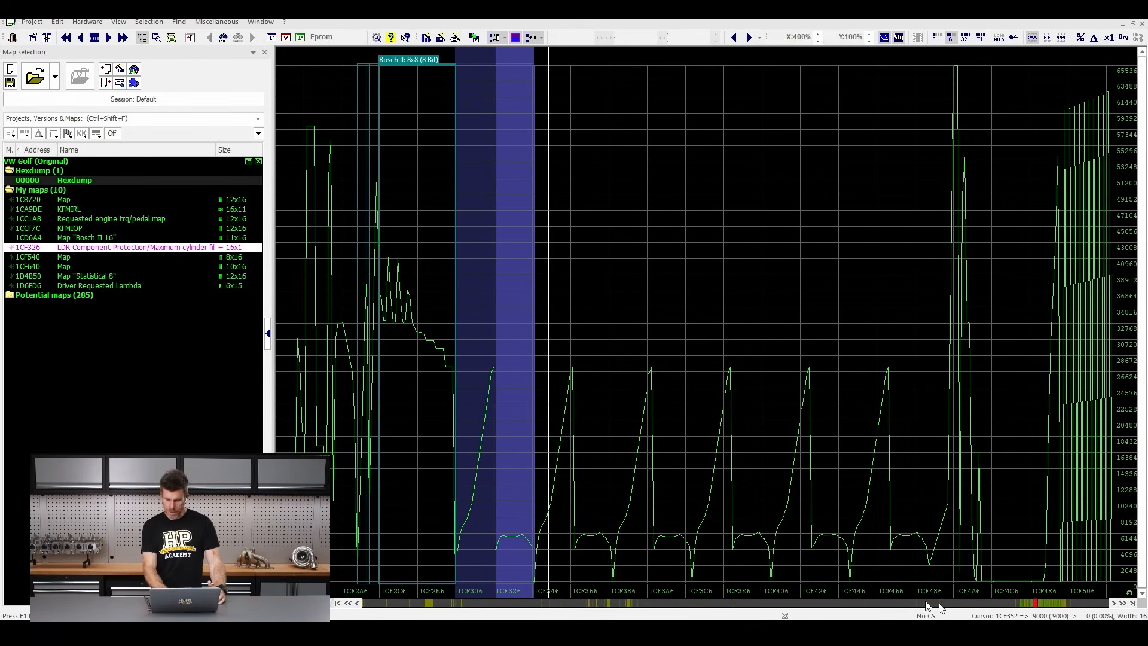
{"action": "mouse_move", "coordinate": [1025, 618]}
{"action": "left_mouse_down"}
{"action": "mouse_move", "coordinate": [1085, 611]}
{"action": "mouse_move", "coordinate": [1052, 600]}
{"action": "mouse_move", "coordinate": [1006, 619]}
{"action": "left_mouse_up"}
{"action": "left_click_drag", "start_coordinate": [1085, 607], "coordinate": [1087, 616]}
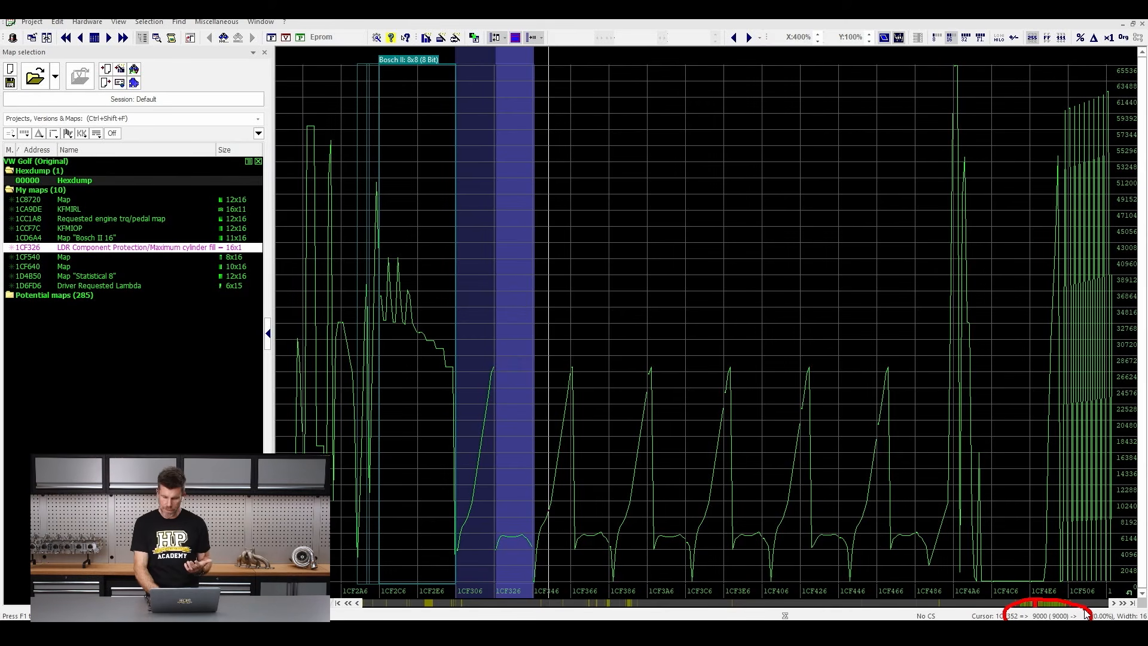
{"action": "key", "text": "Left"}
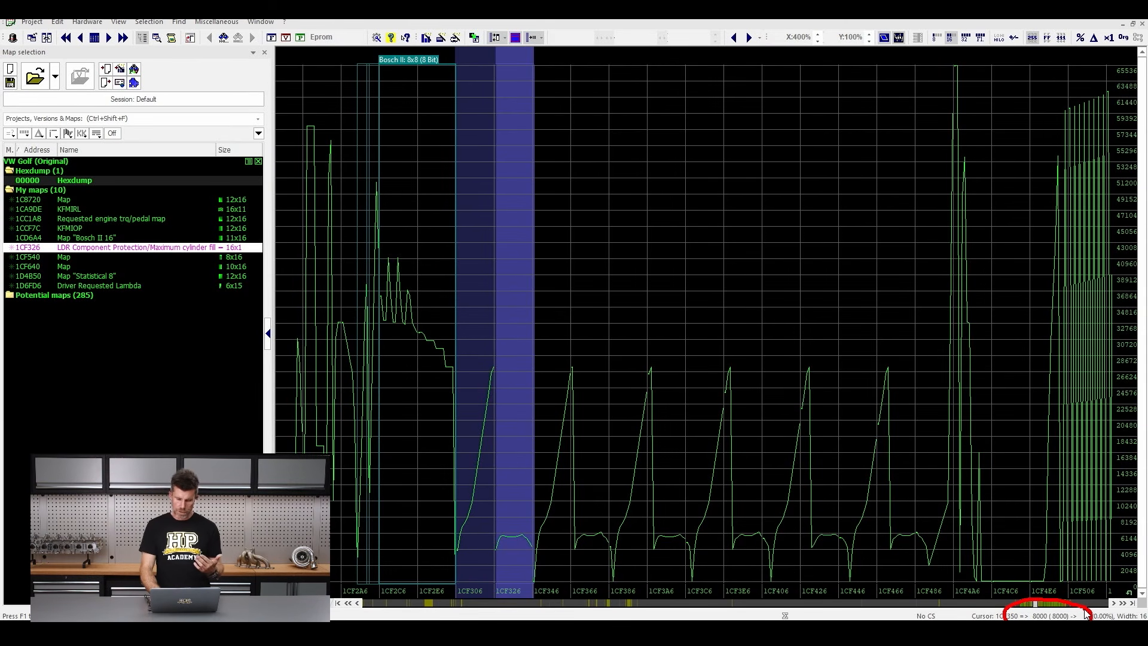
{"action": "key", "text": "Left"}
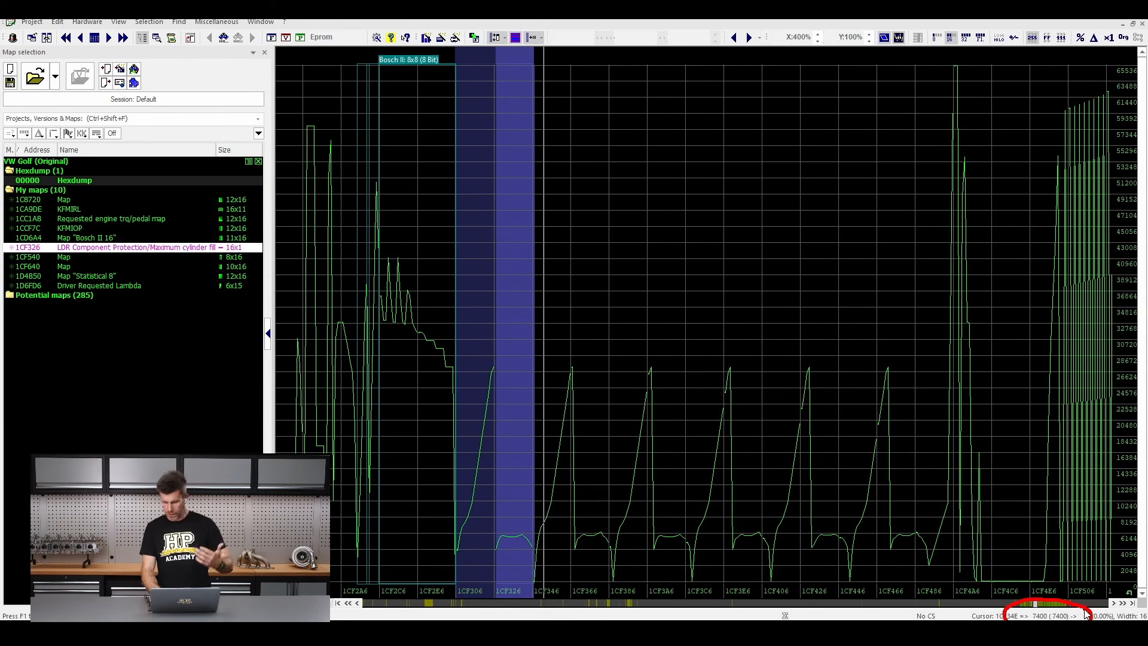
{"action": "key", "text": "Left"}
{"action": "key", "text": "Left"}
{"action": "key", "text": "Left"}
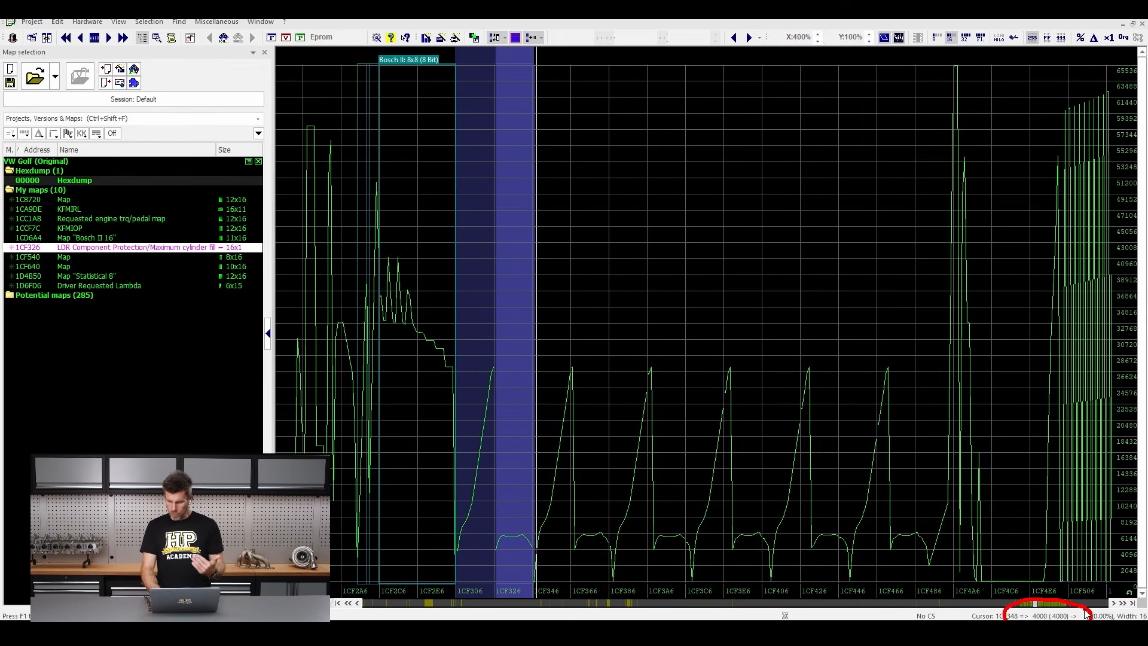
{"action": "key", "text": "Left"}
{"action": "key", "text": "Left"}
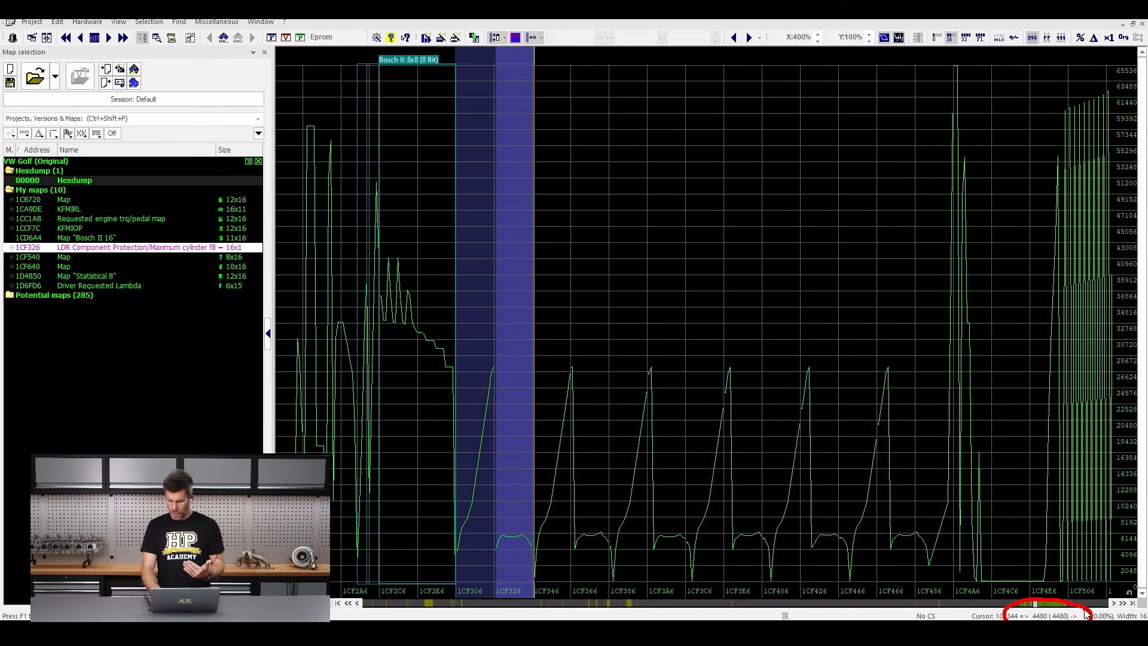
{"action": "key", "text": "Right"}
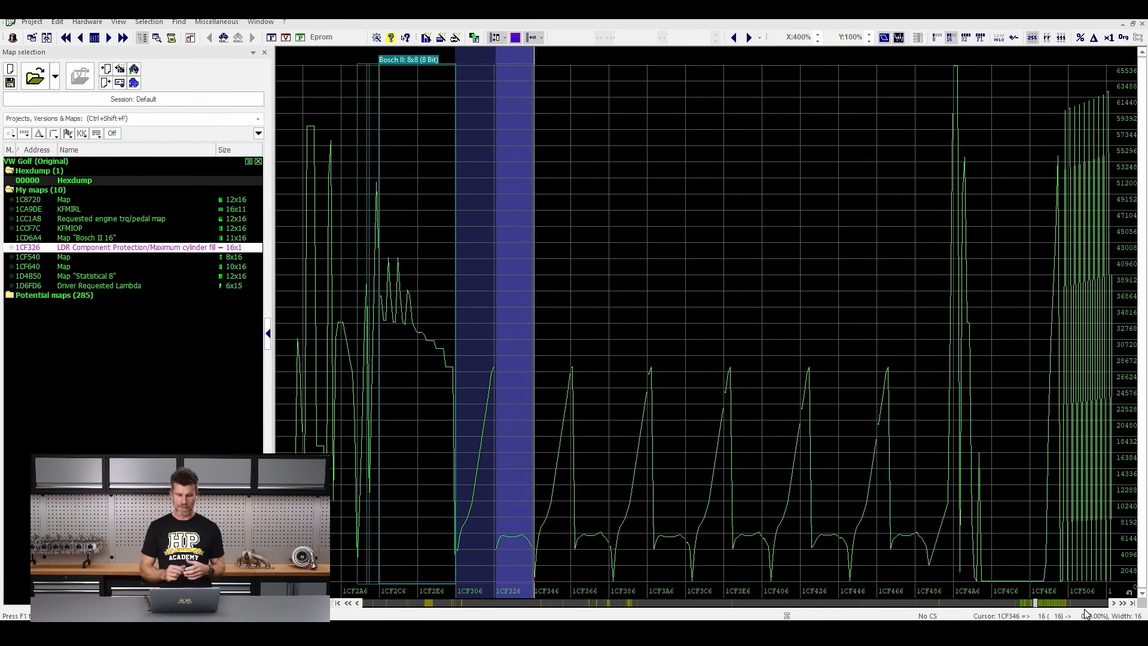
Select the LDR Component Protection map in the graph and examine the size shown in its label
{"action": "left_click", "coordinate": [515, 303]}
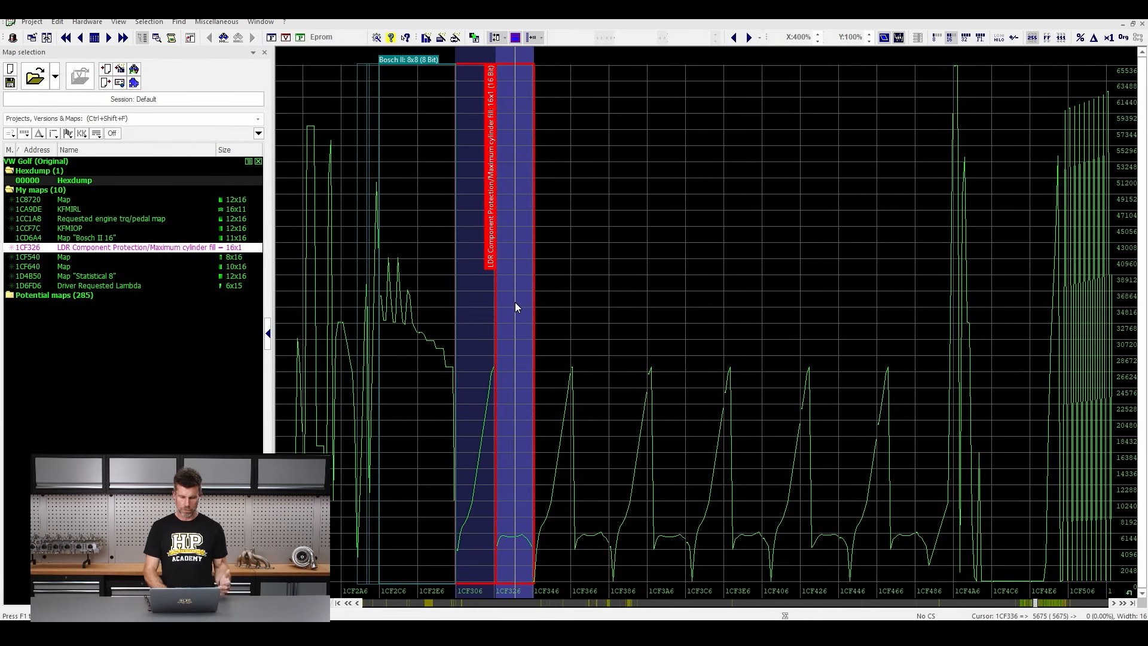
{"action": "mouse_move", "coordinate": [498, 53]}
{"action": "left_mouse_down"}
{"action": "mouse_move", "coordinate": [470, 88]}
{"action": "mouse_move", "coordinate": [504, 120]}
{"action": "mouse_move", "coordinate": [513, 70]}
{"action": "mouse_move", "coordinate": [500, 54]}
{"action": "left_mouse_up"}
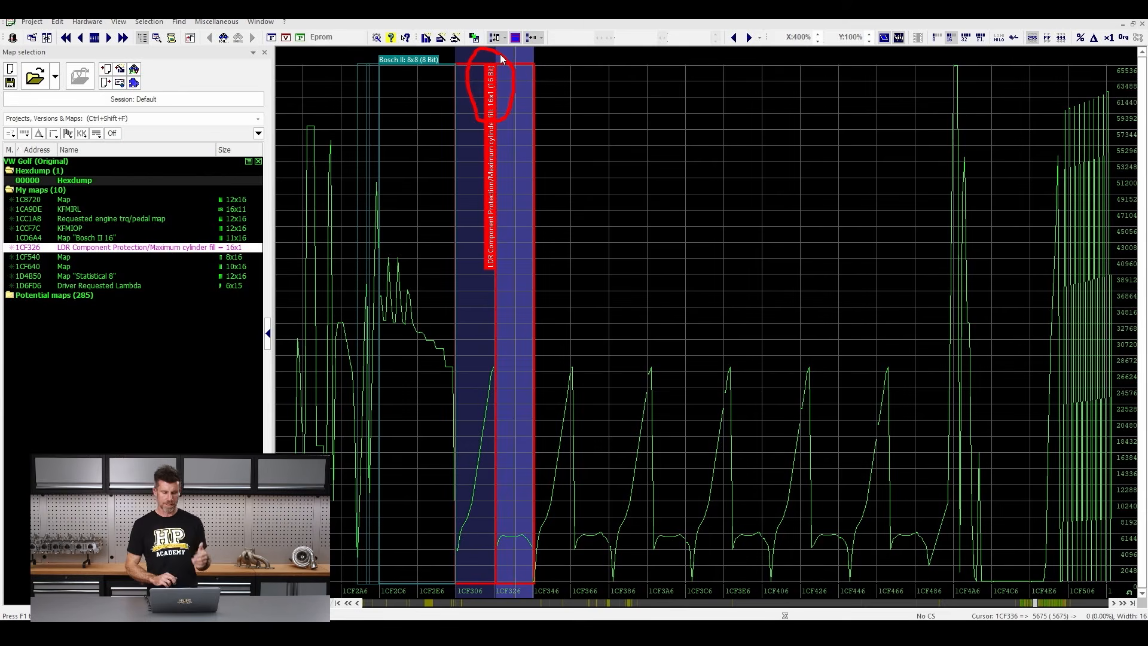
Raise the hexdump graph's width to 20 columns and return it to 16, watching how the breaks in the curves shift
{"action": "key", "text": "Escape"}
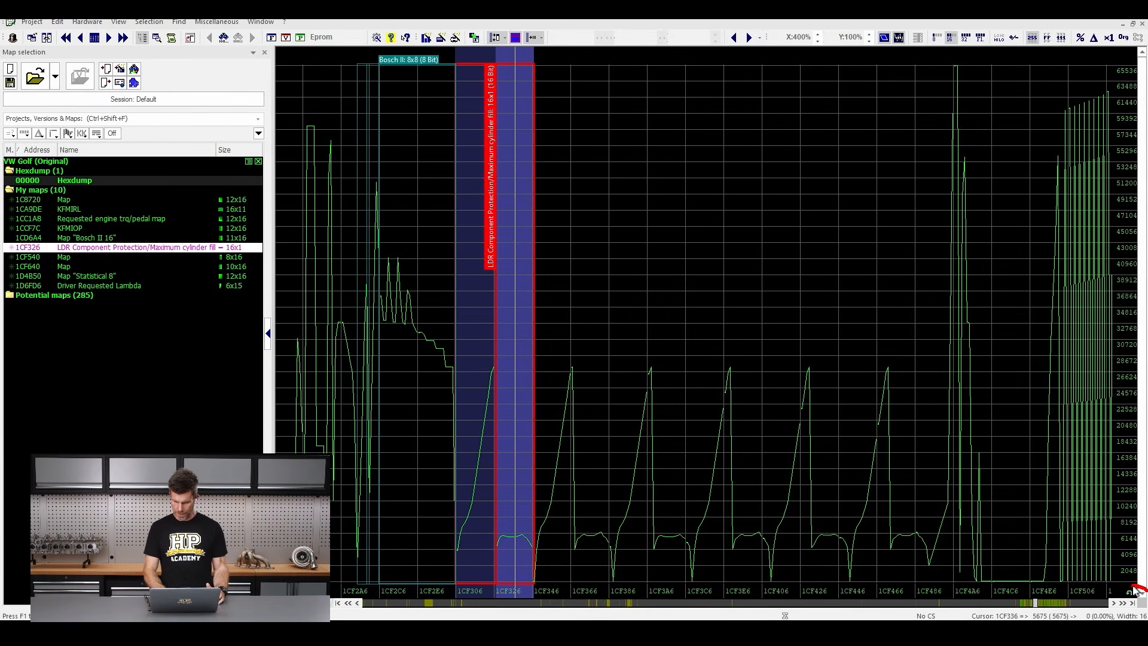
{"action": "left_click_drag", "start_coordinate": [1133, 586], "coordinate": [1099, 618]}
{"action": "mouse_move", "coordinate": [1023, 490]}
{"action": "left_mouse_down"}
{"action": "mouse_move", "coordinate": [1017, 479]}
{"action": "mouse_move", "coordinate": [1110, 571]}
{"action": "left_mouse_up"}
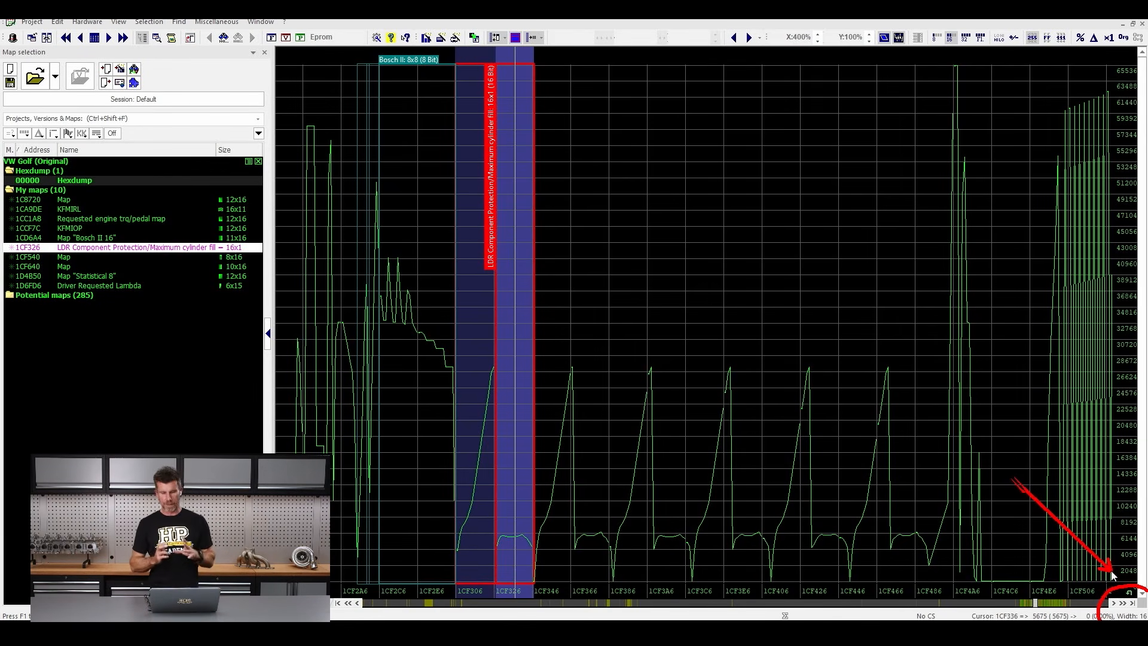
{"action": "key", "text": "m"}
{"action": "key", "text": "m"}
{"action": "key", "text": "m"}
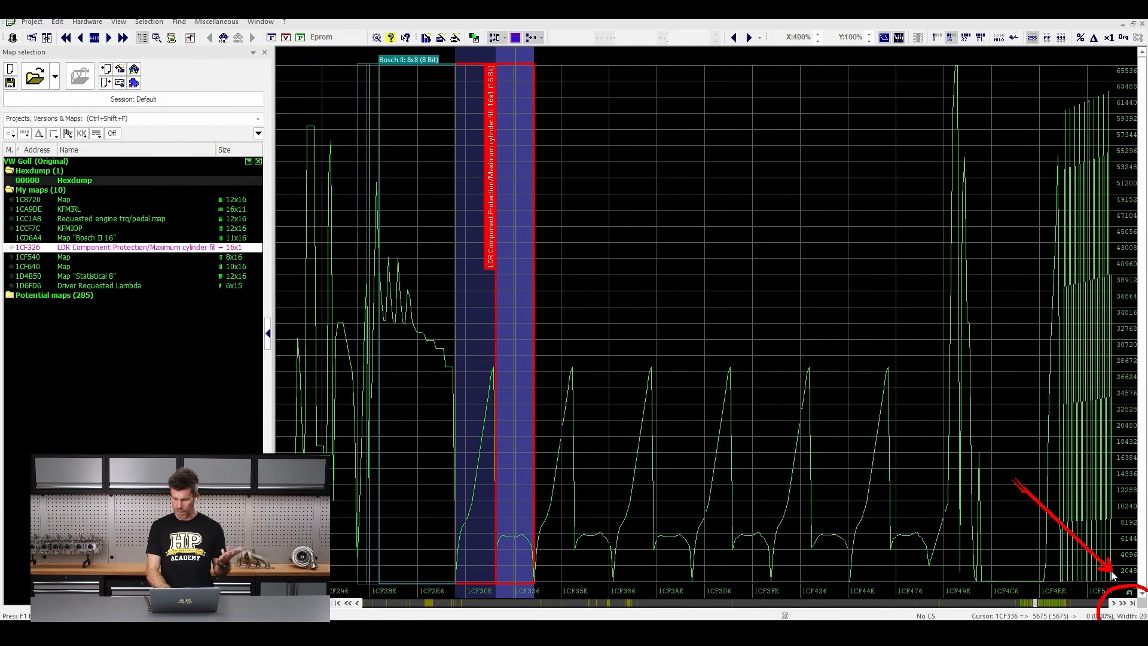
{"action": "key", "text": "w"}
{"action": "key", "text": "w"}
{"action": "key", "text": "w"}
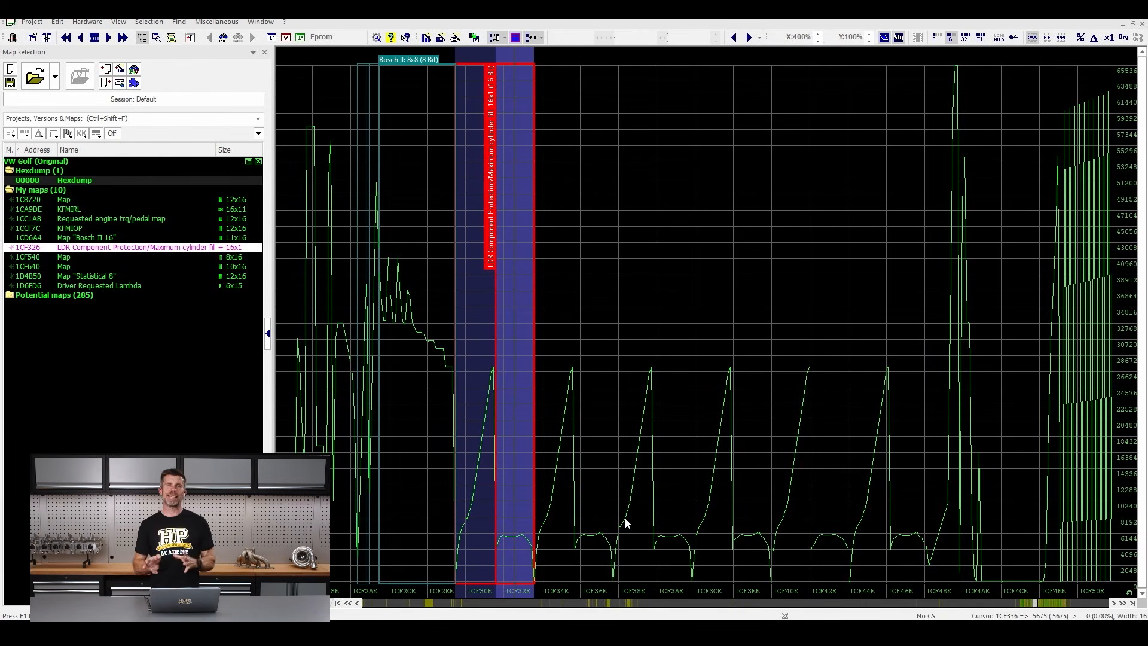
Shift the graph's column alignment until the first unmarked axis after the LDR map is drawn as one continuous curve
{"action": "mouse_move", "coordinate": [626, 523]}
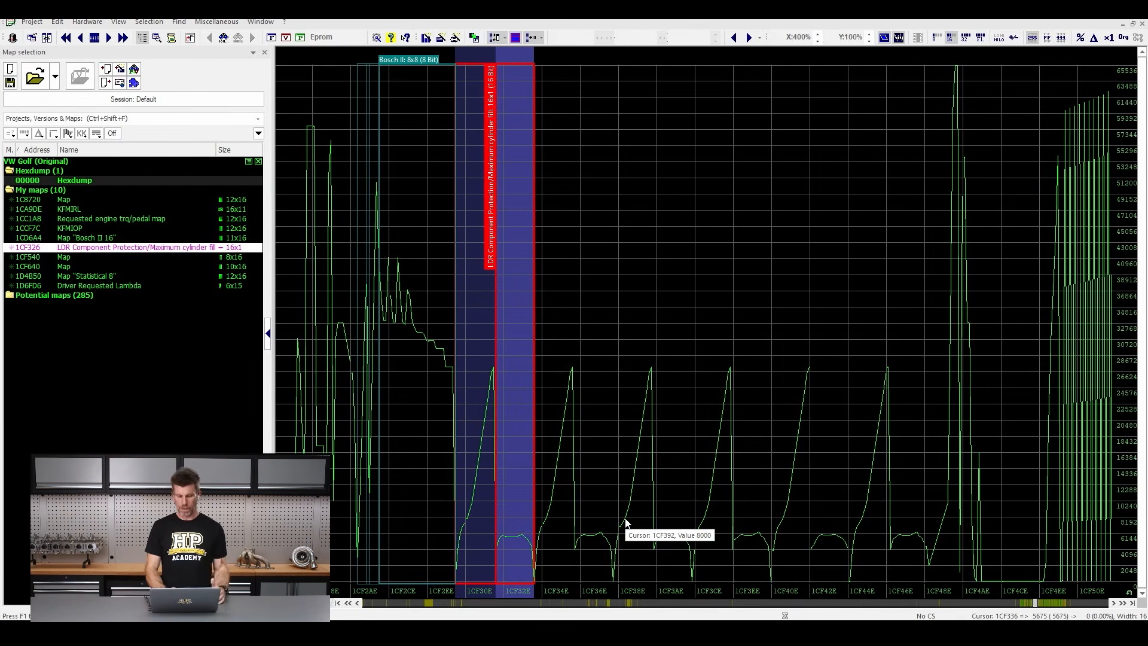
{"action": "mouse_move", "coordinate": [596, 483]}
{"action": "left_mouse_down"}
{"action": "mouse_move", "coordinate": [568, 357]}
{"action": "mouse_move", "coordinate": [564, 556]}
{"action": "mouse_move", "coordinate": [591, 520]}
{"action": "mouse_move", "coordinate": [593, 478]}
{"action": "left_mouse_up"}
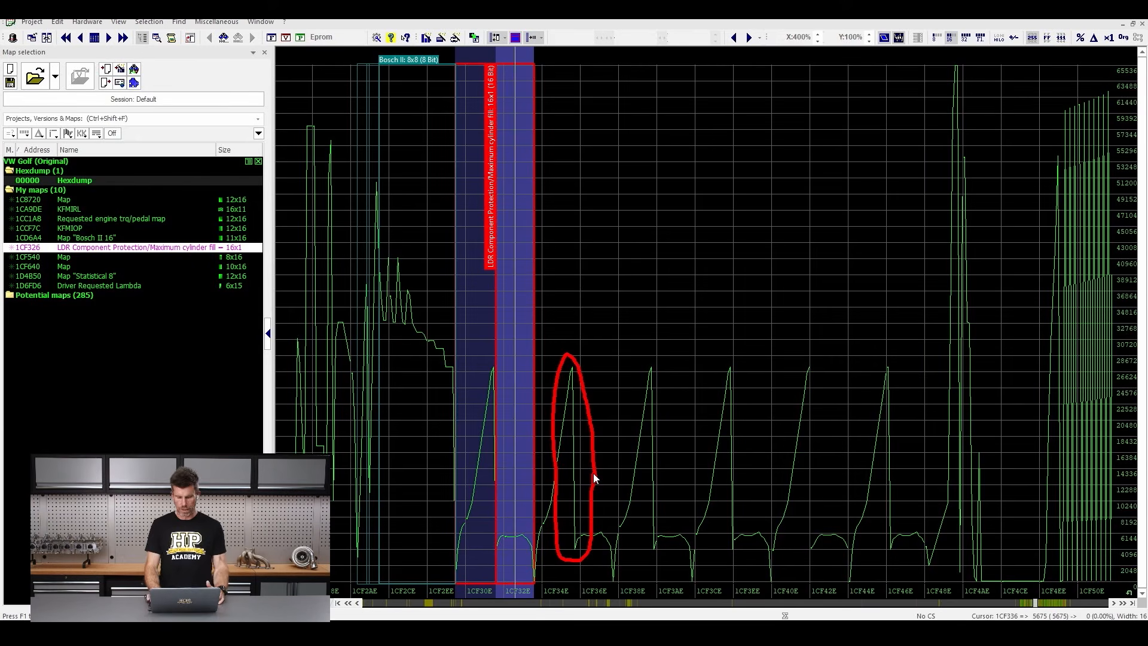
{"action": "key", "text": "Home"}
{"action": "key", "text": "Right"}
{"action": "key", "text": "Right"}
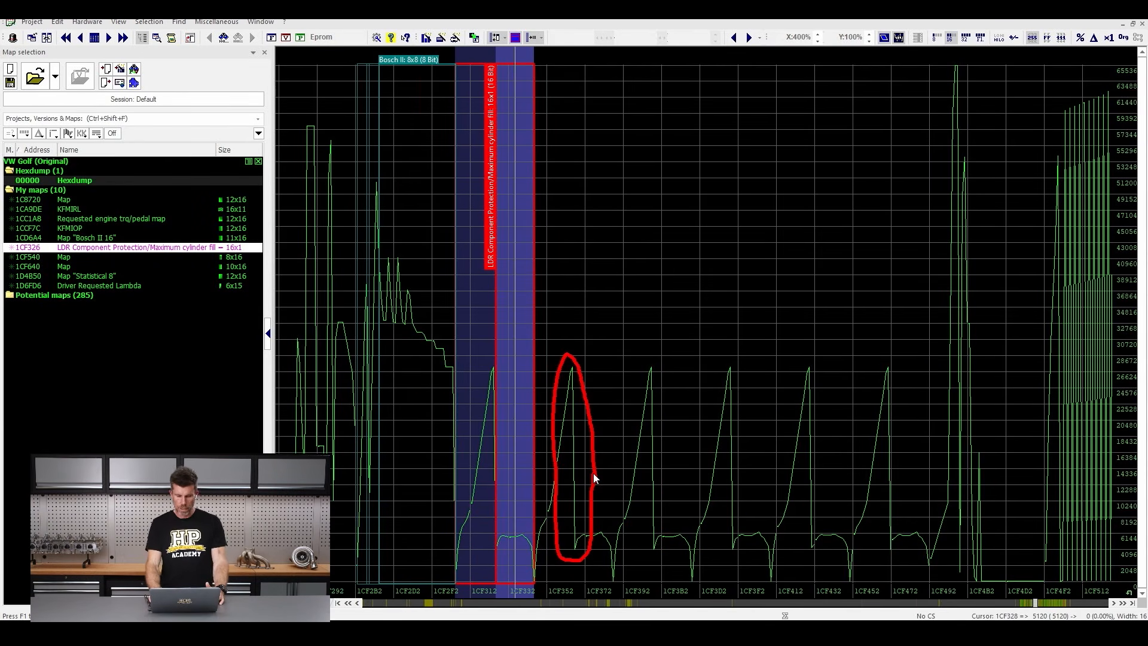
{"action": "key", "text": "Left"}
{"action": "key", "text": "Left"}
{"action": "key", "text": "Left"}
{"action": "key", "text": "Left"}
{"action": "key", "text": "Left"}
{"action": "key", "text": "Left"}
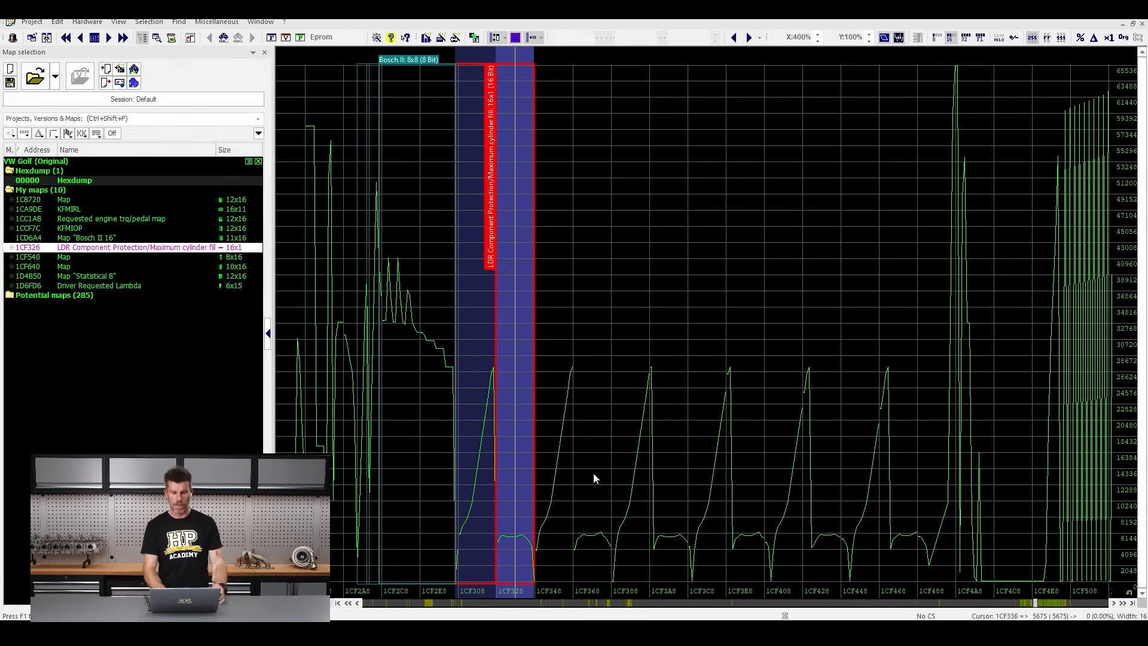
Select the 16x1 data curve starting at 1CF368, after the first unmarked axis, and create a map from the selection
{"action": "mouse_move", "coordinate": [615, 515]}
{"action": "left_mouse_down"}
{"action": "mouse_move", "coordinate": [588, 575]}
{"action": "mouse_move", "coordinate": [614, 524]}
{"action": "left_mouse_up"}
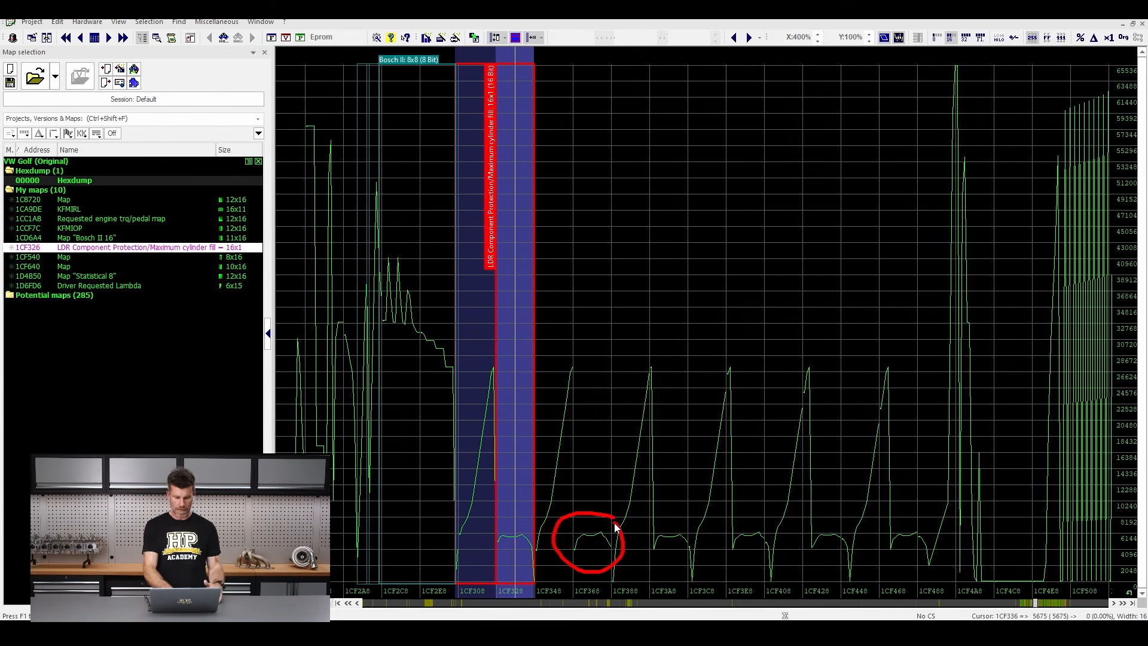
{"action": "key", "text": "Escape"}
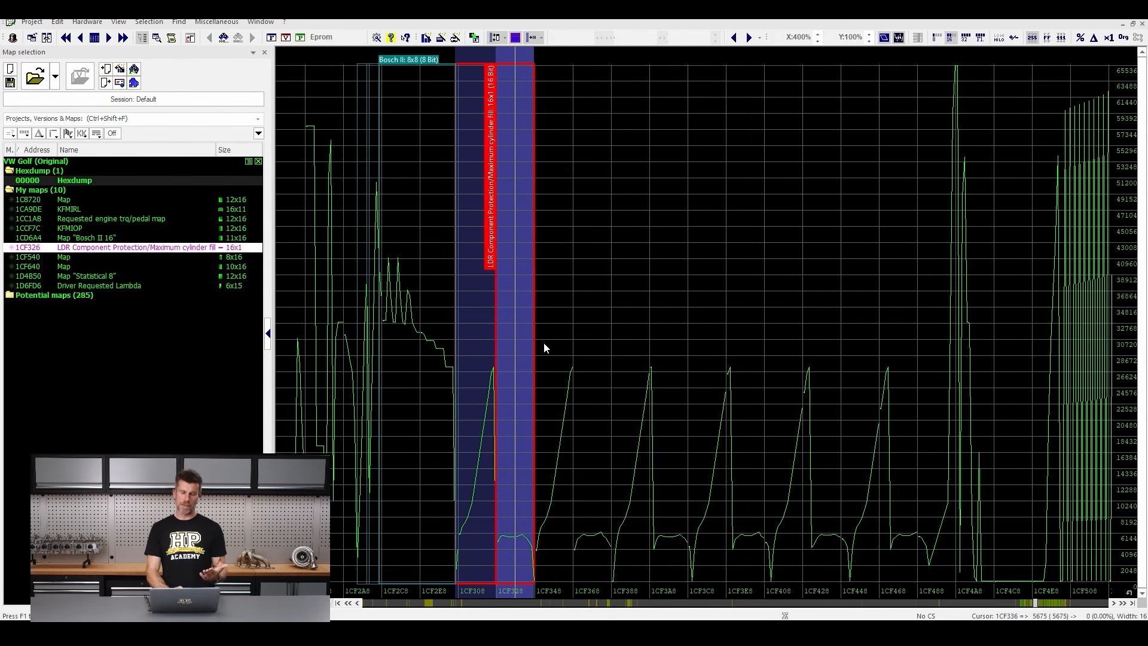
{"action": "left_click_drag", "start_coordinate": [544, 346], "coordinate": [649, 349]}
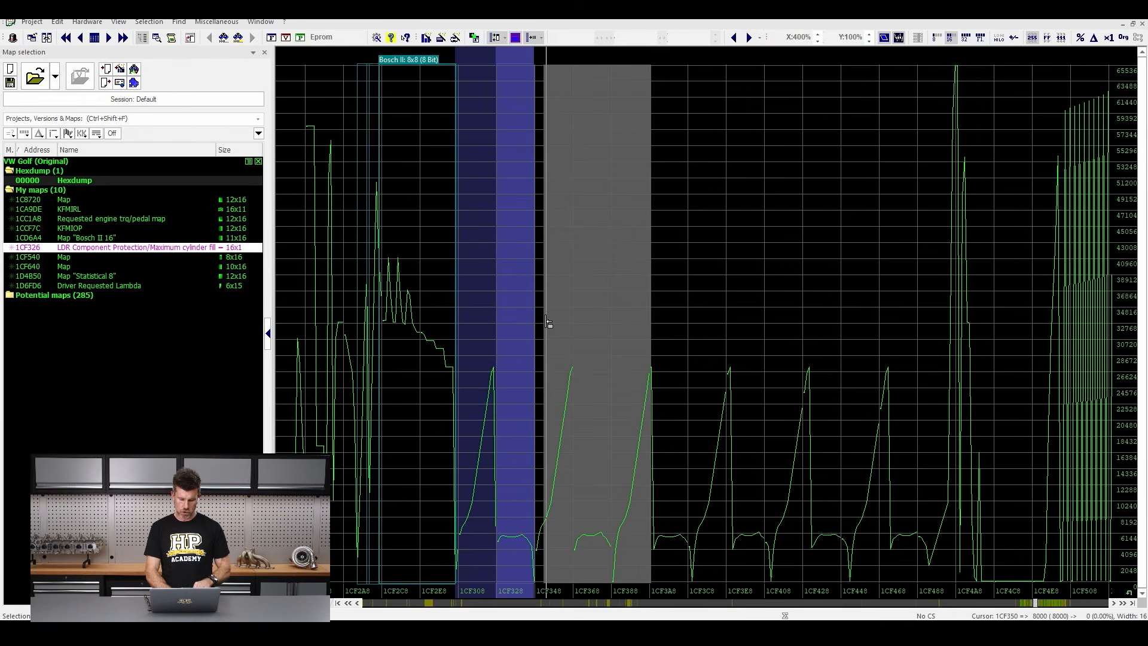
{"action": "left_click_drag", "start_coordinate": [546, 322], "coordinate": [575, 323]}
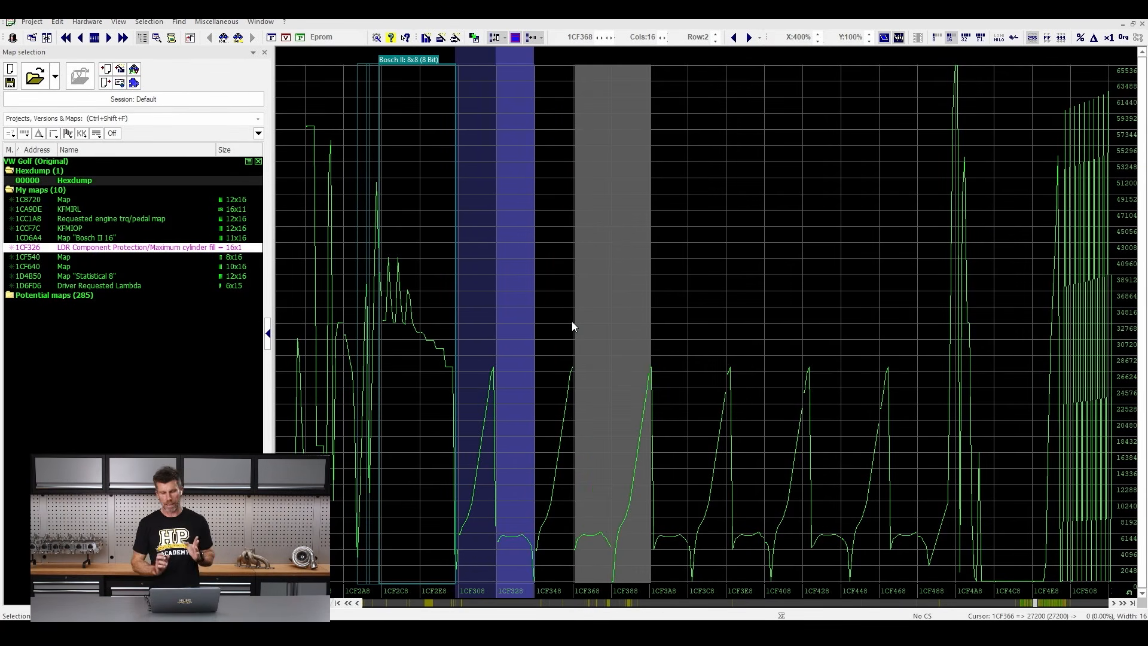
{"action": "left_click", "coordinate": [648, 311]}
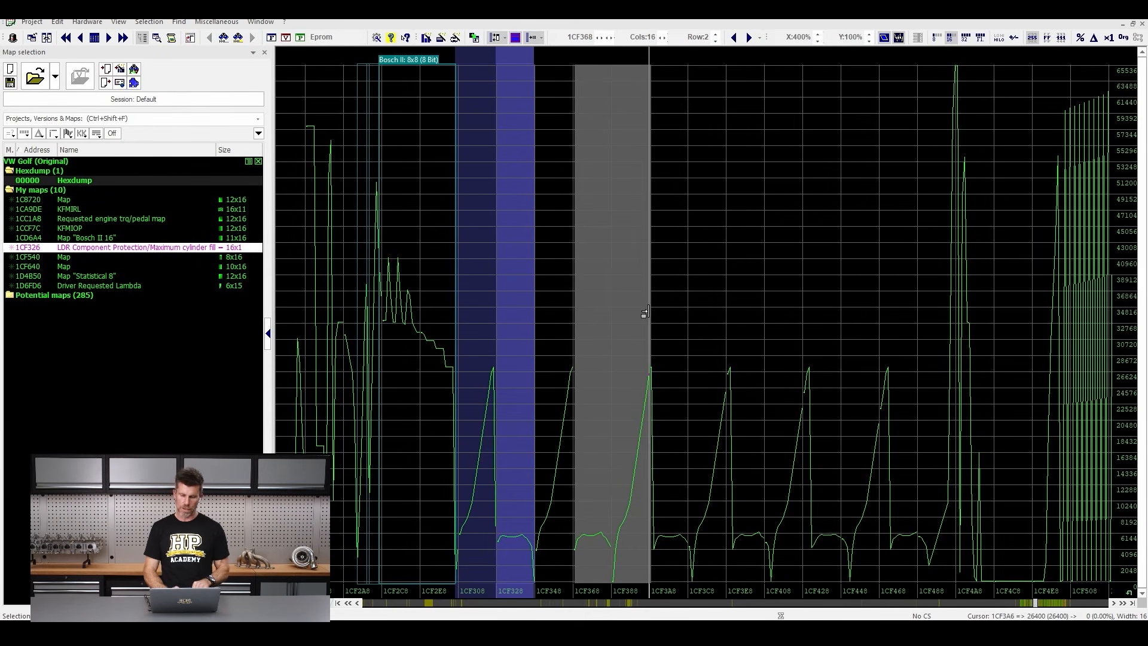
{"action": "left_click", "coordinate": [643, 311]}
{"action": "left_click_drag", "start_coordinate": [639, 312], "coordinate": [587, 317]}
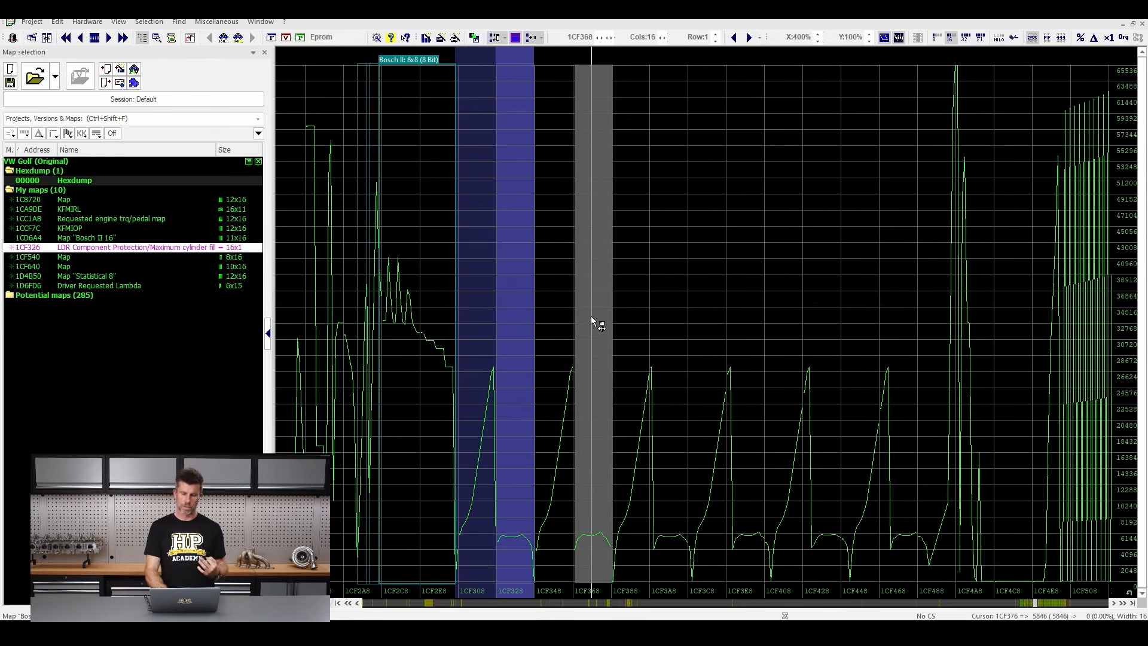
{"action": "key", "text": "k"}
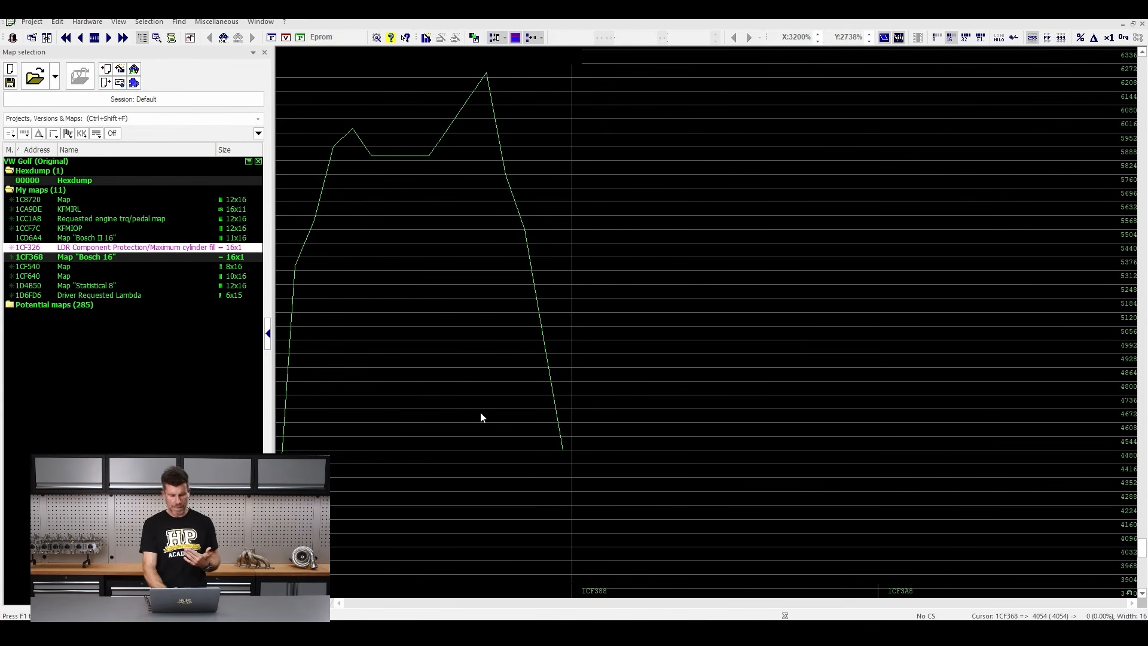
Show the new map at 1CF368 as text and compare its Engine Speed axis with and without the factor applied
{"action": "key", "text": "t"}
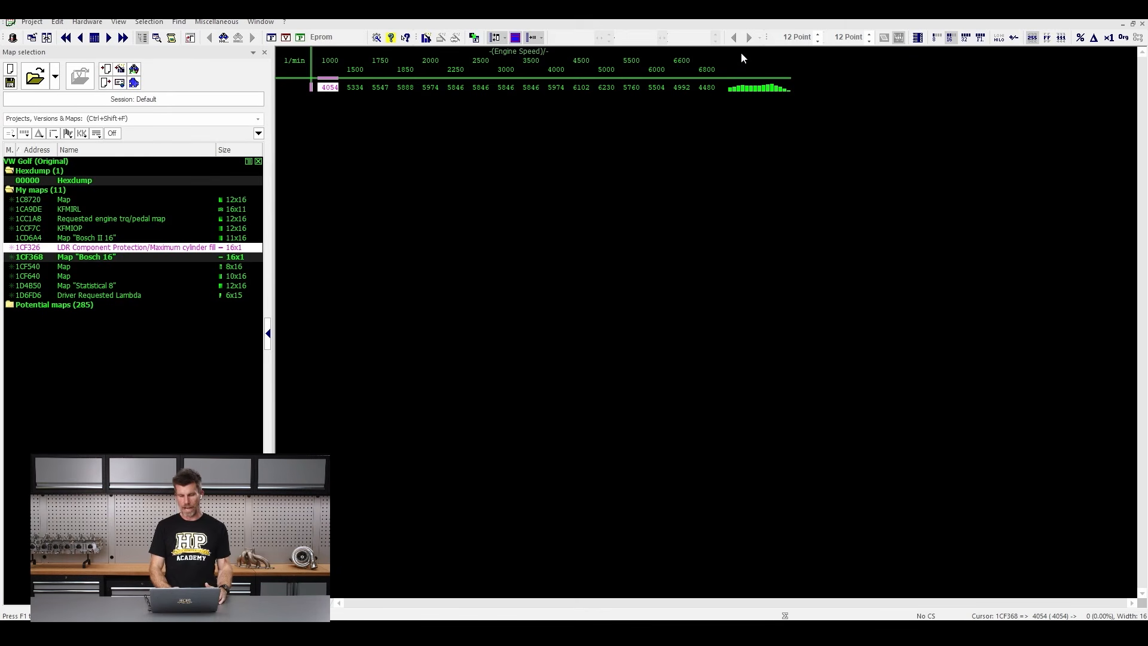
{"action": "mouse_move", "coordinate": [741, 54]}
{"action": "left_mouse_down"}
{"action": "mouse_move", "coordinate": [371, 33]}
{"action": "mouse_move", "coordinate": [315, 71]}
{"action": "mouse_move", "coordinate": [662, 95]}
{"action": "mouse_move", "coordinate": [747, 64]}
{"action": "left_mouse_up"}
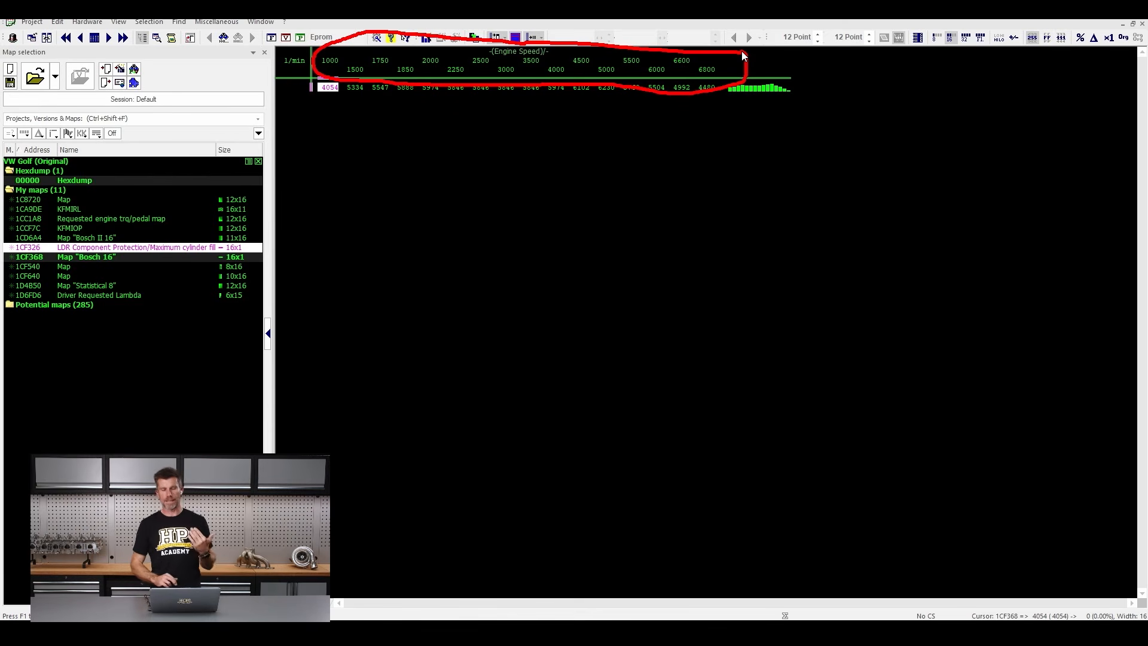
{"action": "key", "text": "Escape"}
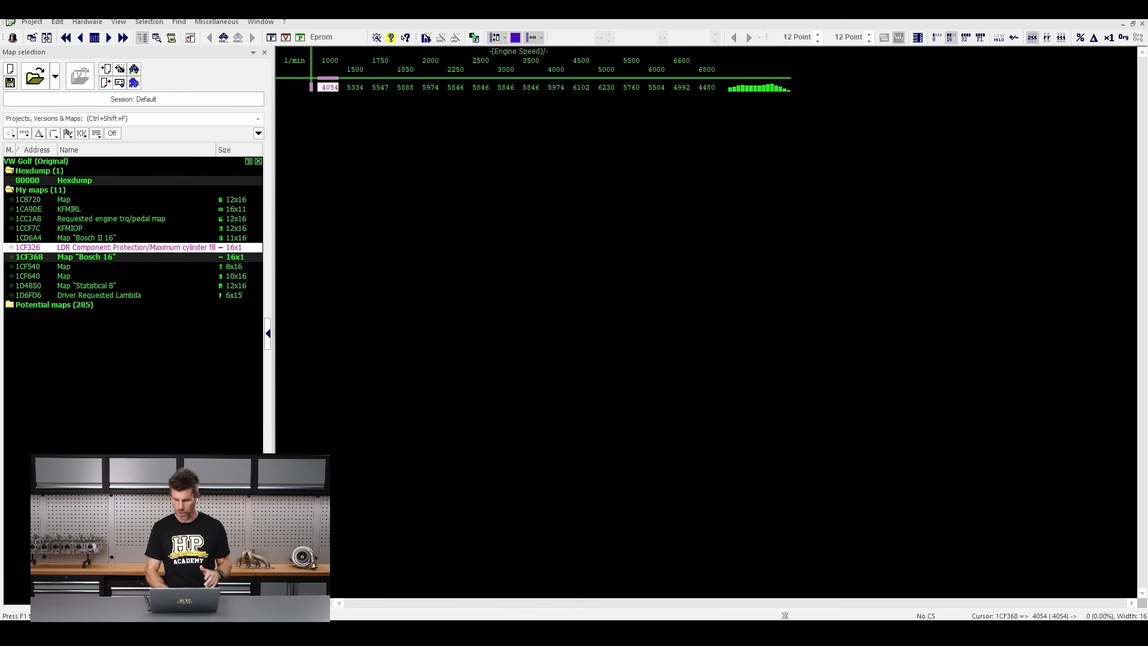
{"action": "left_click", "coordinate": [1110, 37]}
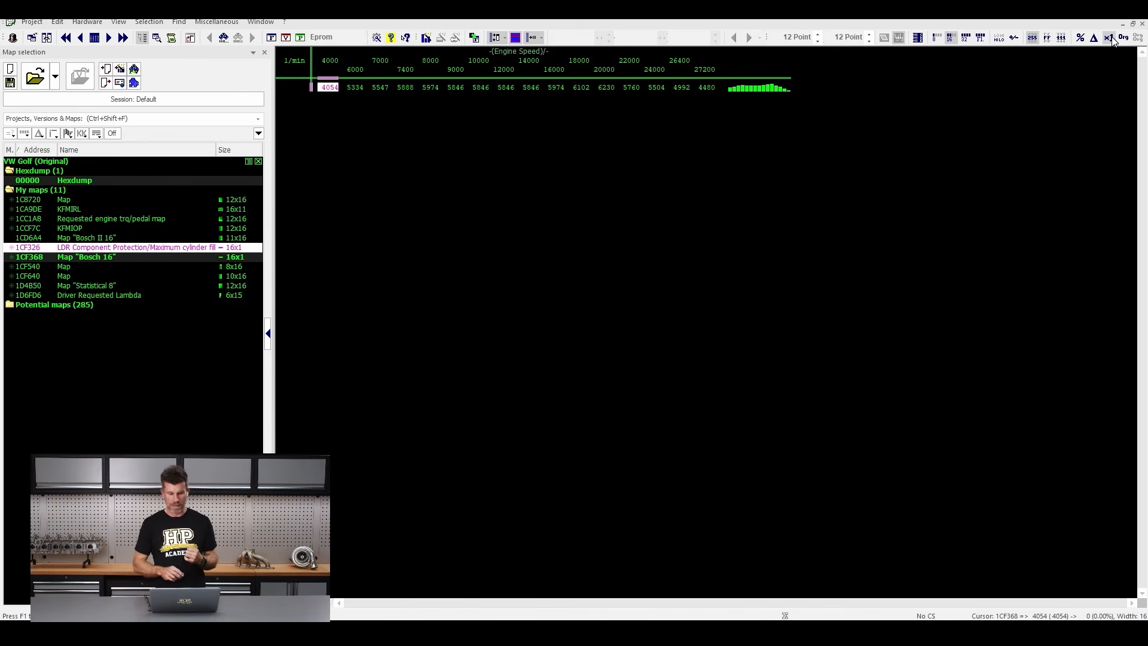
{"action": "left_click", "coordinate": [1110, 37]}
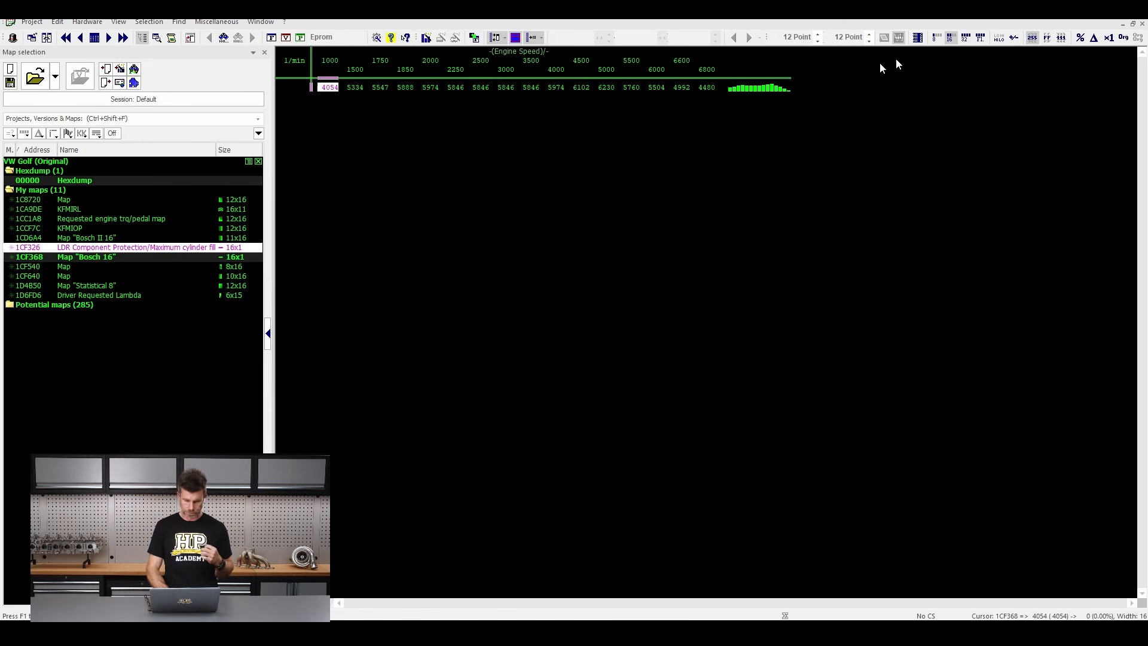
Try a factor of 1 on the new map's Engine Speed axis, restore it to 0.25, and accept the axis properties
{"action": "double_click", "coordinate": [533, 63]}
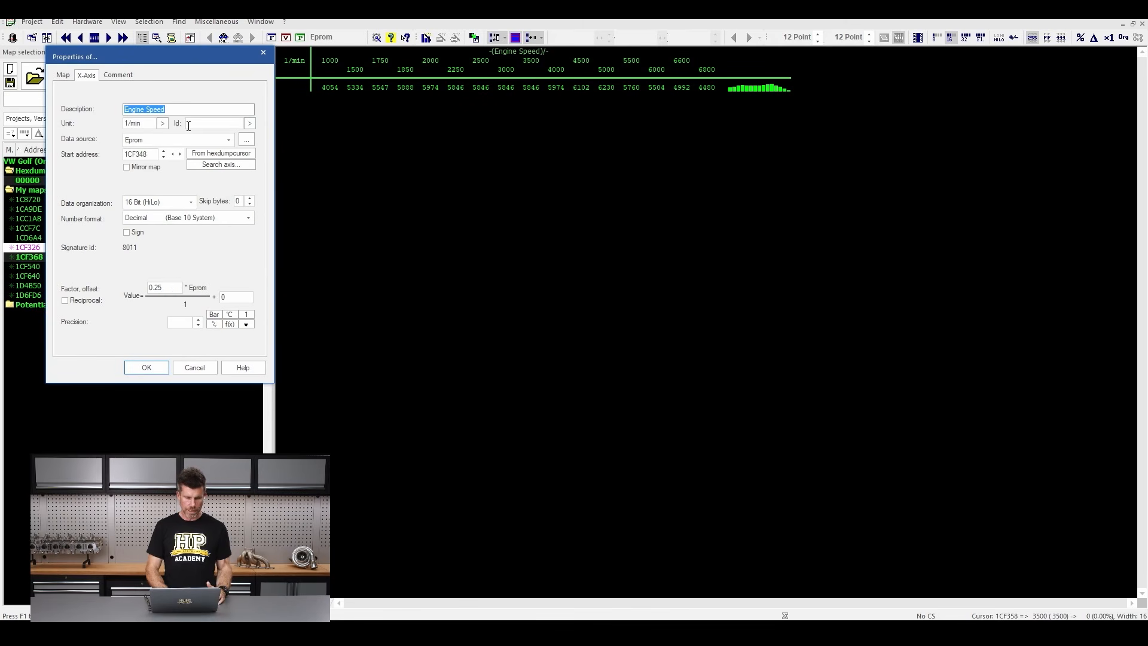
{"action": "mouse_move", "coordinate": [179, 106]}
{"action": "left_mouse_down"}
{"action": "mouse_move", "coordinate": [106, 98]}
{"action": "mouse_move", "coordinate": [149, 137]}
{"action": "mouse_move", "coordinate": [177, 103]}
{"action": "left_mouse_up"}
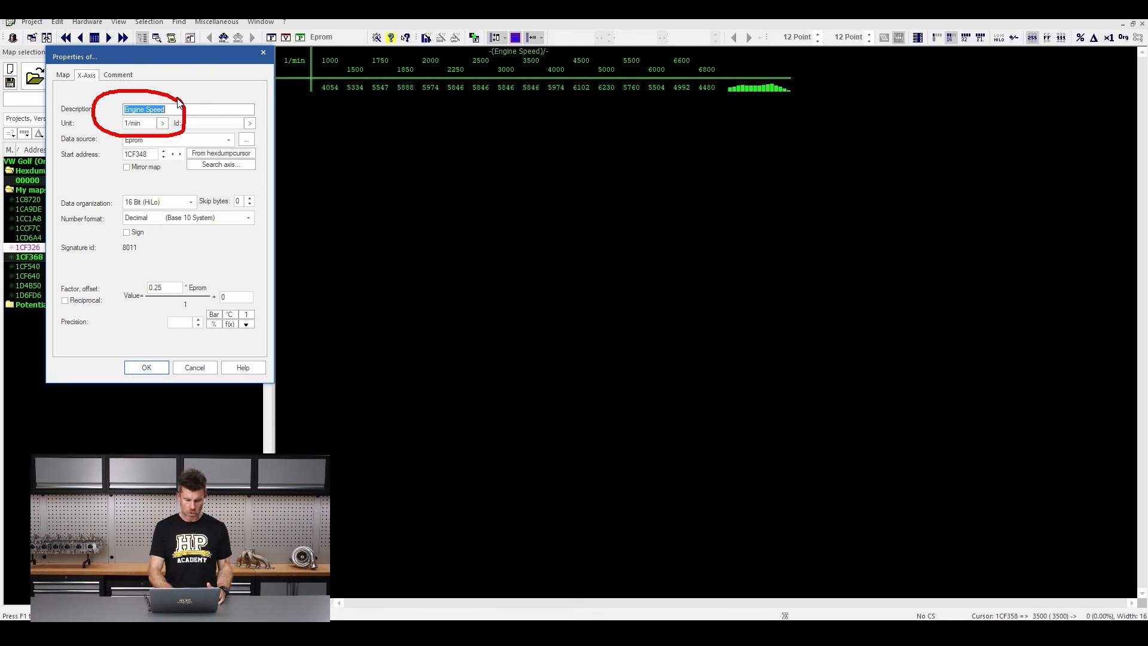
{"action": "key", "text": "e"}
{"action": "mouse_move", "coordinate": [207, 287]}
{"action": "left_mouse_down"}
{"action": "mouse_move", "coordinate": [132, 266]}
{"action": "mouse_move", "coordinate": [222, 301]}
{"action": "mouse_move", "coordinate": [209, 276]}
{"action": "left_mouse_up"}
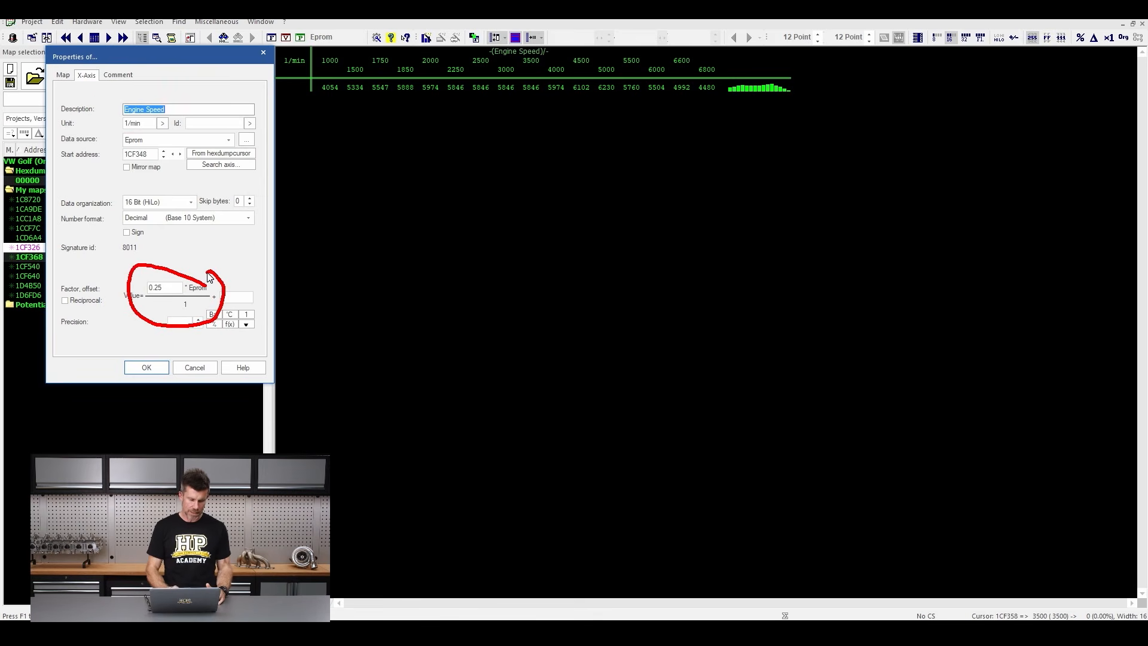
{"action": "left_click", "coordinate": [173, 287]}
{"action": "type", "text": "1"}
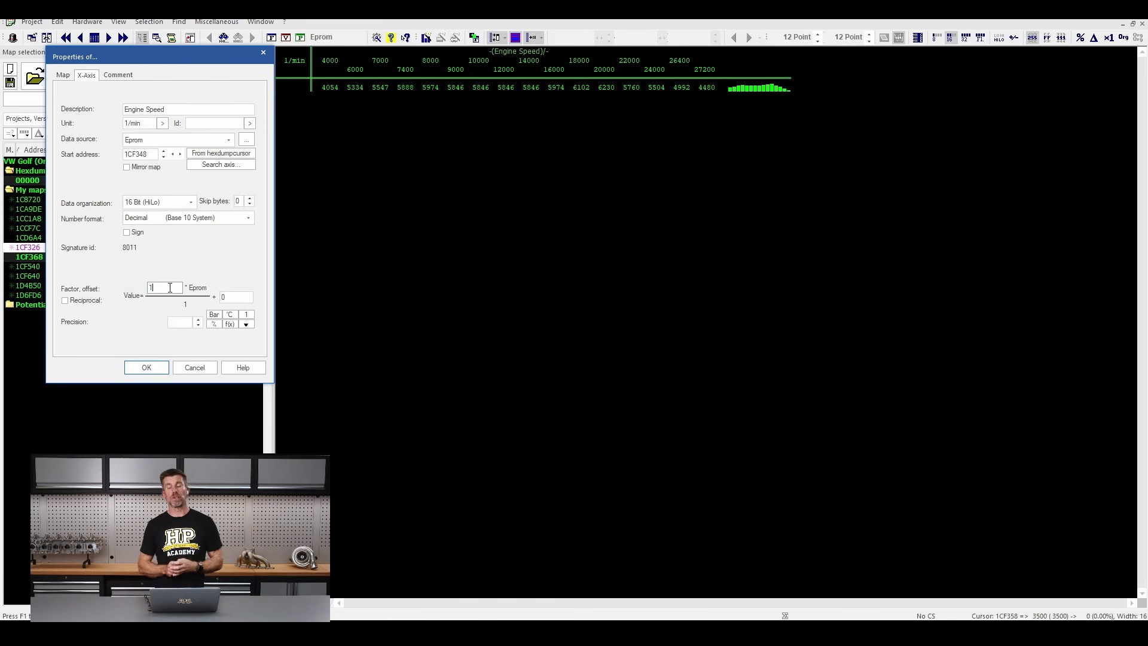
{"action": "key", "text": "BackSpace"}
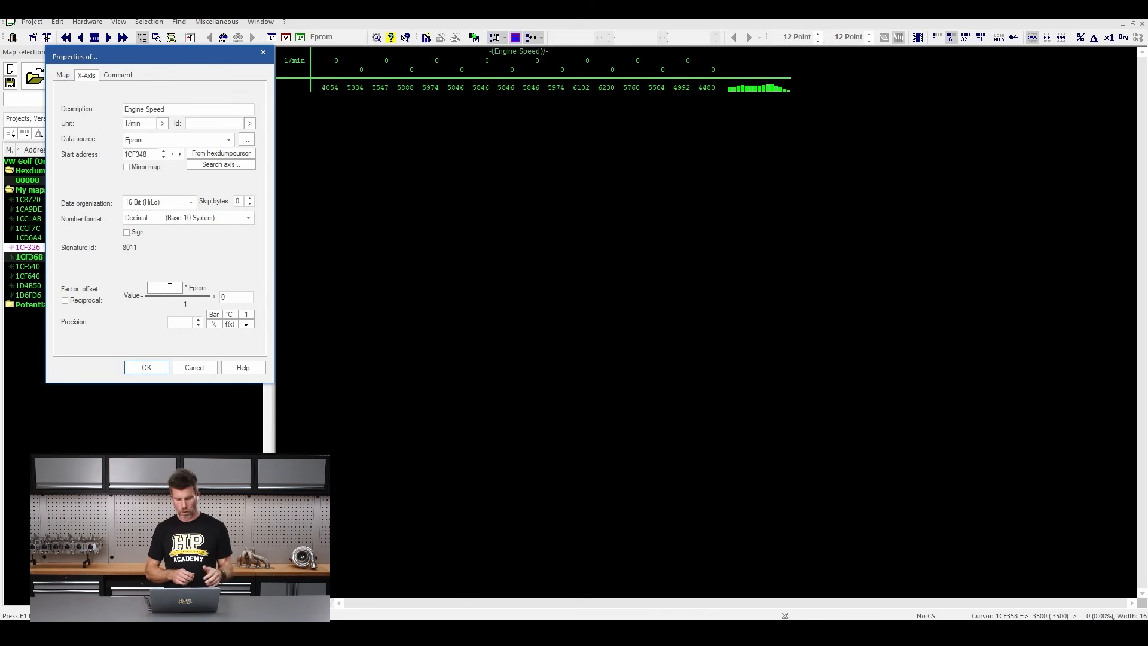
{"action": "type", "text": "0.25"}
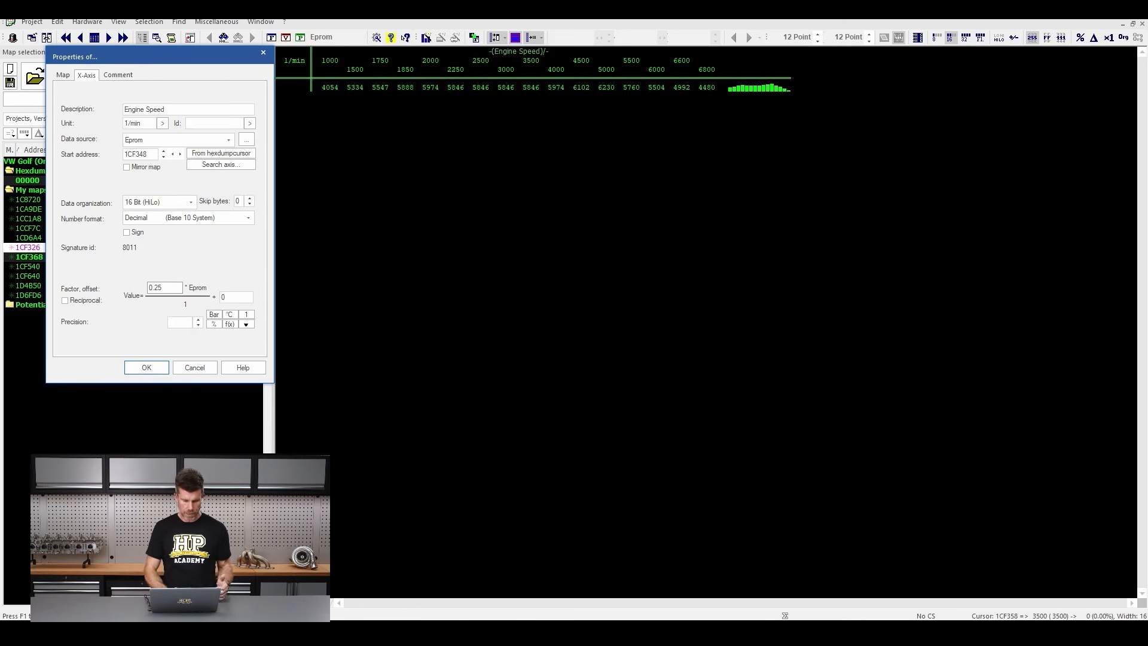
{"action": "left_click", "coordinate": [153, 367]}
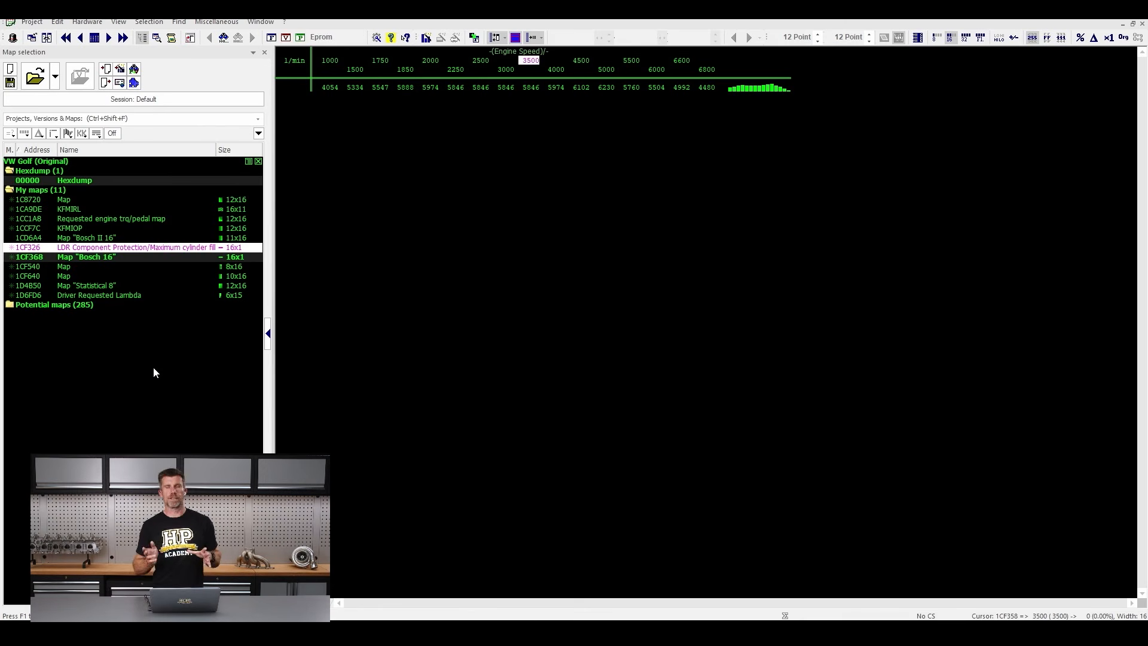
Set both the name and the description of the map at 1CF368 to "LDR Component Protection" in its properties
{"action": "double_click", "coordinate": [481, 91]}
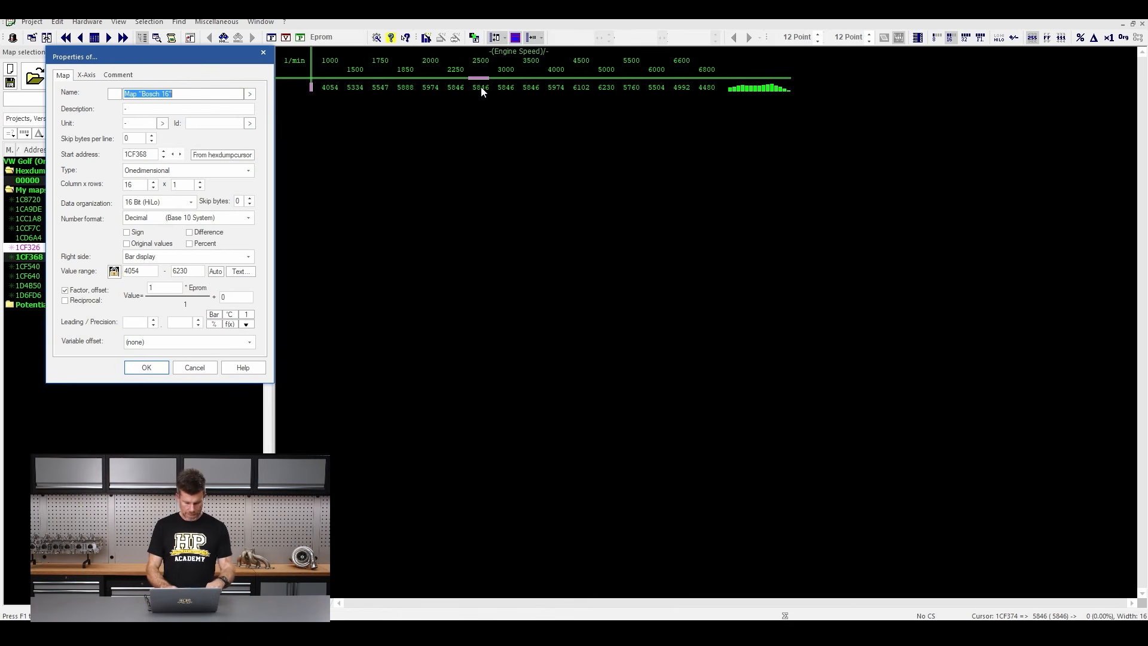
{"action": "type", "text": "L"}
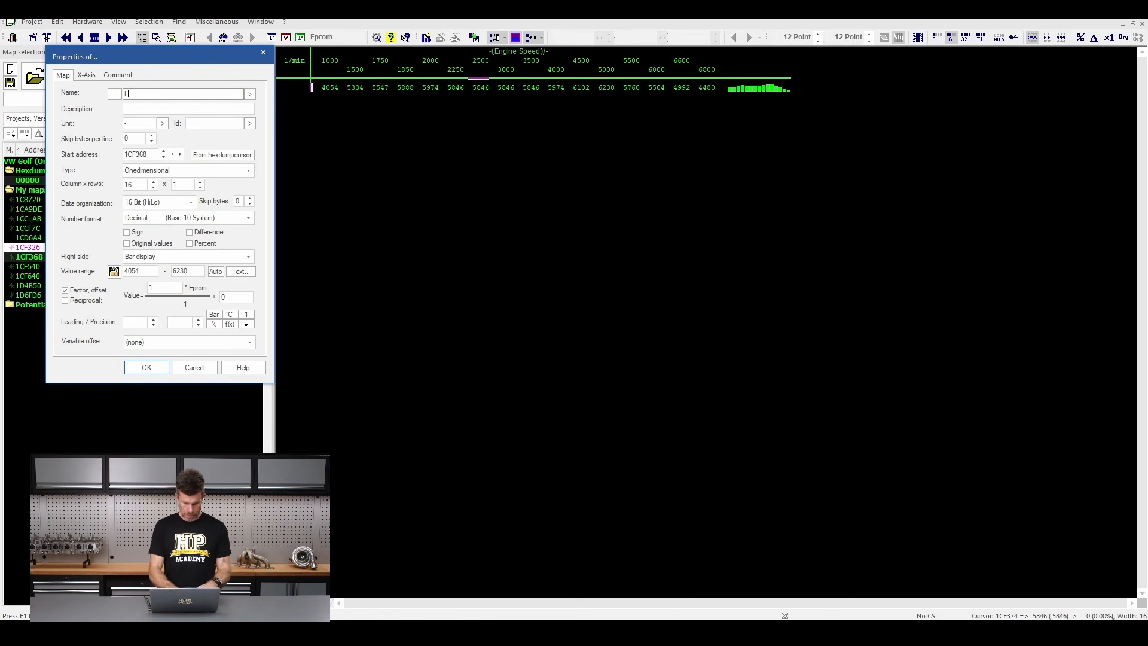
{"action": "type", "text": "DR Component"}
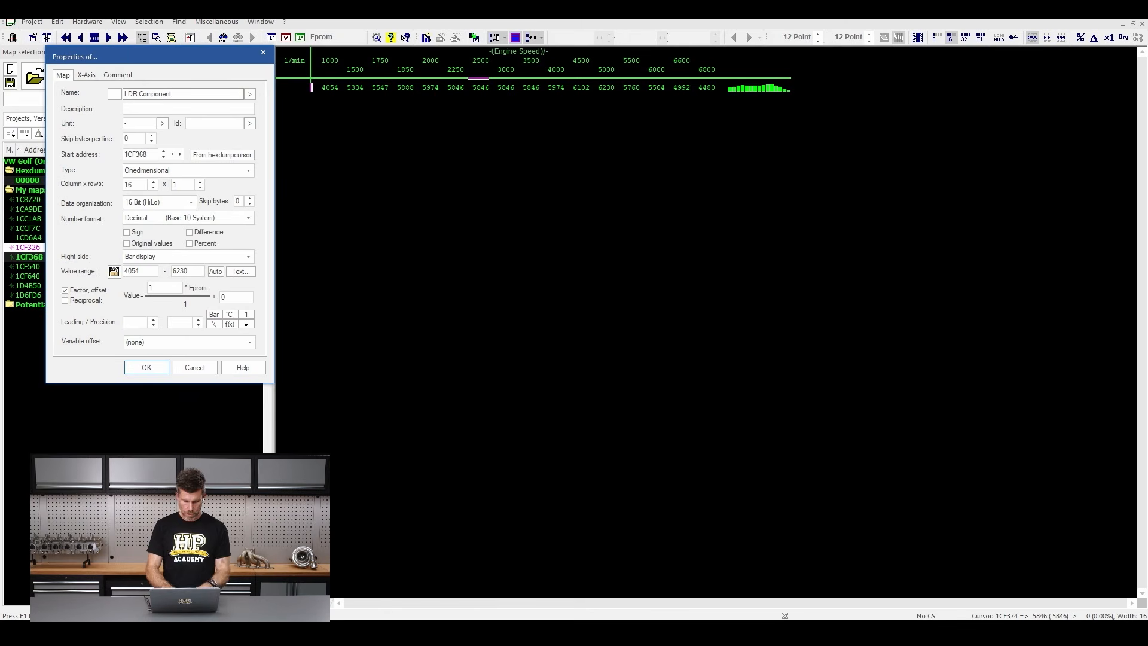
{"action": "type", "text": " Protection"}
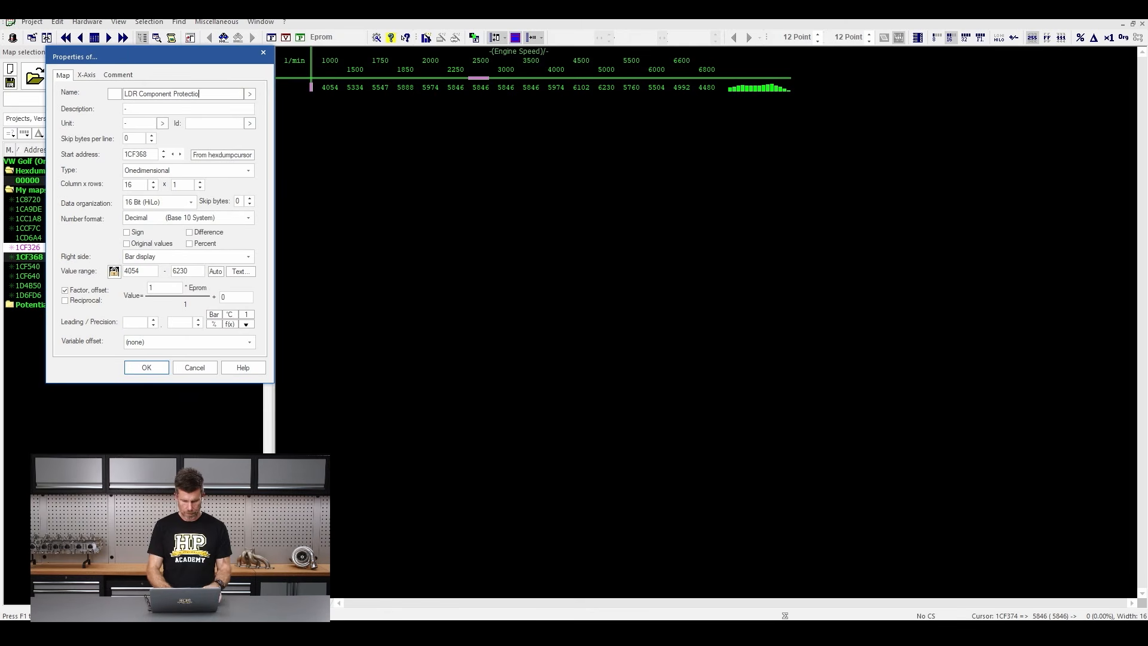
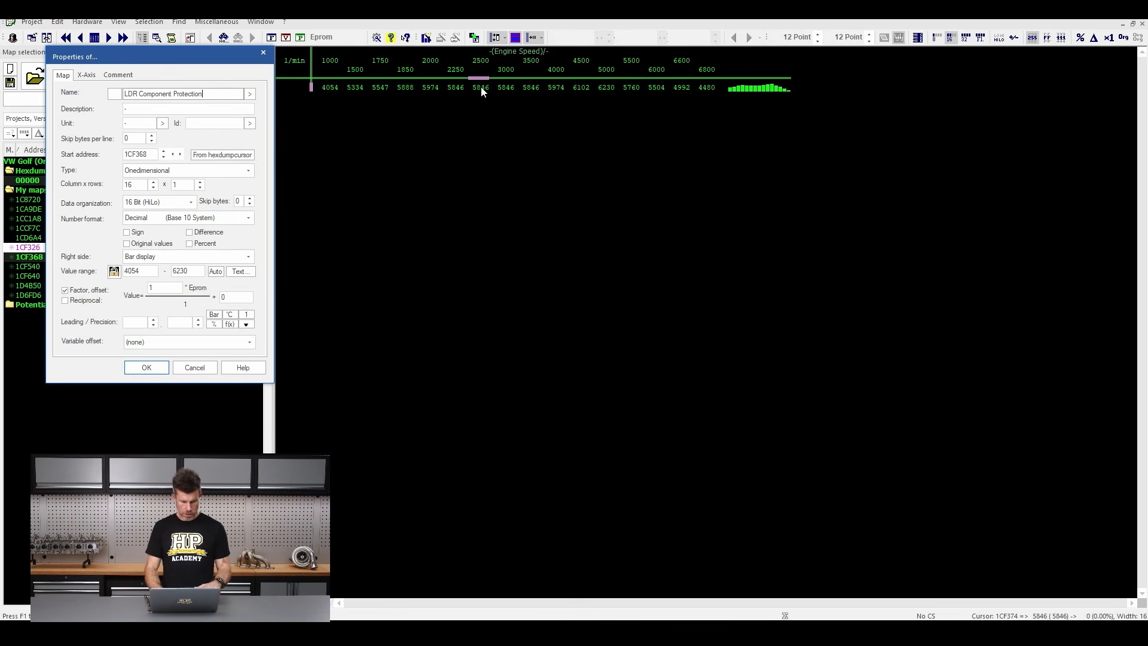
{"action": "key", "text": "ctrl+a"}
{"action": "key", "text": "ctrl+c"}
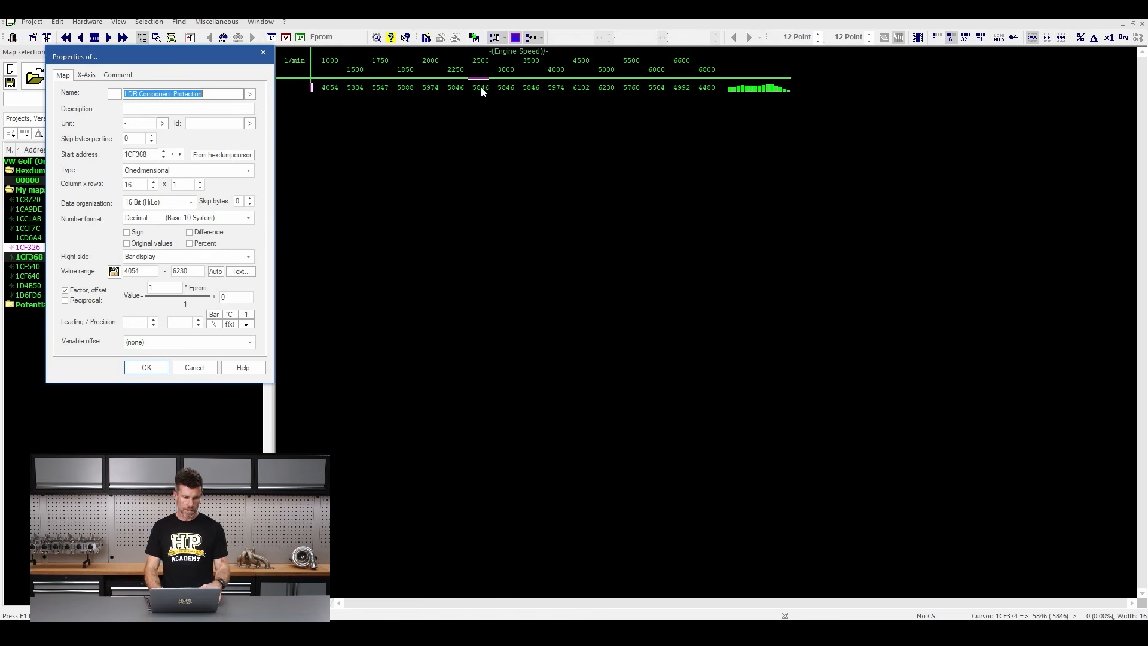
{"action": "key", "text": "Tab"}
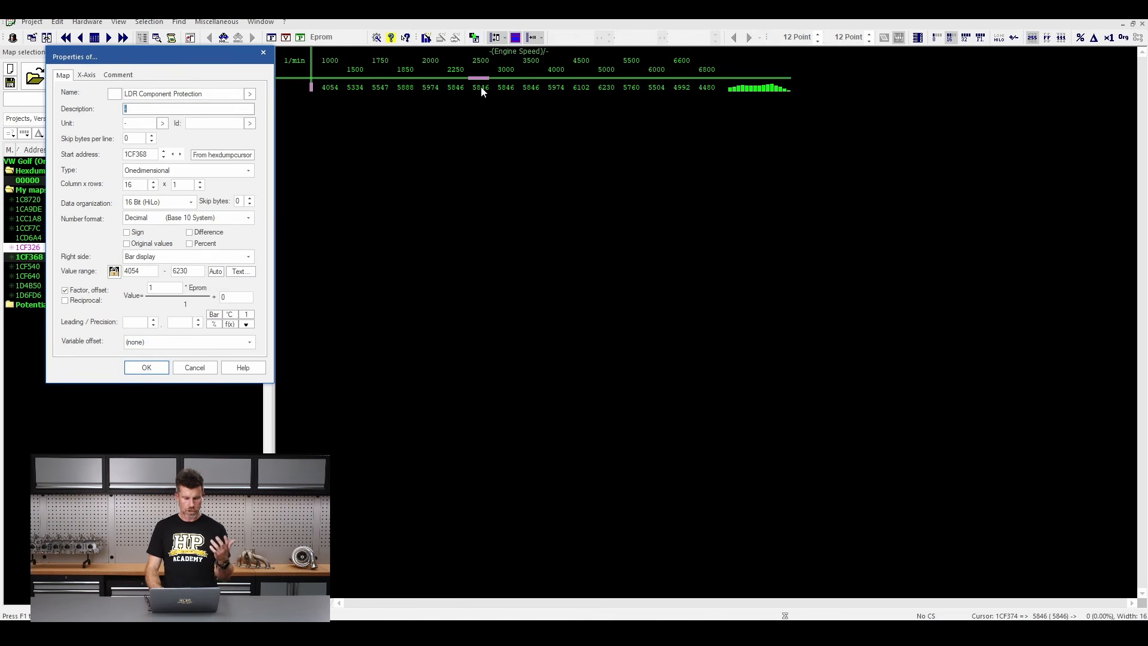
{"action": "key", "text": "ctrl+v"}
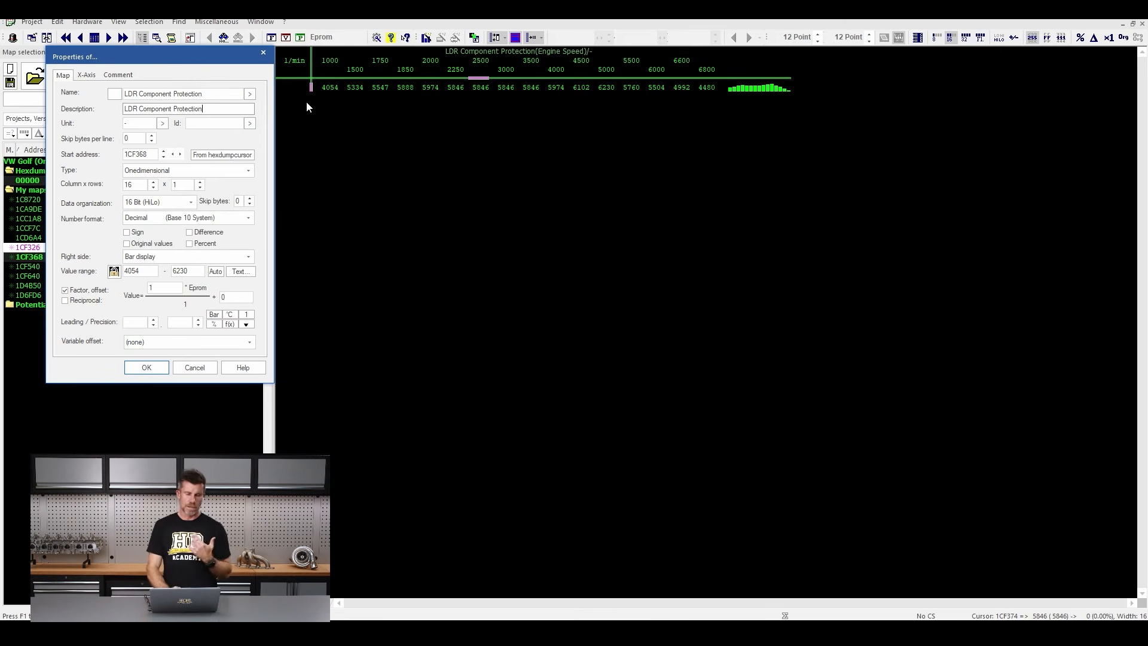
Set the LDR Component Protection map's unit to %, with a factor of 0.023438 and a precision of 1
{"action": "left_click", "coordinate": [163, 124]}
{"action": "left_click", "coordinate": [181, 123]}
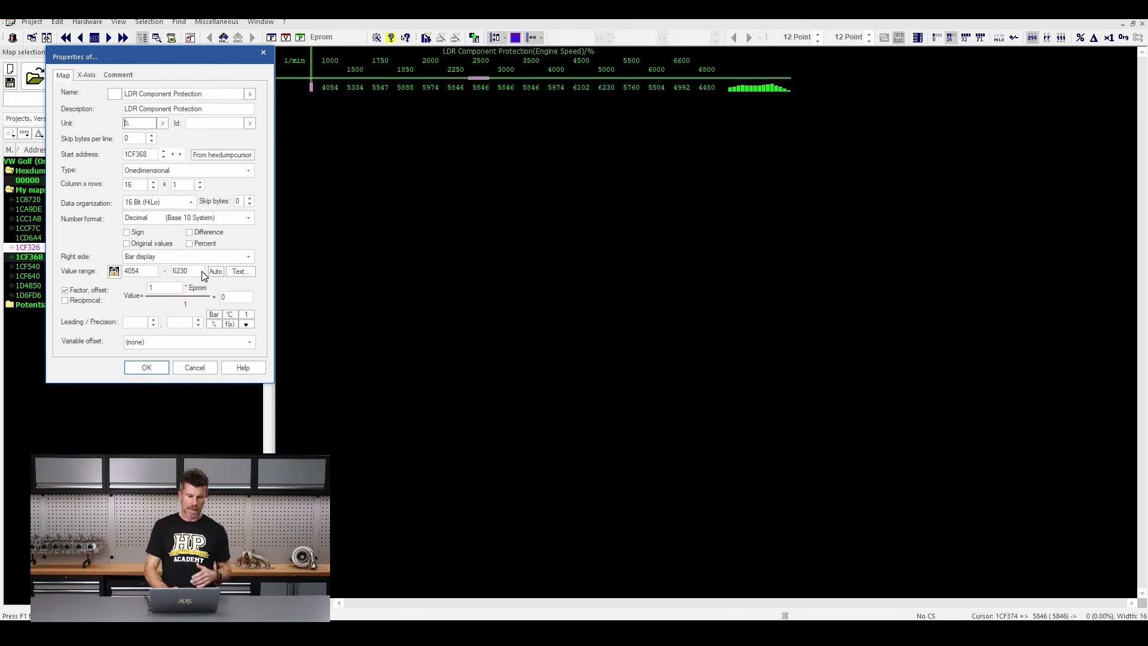
{"action": "double_click", "coordinate": [151, 288]}
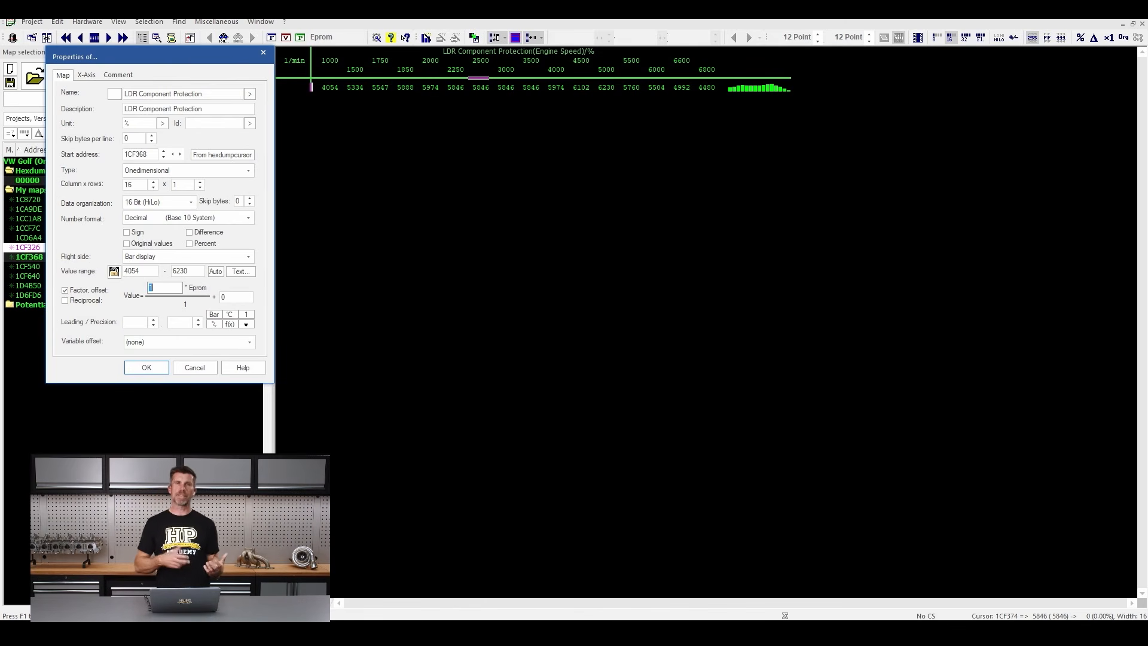
{"action": "type", "text": "0"}
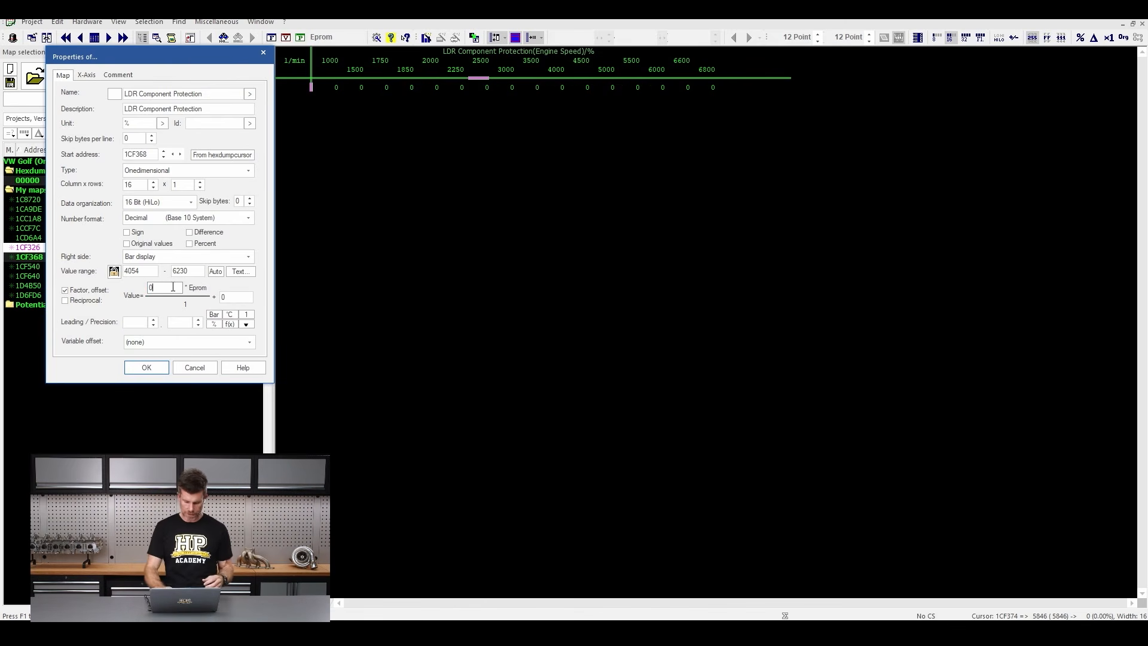
{"action": "type", "text": ".0234"}
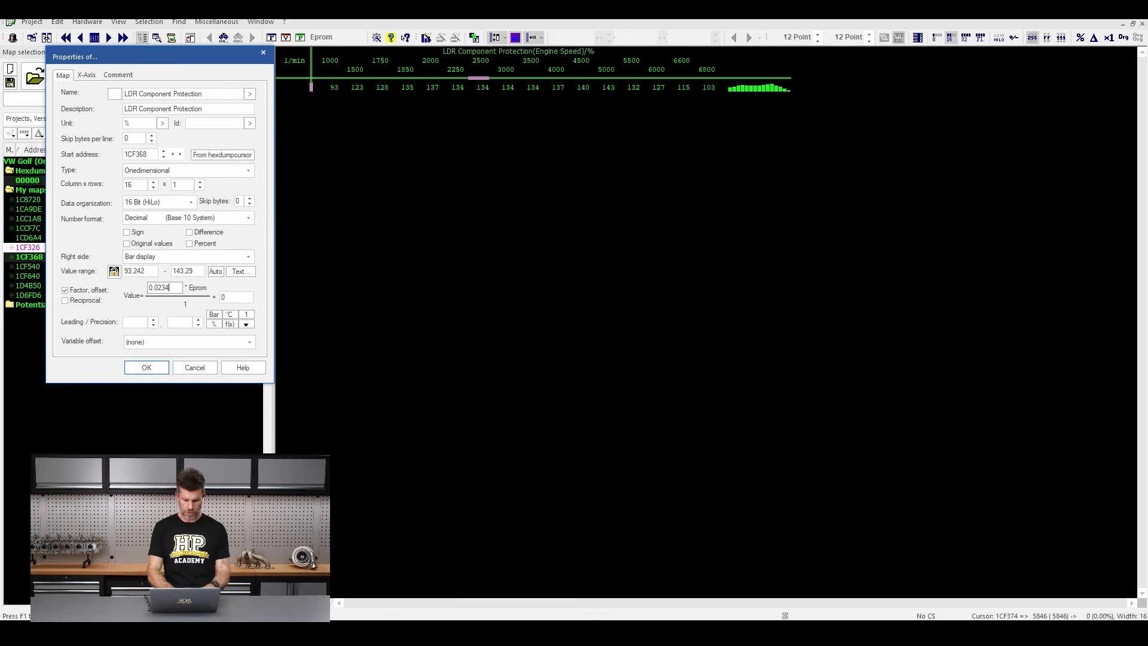
{"action": "type", "text": "38"}
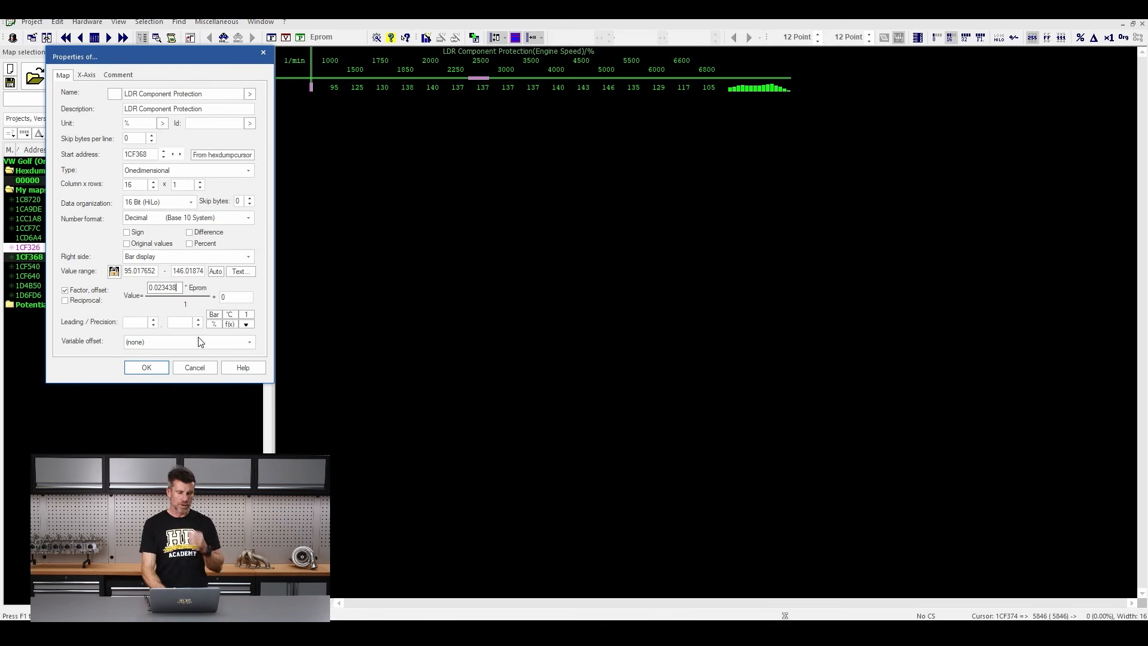
{"action": "mouse_move", "coordinate": [203, 305]}
{"action": "left_mouse_down"}
{"action": "mouse_move", "coordinate": [163, 312]}
{"action": "mouse_move", "coordinate": [197, 338]}
{"action": "mouse_move", "coordinate": [209, 314]}
{"action": "left_mouse_up"}
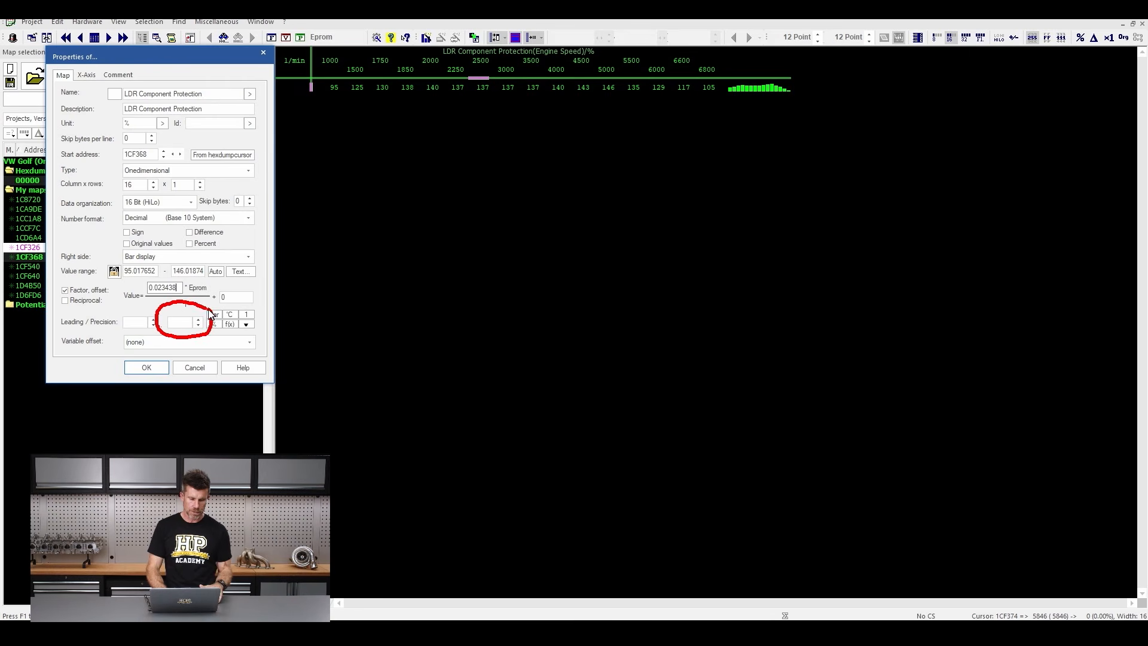
{"action": "left_click", "coordinate": [199, 319]}
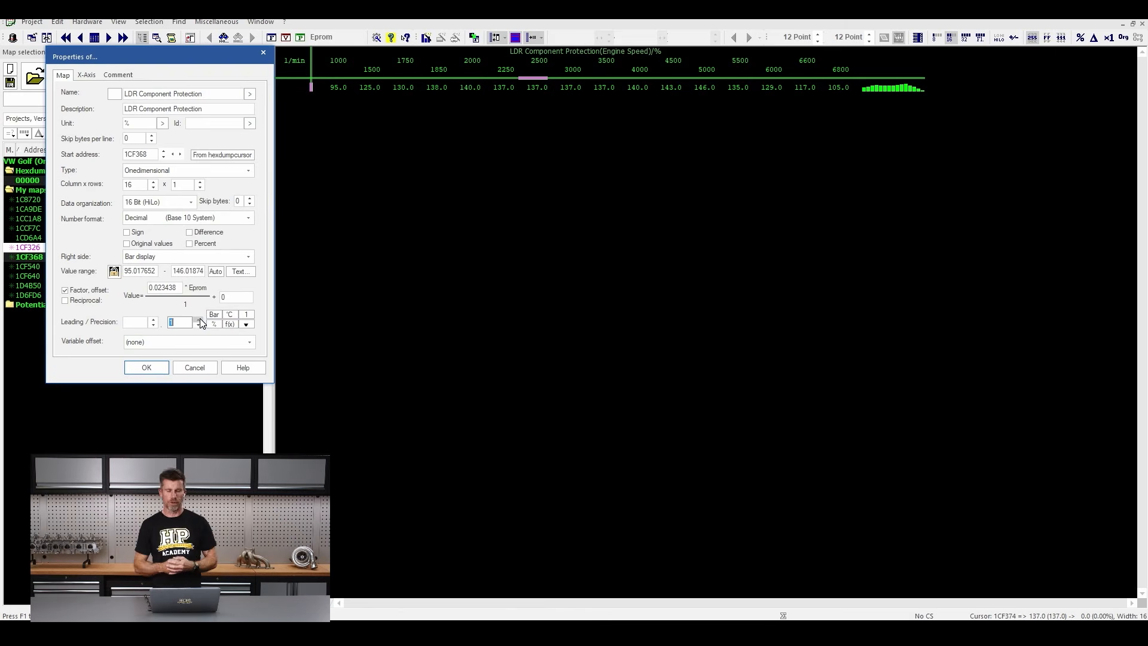
Switch to the Winols Binary numbers.txt notes in Notepad and review the non logic numbers
{"action": "left_click", "coordinate": [373, 631]}
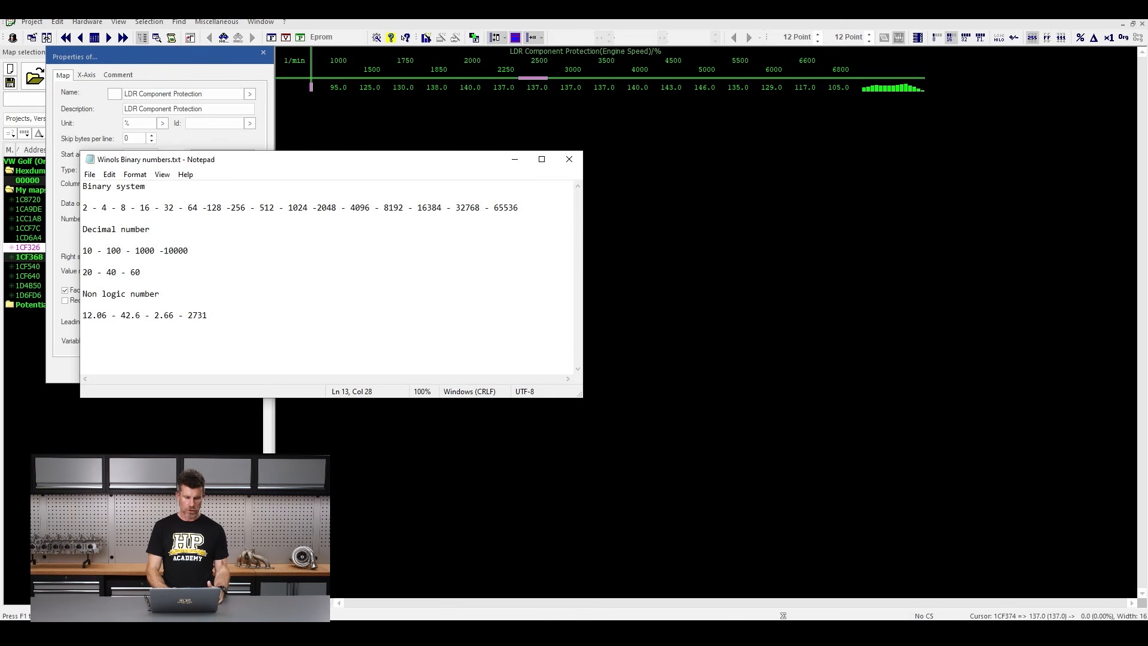
{"action": "mouse_move", "coordinate": [272, 295]}
{"action": "left_mouse_down"}
{"action": "mouse_move", "coordinate": [79, 283]}
{"action": "mouse_move", "coordinate": [111, 345]}
{"action": "mouse_move", "coordinate": [258, 299]}
{"action": "left_mouse_up"}
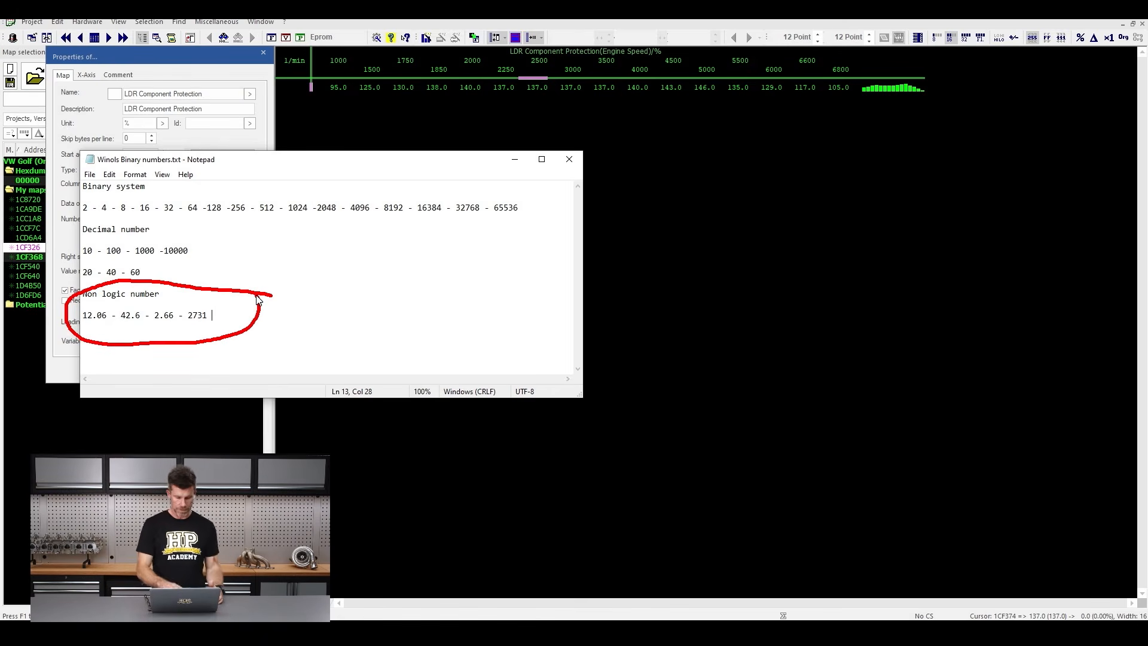
{"action": "key", "text": "Escape"}
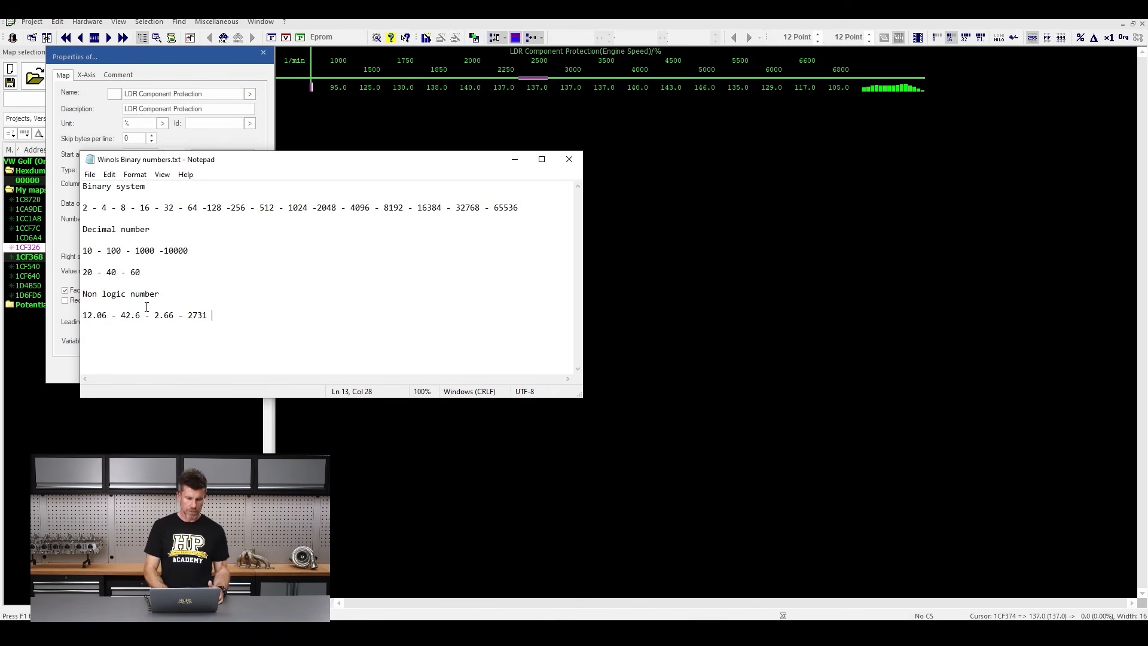
{"action": "mouse_move", "coordinate": [146, 306]}
{"action": "left_mouse_down"}
{"action": "mouse_move", "coordinate": [112, 327]}
{"action": "mouse_move", "coordinate": [157, 312]}
{"action": "mouse_move", "coordinate": [150, 305]}
{"action": "left_mouse_up"}
{"action": "key", "text": "Escape"}
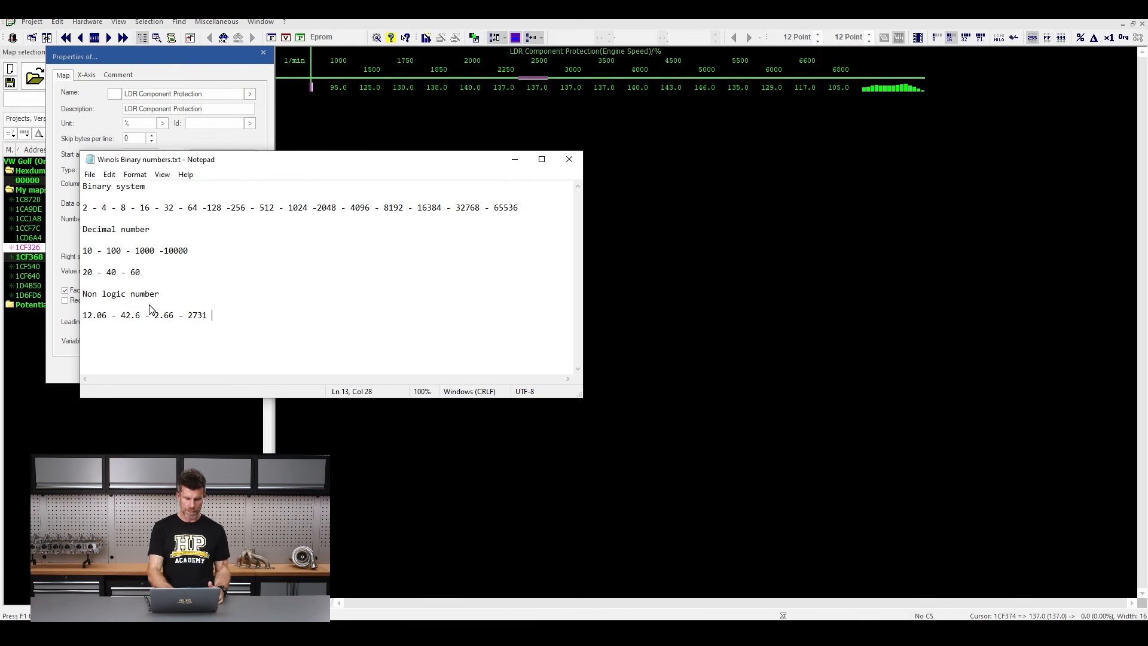
{"action": "left_click", "coordinate": [512, 162]}
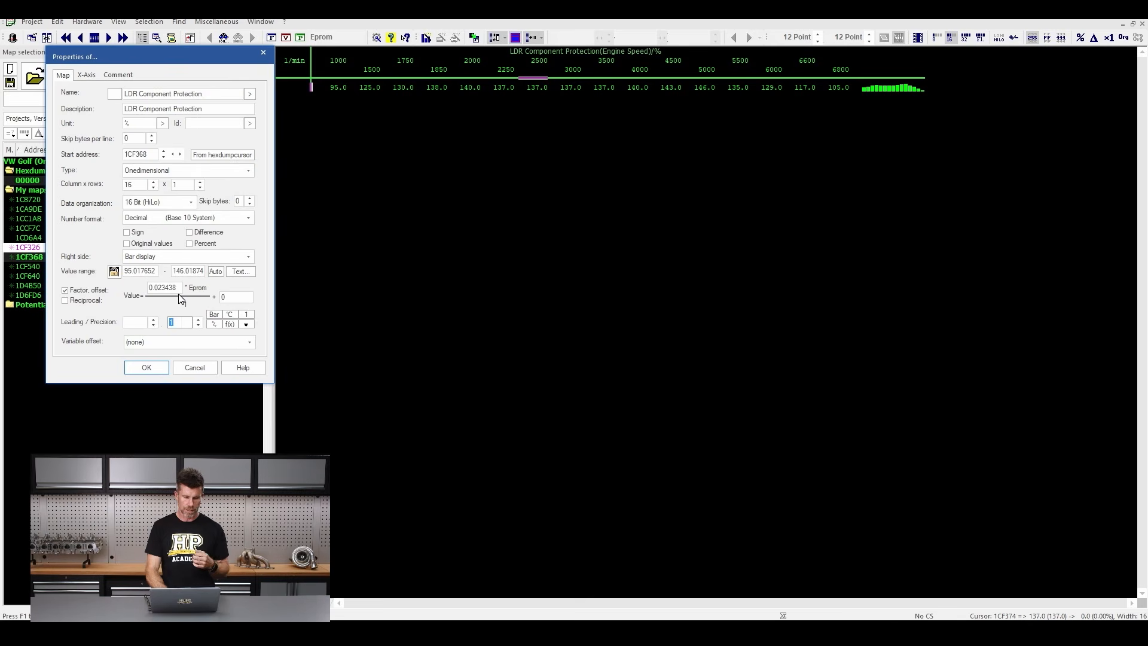
Reset the map's factor to 1 and try calculating a factor from the output formula with a divisor of 42.6
{"action": "left_click", "coordinate": [178, 288]}
{"action": "left_click_drag", "start_coordinate": [178, 288], "coordinate": [122, 291]}
{"action": "type", "text": "1"}
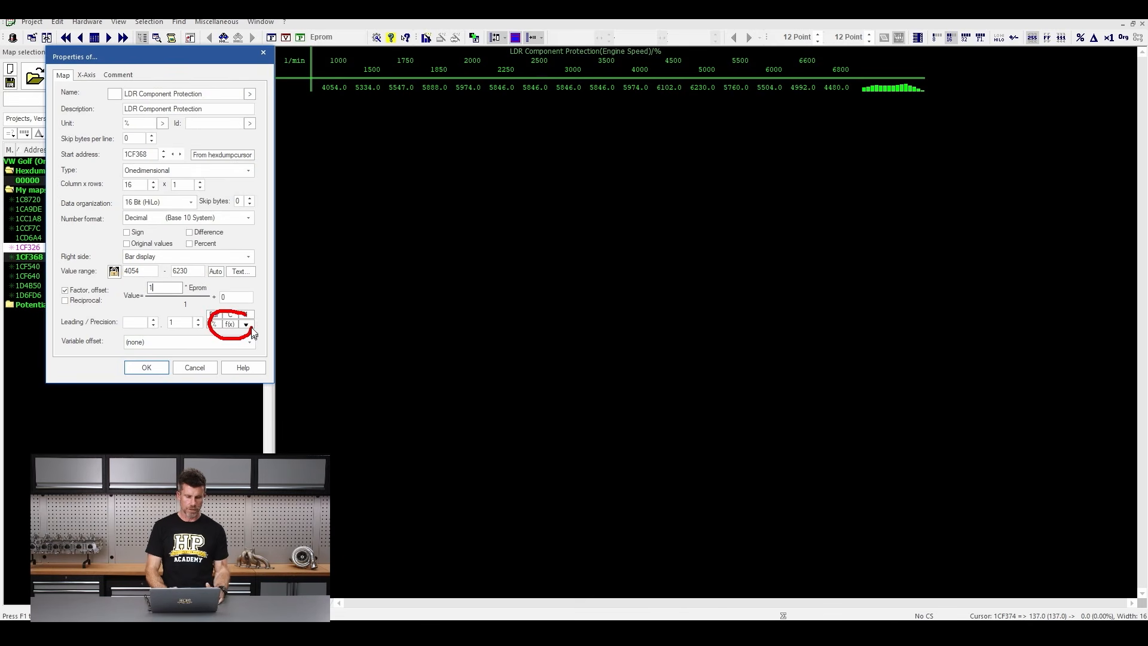
{"action": "left_click", "coordinate": [228, 324]}
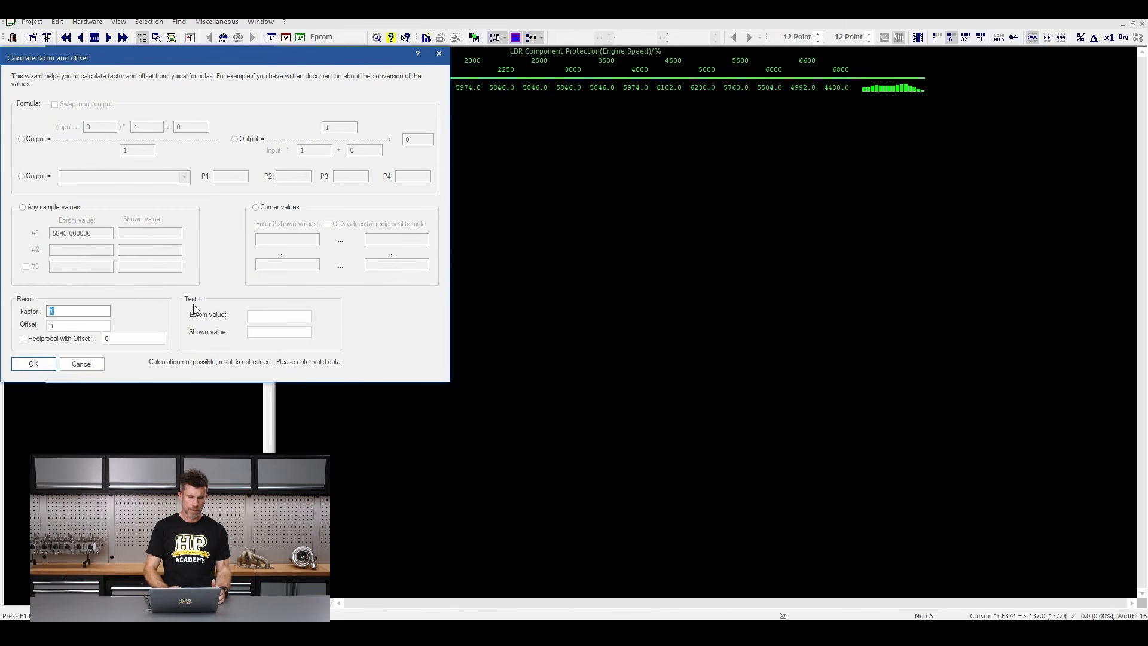
{"action": "left_click", "coordinate": [22, 139]}
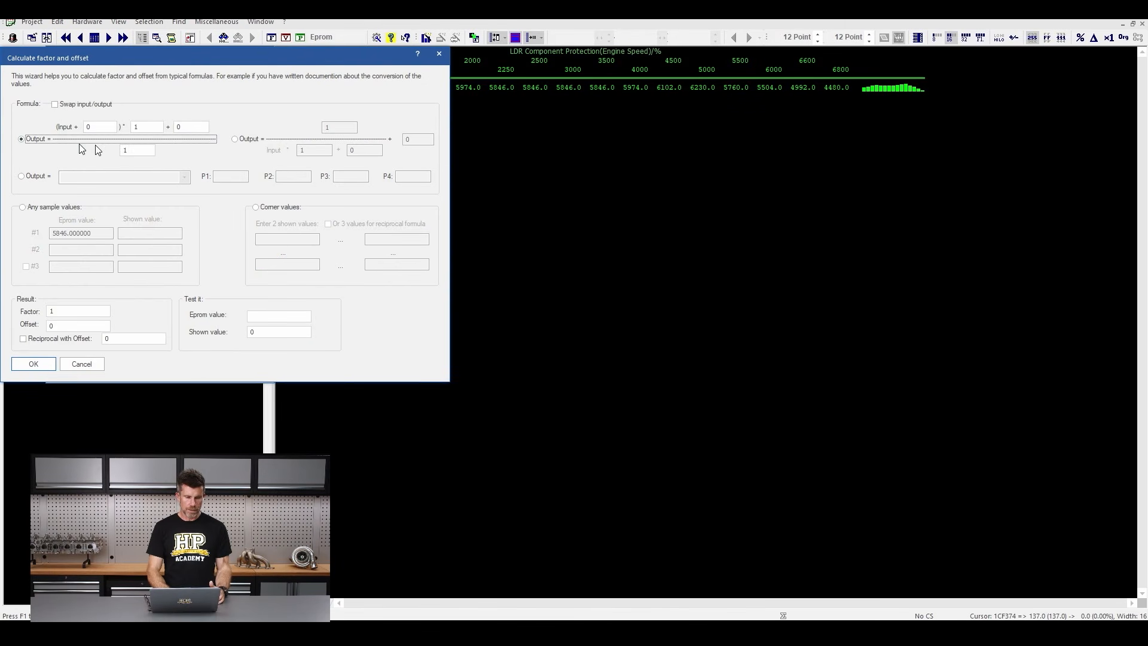
{"action": "double_click", "coordinate": [137, 150]}
{"action": "type", "text": "4"}
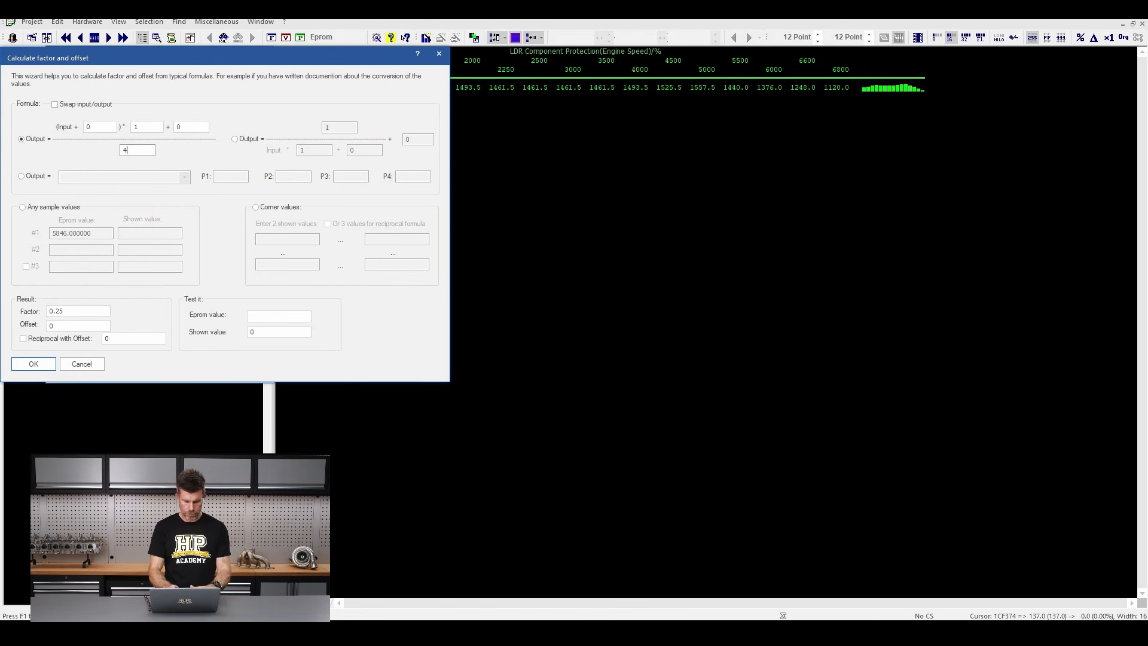
{"action": "type", "text": "2.6"}
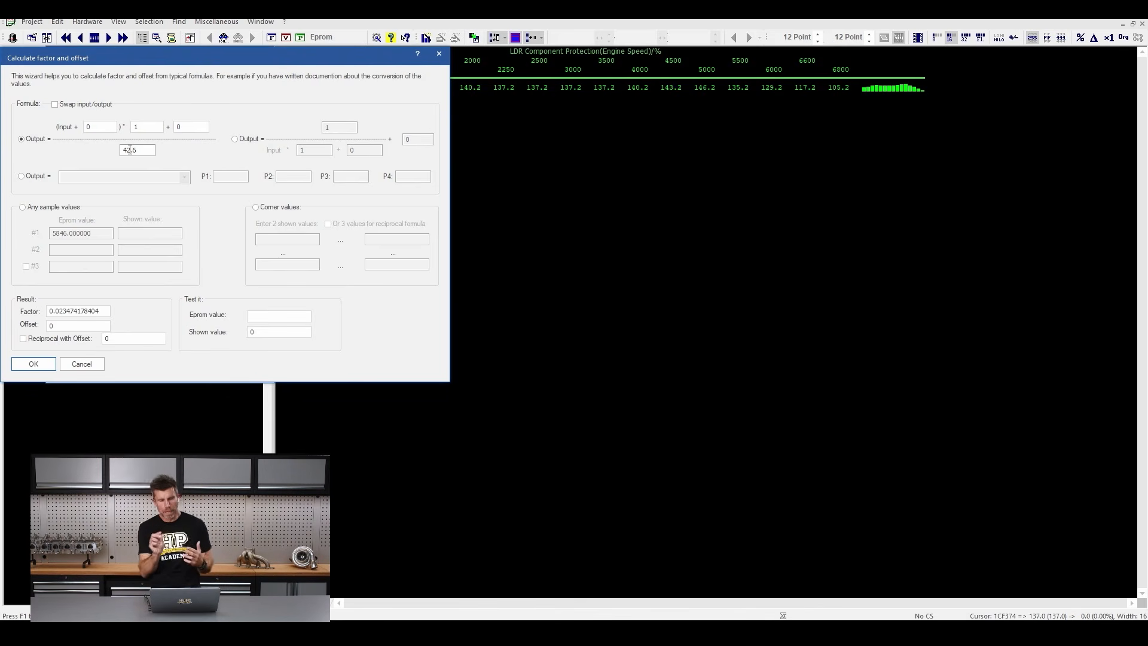
{"action": "mouse_move", "coordinate": [118, 309]}
{"action": "left_mouse_down"}
{"action": "mouse_move", "coordinate": [45, 299]}
{"action": "mouse_move", "coordinate": [51, 321]}
{"action": "mouse_move", "coordinate": [138, 321]}
{"action": "left_mouse_up"}
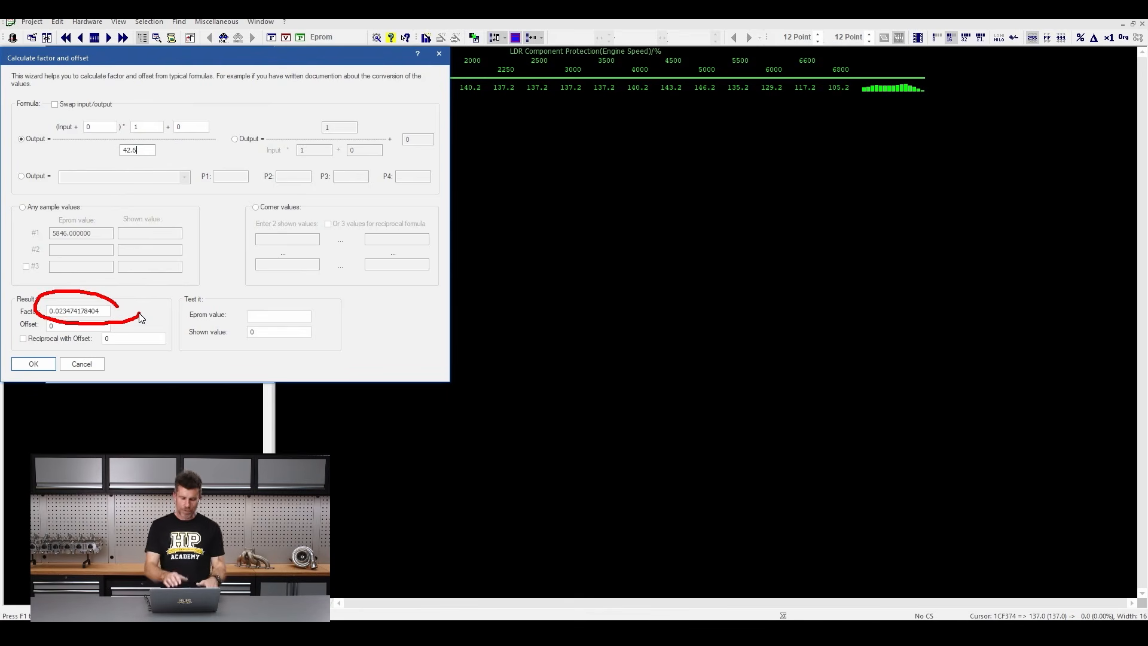
{"action": "key", "text": "Escape"}
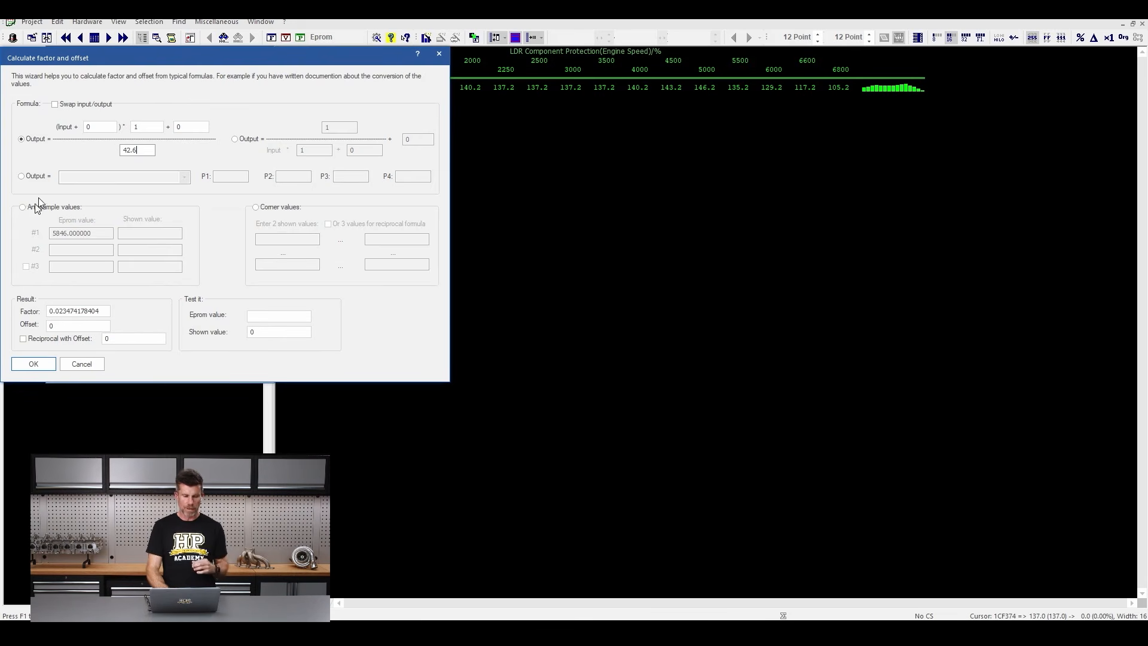
{"action": "left_click", "coordinate": [70, 363]}
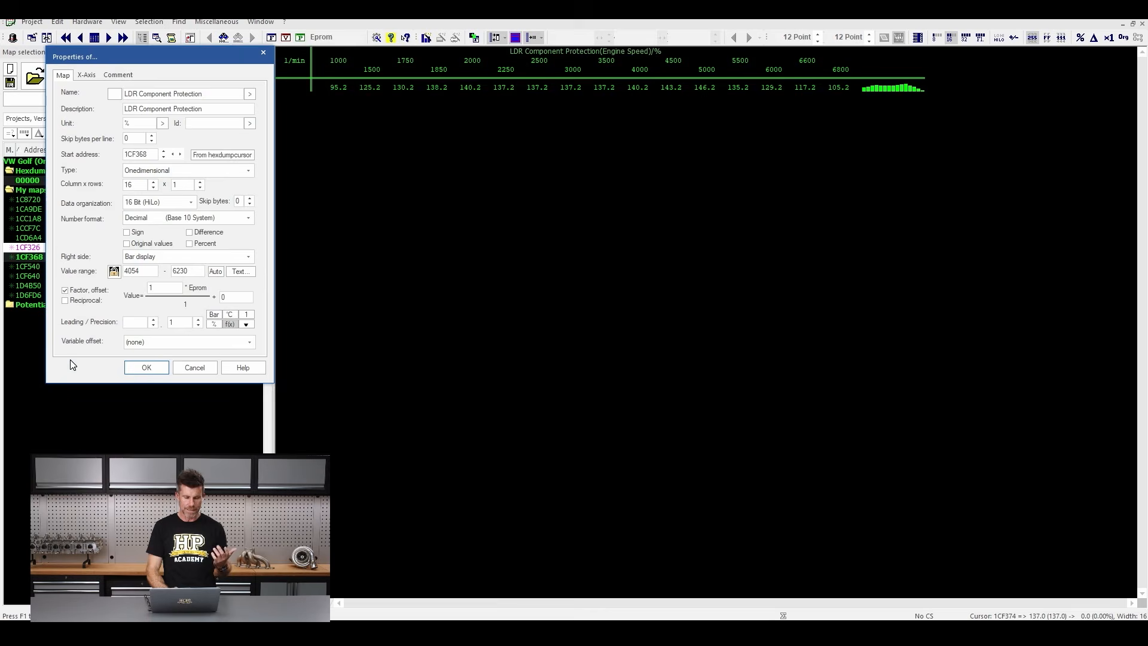
Set the map's factor to 0.023438, accept its properties, and return to the hexdump graph
{"action": "double_click", "coordinate": [153, 288]}
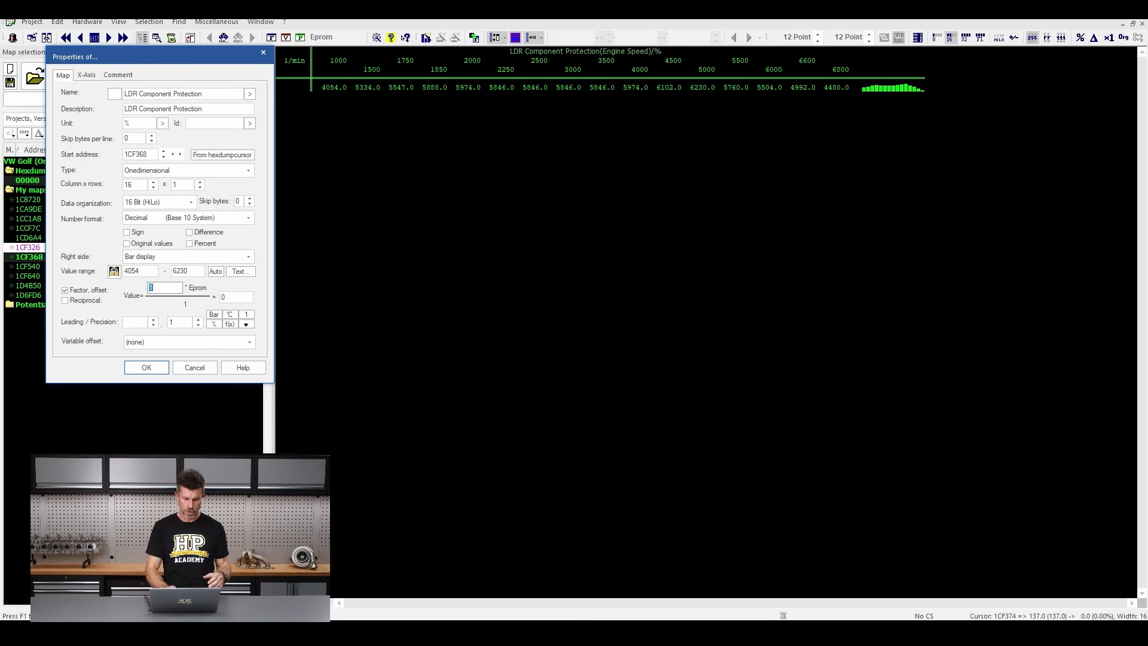
{"action": "type", "text": "0.0"}
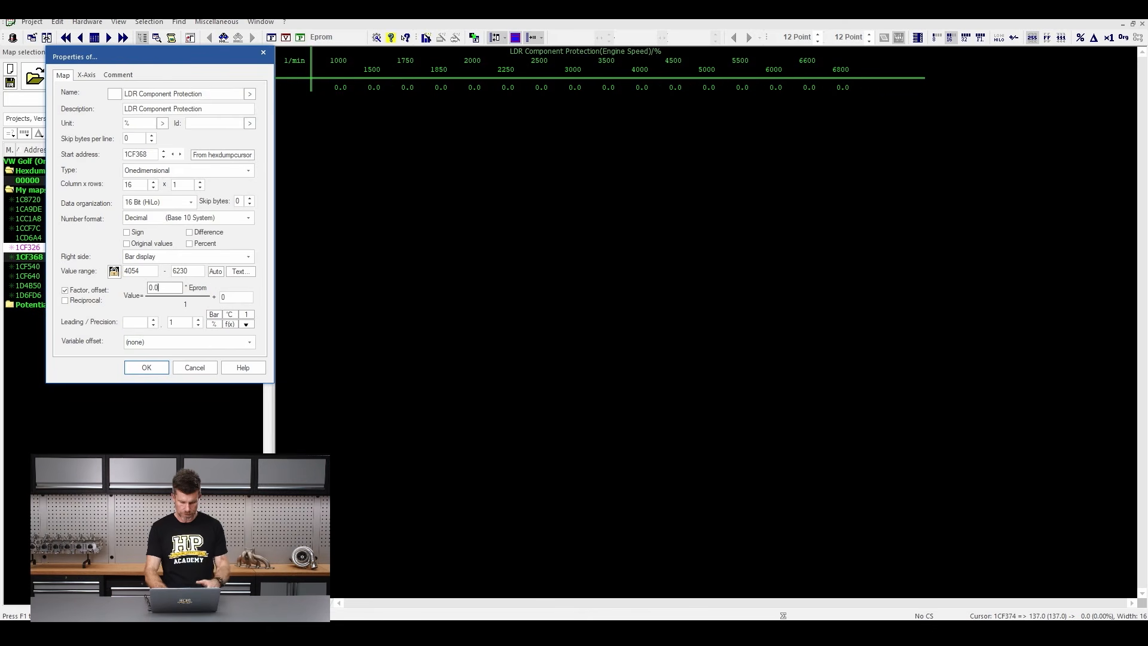
{"action": "type", "text": "23438"}
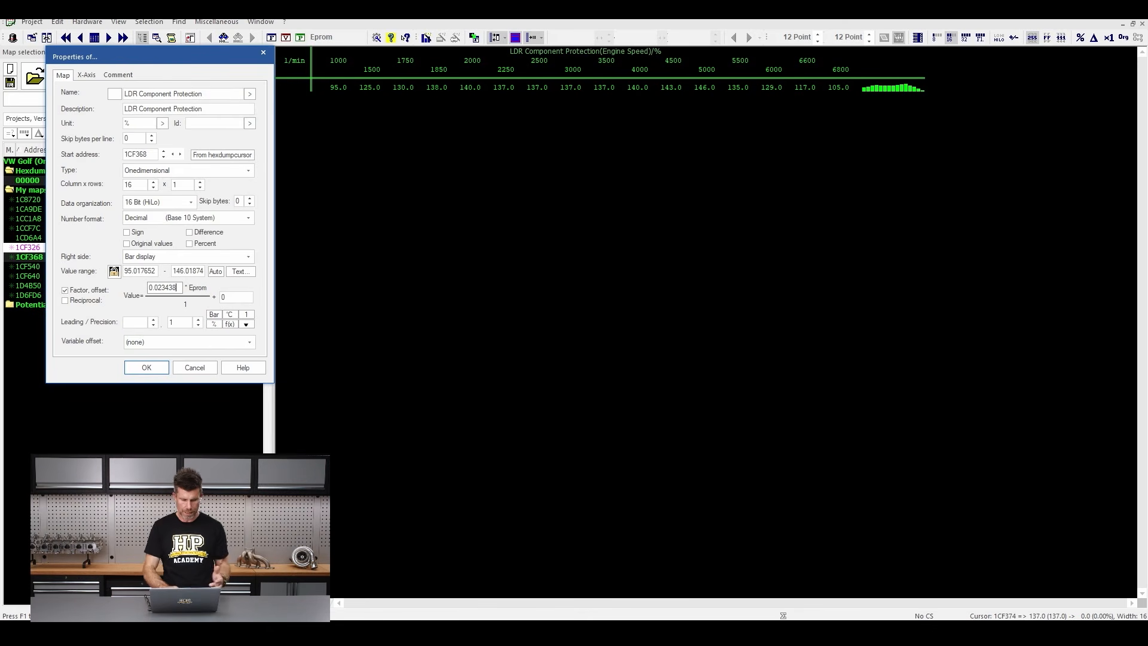
{"action": "left_click", "coordinate": [148, 367]}
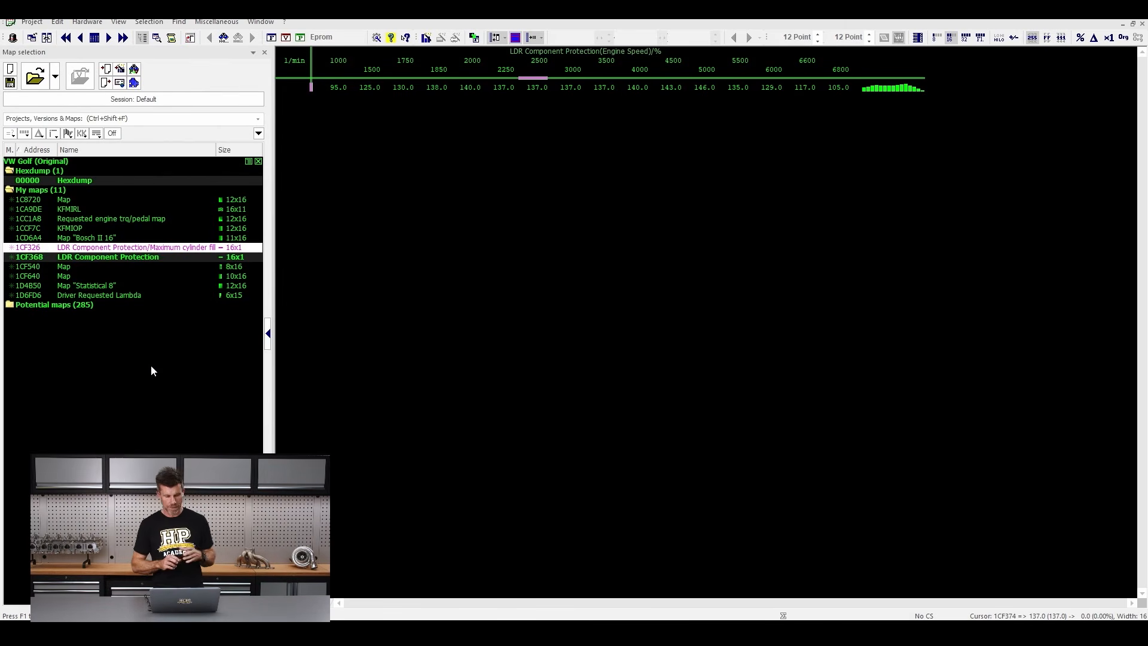
{"action": "key", "text": "Escape"}
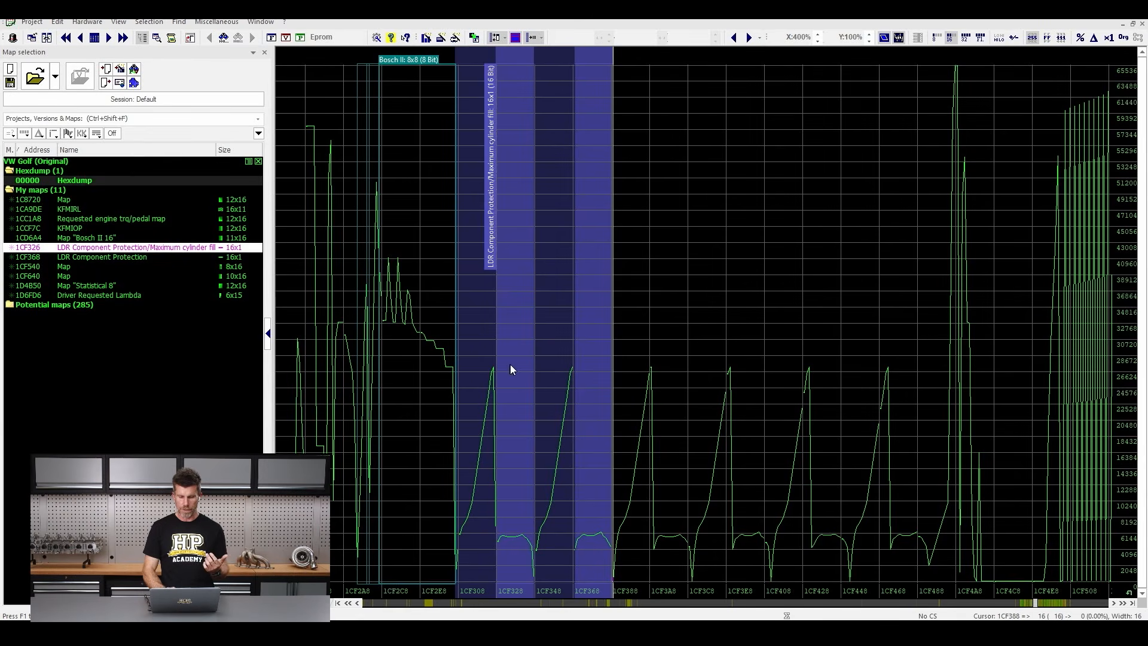
Select the unmarked data after the LDR Component Protection map, trim it to the 16x1 curve at 1CF3AA, and clear the selection
{"action": "left_click", "coordinate": [584, 377]}
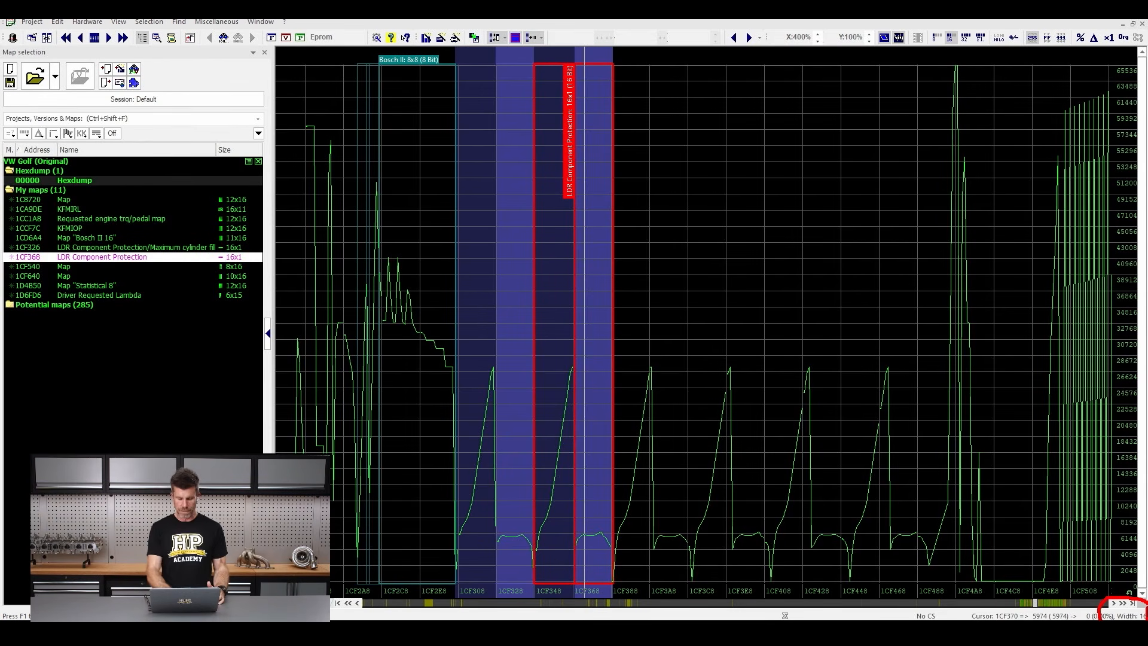
{"action": "mouse_move", "coordinate": [681, 469]}
{"action": "left_mouse_down"}
{"action": "mouse_move", "coordinate": [680, 432]}
{"action": "mouse_move", "coordinate": [644, 368]}
{"action": "mouse_move", "coordinate": [654, 556]}
{"action": "left_mouse_up"}
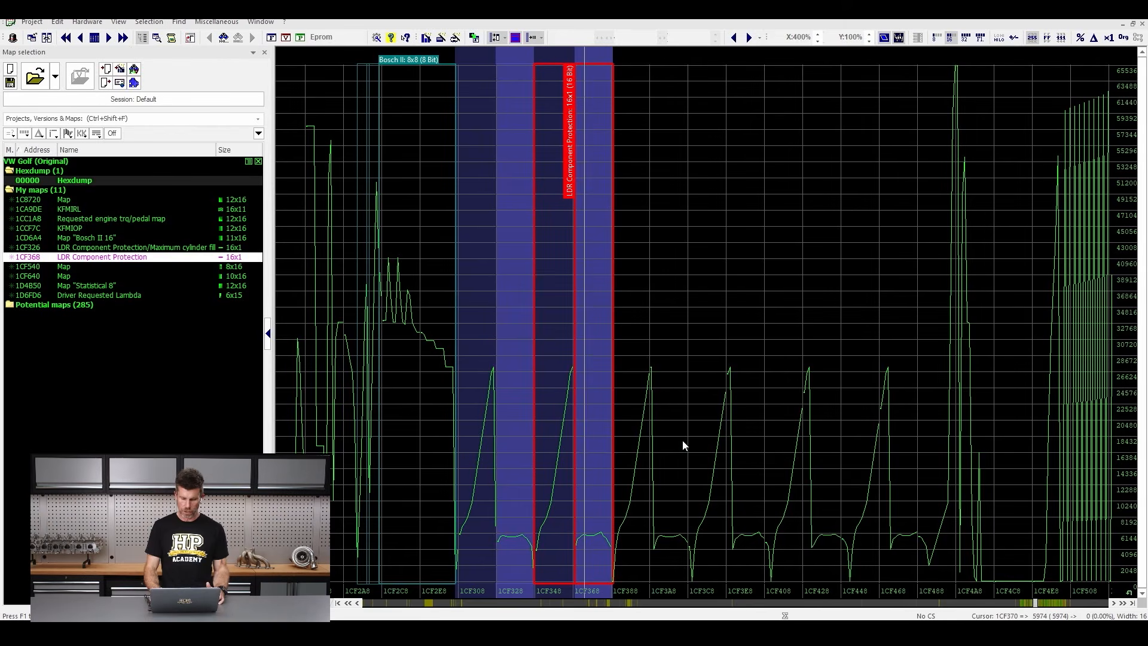
{"action": "key", "text": "Left"}
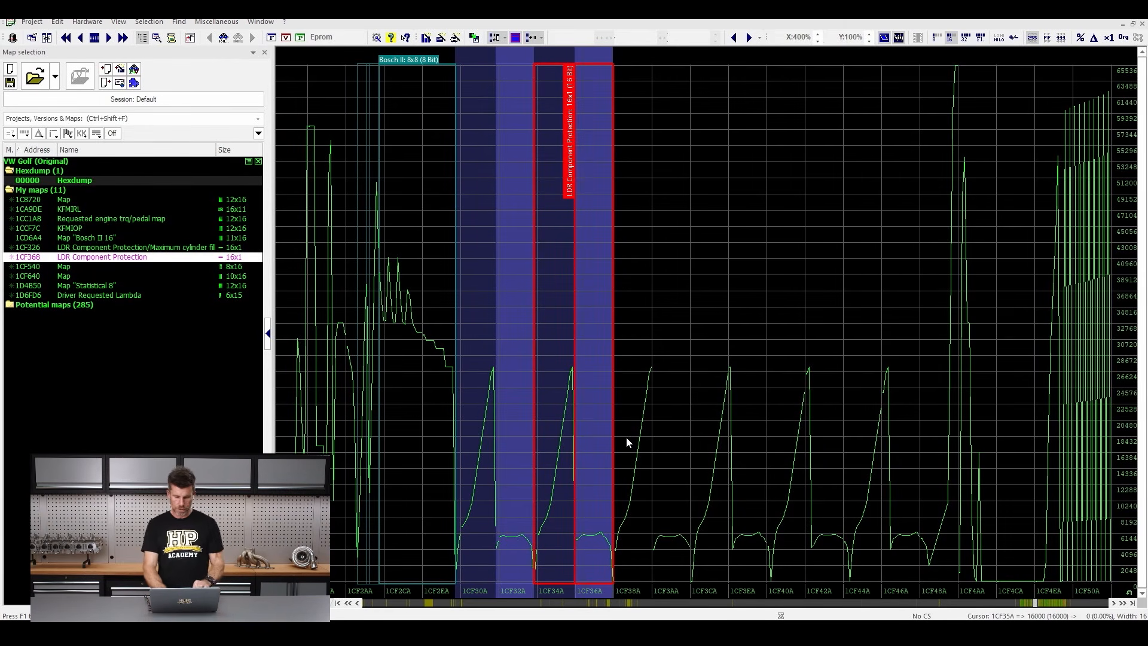
{"action": "left_click_drag", "start_coordinate": [626, 437], "coordinate": [724, 448]}
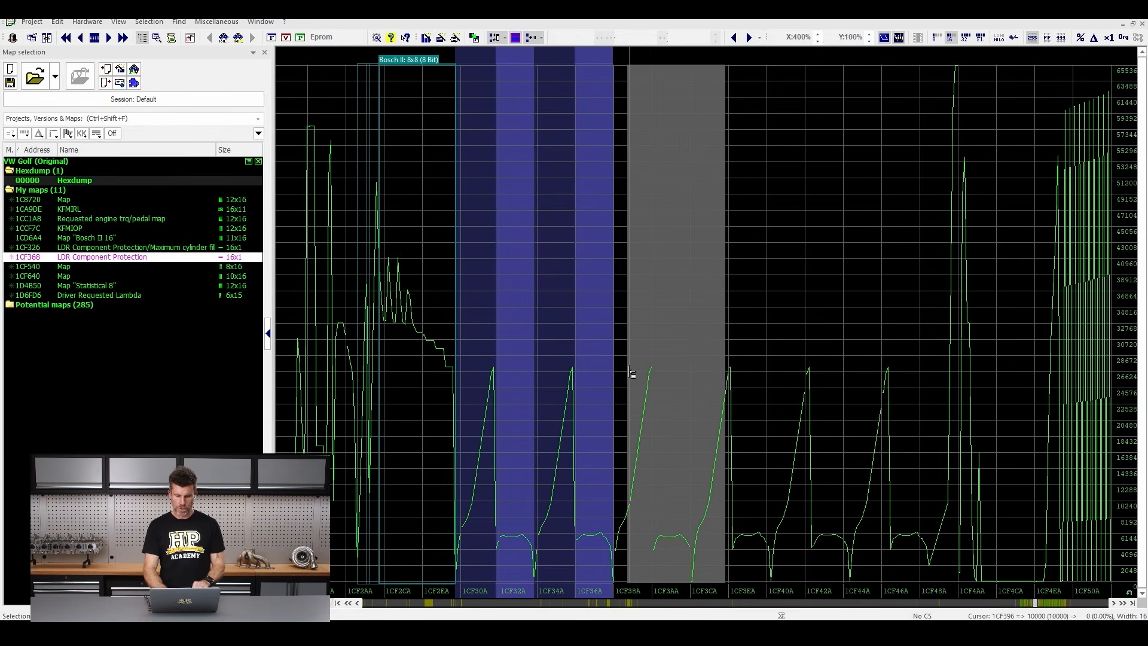
{"action": "left_click_drag", "start_coordinate": [631, 373], "coordinate": [654, 371]}
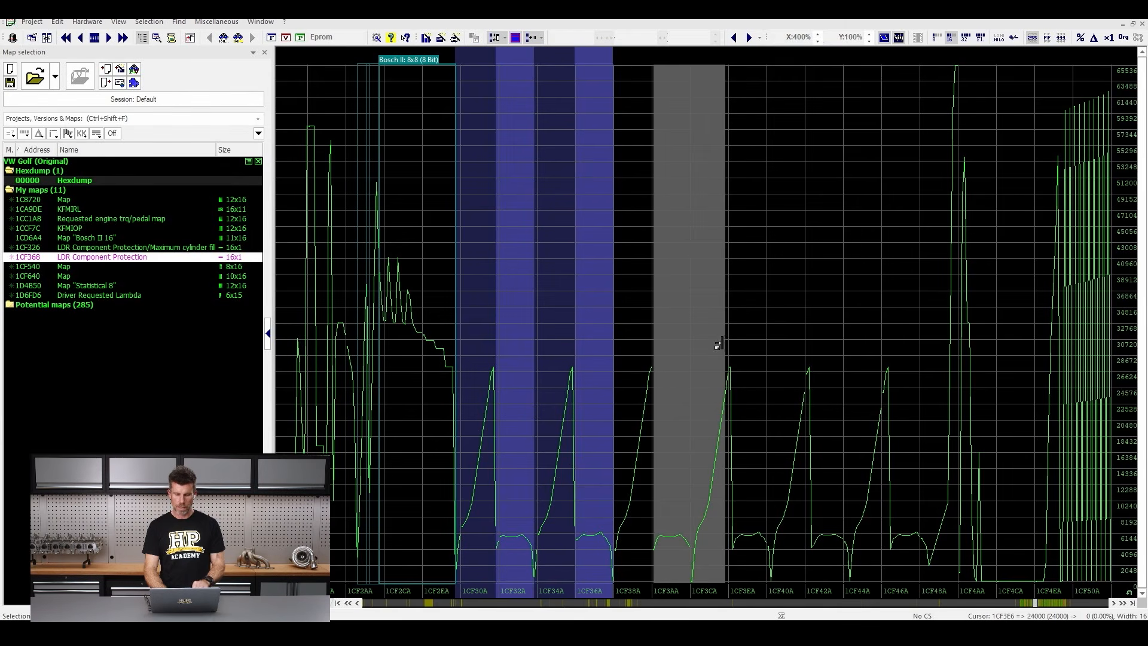
{"action": "left_click_drag", "start_coordinate": [725, 347], "coordinate": [667, 347]}
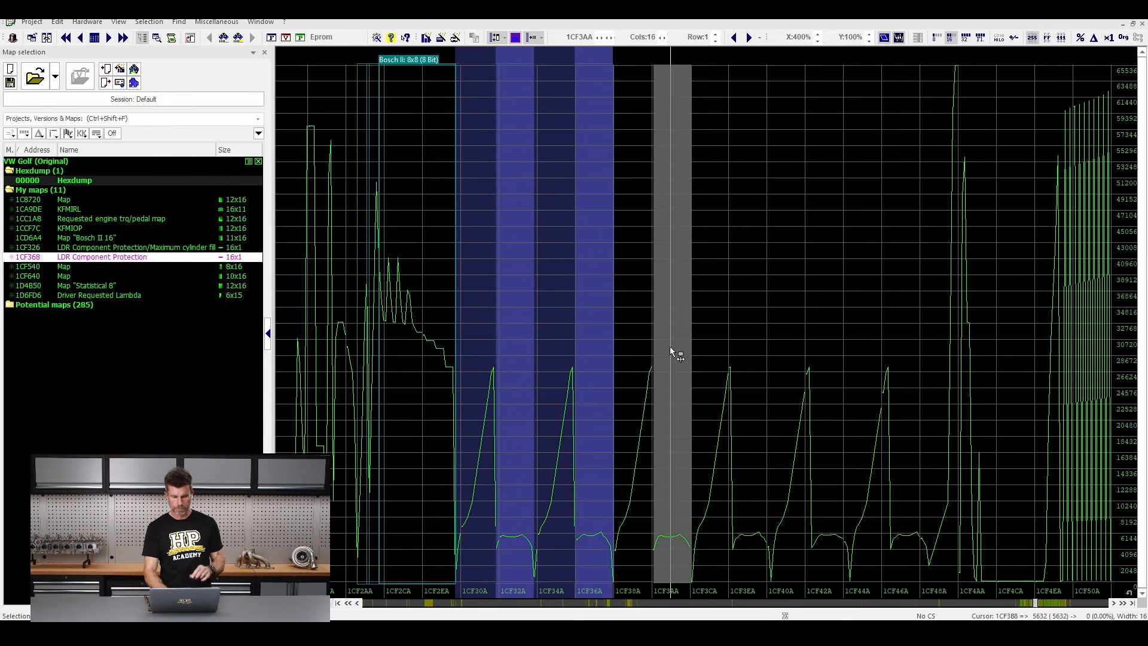
{"action": "key", "text": "k"}
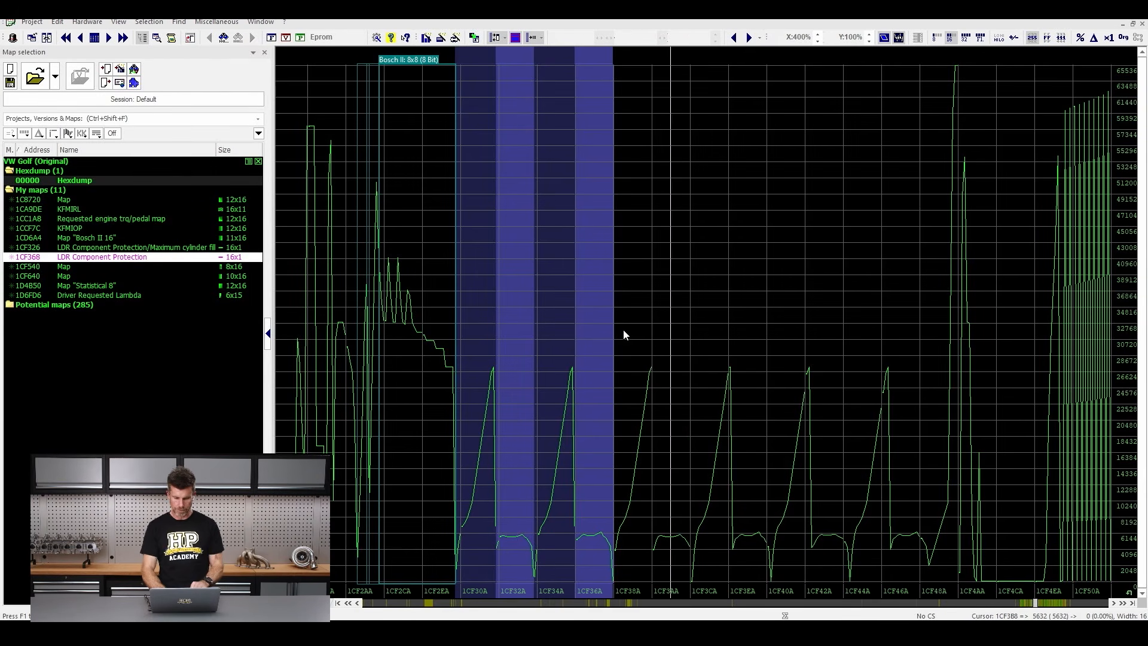
{"action": "left_click_drag", "start_coordinate": [620, 332], "coordinate": [752, 338]}
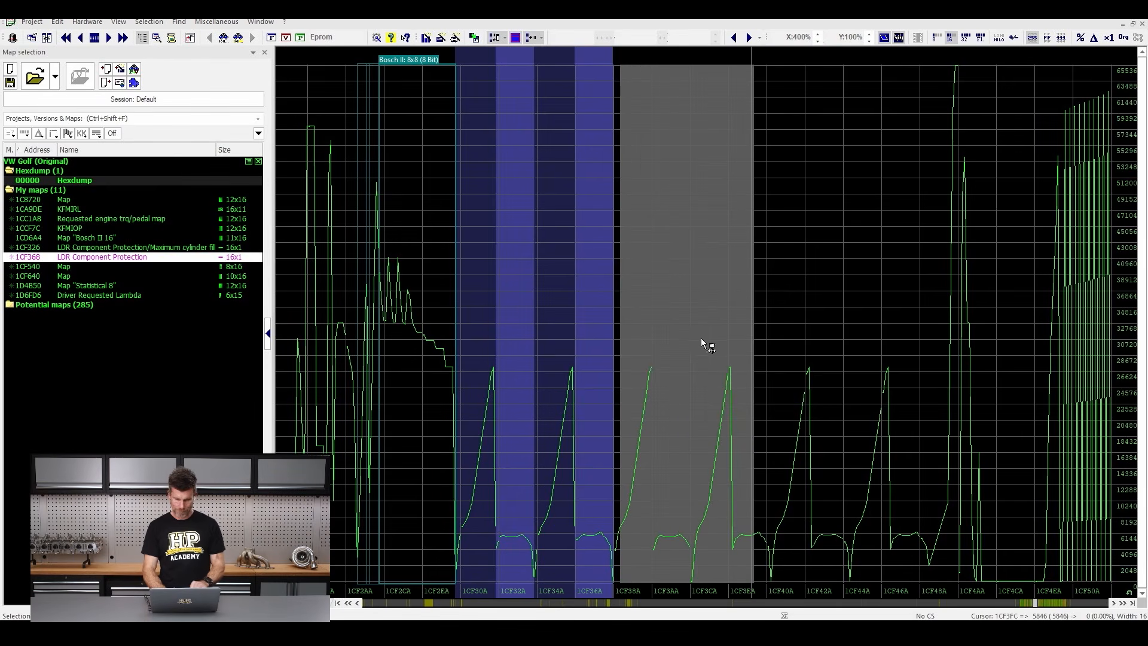
{"action": "left_click_drag", "start_coordinate": [623, 341], "coordinate": [658, 341]}
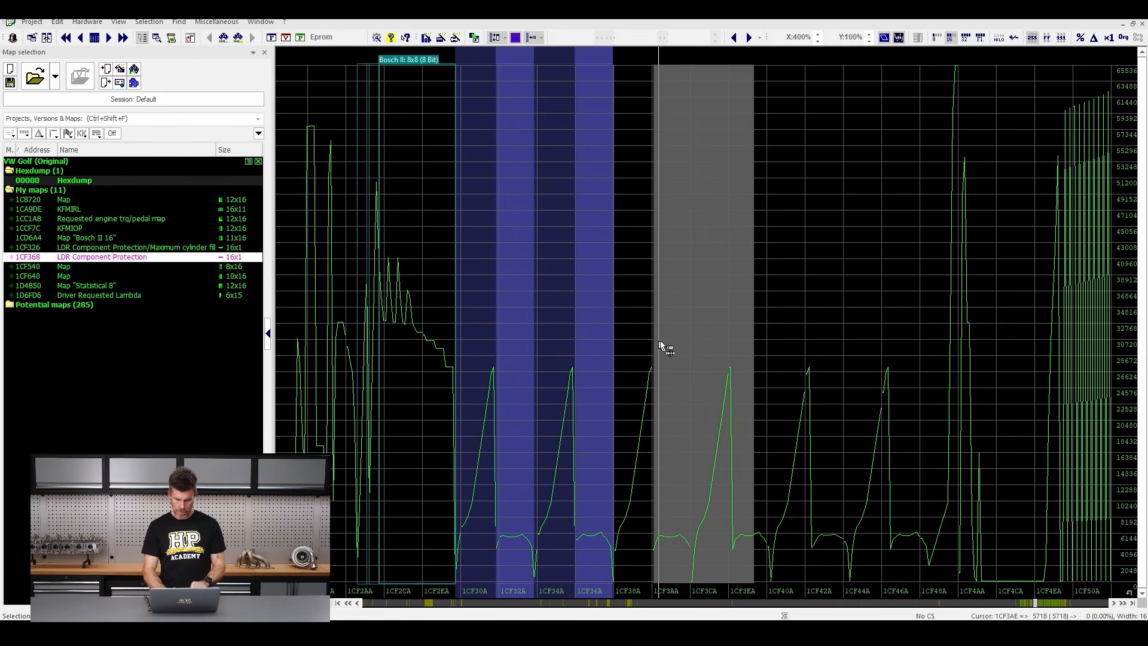
{"action": "left_click", "coordinate": [751, 338]}
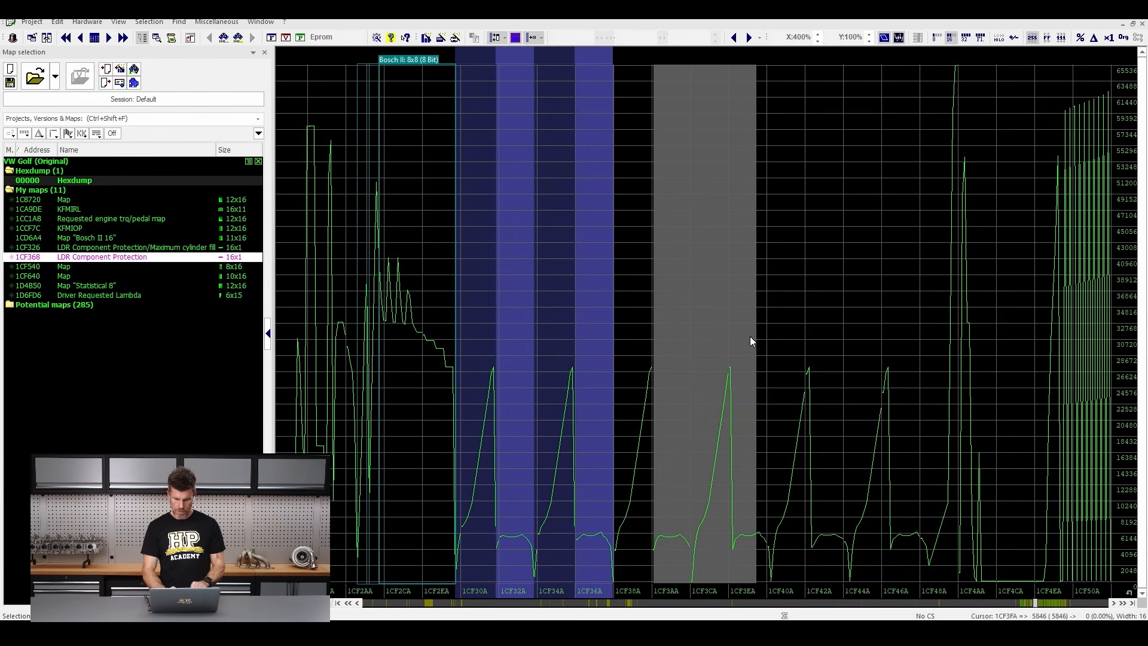
{"action": "left_click", "coordinate": [755, 339]}
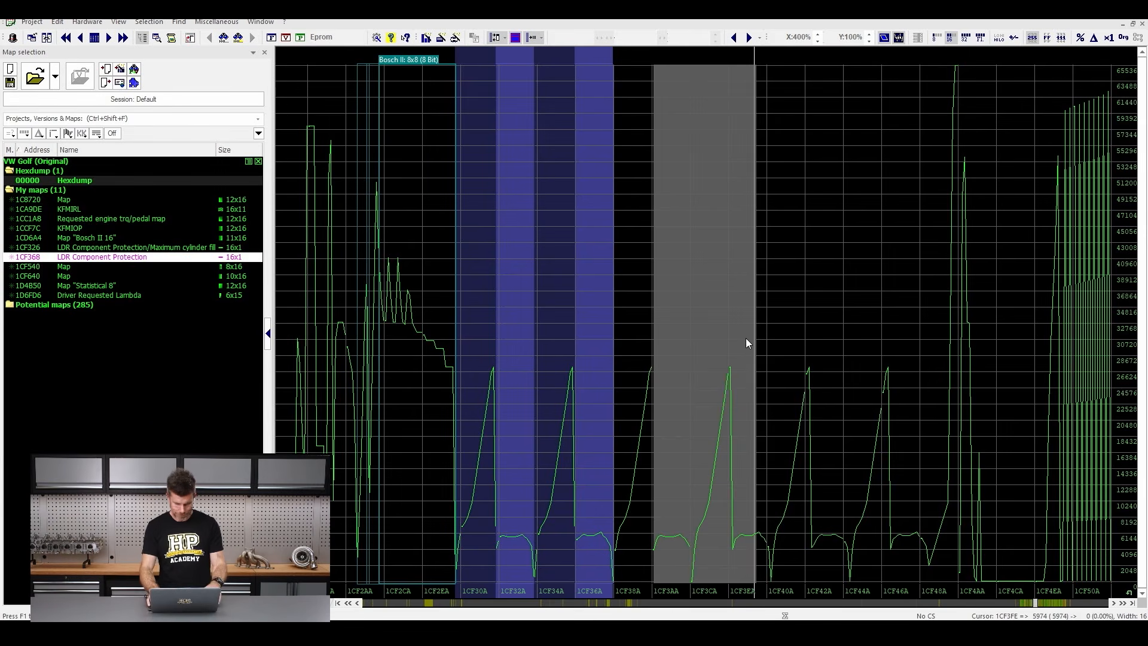
{"action": "key", "text": "Escape"}
Select the unmarked 16x1 curve at 1CF3AA in the hexdump graph, leaving out its axis data, and create a map from it
{"action": "left_click_drag", "start_coordinate": [620, 332], "coordinate": [741, 344]}
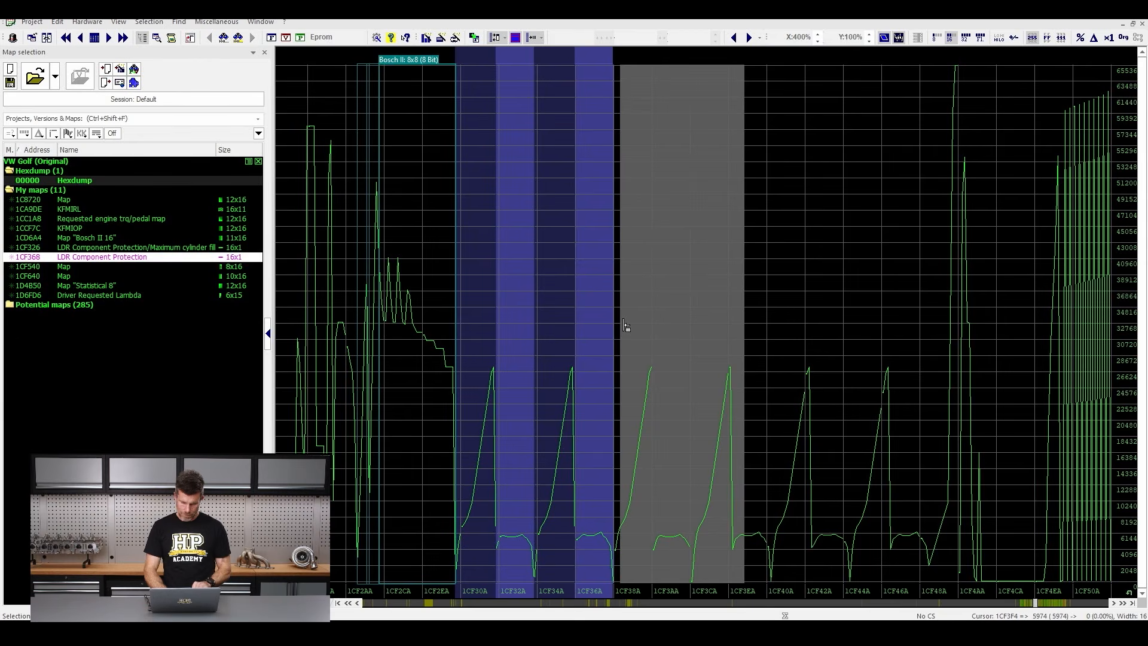
{"action": "left_click_drag", "start_coordinate": [623, 327], "coordinate": [656, 329]}
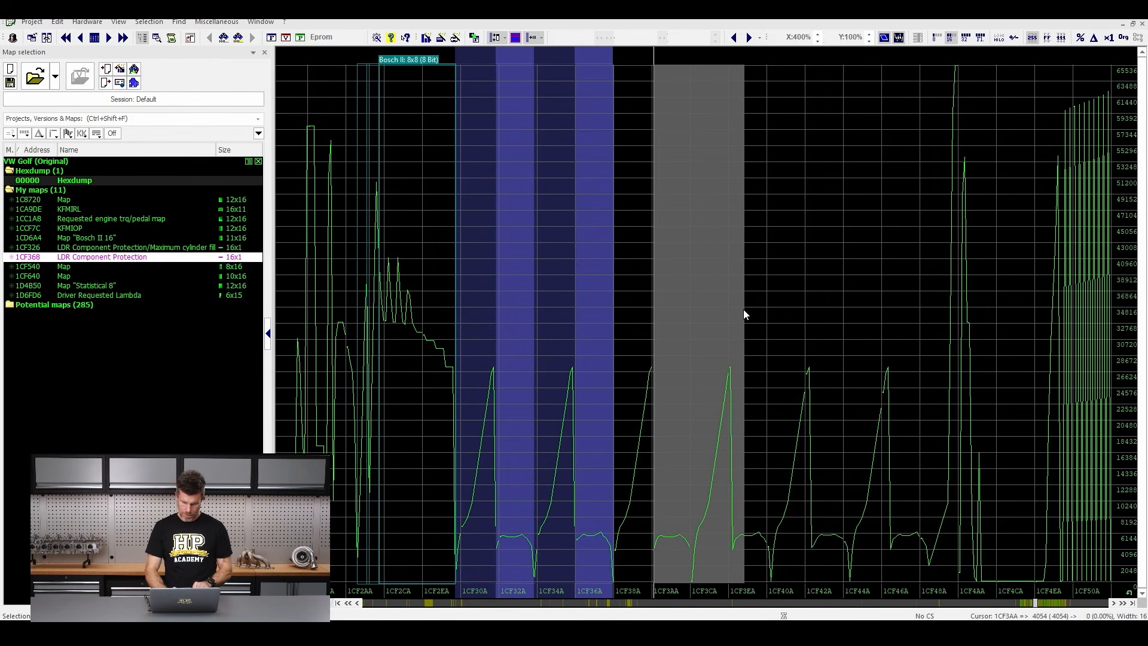
{"action": "left_click_drag", "start_coordinate": [744, 314], "coordinate": [674, 313]}
{"action": "key", "text": "k"}
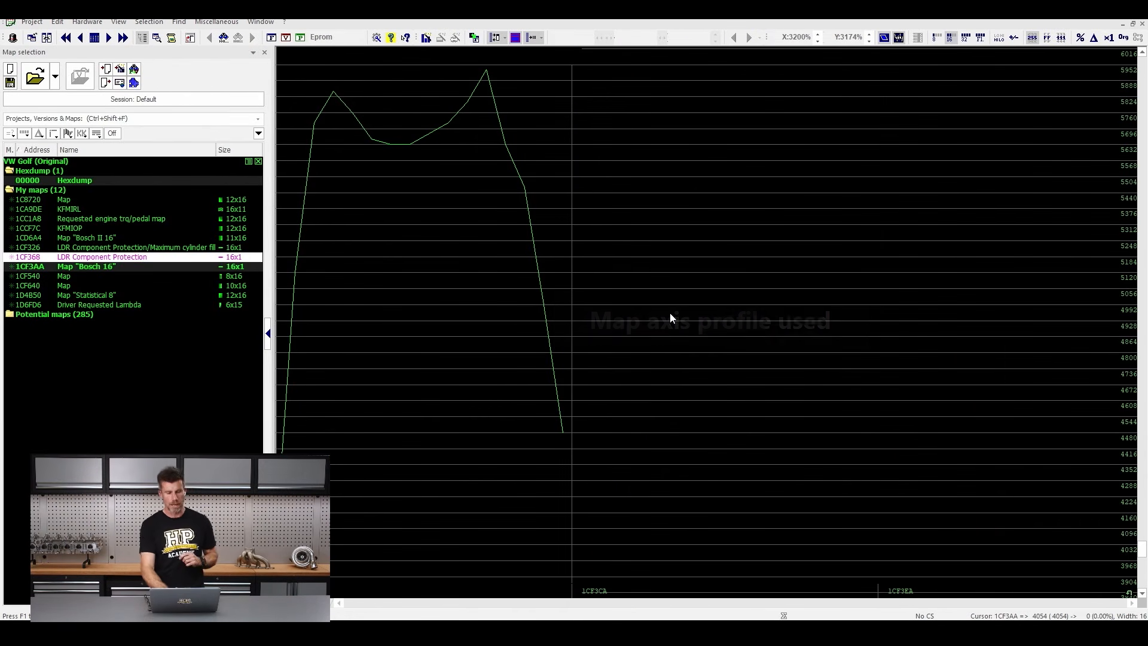
Display the new 1CF3AA map as text to examine its values and engine speed axis, and return to the hexdump graph
{"action": "key", "text": "t"}
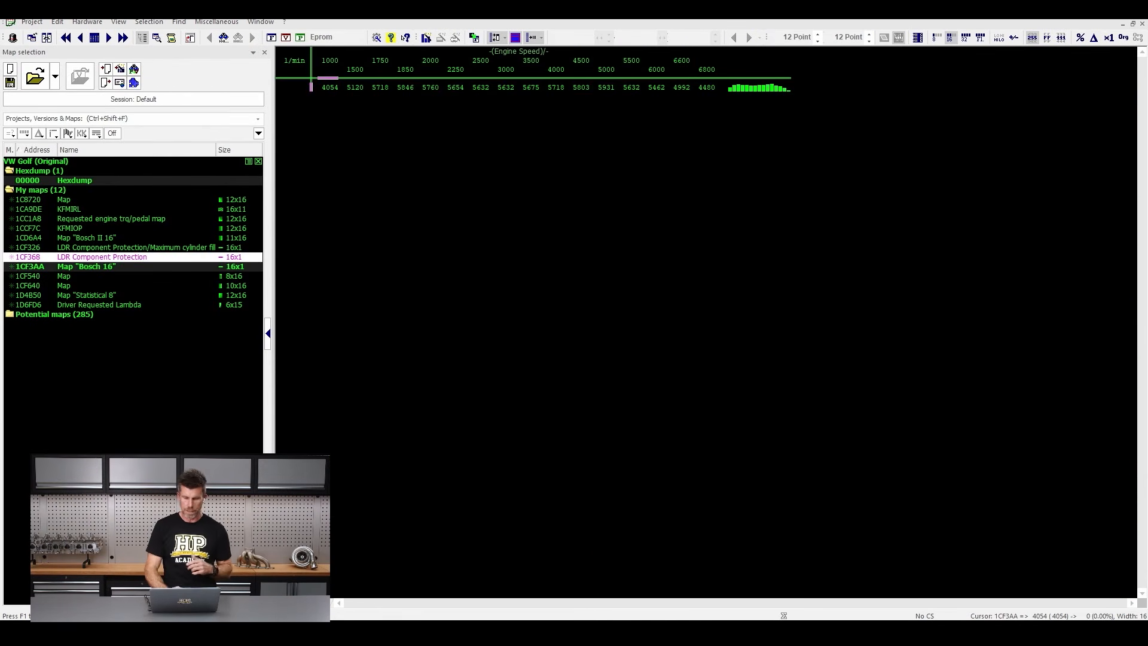
{"action": "mouse_move", "coordinate": [740, 49]}
{"action": "left_mouse_down"}
{"action": "mouse_move", "coordinate": [508, 21]}
{"action": "mouse_move", "coordinate": [326, 59]}
{"action": "mouse_move", "coordinate": [429, 90]}
{"action": "mouse_move", "coordinate": [641, 95]}
{"action": "mouse_move", "coordinate": [762, 75]}
{"action": "mouse_move", "coordinate": [751, 49]}
{"action": "left_mouse_up"}
{"action": "key", "text": "Escape"}
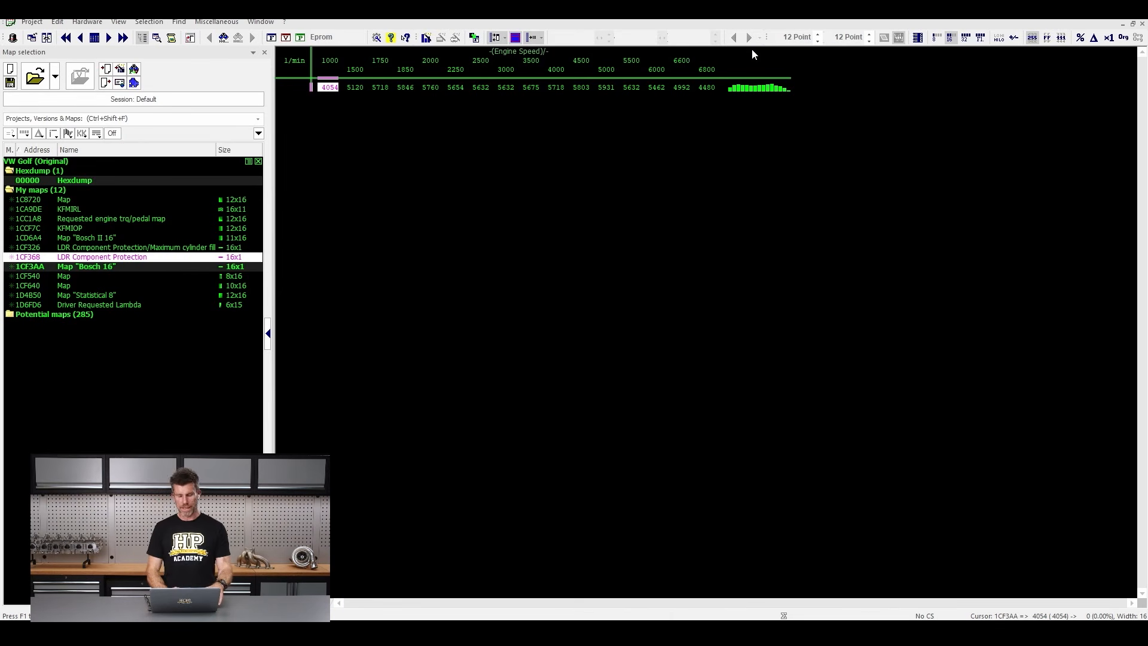
{"action": "key", "text": "2"}
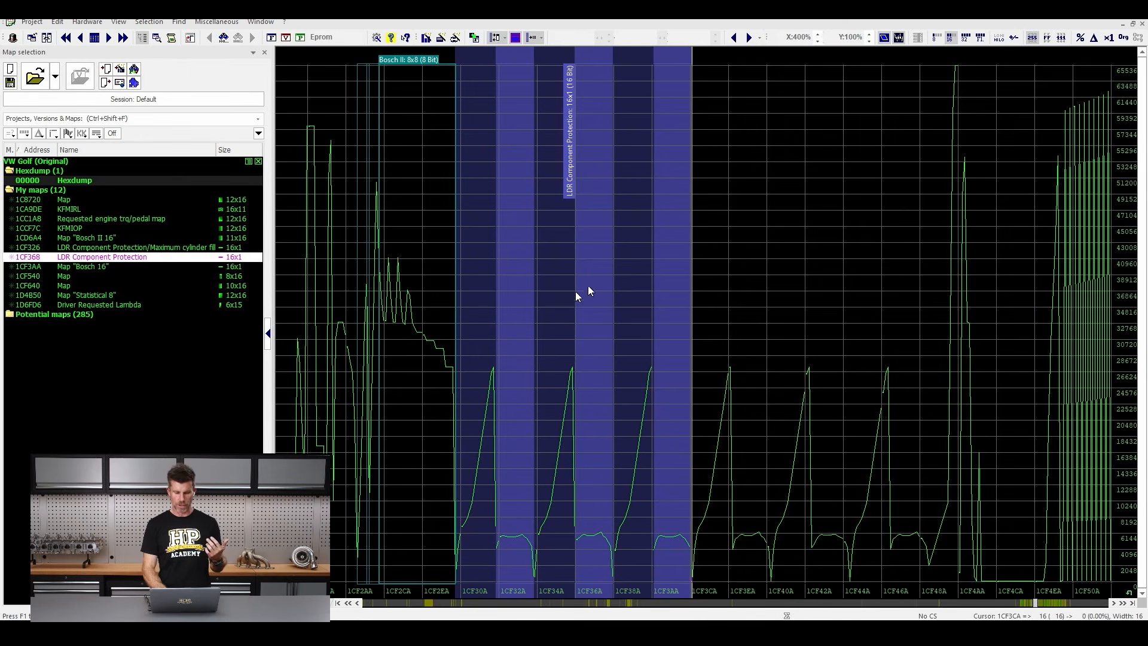
Copy the map properties of the LDR Component Protection/Maximum cylinder fill map at 1CF326, excluding Data source + address
{"action": "left_click", "coordinate": [500, 326]}
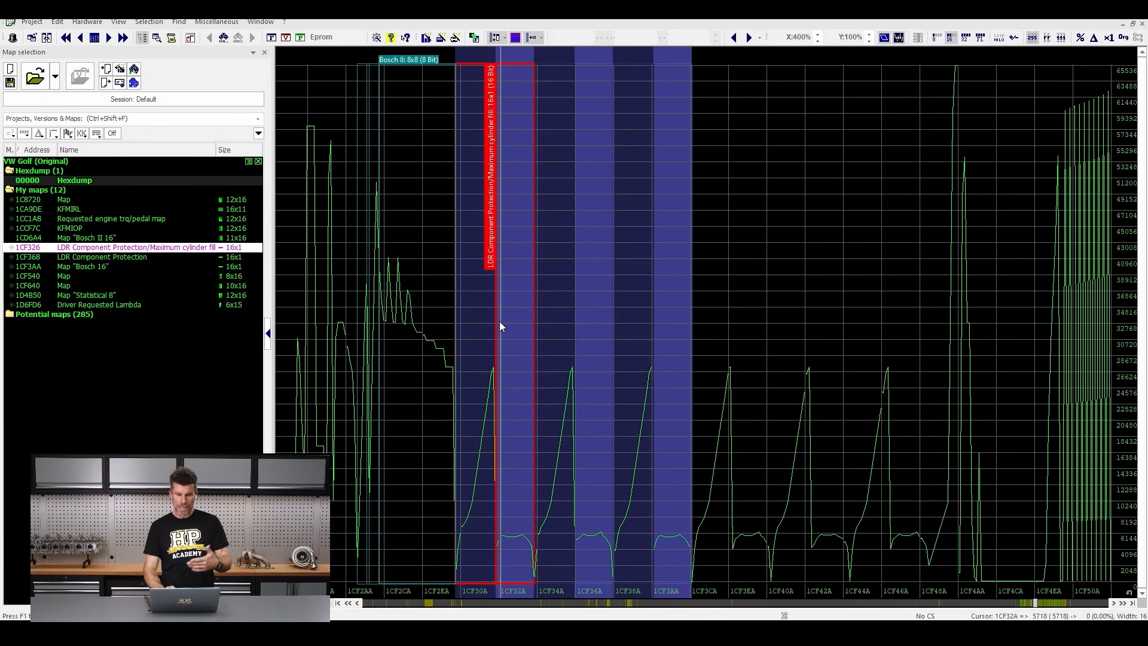
{"action": "right_click", "coordinate": [500, 325]}
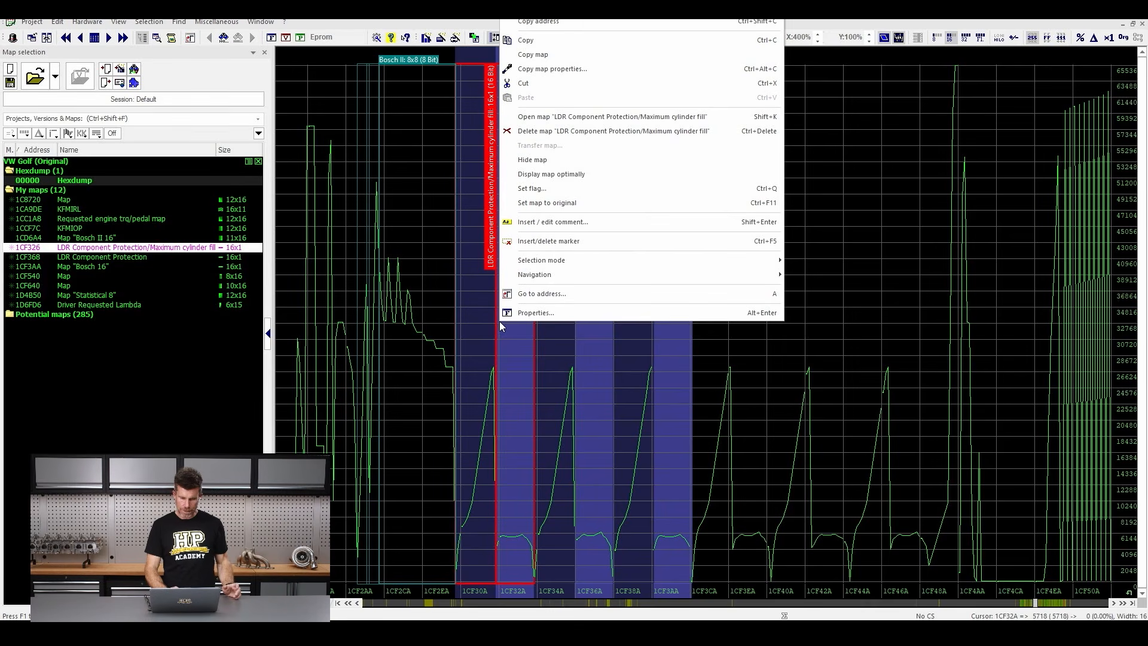
{"action": "left_click", "coordinate": [586, 69]}
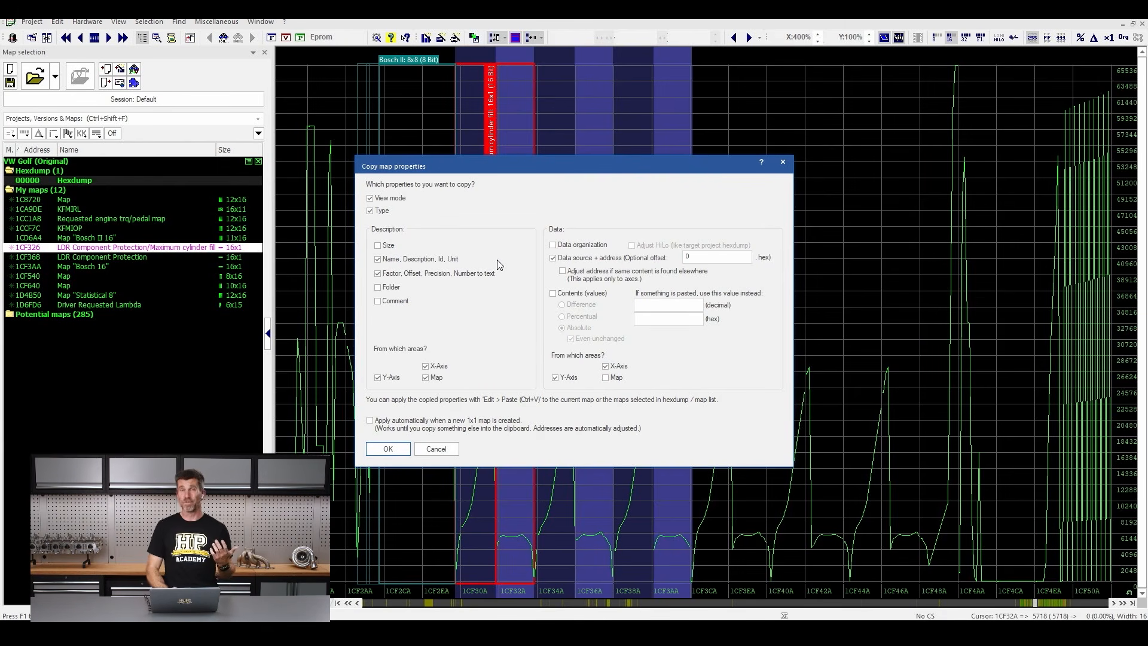
{"action": "mouse_move", "coordinate": [499, 265]}
{"action": "left_mouse_down"}
{"action": "mouse_move", "coordinate": [448, 245]}
{"action": "mouse_move", "coordinate": [377, 244]}
{"action": "mouse_move", "coordinate": [362, 275]}
{"action": "mouse_move", "coordinate": [383, 290]}
{"action": "mouse_move", "coordinate": [519, 279]}
{"action": "mouse_move", "coordinate": [526, 266]}
{"action": "mouse_move", "coordinate": [504, 259]}
{"action": "left_mouse_up"}
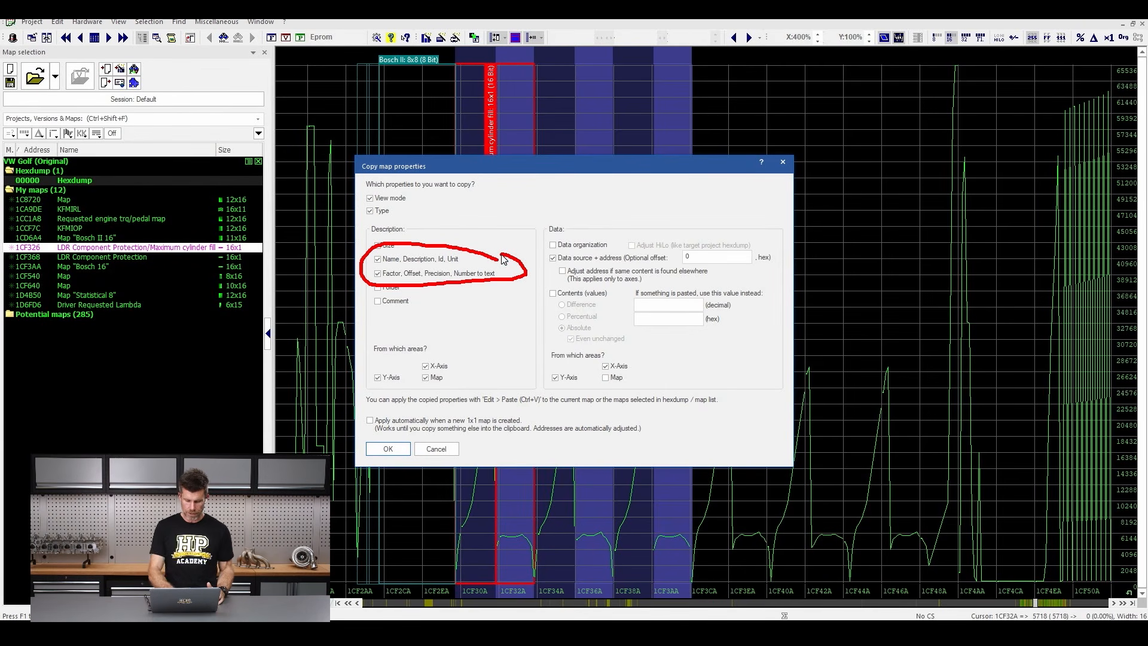
{"action": "key", "text": "Escape"}
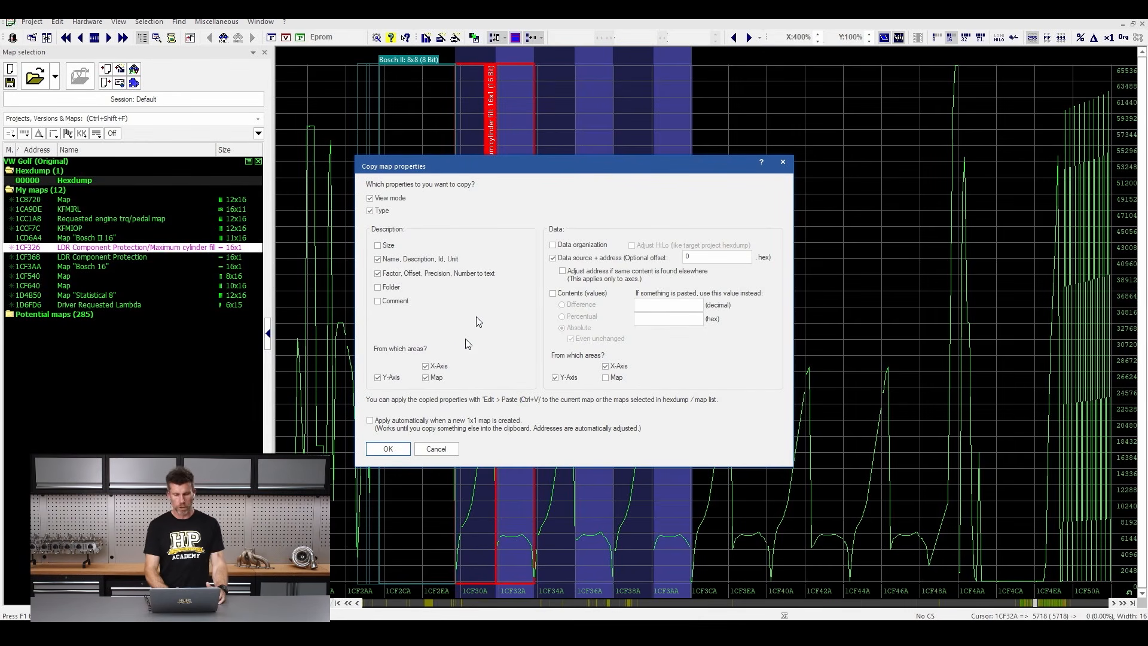
{"action": "mouse_move", "coordinate": [458, 354]}
{"action": "left_mouse_down"}
{"action": "mouse_move", "coordinate": [394, 351]}
{"action": "mouse_move", "coordinate": [366, 388]}
{"action": "mouse_move", "coordinate": [452, 400]}
{"action": "mouse_move", "coordinate": [470, 360]}
{"action": "left_mouse_up"}
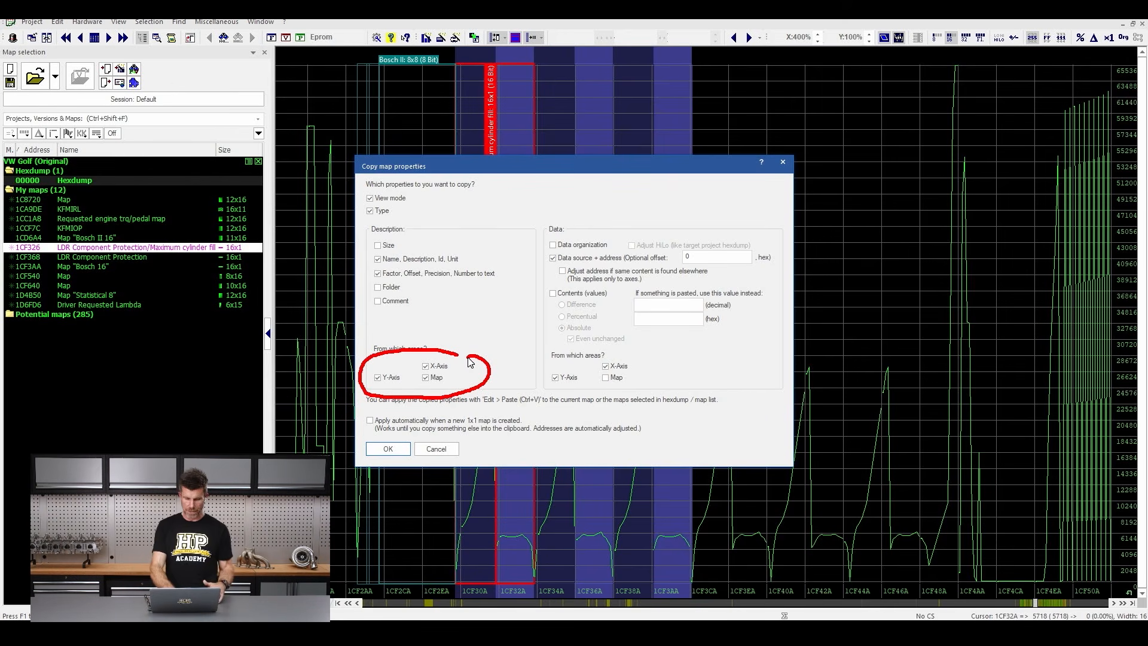
{"action": "key", "text": "Escape"}
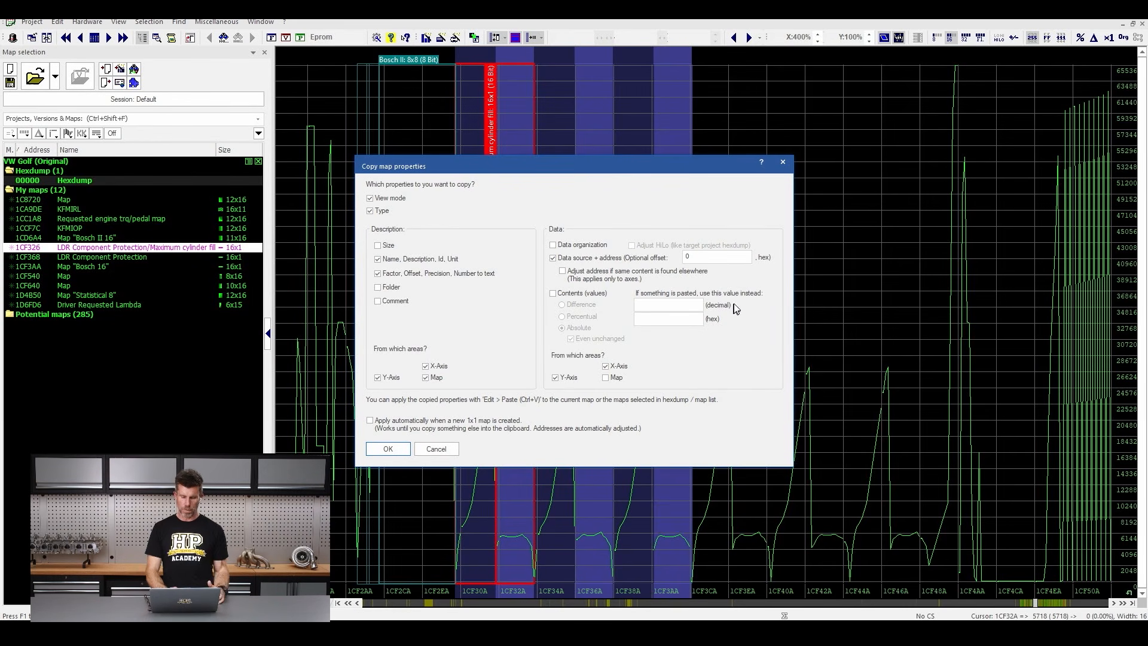
{"action": "mouse_move", "coordinate": [780, 228]}
{"action": "left_mouse_down"}
{"action": "mouse_move", "coordinate": [619, 213]}
{"action": "mouse_move", "coordinate": [524, 271]}
{"action": "mouse_move", "coordinate": [595, 400]}
{"action": "mouse_move", "coordinate": [686, 396]}
{"action": "mouse_move", "coordinate": [776, 358]}
{"action": "mouse_move", "coordinate": [786, 229]}
{"action": "left_mouse_up"}
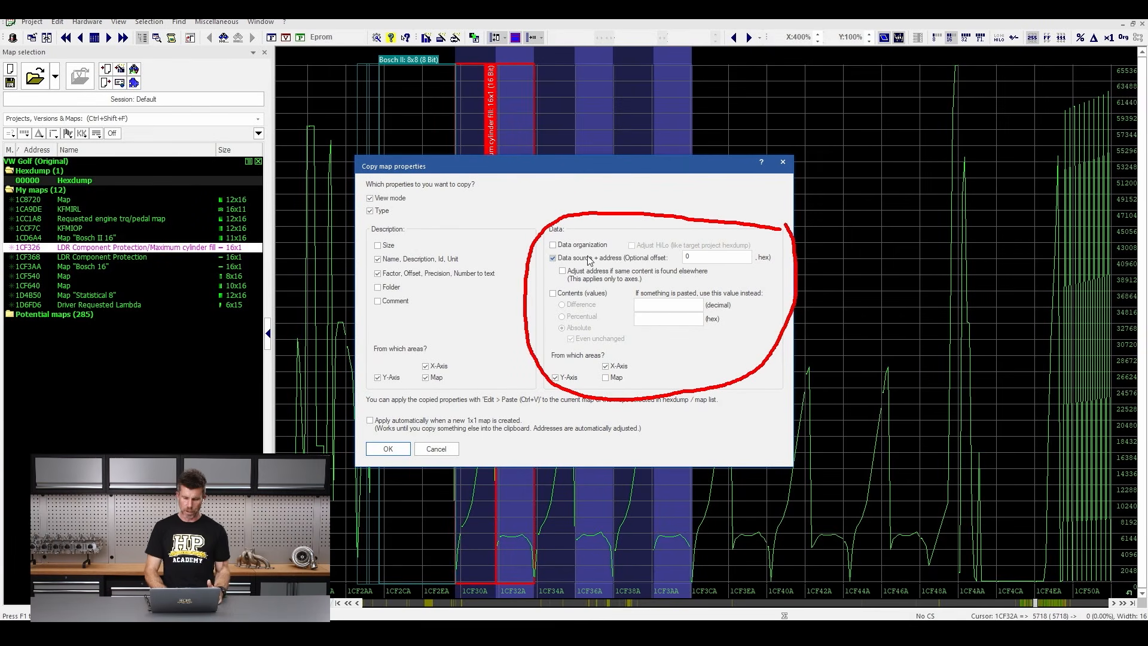
{"action": "left_click", "coordinate": [552, 263]}
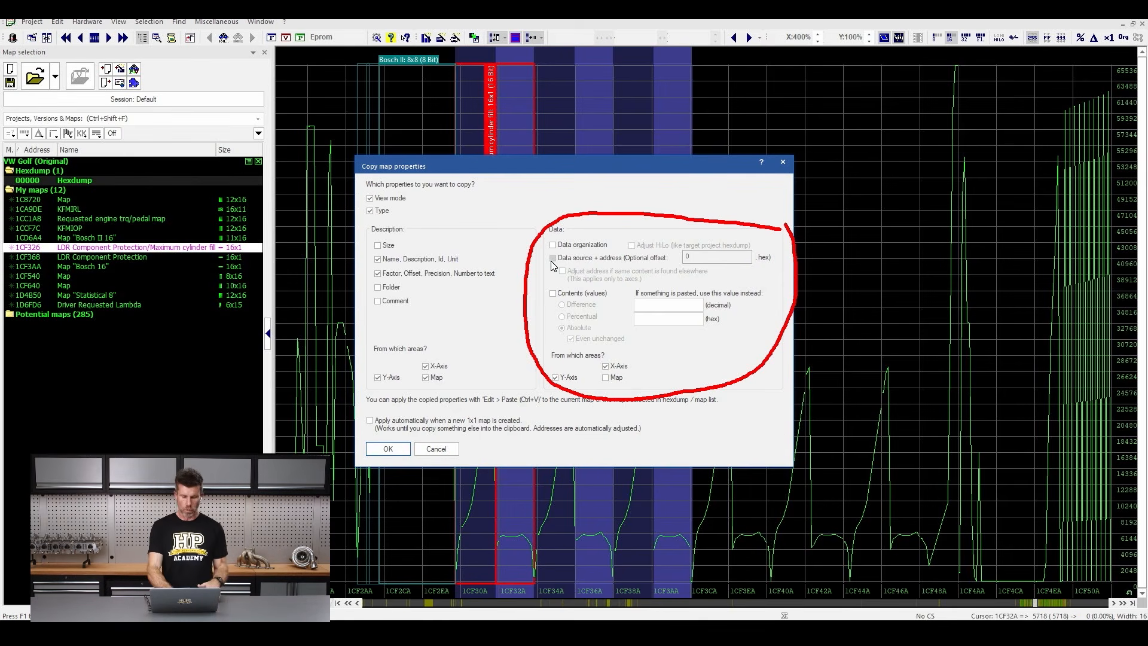
{"action": "key", "text": "ctrl+shift+7"}
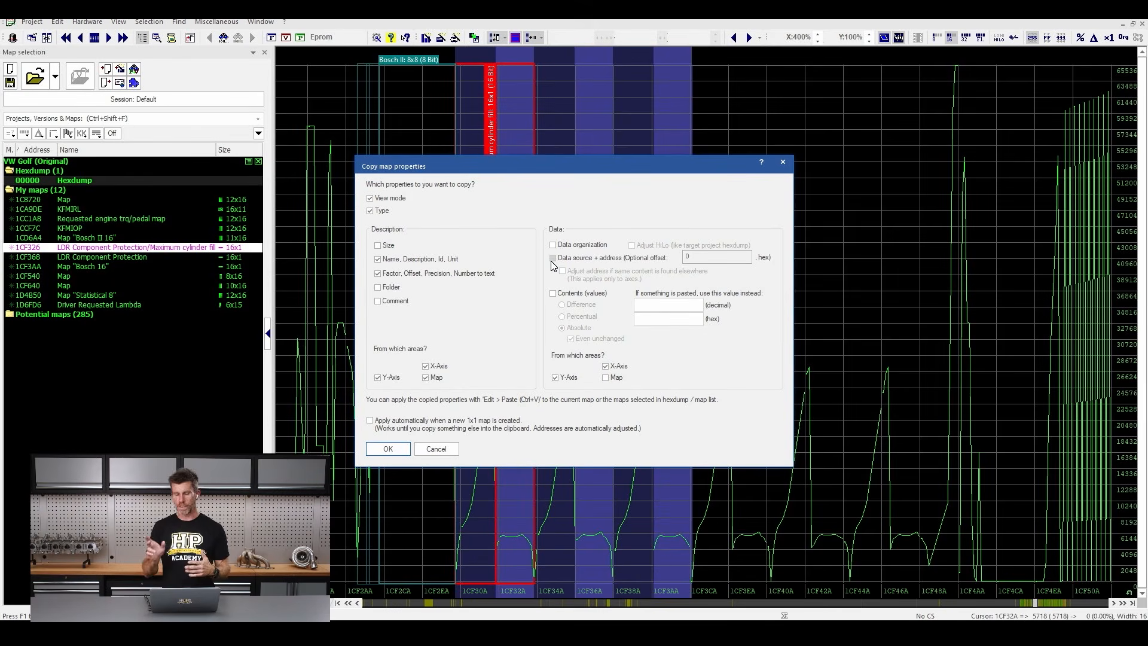
{"action": "left_click", "coordinate": [394, 448]}
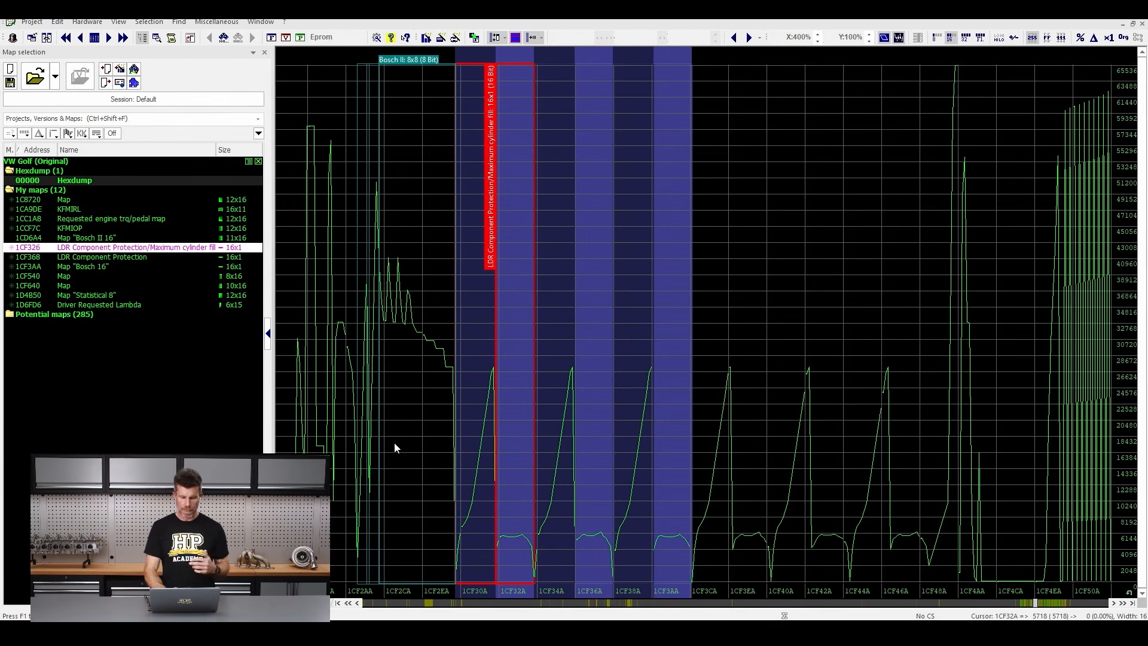
Paste the copied properties onto the LDR Component Protection map at 1CF368 and open it to check its name, factor and unit
{"action": "left_click", "coordinate": [569, 326]}
{"action": "double_click", "coordinate": [570, 325]}
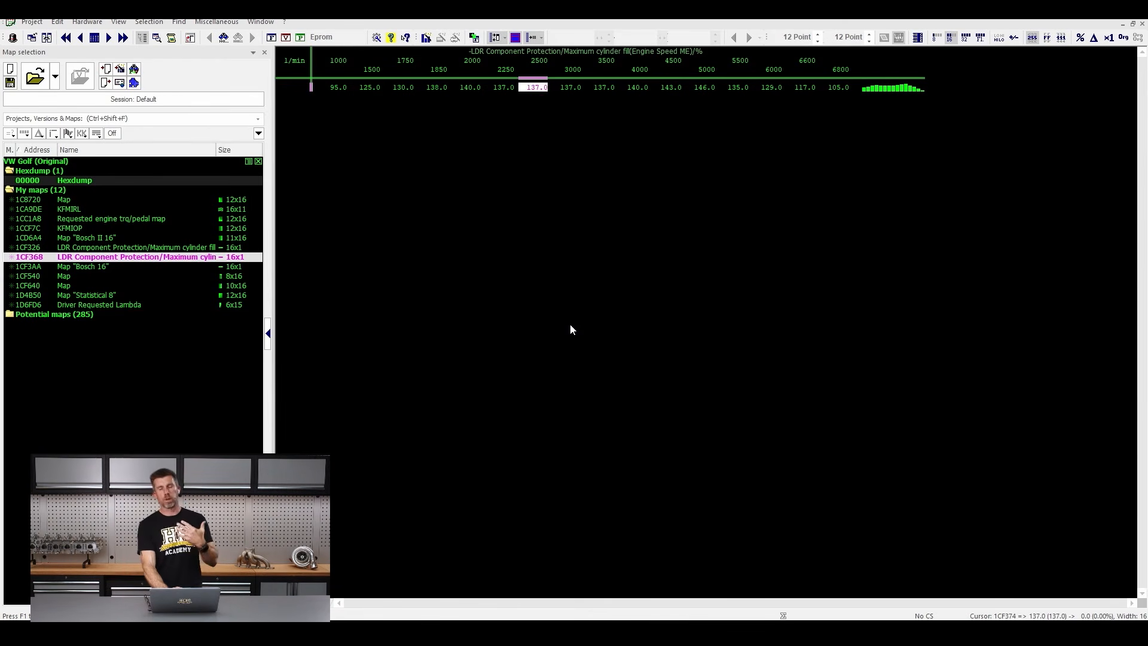
{"action": "mouse_move", "coordinate": [730, 31]}
{"action": "left_mouse_down"}
{"action": "mouse_move", "coordinate": [461, 37]}
{"action": "mouse_move", "coordinate": [522, 72]}
{"action": "mouse_move", "coordinate": [741, 81]}
{"action": "left_mouse_up"}
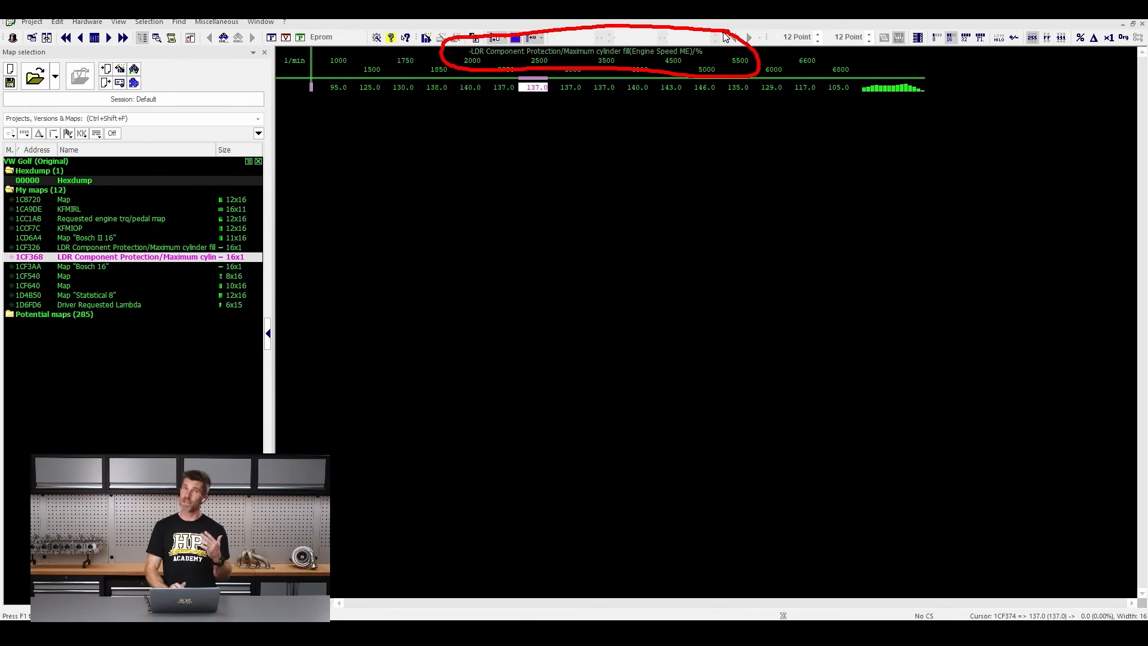
{"action": "key", "text": "Escape"}
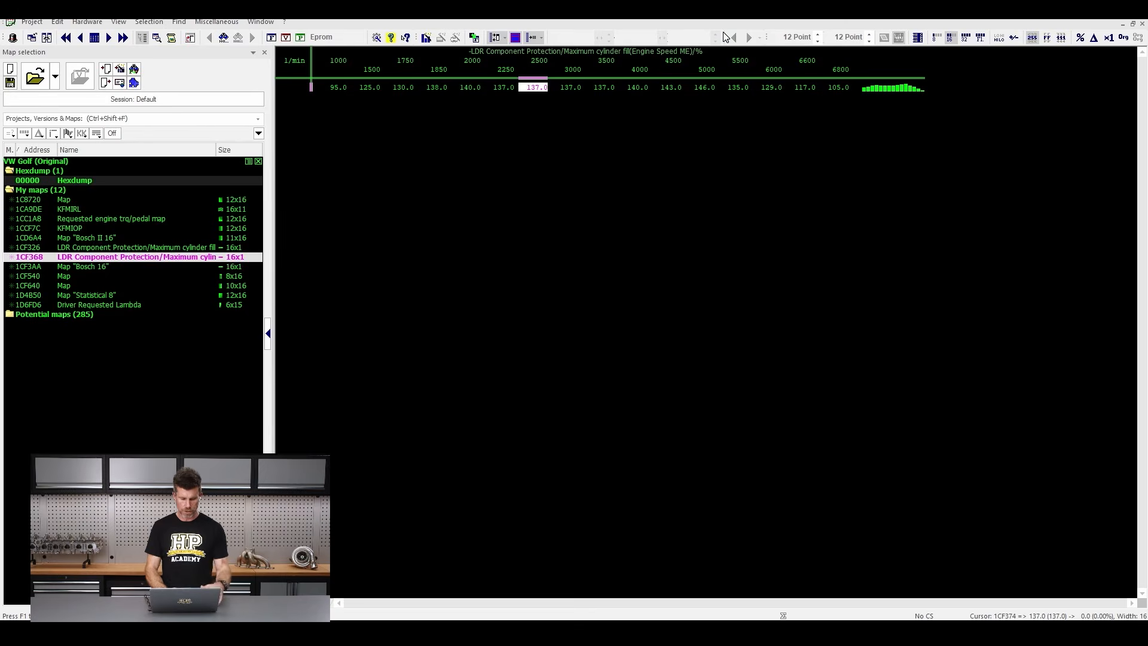
Return to the hexdump graph and open the unnamed 16x1 map at 1CF3AA
{"action": "key", "text": "Escape"}
{"action": "double_click", "coordinate": [664, 236]}
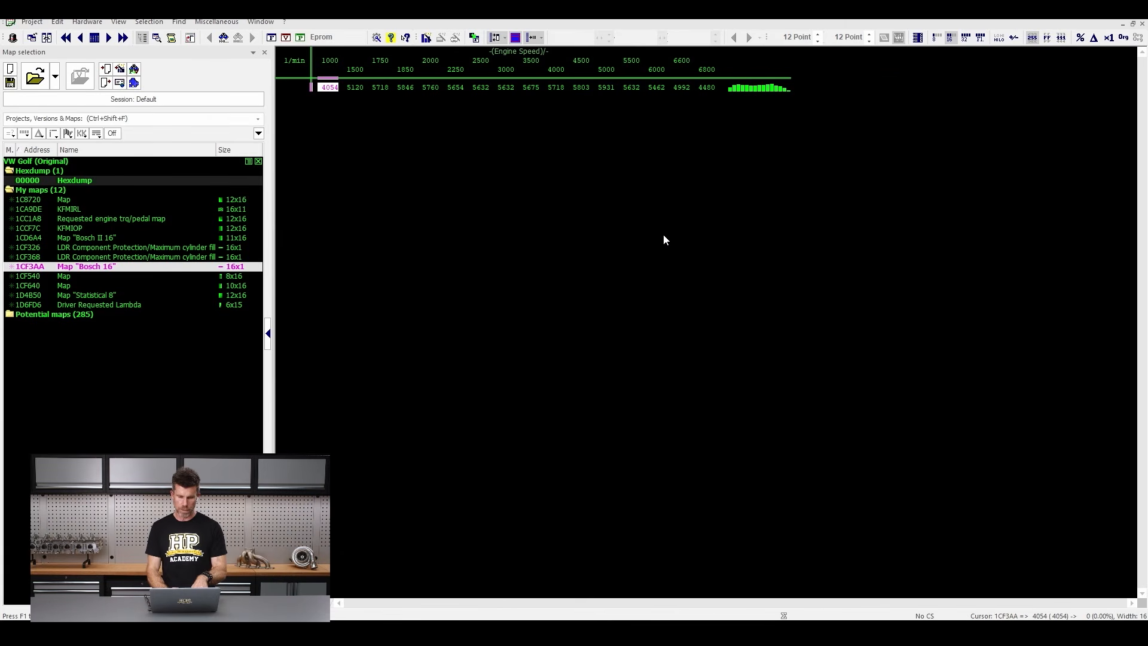
Apply the copied LDR Component Protection/Maximum cylinder fill properties to the map at 1CF3AA and return to the hexdump
{"action": "key", "text": "ctrl+shift+v"}
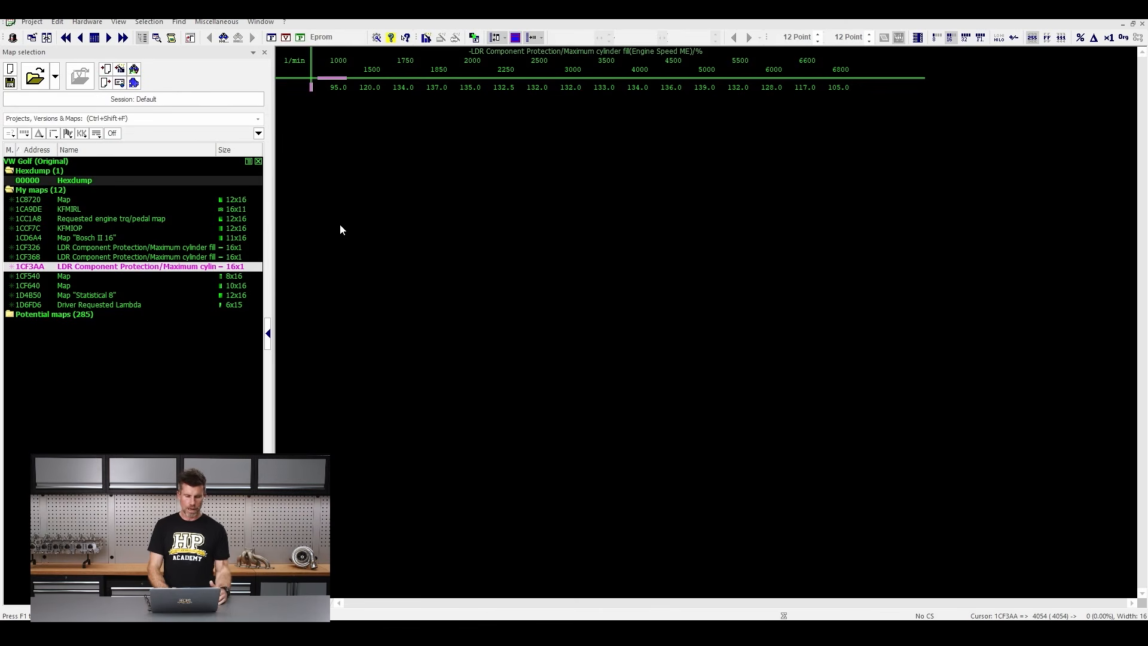
{"action": "mouse_move", "coordinate": [254, 241]}
{"action": "left_mouse_down"}
{"action": "mouse_move", "coordinate": [70, 238]}
{"action": "mouse_move", "coordinate": [9, 250]}
{"action": "mouse_move", "coordinate": [37, 278]}
{"action": "mouse_move", "coordinate": [270, 274]}
{"action": "mouse_move", "coordinate": [268, 250]}
{"action": "left_mouse_up"}
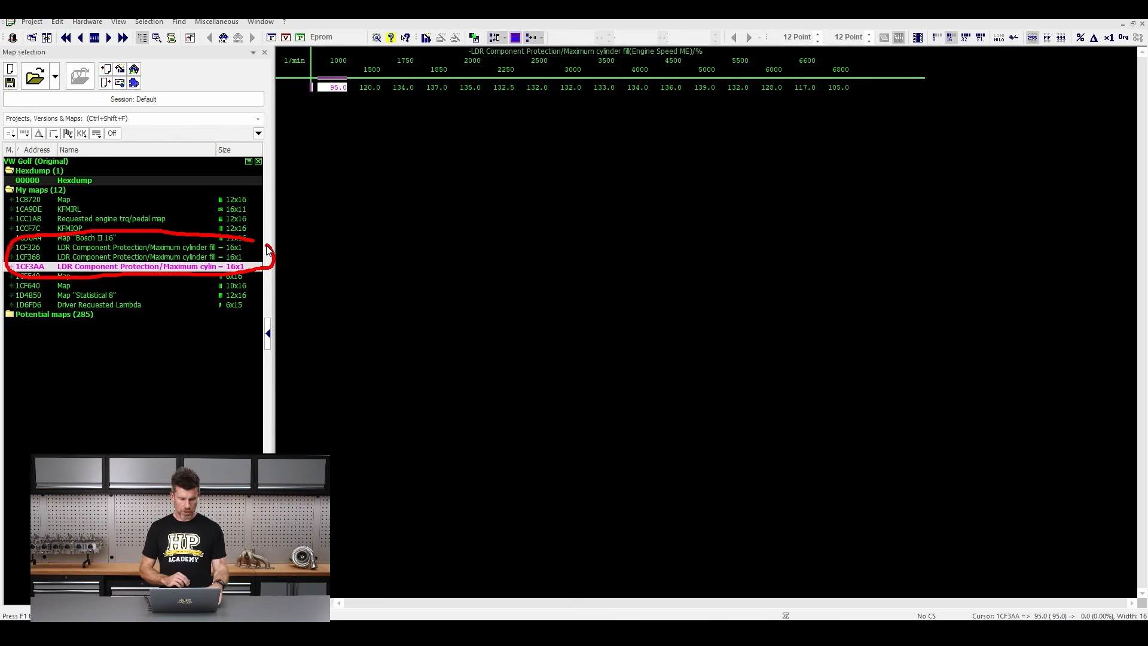
{"action": "key", "text": "Escape"}
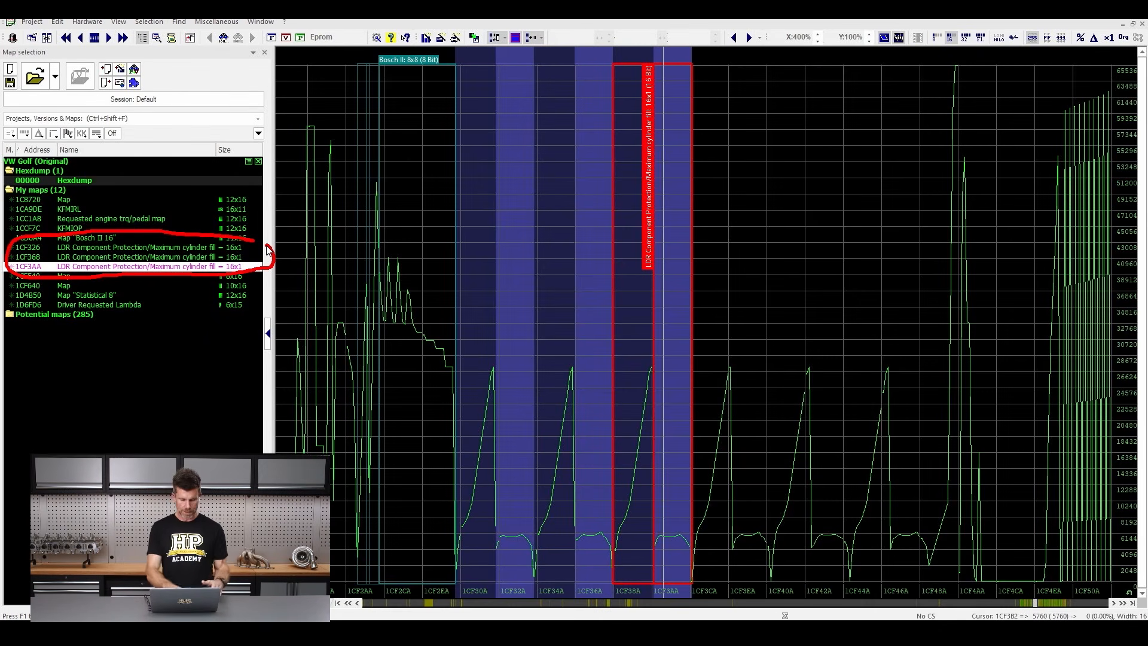
{"action": "key", "text": "Escape"}
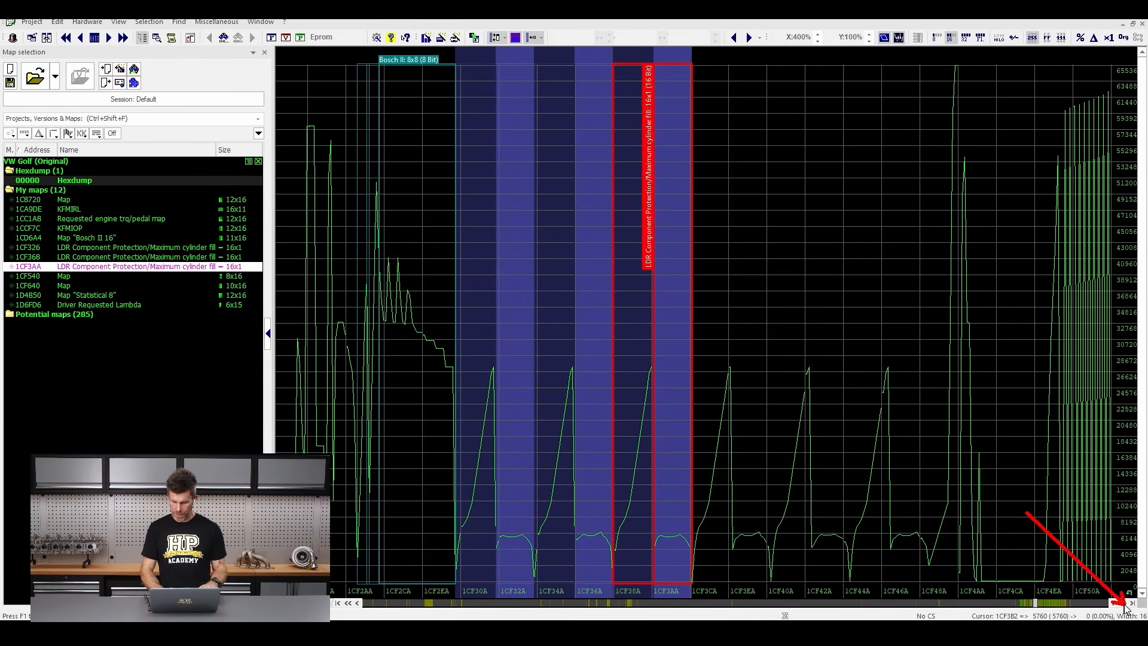
Set the hexdump width to 20 columns
{"action": "key", "text": "m"}
{"action": "key", "text": "m"}
{"action": "key", "text": "m"}
{"action": "key", "text": "m"}
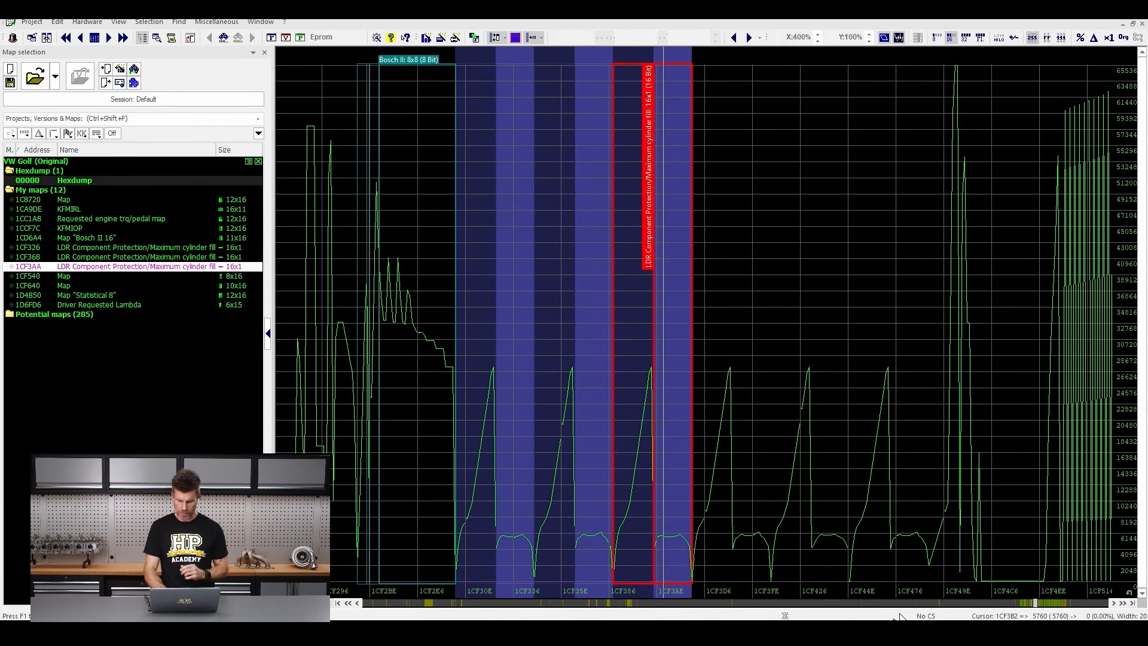
Place the cursor at 1CF40C, just past the next unmarked curve, and show the hexdump as text
{"action": "left_click", "coordinate": [770, 565]}
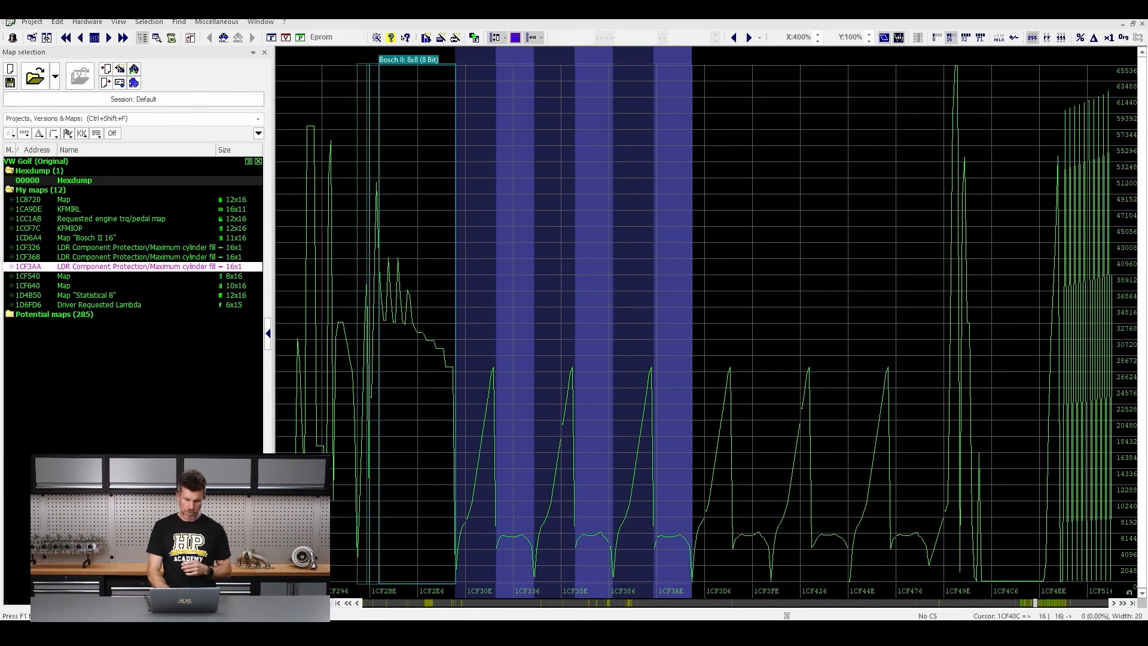
{"action": "key", "text": "t"}
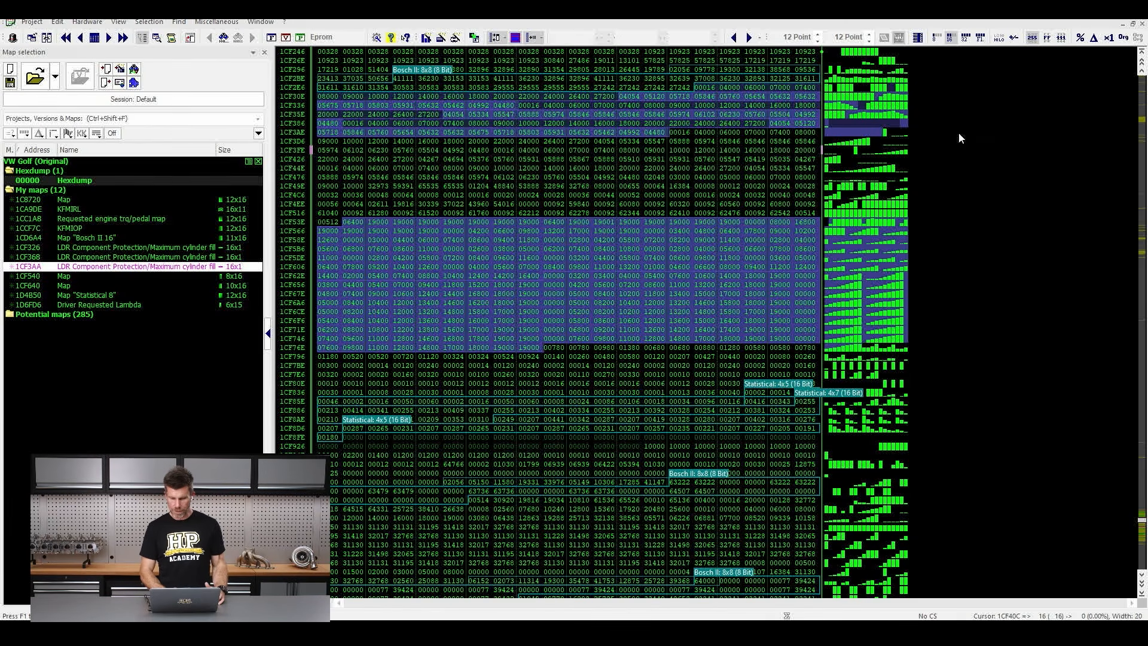
{"action": "mouse_move", "coordinate": [959, 131]}
{"action": "left_mouse_down"}
{"action": "mouse_move", "coordinate": [823, 152]}
{"action": "mouse_move", "coordinate": [885, 191]}
{"action": "mouse_move", "coordinate": [941, 146]}
{"action": "left_mouse_up"}
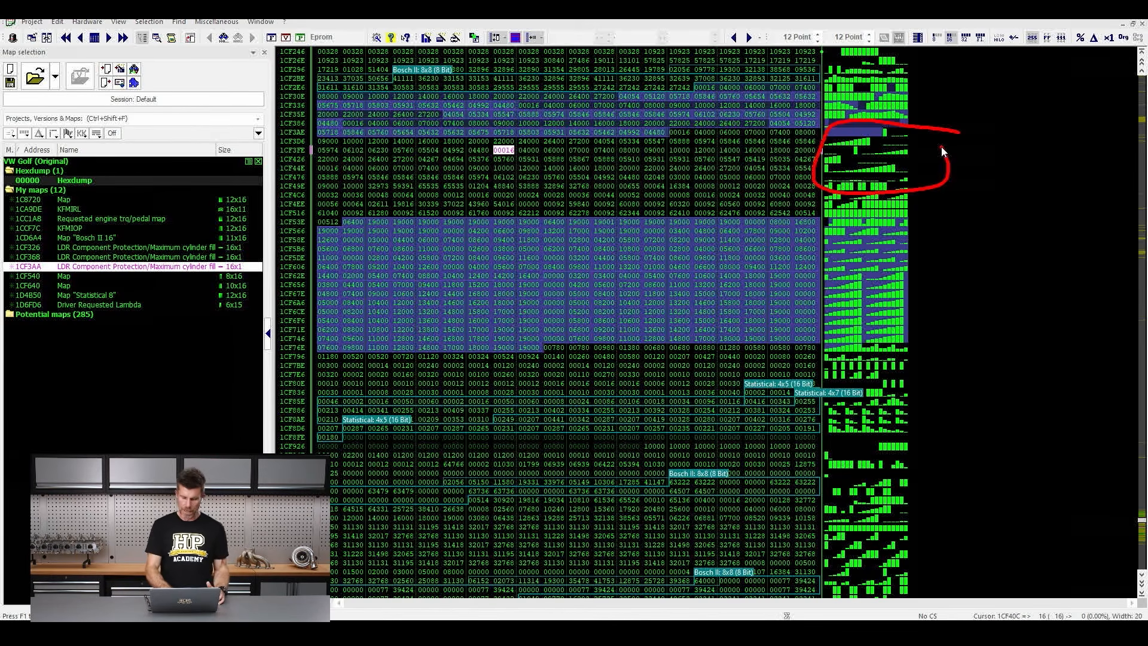
{"action": "key", "text": "Escape"}
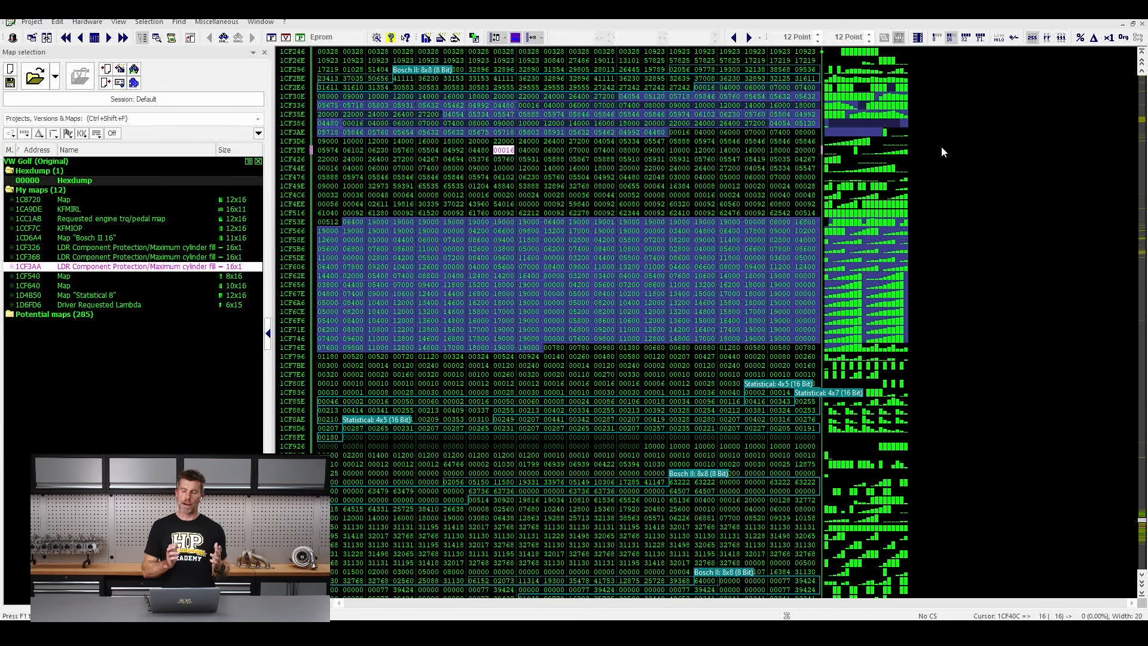
Reduce the hexdump width to 16 columns
{"action": "key", "text": "m"}
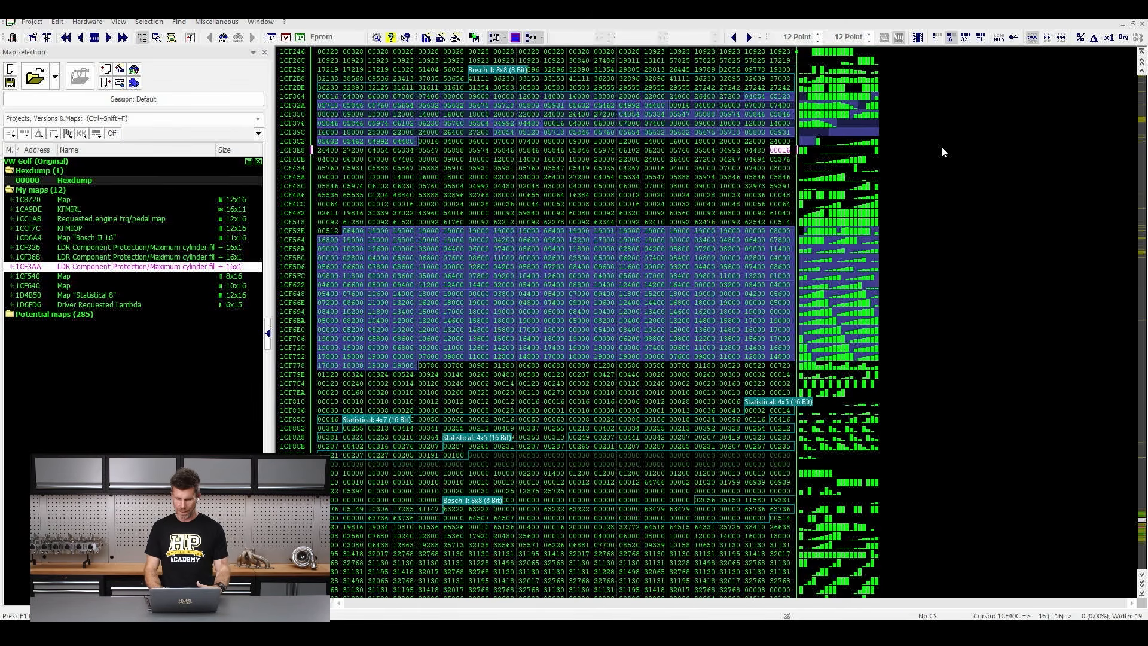
{"action": "key", "text": "m"}
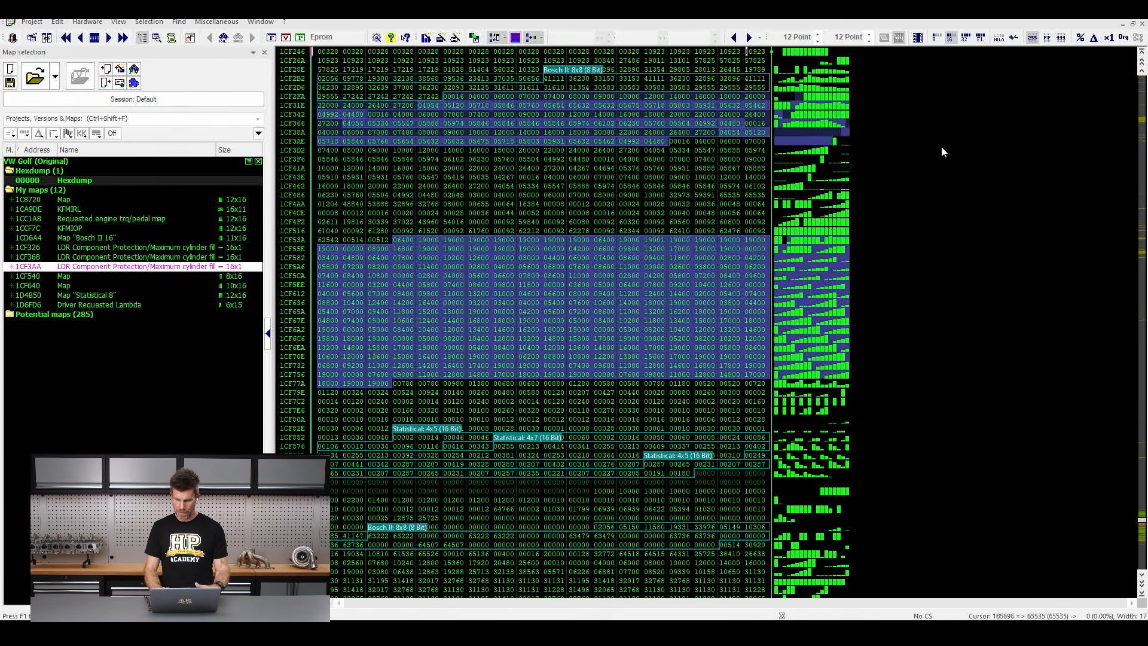
{"action": "key", "text": "m"}
{"action": "key", "text": "m"}
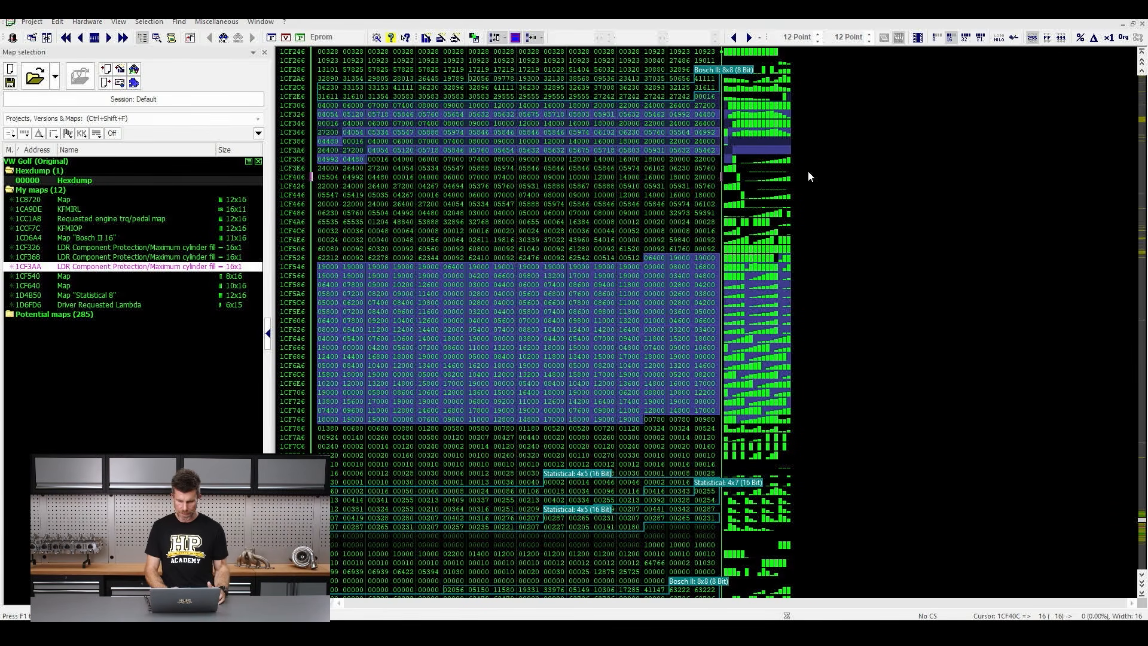
{"action": "mouse_move", "coordinate": [813, 157]}
{"action": "left_mouse_down"}
{"action": "mouse_move", "coordinate": [726, 150]}
{"action": "mouse_move", "coordinate": [708, 173]}
{"action": "mouse_move", "coordinate": [819, 174]}
{"action": "mouse_move", "coordinate": [820, 164]}
{"action": "left_mouse_up"}
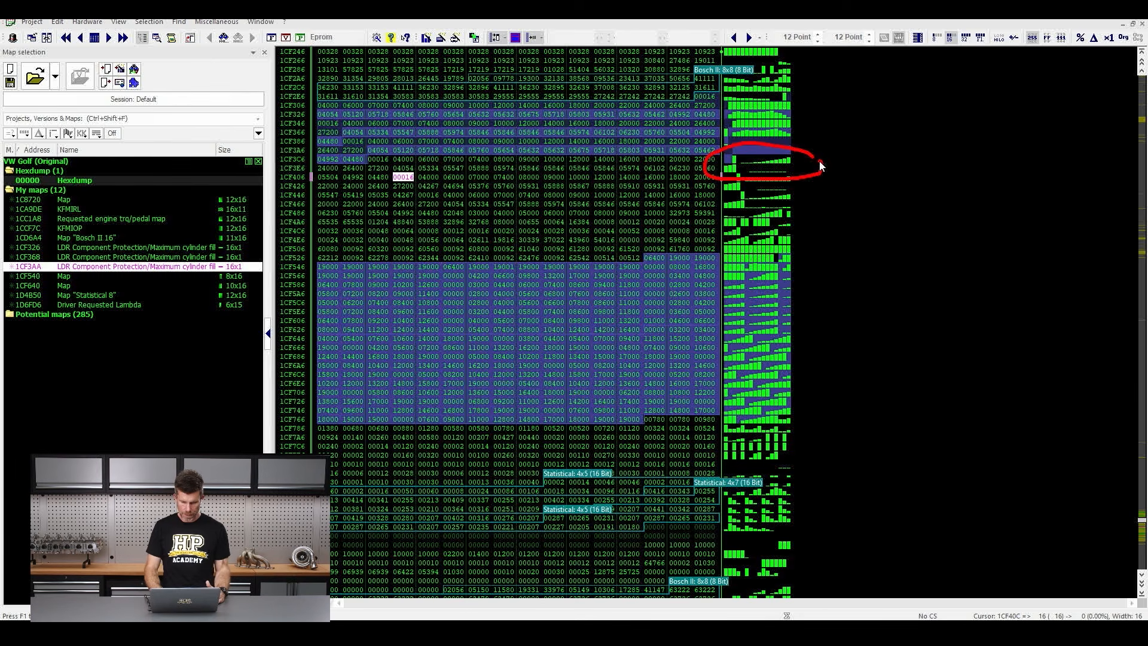
Shift the hexdump's column alignment until the 00016 value at 1CF40C sits at the start of a row
{"action": "key", "text": "ctrl+Left"}
{"action": "key", "text": "ctrl+Right"}
{"action": "key", "text": "ctrl+Right"}
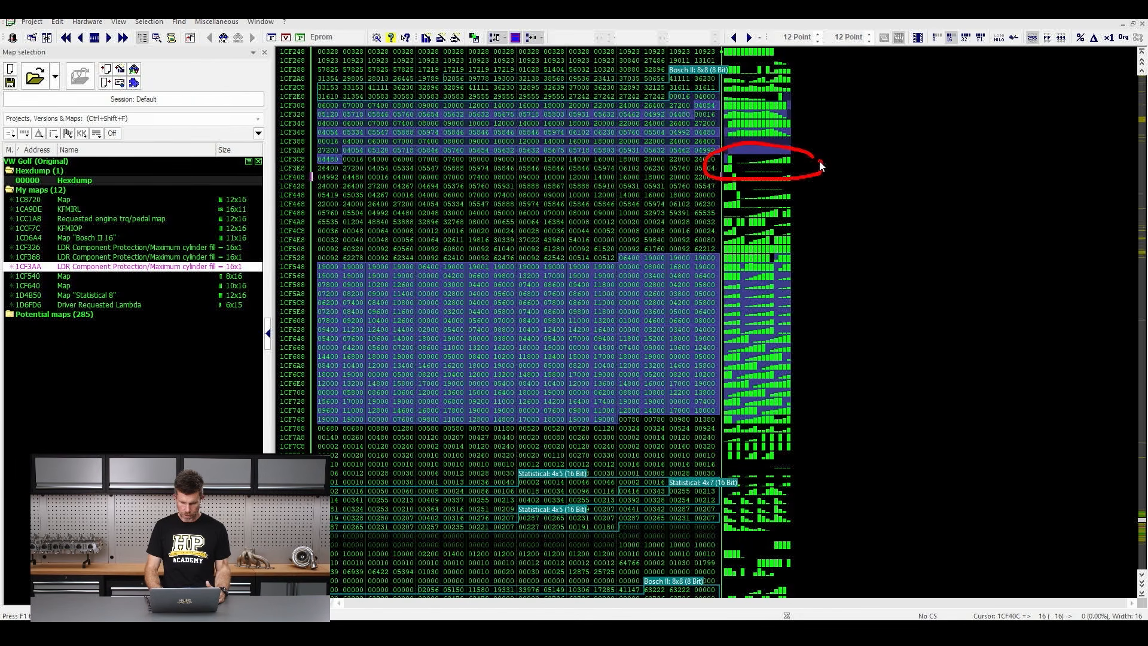
{"action": "key", "text": "ctrl+Right"}
{"action": "key", "text": "ctrl+Right"}
{"action": "key", "text": "ctrl+Right"}
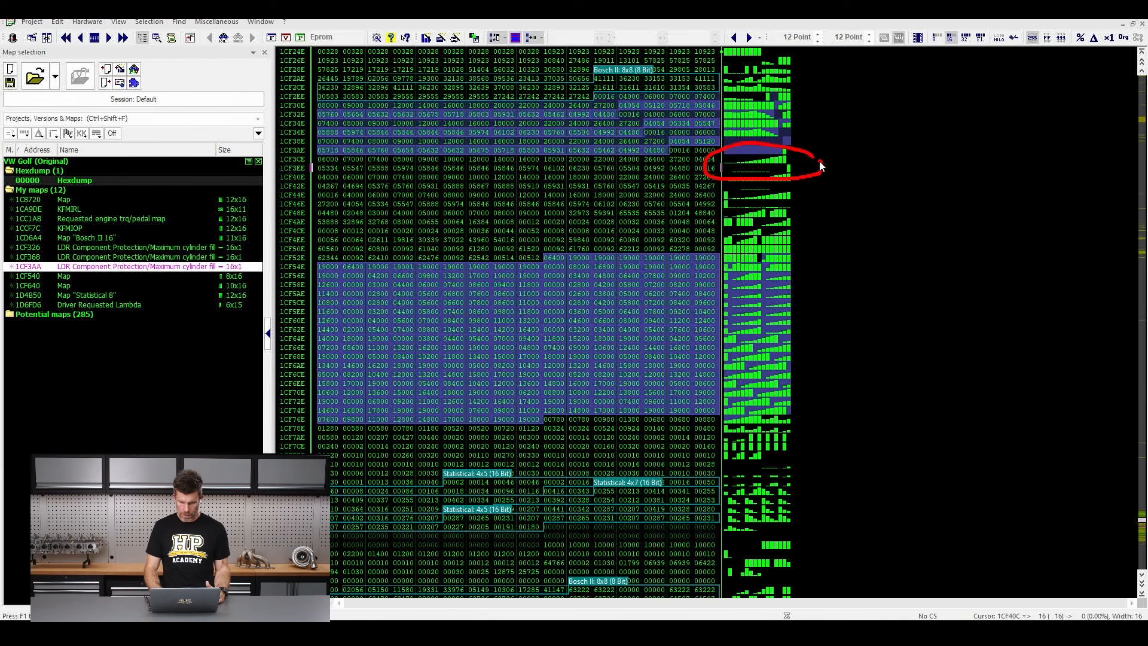
{"action": "key", "text": "ctrl+Left"}
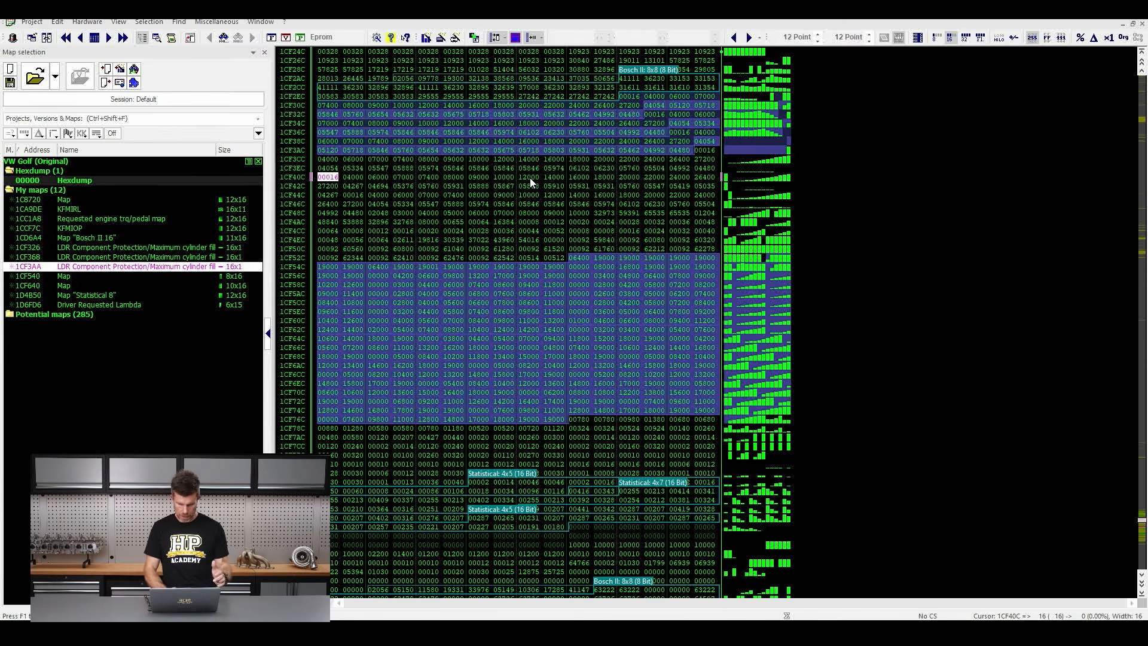
Show the hexdump in 2D and place the cursor at 1CF3EC, where the next unmarked curve's data begins
{"action": "key", "text": "2"}
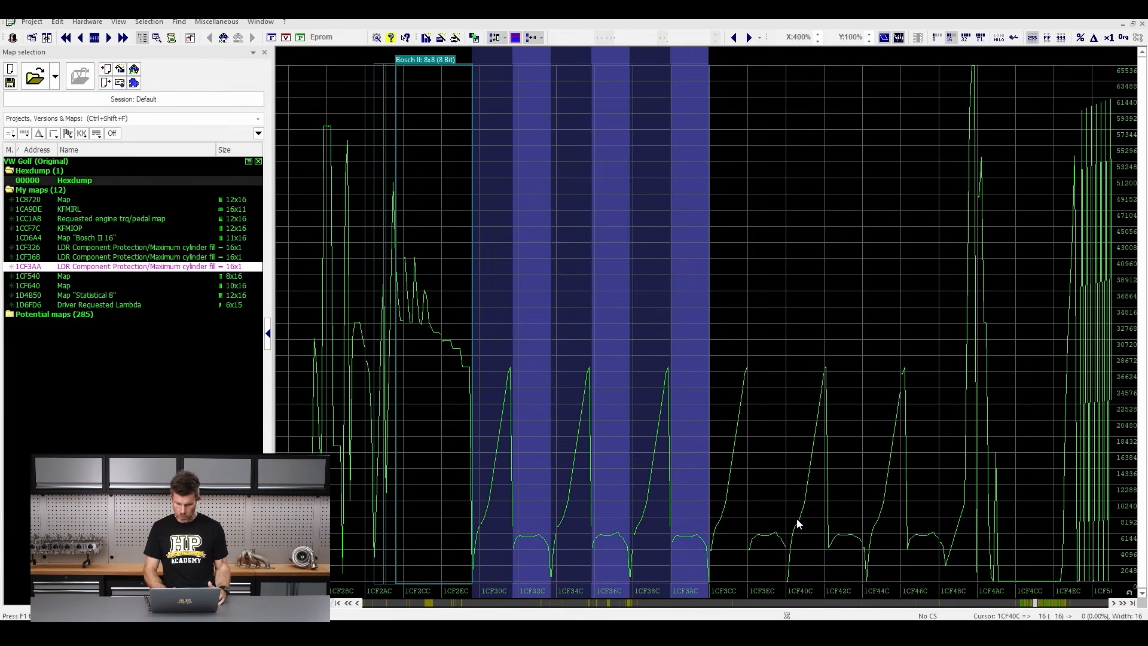
{"action": "mouse_move", "coordinate": [798, 516]}
{"action": "left_mouse_down"}
{"action": "mouse_move", "coordinate": [723, 529]}
{"action": "mouse_move", "coordinate": [801, 515]}
{"action": "left_mouse_up"}
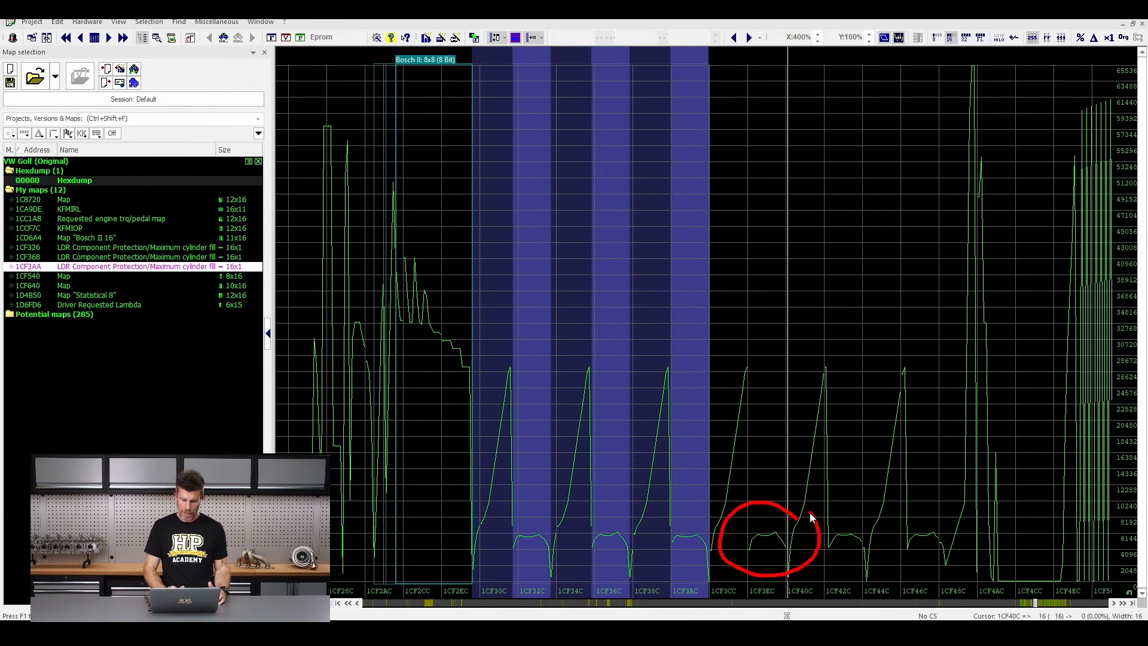
{"action": "left_click", "coordinate": [752, 555]}
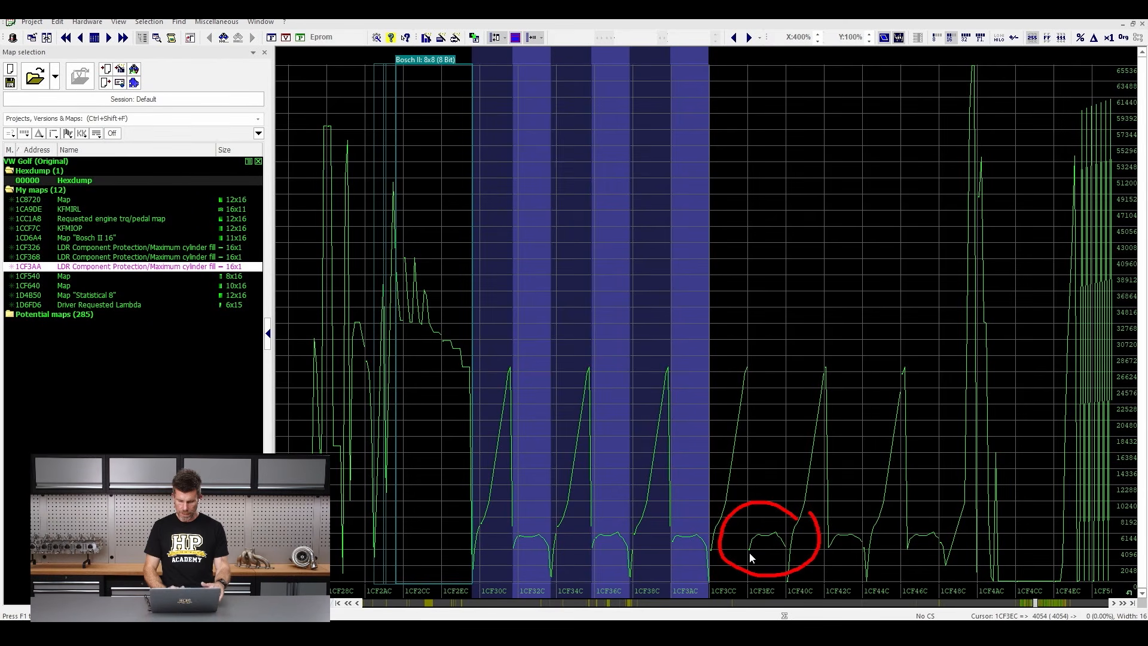
{"action": "key", "text": "Escape"}
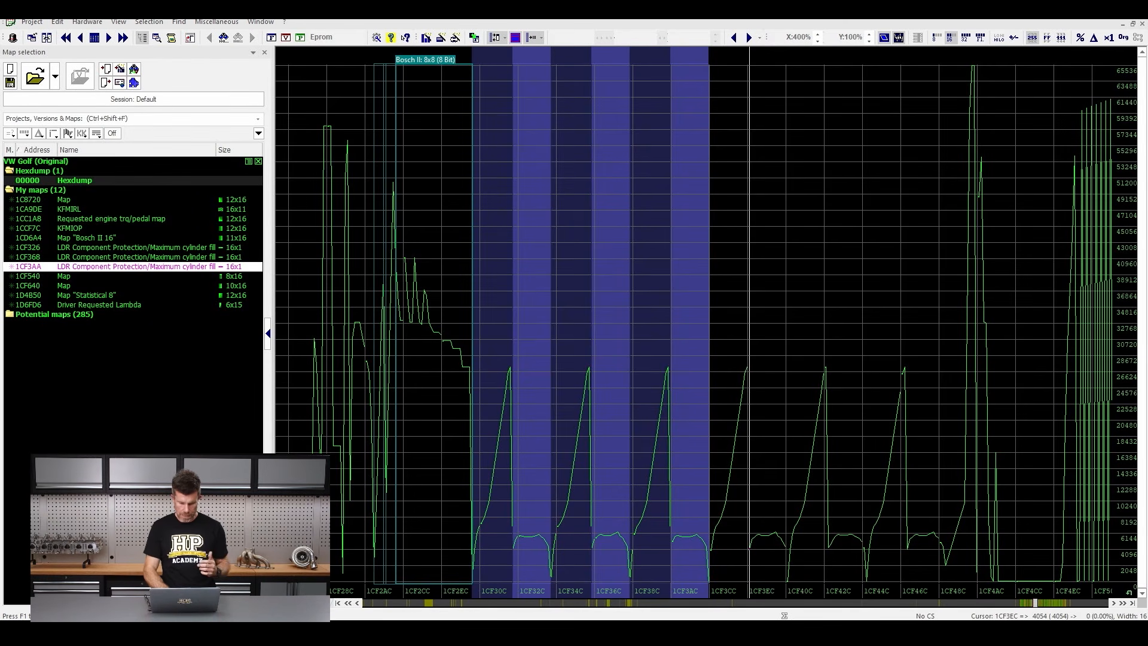
In the text view, select the 16 values starting at 1CF3EC and create a map from the selection
{"action": "key", "text": "t"}
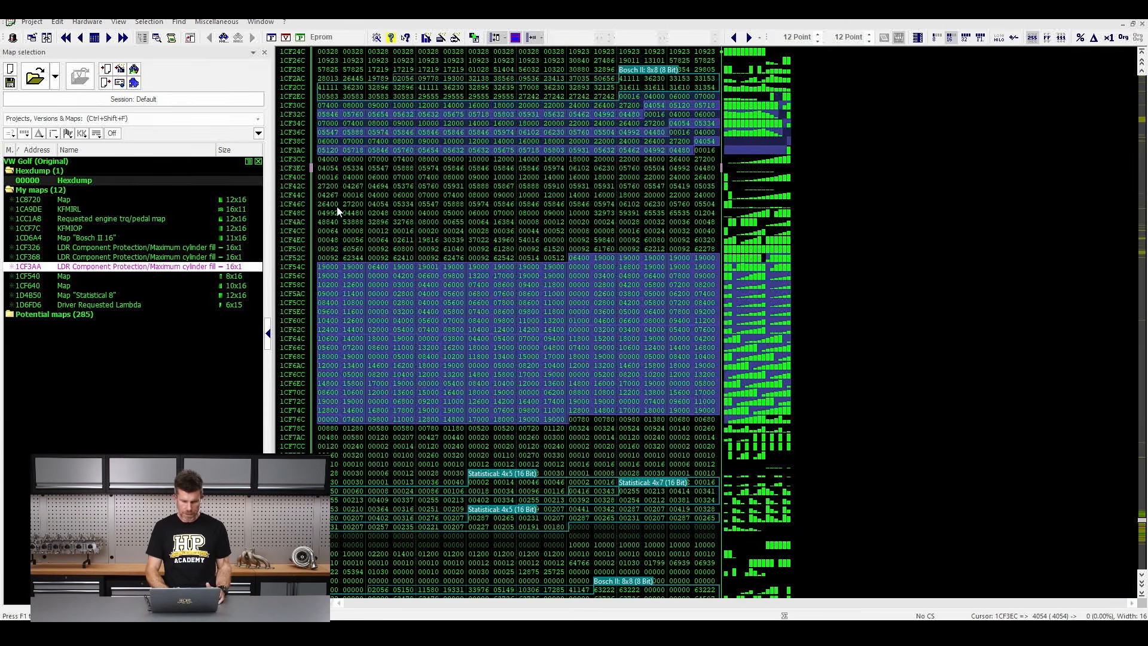
{"action": "mouse_move", "coordinate": [337, 158]}
{"action": "left_mouse_down"}
{"action": "mouse_move", "coordinate": [317, 179]}
{"action": "mouse_move", "coordinate": [338, 162]}
{"action": "left_mouse_up"}
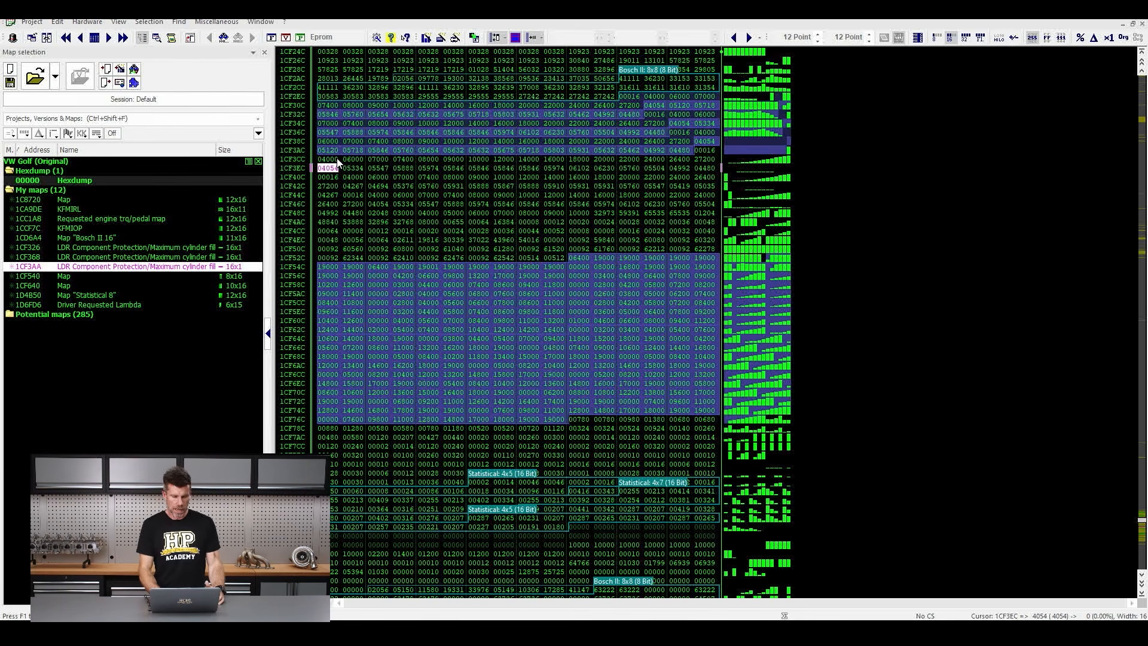
{"action": "key", "text": "shift+Right"}
{"action": "key", "text": "shift+Right"}
{"action": "key", "text": "shift+Right"}
{"action": "key", "text": "shift+Right"}
{"action": "key", "text": "shift+Right"}
{"action": "key", "text": "shift+Right"}
{"action": "key", "text": "shift+Right"}
{"action": "key", "text": "shift+Right"}
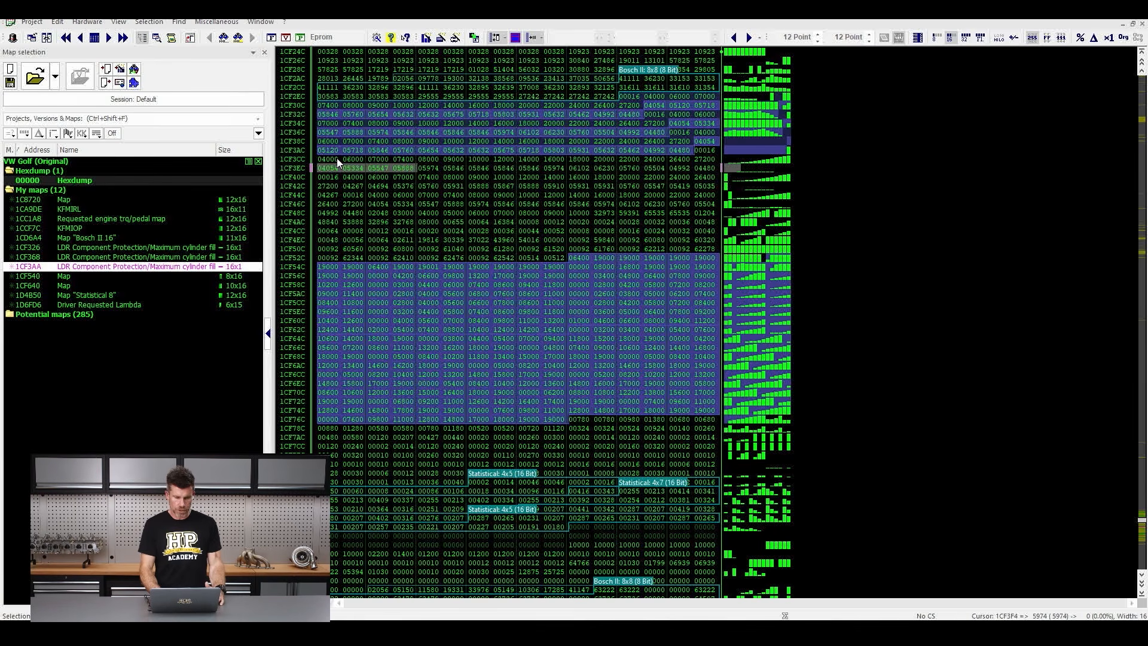
{"action": "key", "text": "shift+Right"}
{"action": "key", "text": "shift+Right"}
{"action": "key", "text": "shift+Right"}
{"action": "key", "text": "shift+Right"}
{"action": "key", "text": "shift+Right"}
{"action": "key", "text": "shift+Right"}
{"action": "key", "text": "shift+Right"}
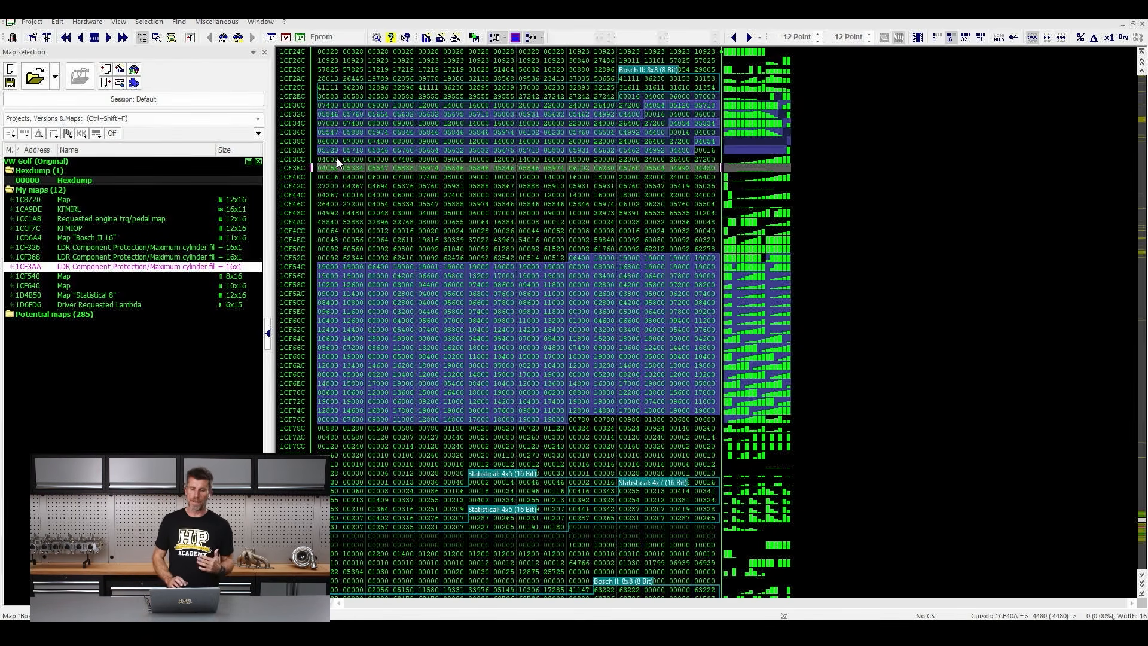
{"action": "key", "text": "k"}
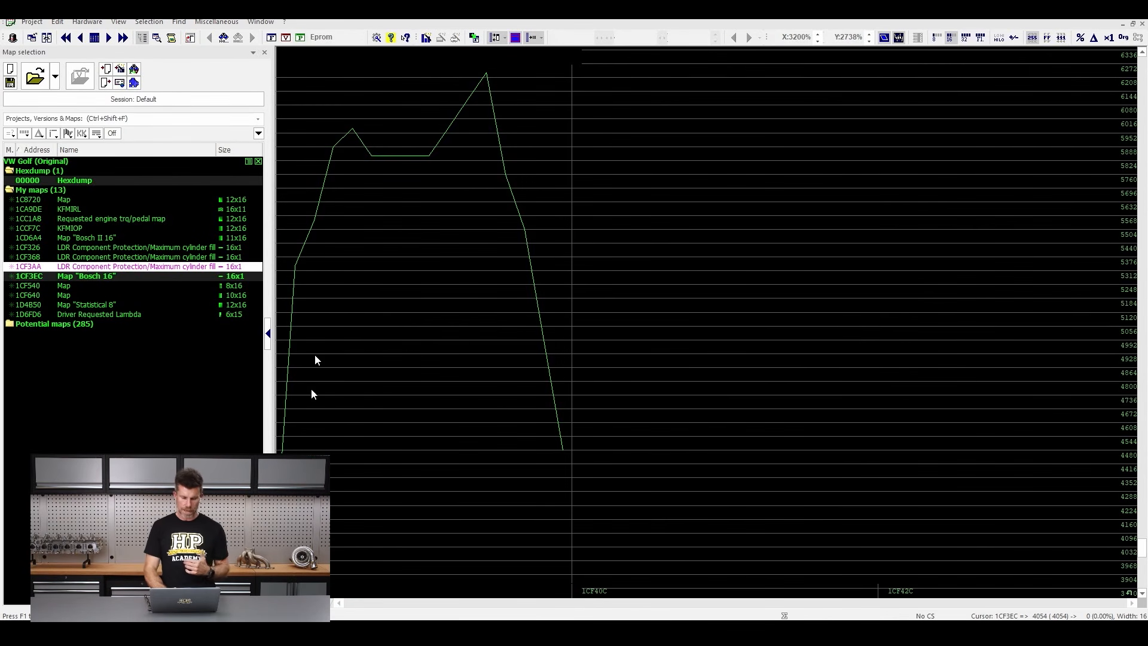
Show the 1CF3EC map as text, apply the copied LDR Component Protection/Maximum cylinder fill properties, and return to the hexdump
{"action": "key", "text": "t"}
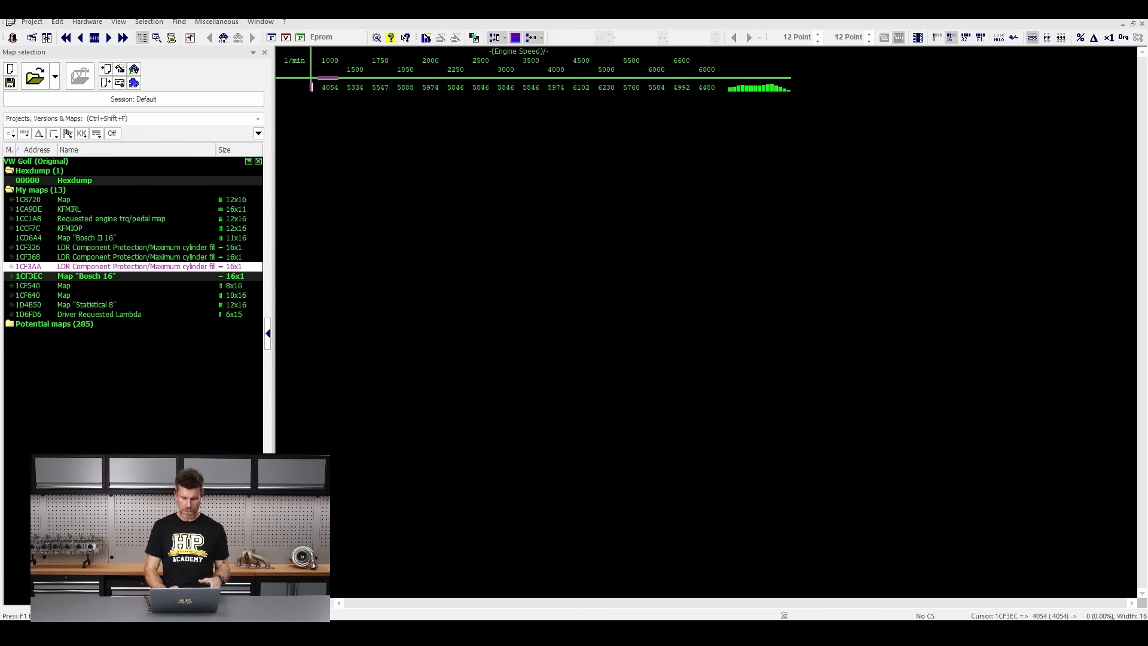
{"action": "key", "text": "ctrl+v"}
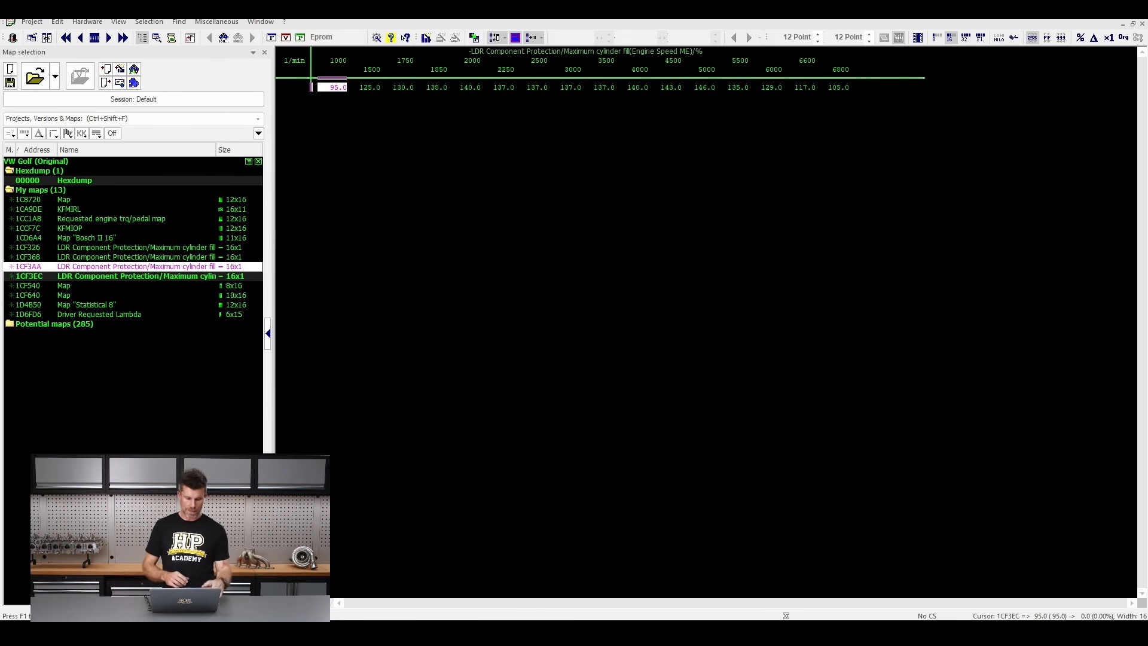
{"action": "key", "text": "t"}
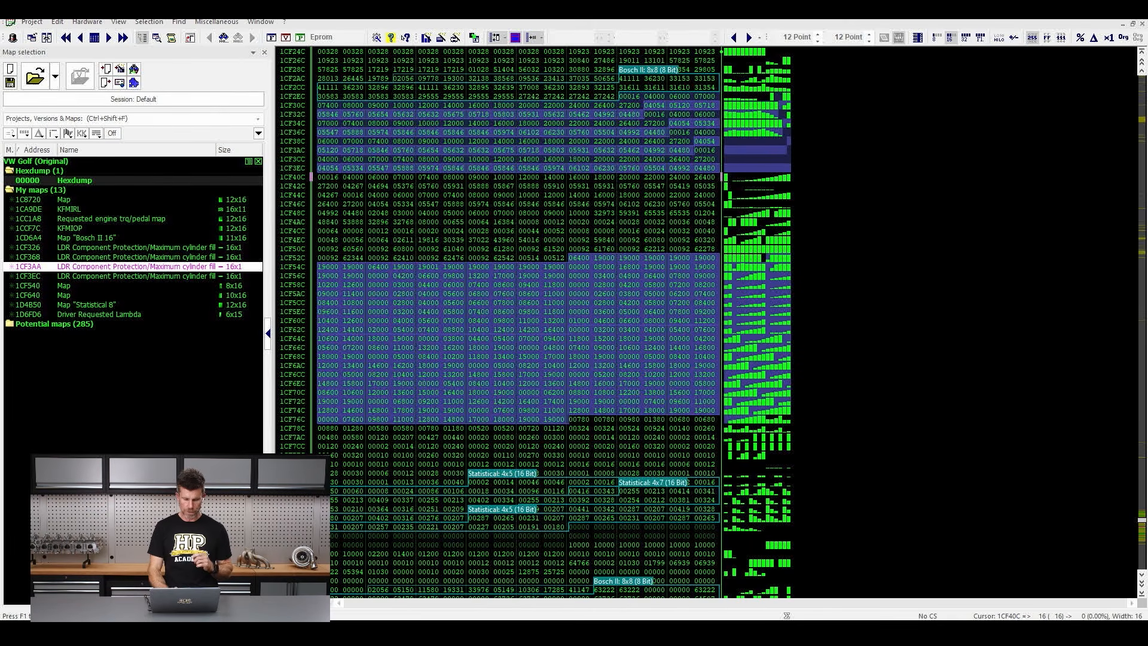
Show the hexdump in 2D and review the maps listed under My maps
{"action": "key", "text": "d"}
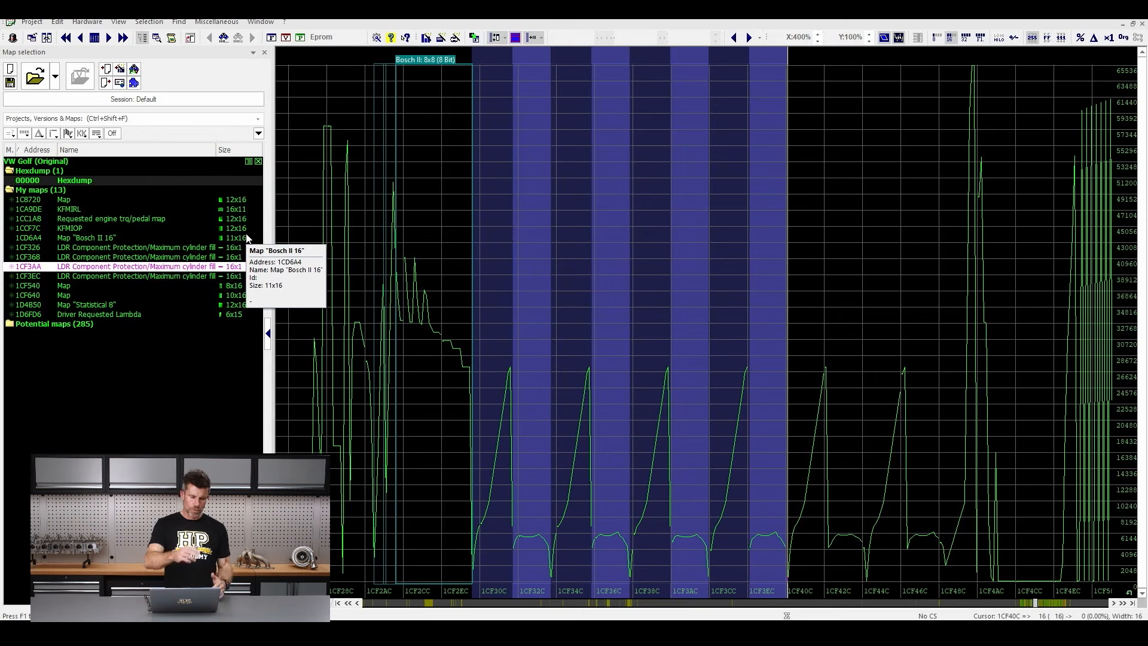
{"action": "mouse_move", "coordinate": [239, 192]}
{"action": "left_mouse_down"}
{"action": "mouse_move", "coordinate": [54, 182]}
{"action": "mouse_move", "coordinate": [3, 305]}
{"action": "mouse_move", "coordinate": [192, 339]}
{"action": "mouse_move", "coordinate": [268, 230]}
{"action": "left_mouse_up"}
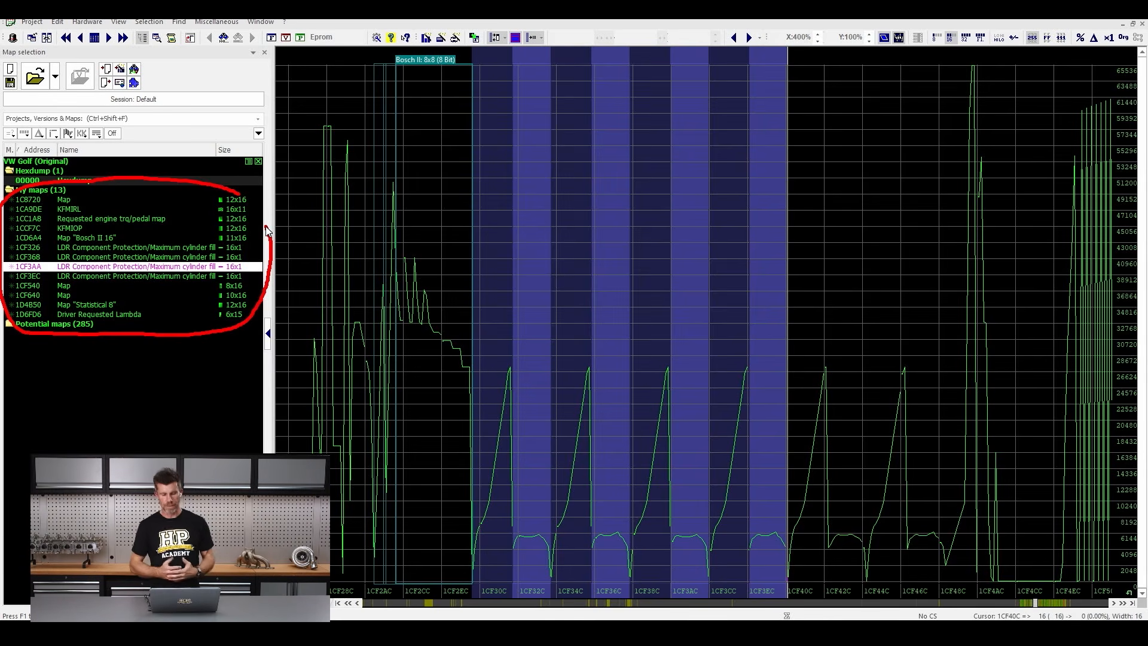
{"action": "key", "text": "Escape"}
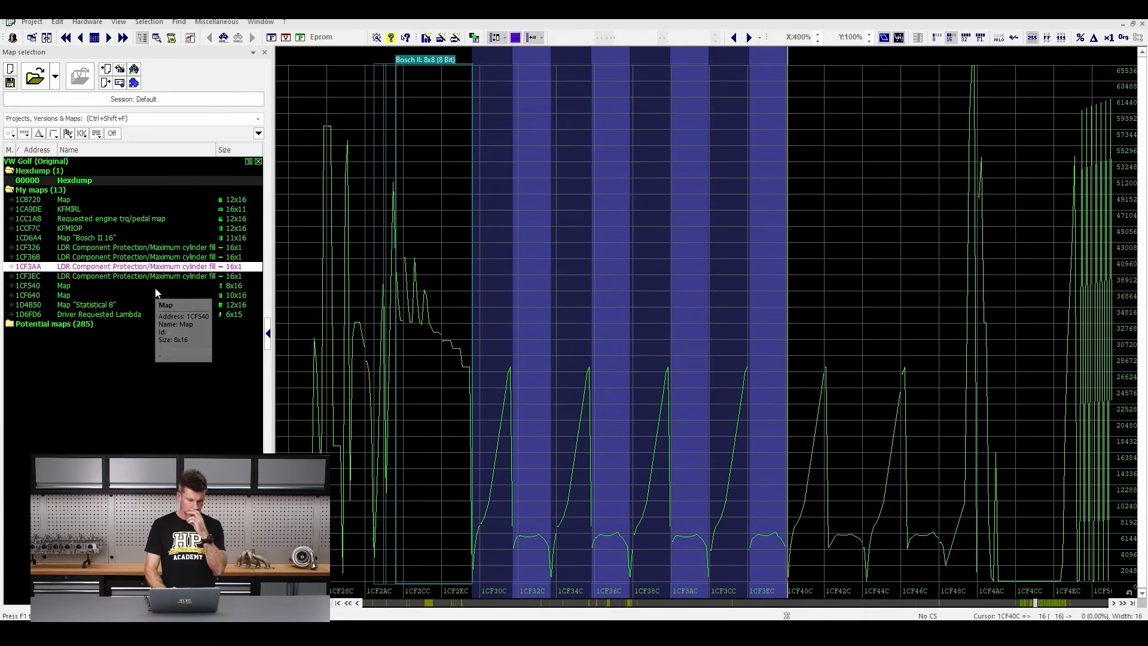
Copy the 1CF326 map's name and use it to name a new map folder "LDR Component Protection/Maximum cylinder fill"
{"action": "left_click", "coordinate": [126, 248]}
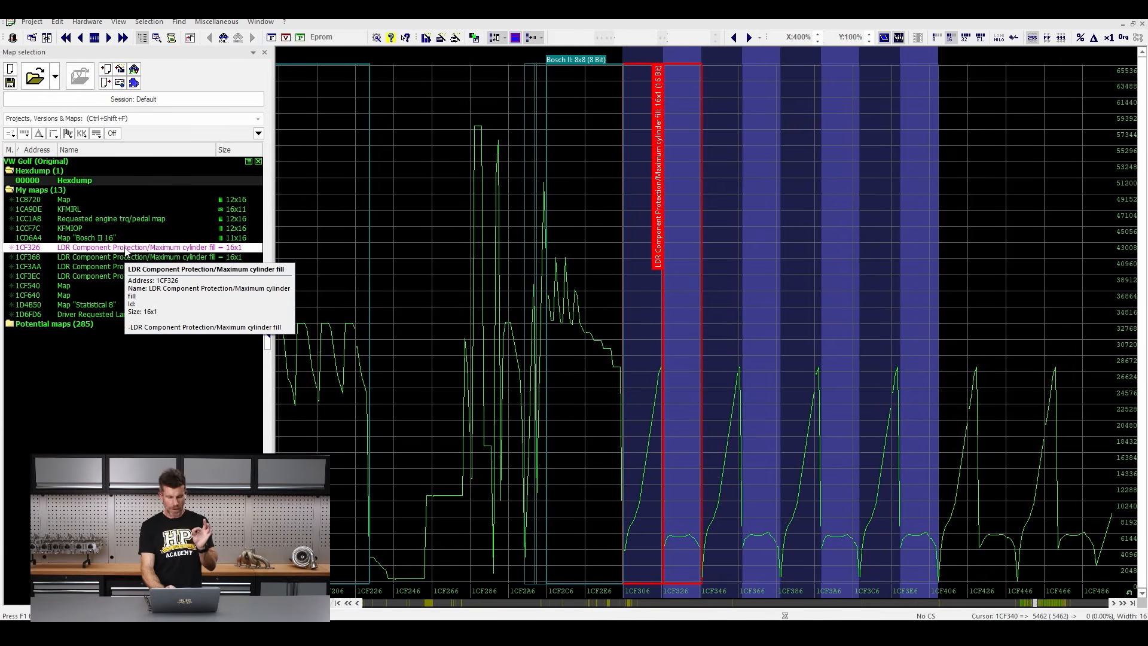
{"action": "right_click", "coordinate": [126, 250]}
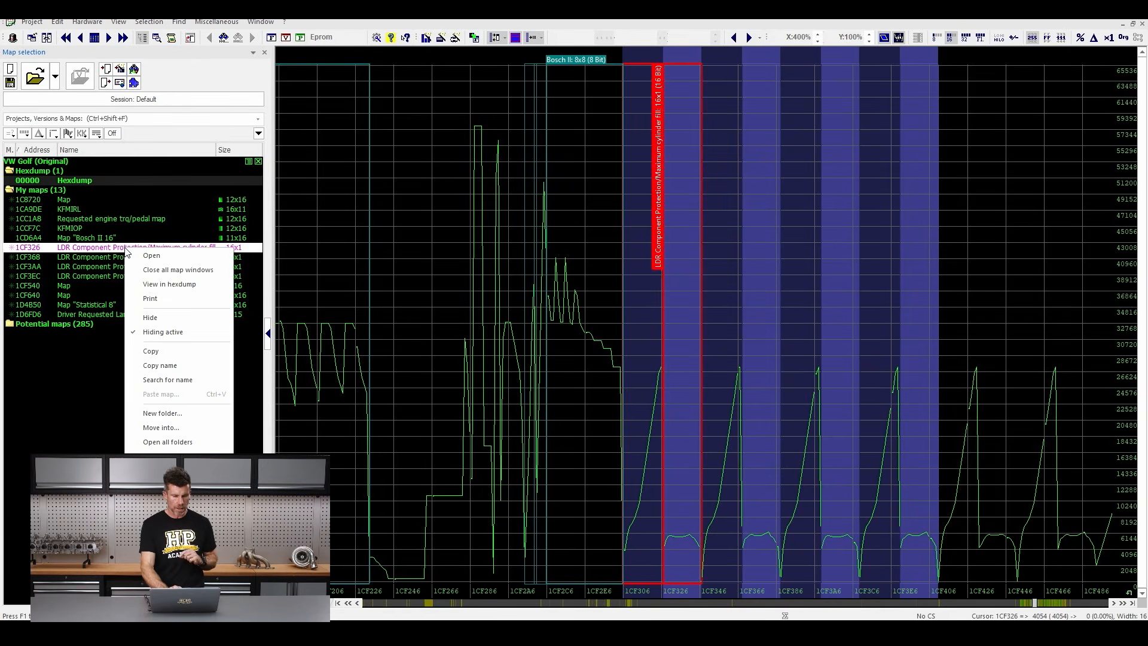
{"action": "left_click", "coordinate": [188, 364]}
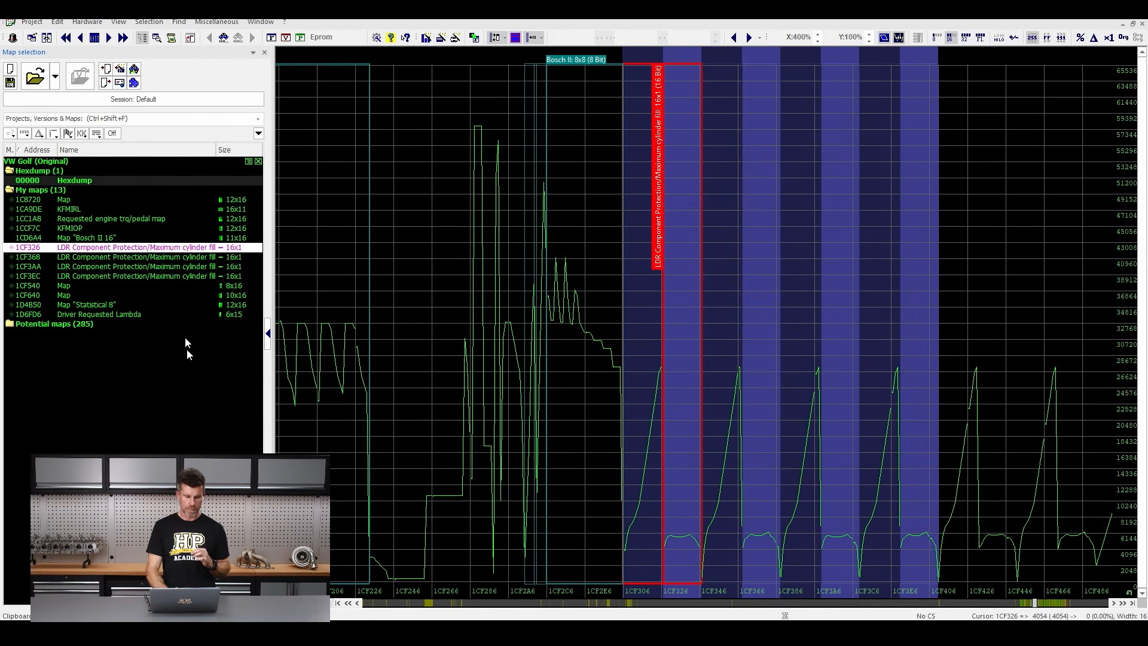
{"action": "right_click", "coordinate": [149, 249]}
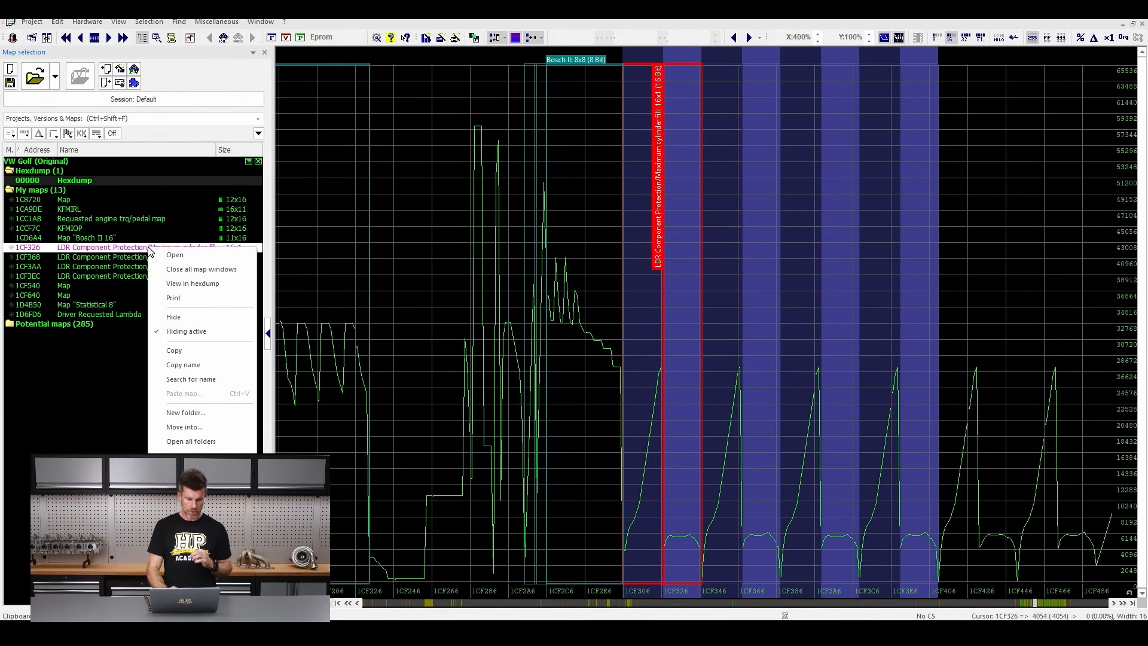
{"action": "left_click", "coordinate": [208, 426]}
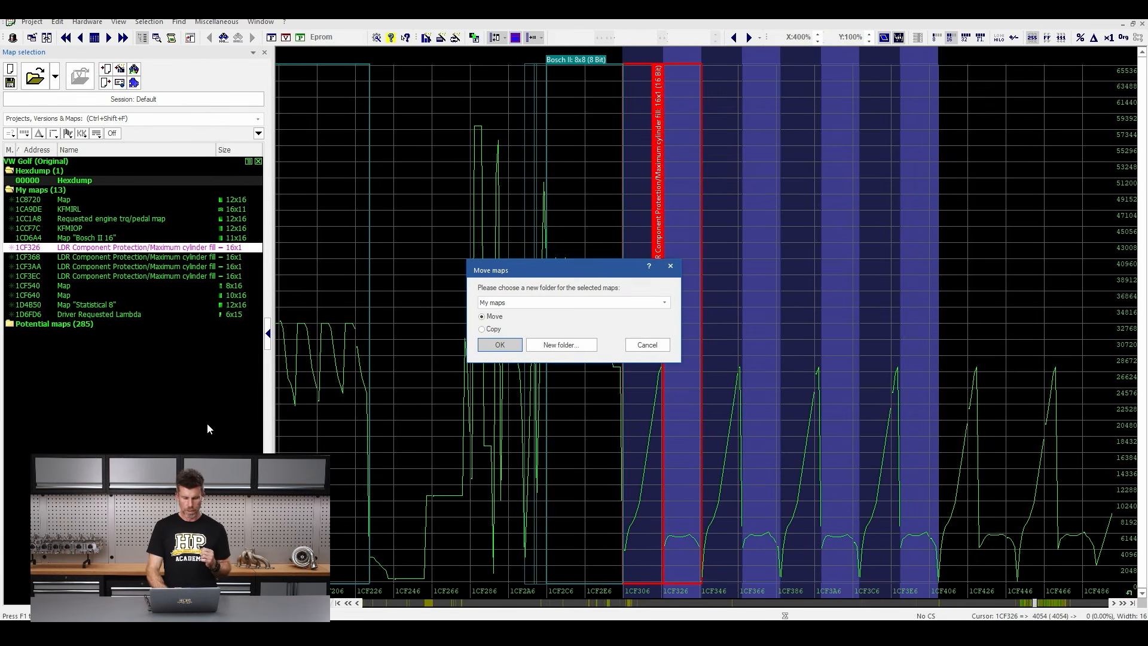
{"action": "left_click", "coordinate": [578, 345]}
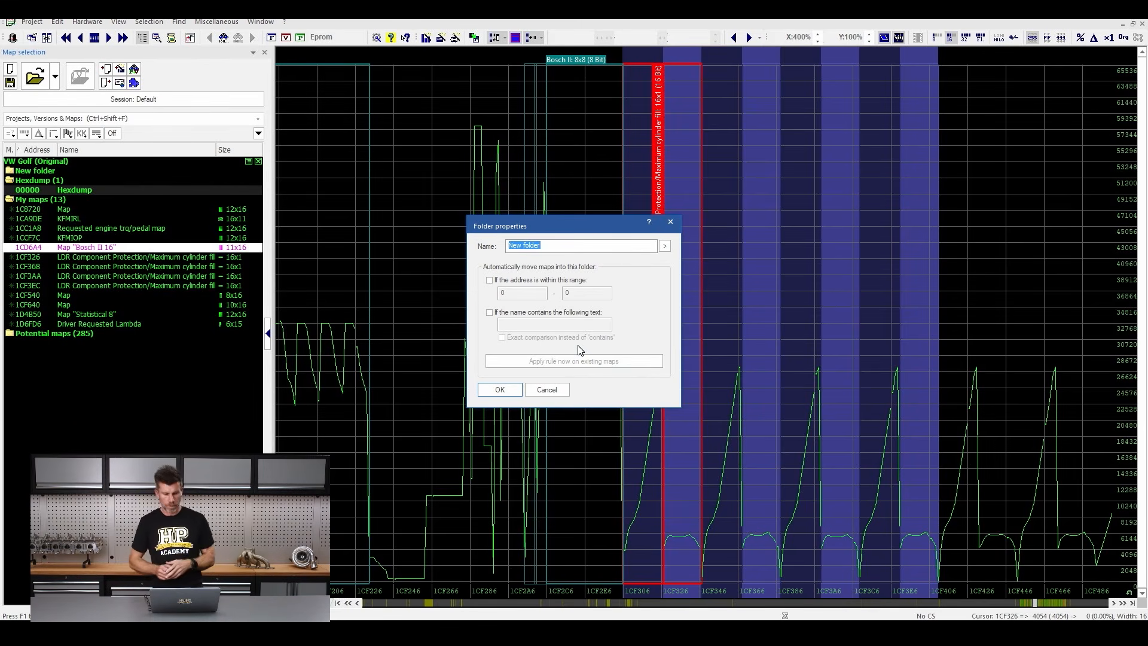
{"action": "key", "text": "ctrl+v"}
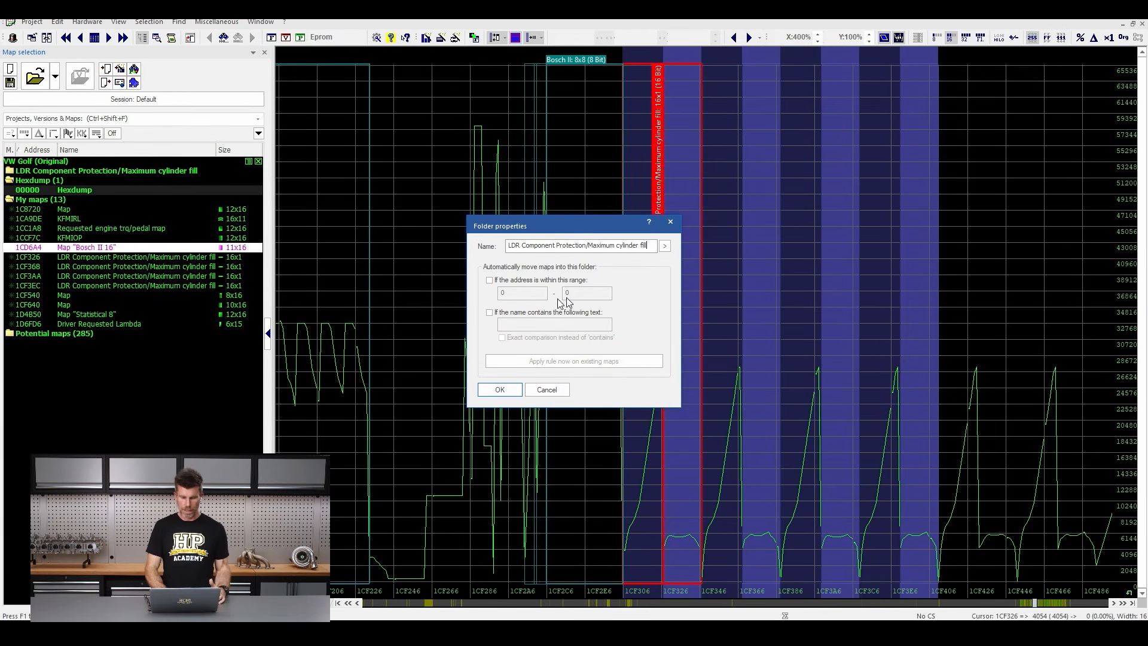
Set the folder to collect maps whose name contains "LDR Component Protection/Maximum cylinder fill" and apply the rule to existing maps
{"action": "left_click", "coordinate": [490, 313]}
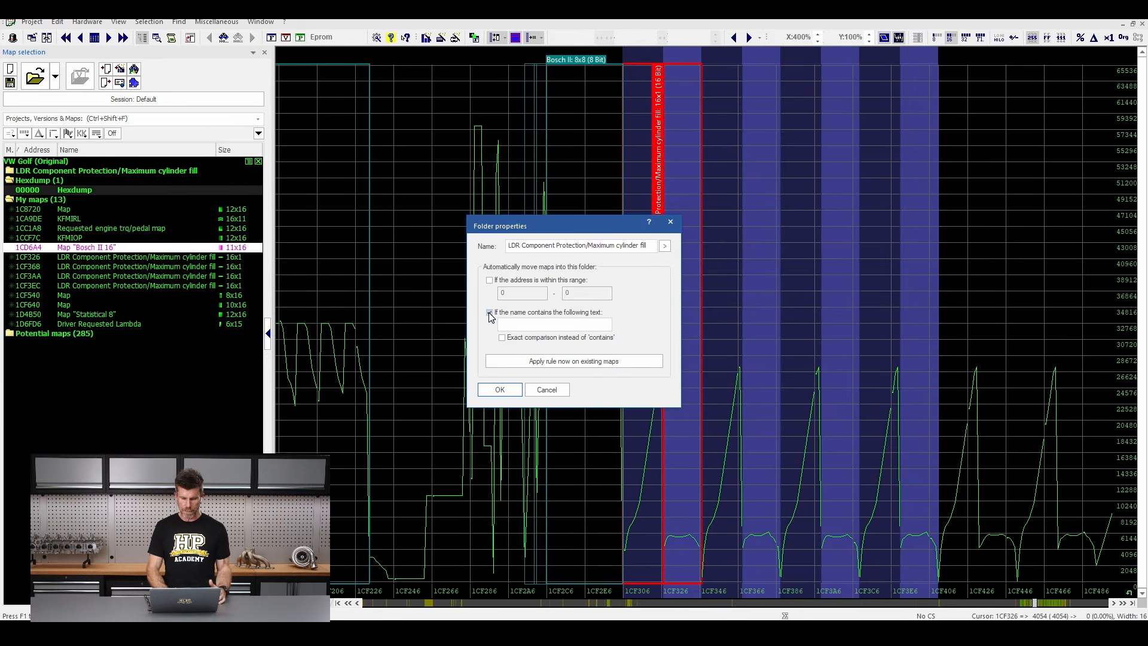
{"action": "left_click", "coordinate": [515, 327]}
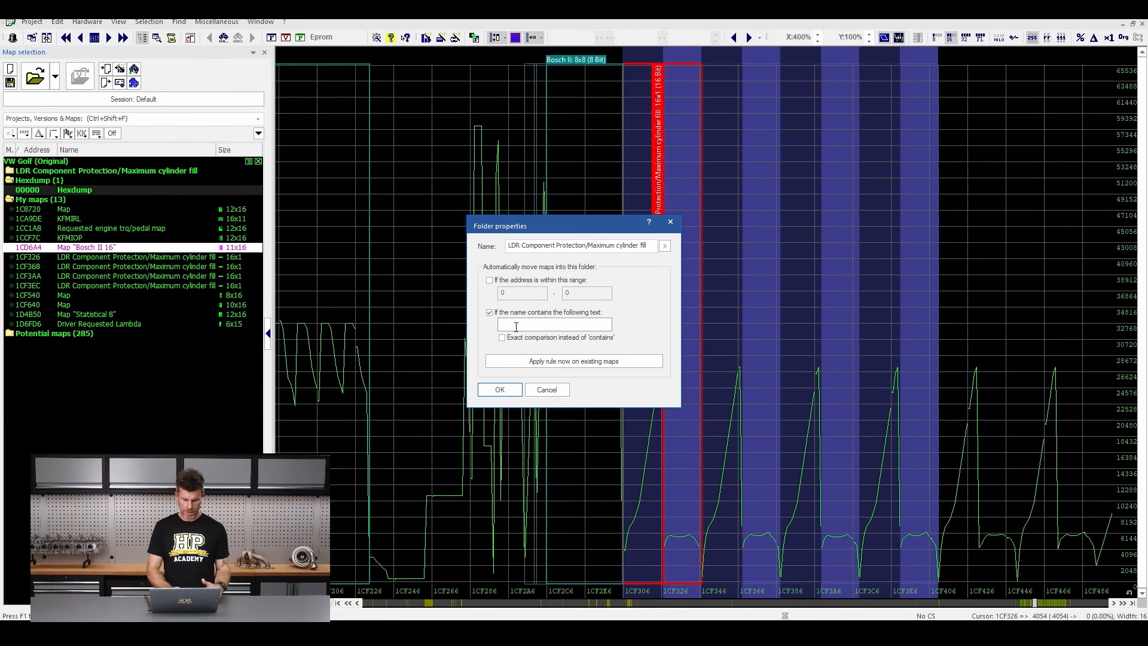
{"action": "key", "text": "ctrl+v"}
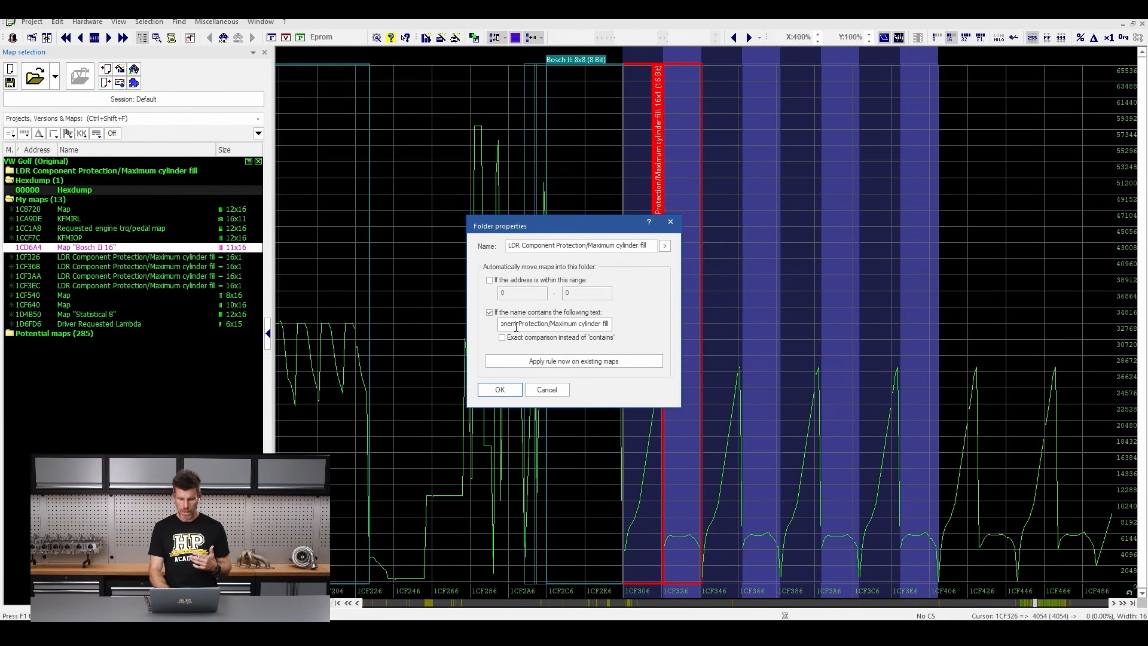
{"action": "left_click", "coordinate": [553, 361]}
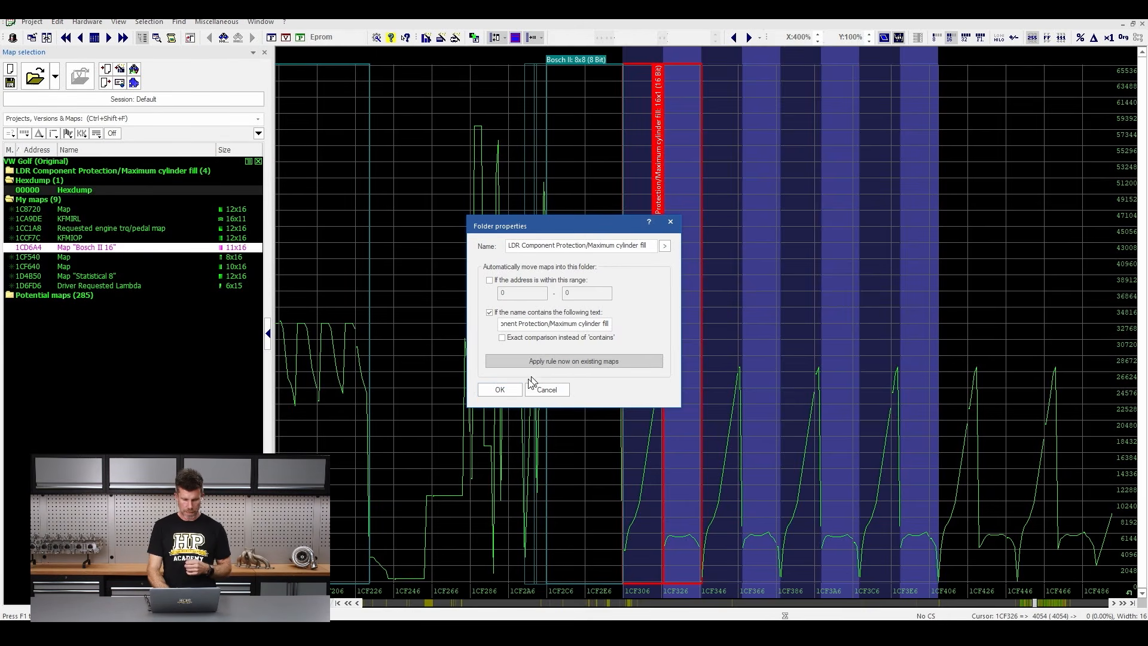
{"action": "left_click", "coordinate": [510, 385]}
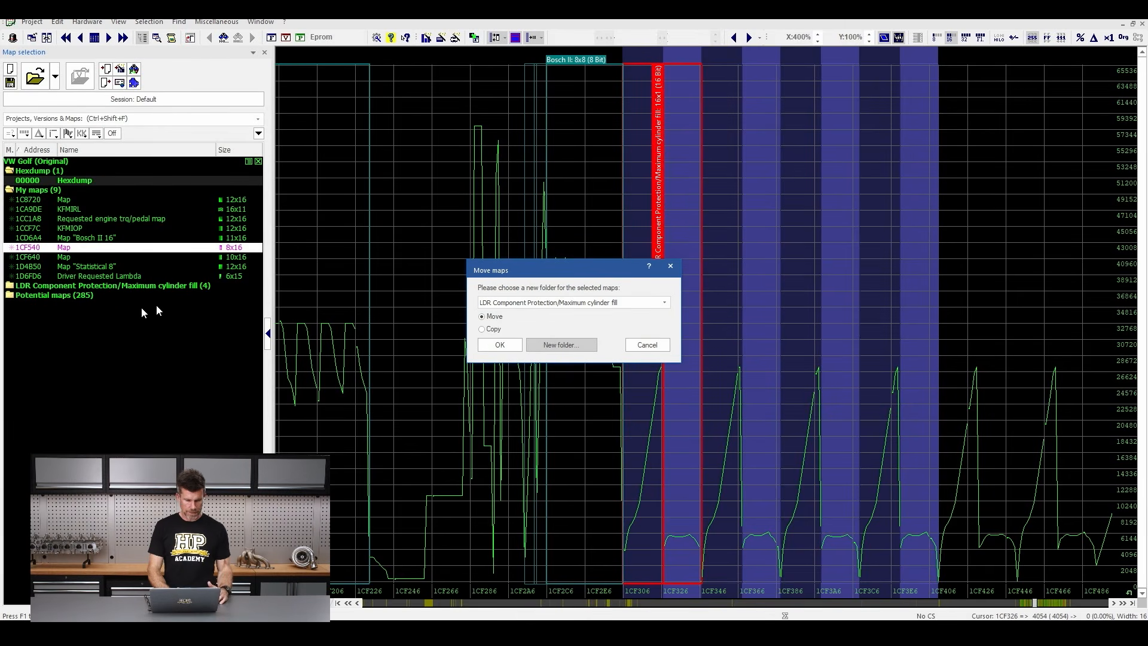
{"action": "left_click", "coordinate": [499, 346]}
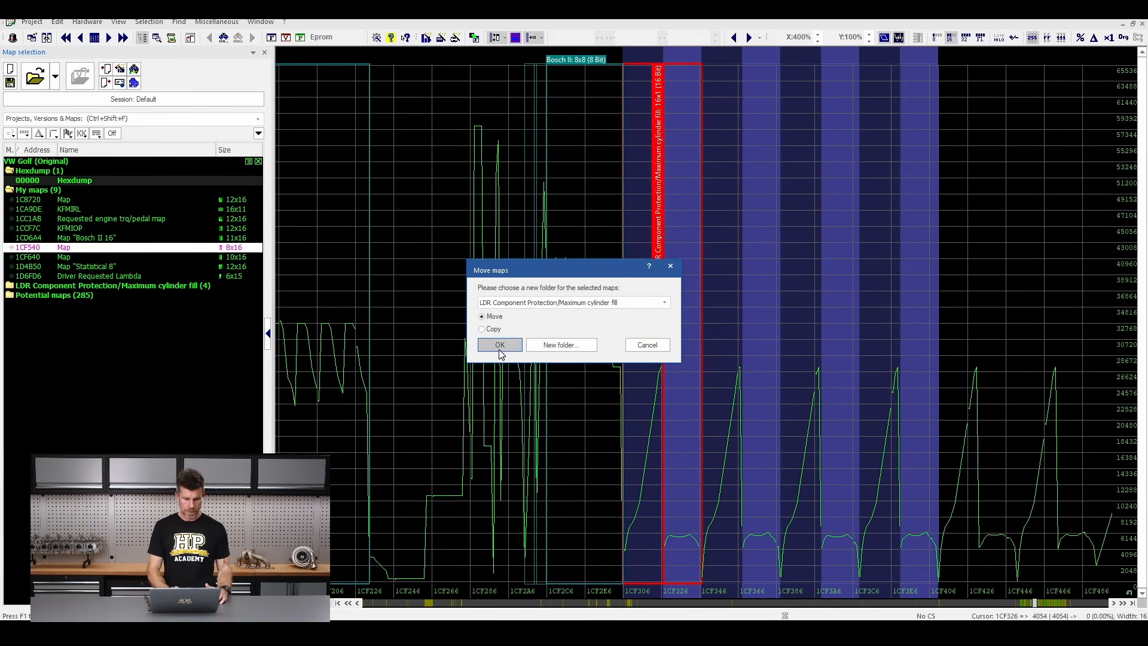
Expand the LDR Component Protection/Maximum cylinder fill folder to check its maps, and collapse it again
{"action": "mouse_move", "coordinate": [220, 270]}
{"action": "left_mouse_down"}
{"action": "mouse_move", "coordinate": [36, 258]}
{"action": "mouse_move", "coordinate": [7, 281]}
{"action": "mouse_move", "coordinate": [45, 302]}
{"action": "mouse_move", "coordinate": [113, 304]}
{"action": "mouse_move", "coordinate": [250, 284]}
{"action": "mouse_move", "coordinate": [237, 275]}
{"action": "left_mouse_up"}
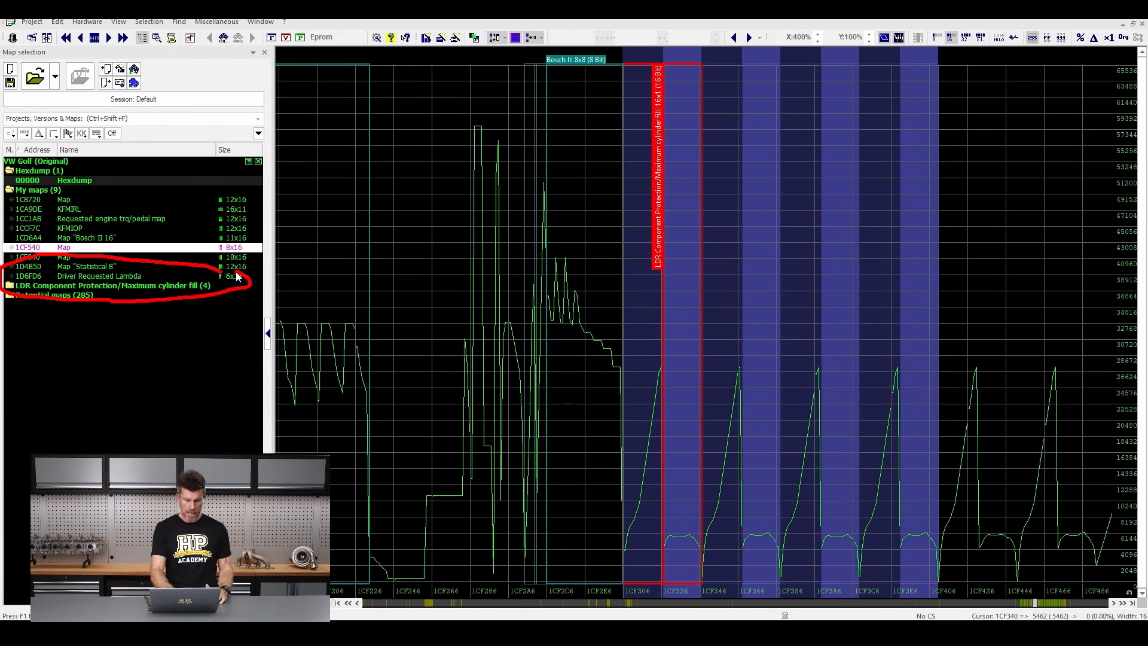
{"action": "left_click", "coordinate": [9, 287]}
{"action": "left_click", "coordinate": [9, 288]}
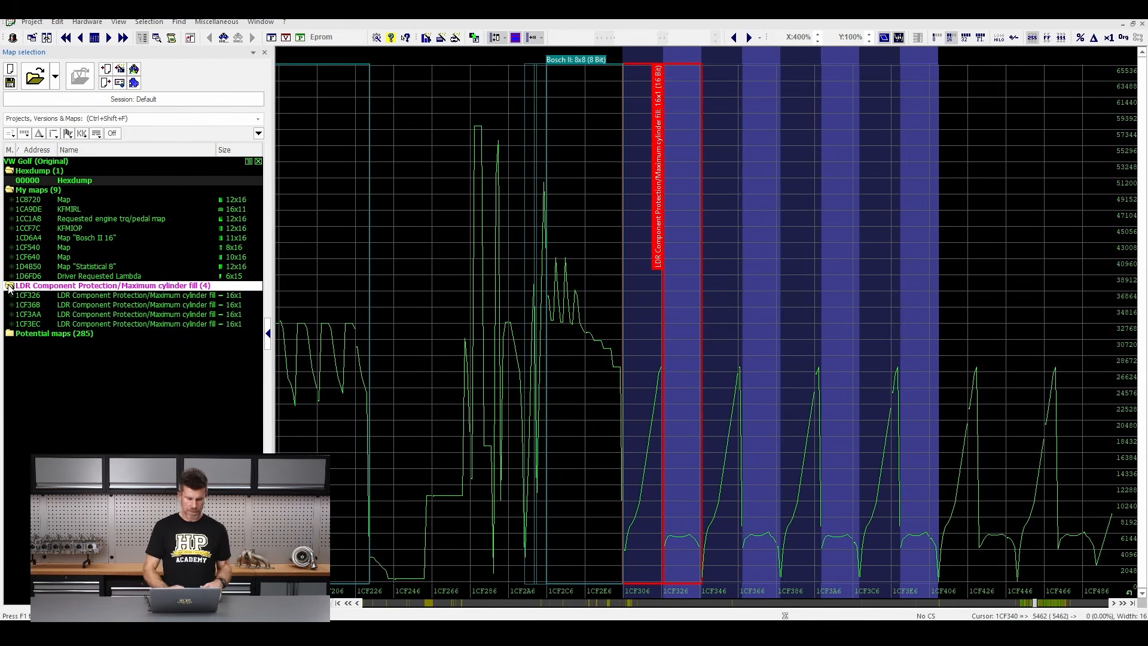
{"action": "left_click", "coordinate": [9, 288]}
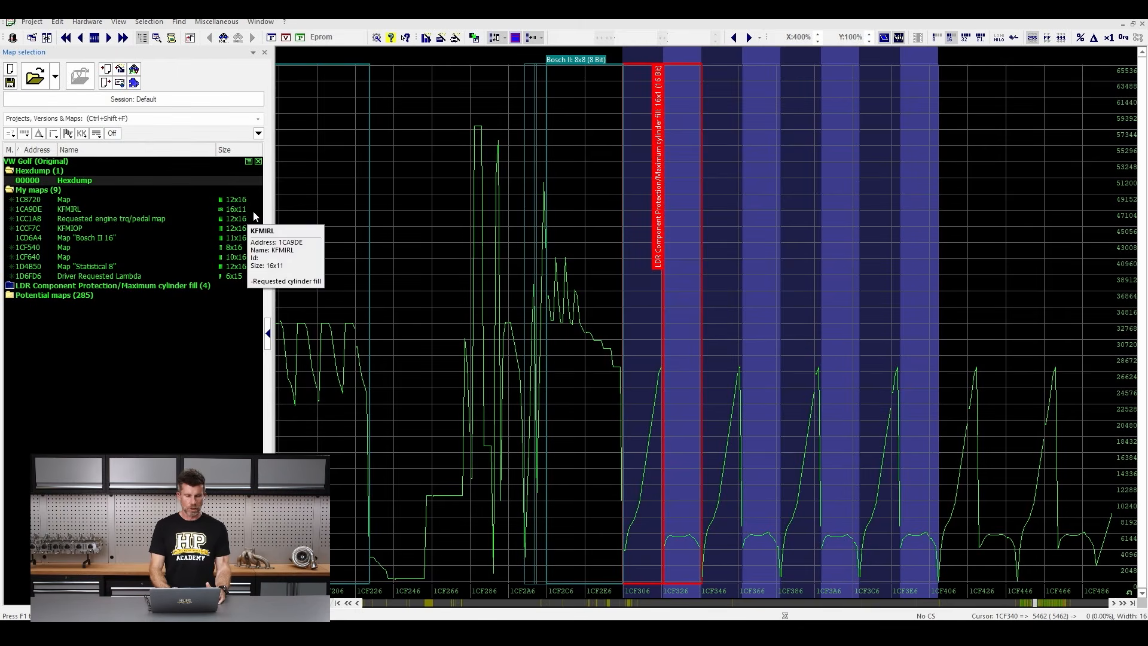
{"action": "mouse_move", "coordinate": [254, 215]}
{"action": "left_mouse_down"}
{"action": "mouse_move", "coordinate": [8, 218]}
{"action": "mouse_move", "coordinate": [251, 239]}
{"action": "mouse_move", "coordinate": [263, 215]}
{"action": "left_mouse_up"}
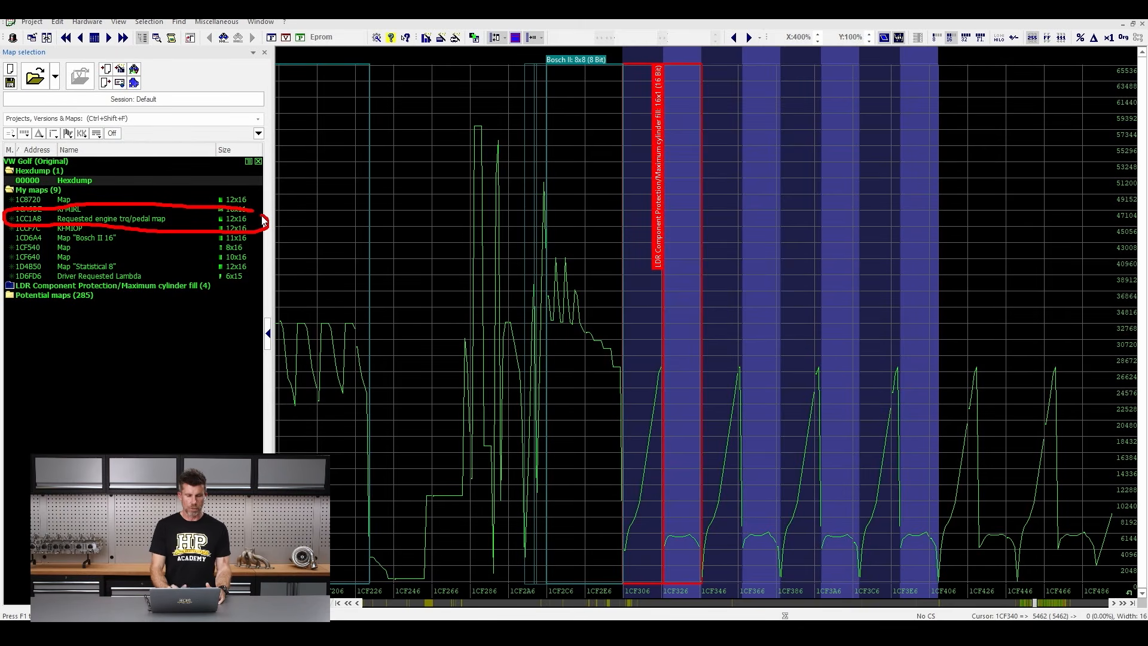
Show the Requested engine trq/pedal map in the hexdump with the map list hidden and the X zoom at 200%
{"action": "left_click", "coordinate": [145, 219]}
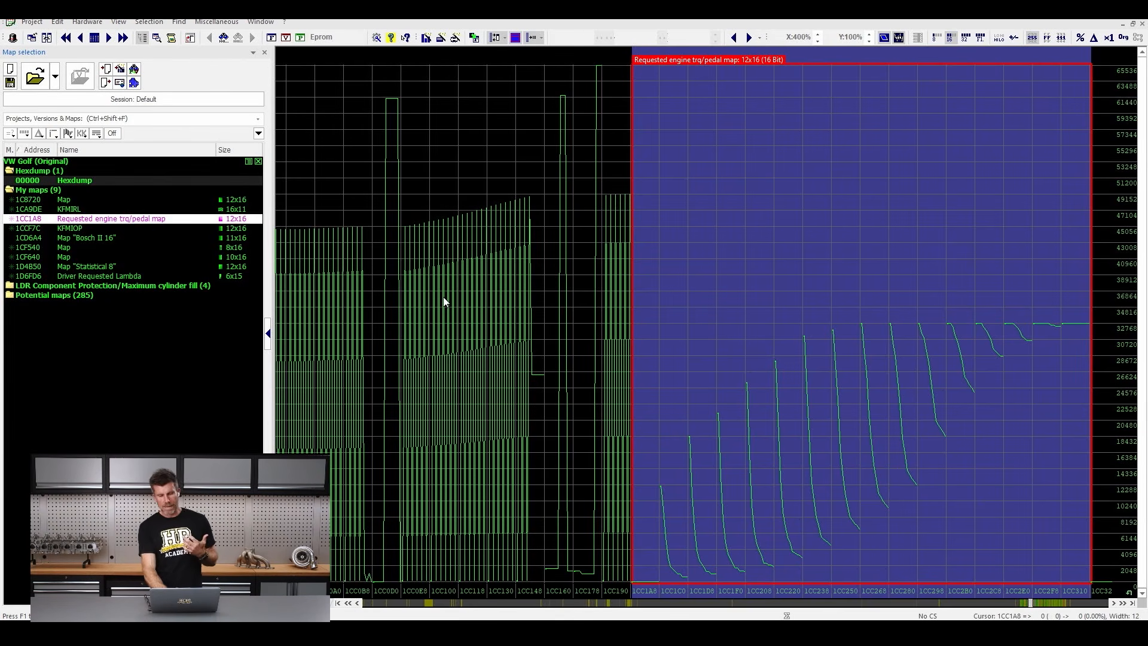
{"action": "left_click", "coordinate": [269, 339]}
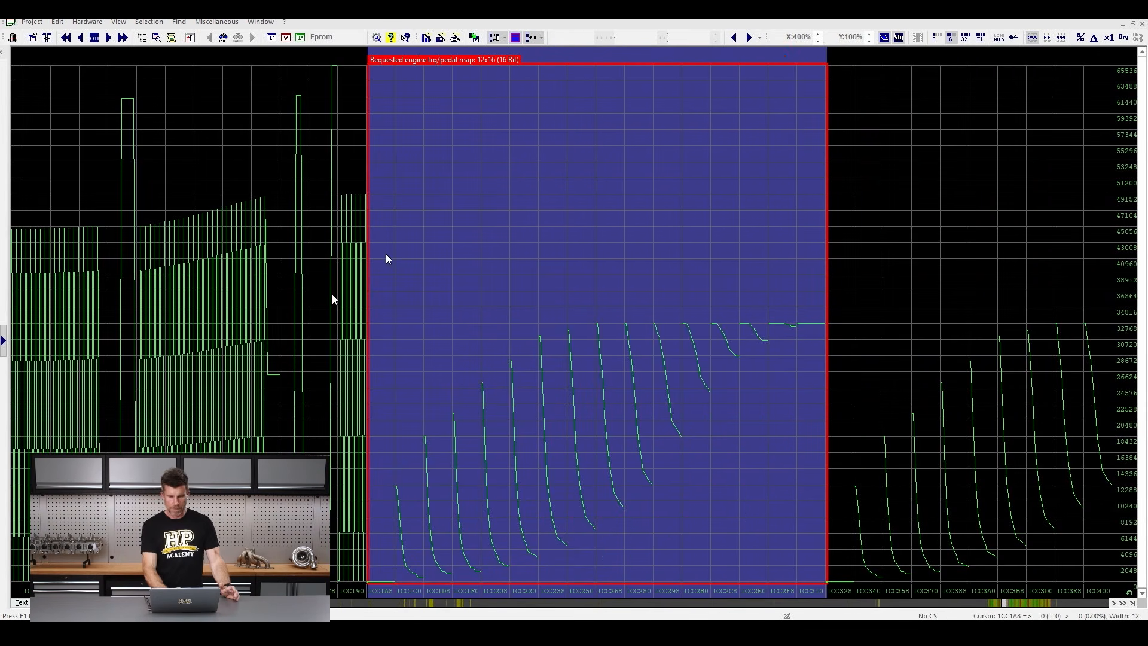
{"action": "left_click", "coordinate": [818, 40]}
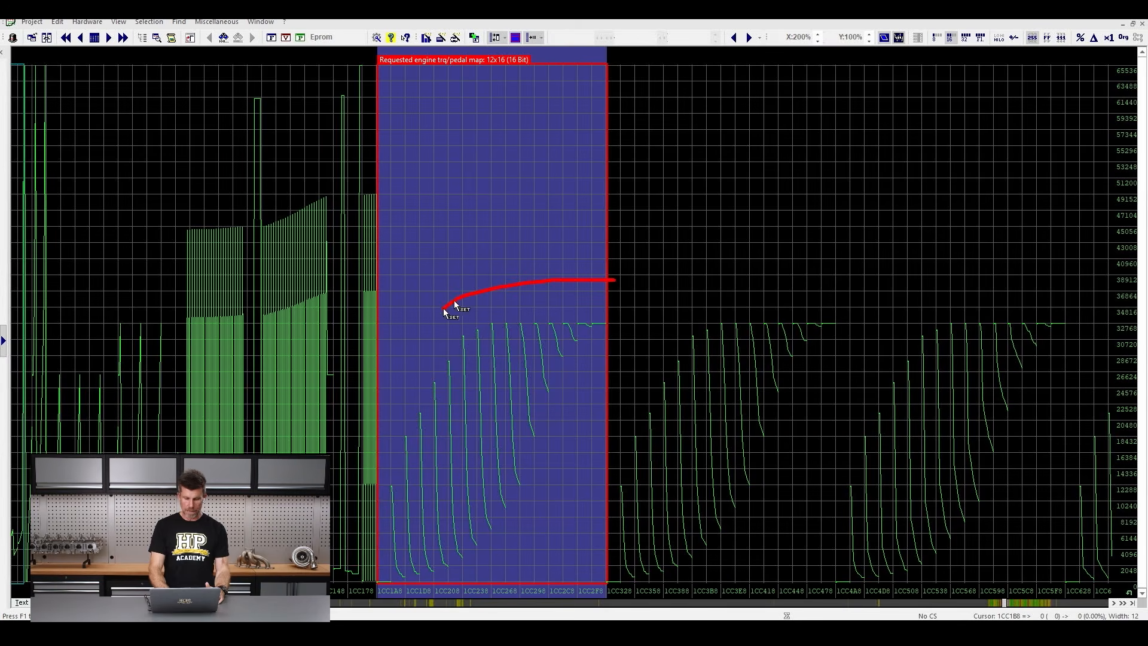
{"action": "mouse_move", "coordinate": [443, 307]}
{"action": "left_mouse_down"}
{"action": "mouse_move", "coordinate": [392, 532]}
{"action": "mouse_move", "coordinate": [535, 532]}
{"action": "mouse_move", "coordinate": [621, 303]}
{"action": "left_mouse_up"}
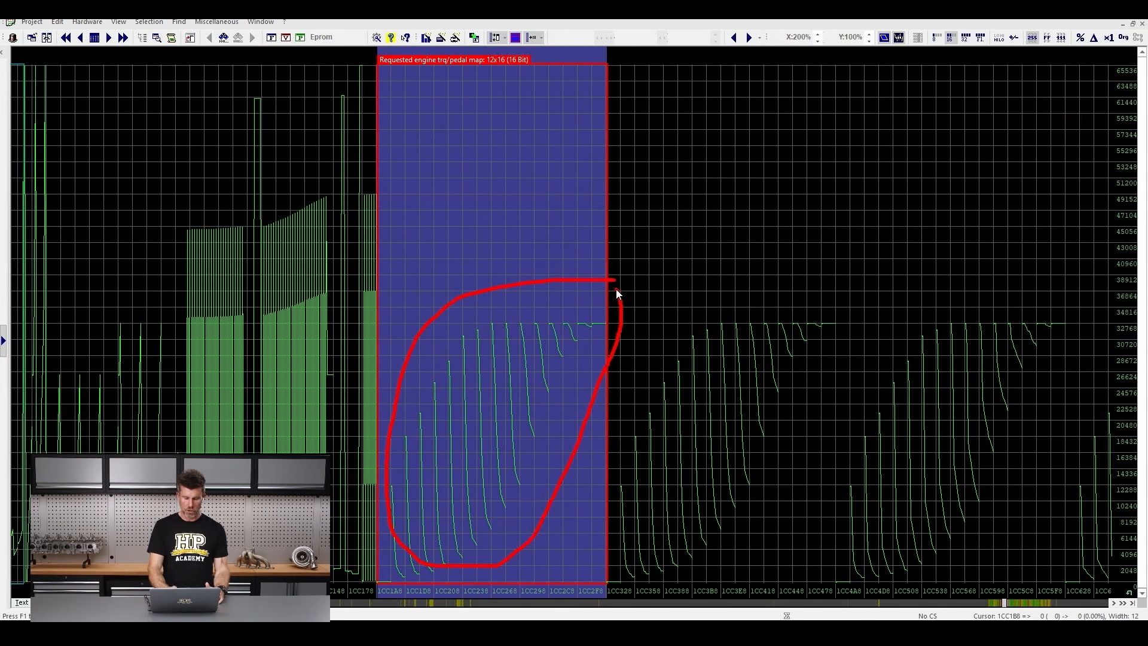
{"action": "key", "text": "Escape"}
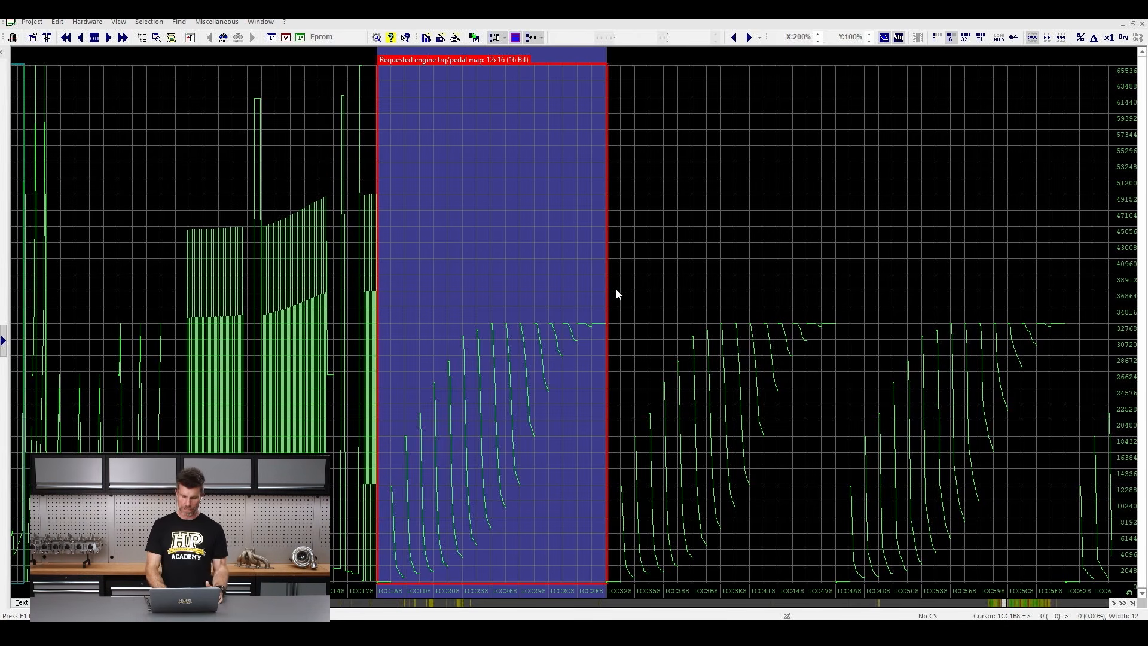
Compare the Requested engine trq/pedal map's shape and size with the unmarked data blocks that follow it
{"action": "left_click", "coordinate": [1115, 603]}
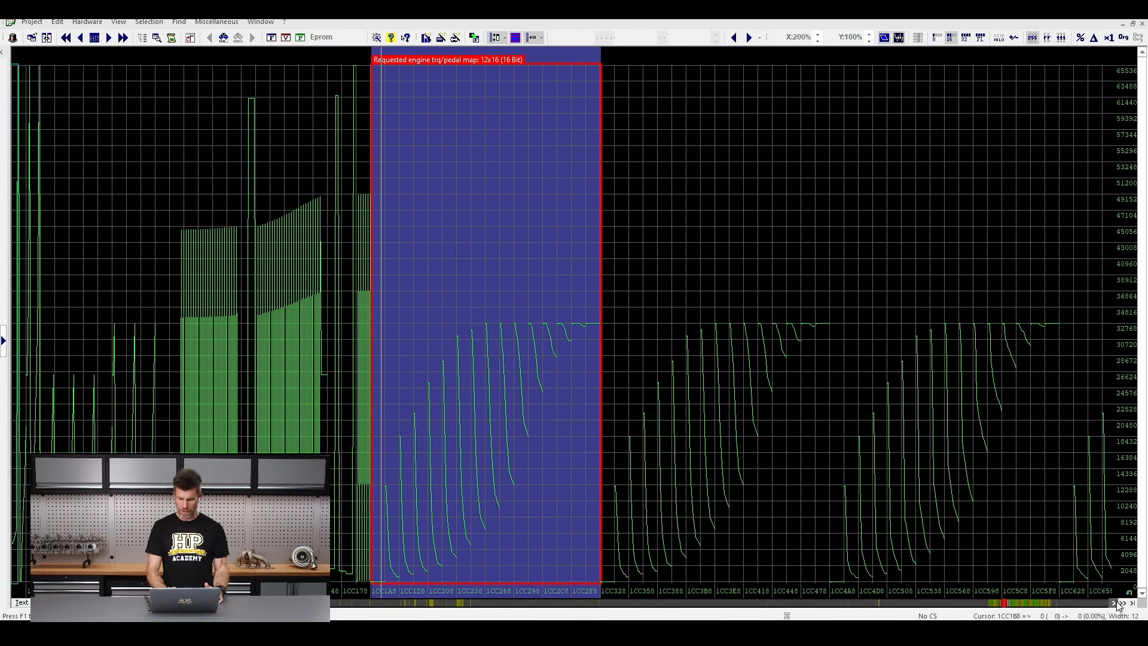
{"action": "left_click", "coordinate": [1117, 603]}
{"action": "left_click", "coordinate": [1117, 603]}
{"action": "left_click", "coordinate": [1116, 603]}
{"action": "left_click", "coordinate": [1117, 603]}
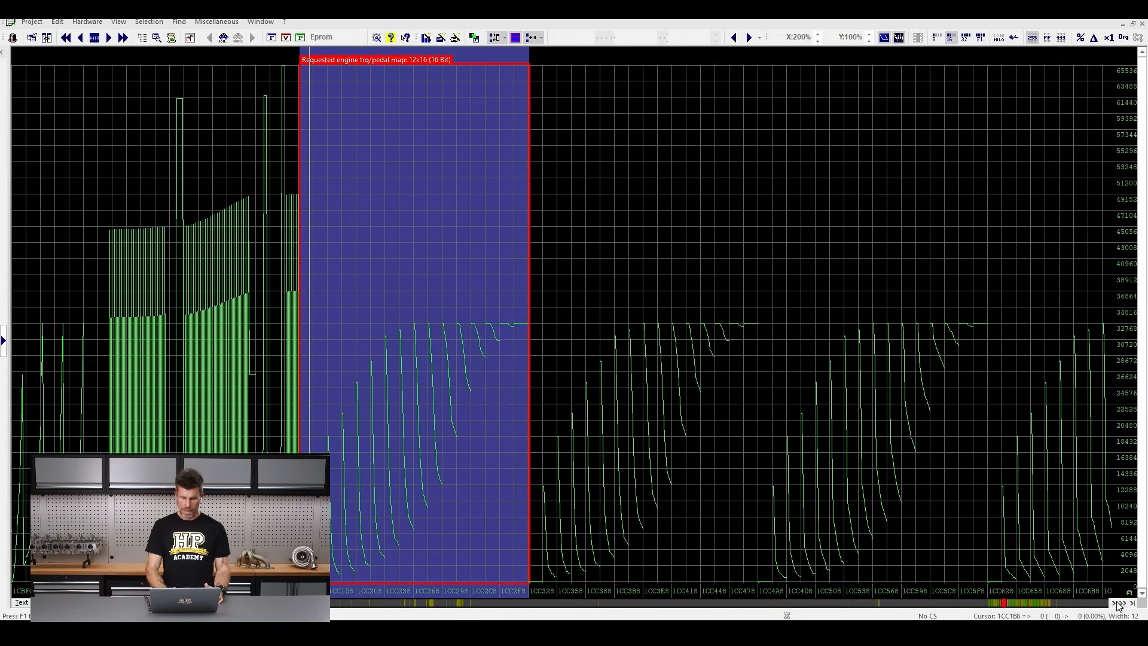
{"action": "left_click", "coordinate": [1116, 604]}
{"action": "left_click", "coordinate": [1117, 604]}
{"action": "left_click", "coordinate": [1117, 604]}
{"action": "left_click", "coordinate": [1117, 604]}
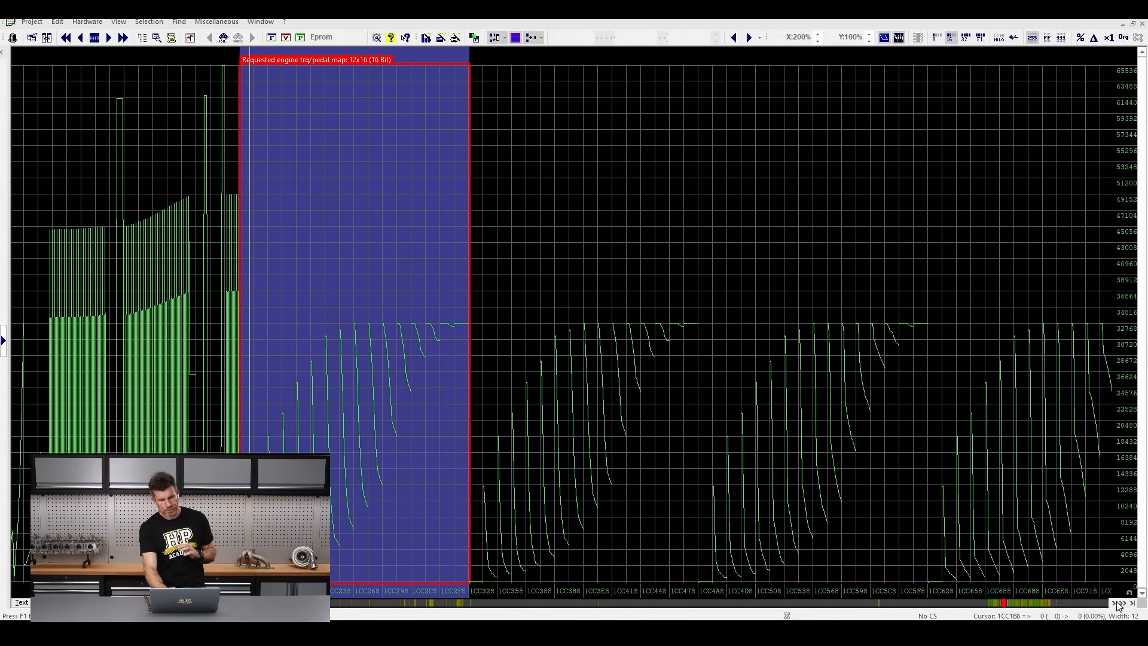
{"action": "left_click", "coordinate": [1116, 604]}
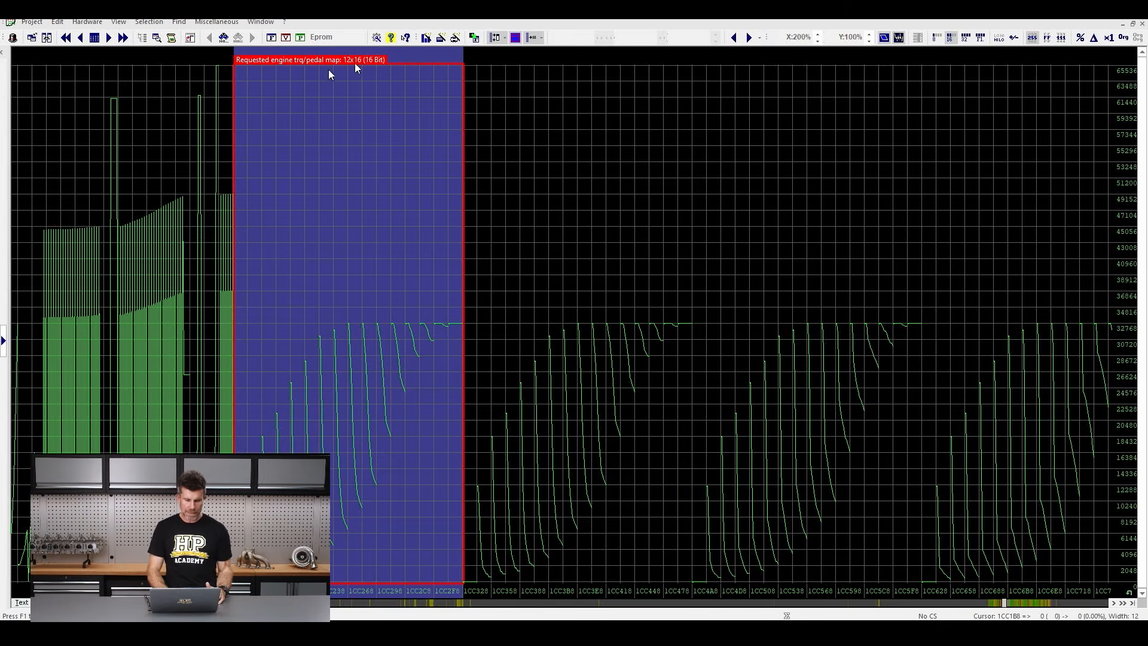
{"action": "mouse_move", "coordinate": [399, 44]}
{"action": "left_mouse_down"}
{"action": "mouse_move", "coordinate": [334, 59]}
{"action": "mouse_move", "coordinate": [377, 88]}
{"action": "left_mouse_up"}
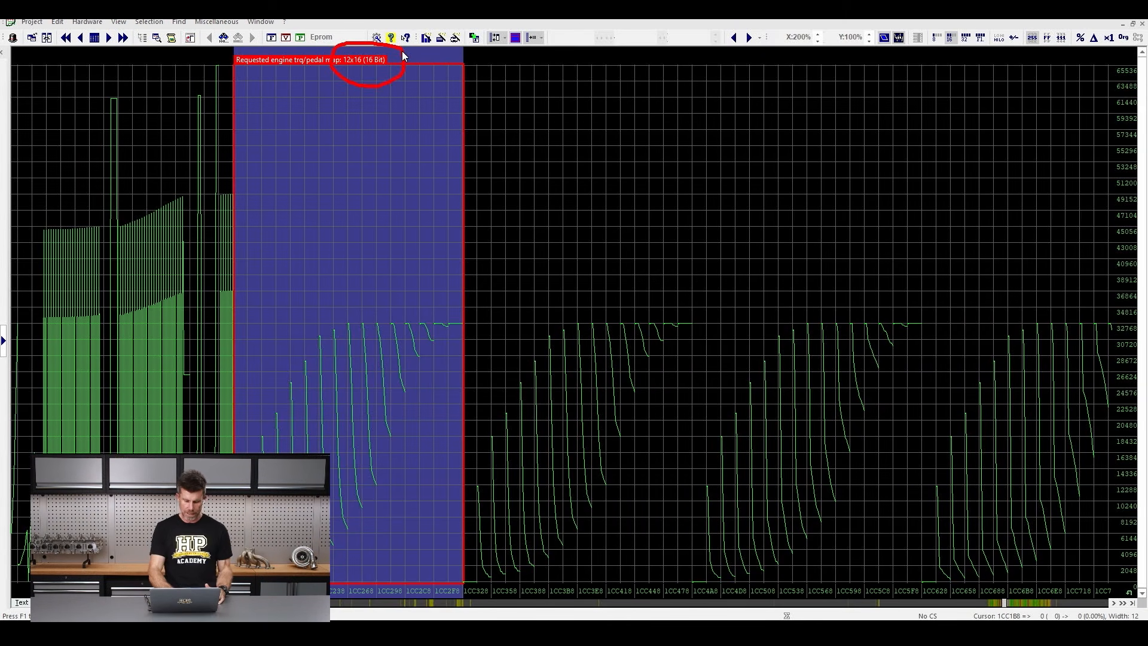
{"action": "key", "text": "Escape"}
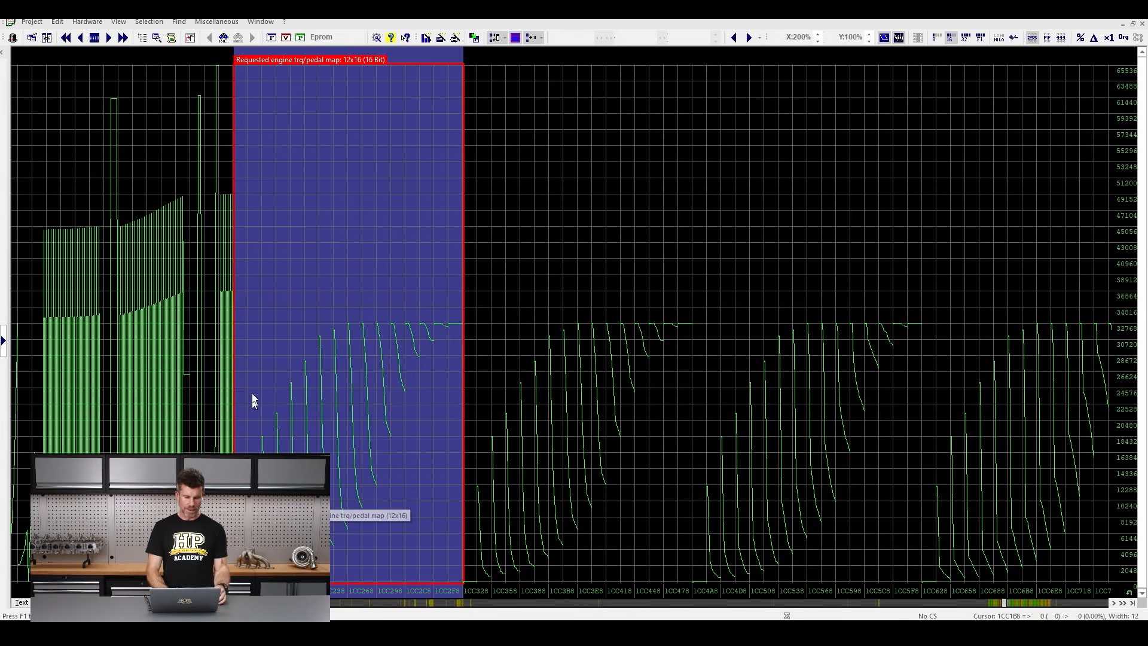
Examine the end of the run of pedal-map-like blocks and the data right after it, around 1CCAA8
{"action": "left_click_drag", "start_coordinate": [311, 318], "coordinate": [227, 320]}
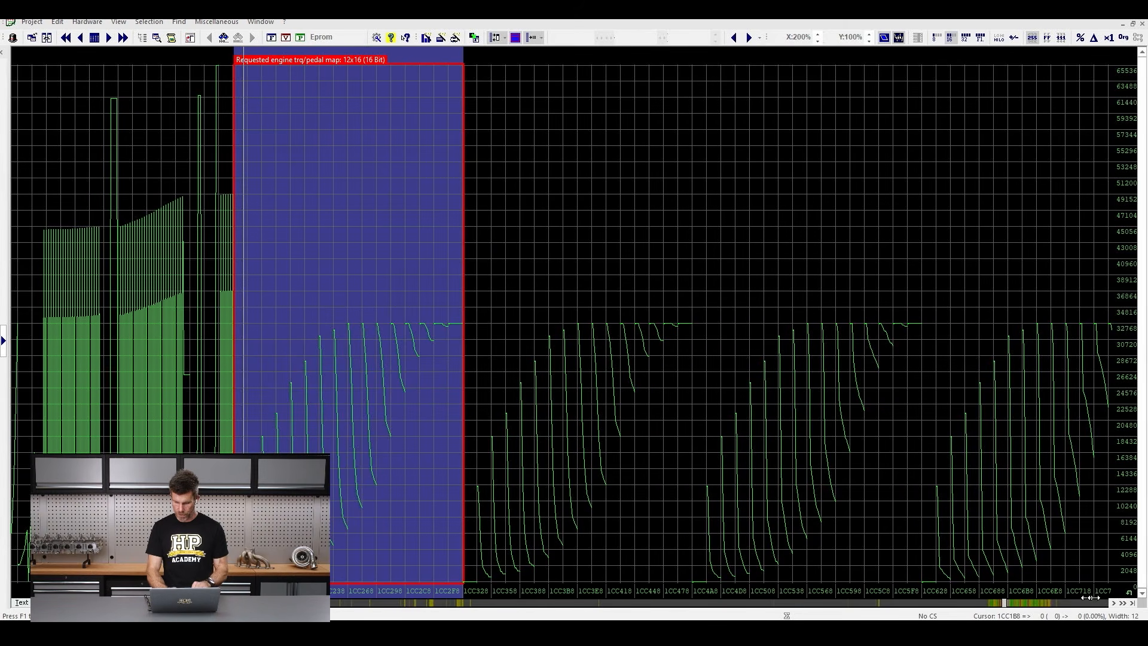
{"action": "left_click", "coordinate": [1111, 602]}
{"action": "left_click", "coordinate": [1111, 603]}
{"action": "left_click_drag", "start_coordinate": [1111, 603], "coordinate": [1111, 602]}
{"action": "left_click", "coordinate": [1065, 604]}
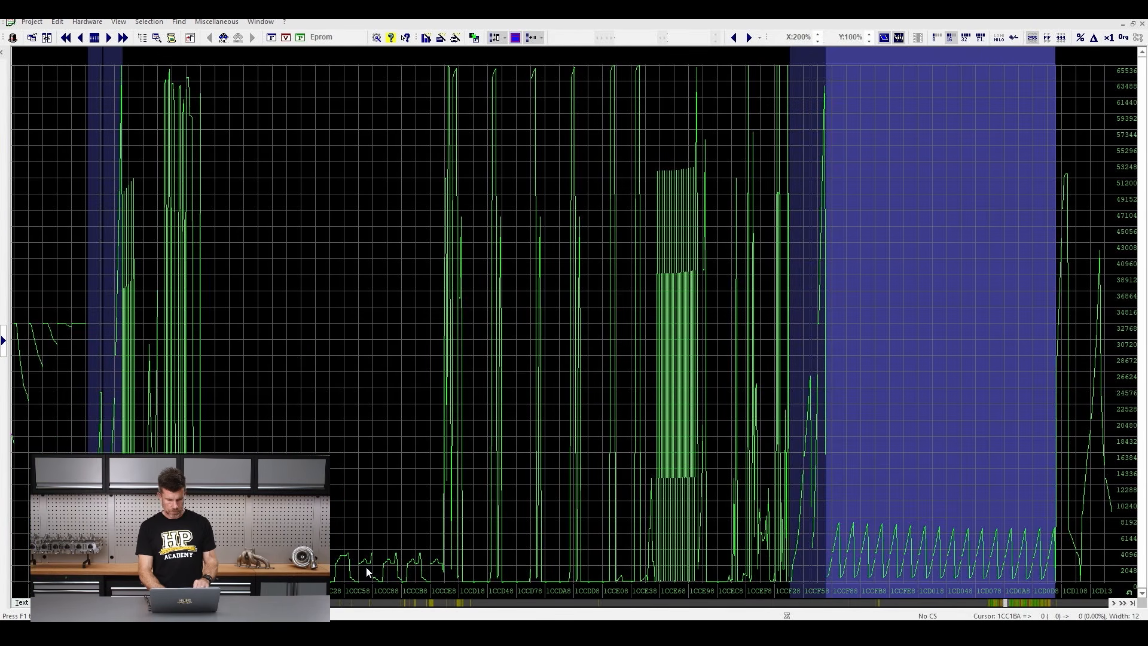
{"action": "key", "text": "Left"}
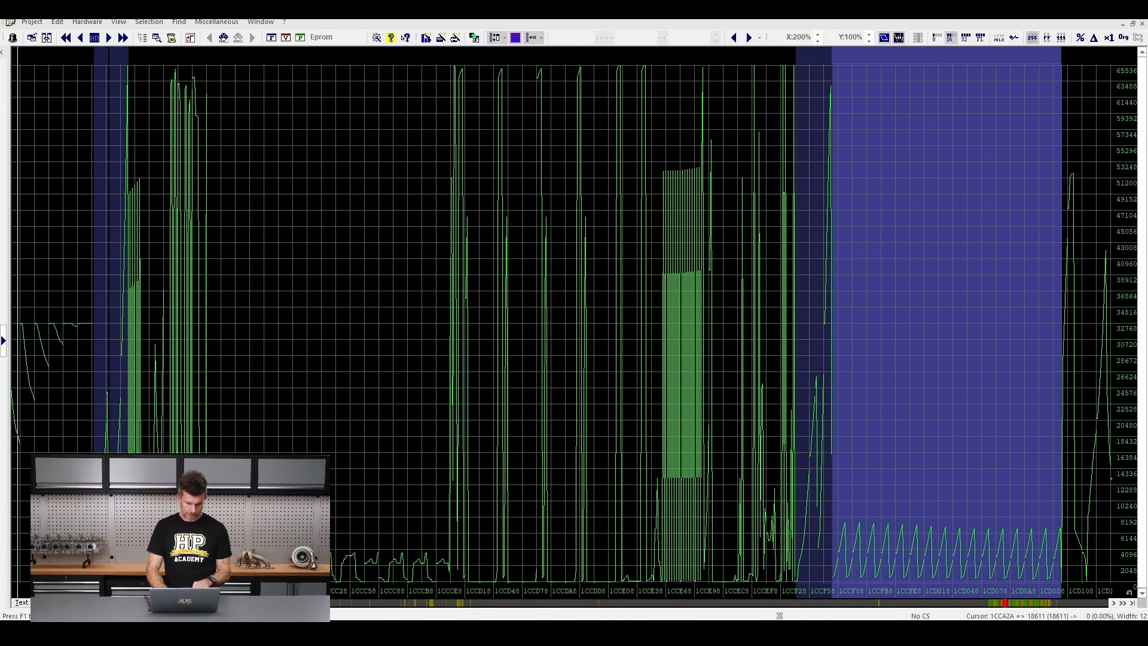
{"action": "key", "text": "Left"}
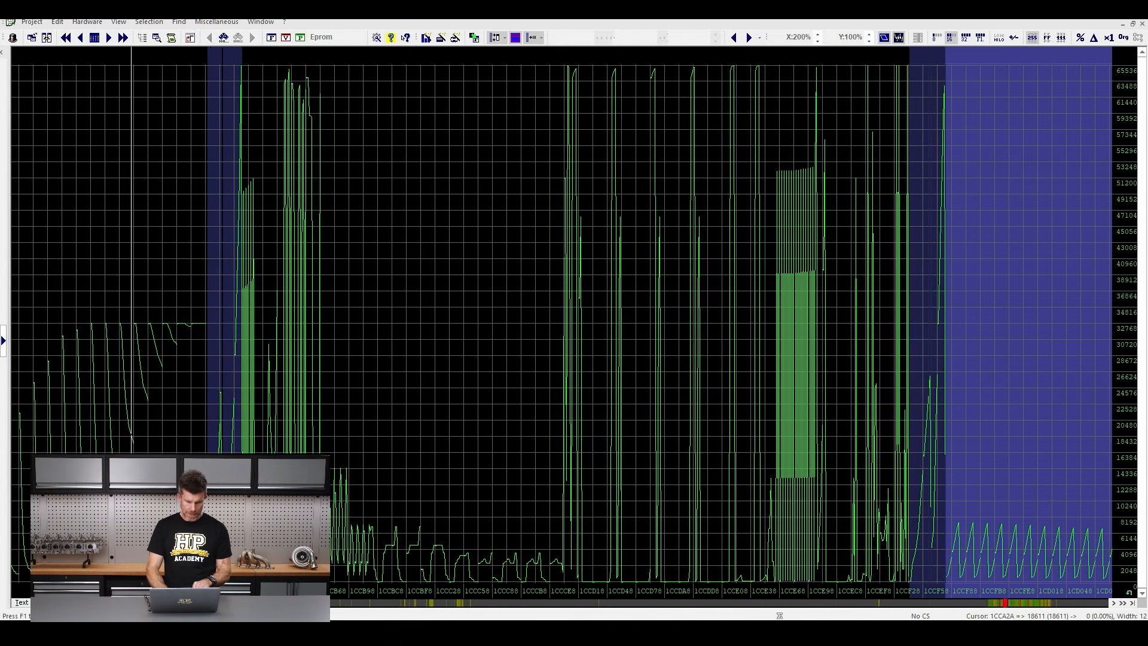
{"action": "key", "text": "Left"}
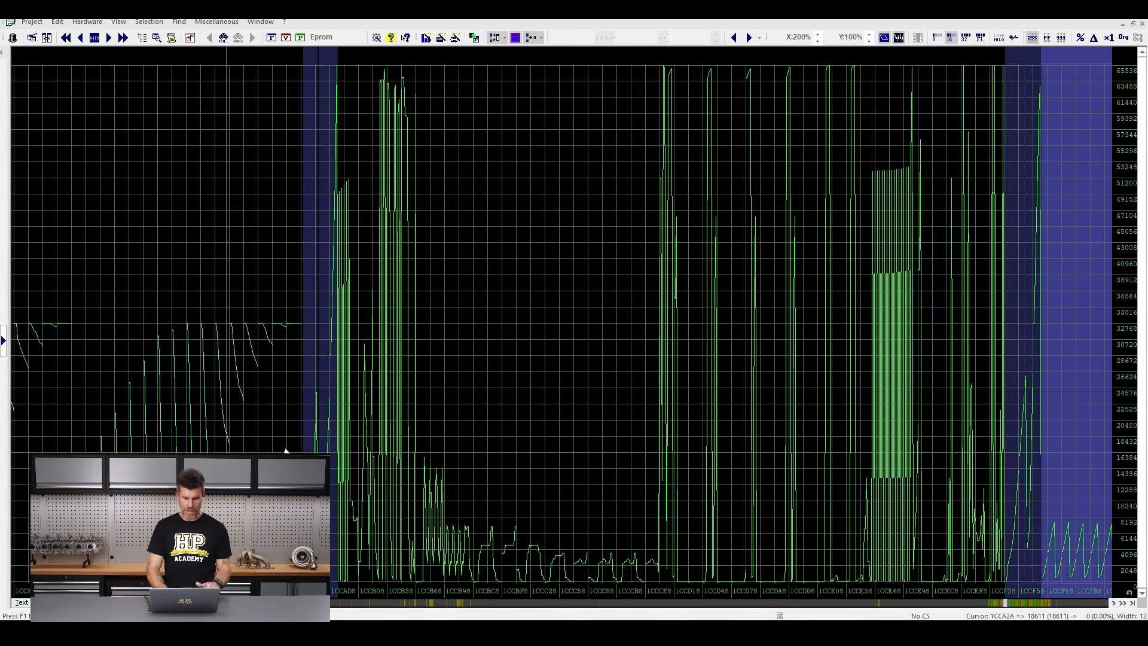
{"action": "mouse_move", "coordinate": [360, 331]}
{"action": "left_mouse_down"}
{"action": "mouse_move", "coordinate": [378, 123]}
{"action": "mouse_move", "coordinate": [313, 62]}
{"action": "mouse_move", "coordinate": [264, 263]}
{"action": "mouse_move", "coordinate": [244, 451]}
{"action": "mouse_move", "coordinate": [343, 574]}
{"action": "mouse_move", "coordinate": [384, 324]}
{"action": "left_mouse_up"}
{"action": "key", "text": "Escape"}
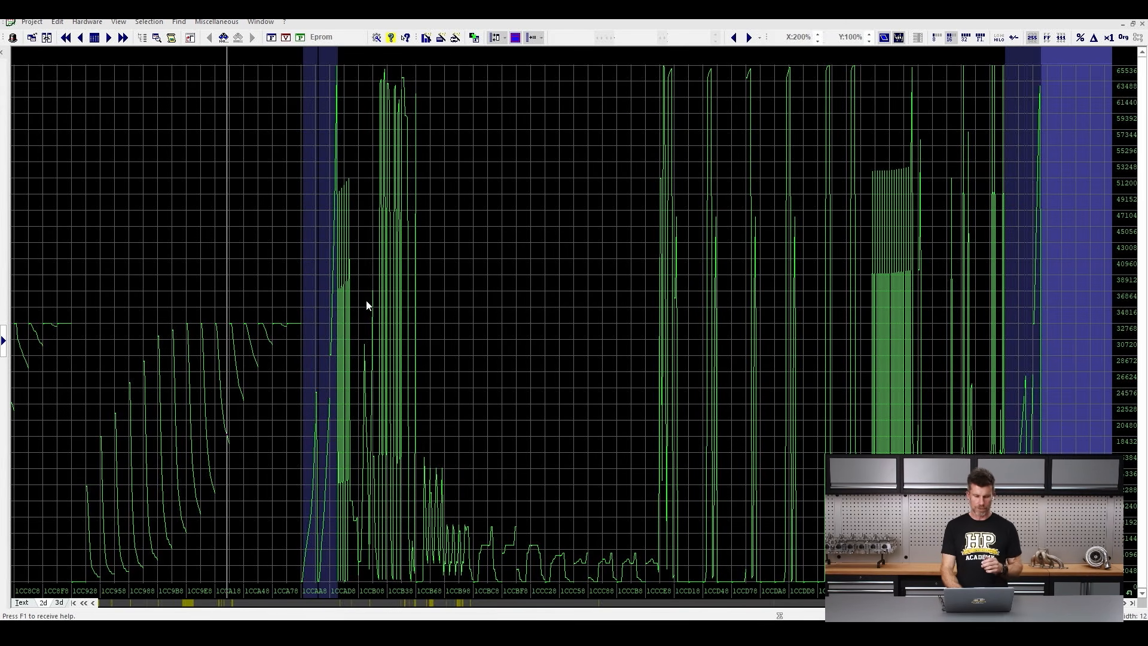
{"action": "mouse_move", "coordinate": [310, 320]}
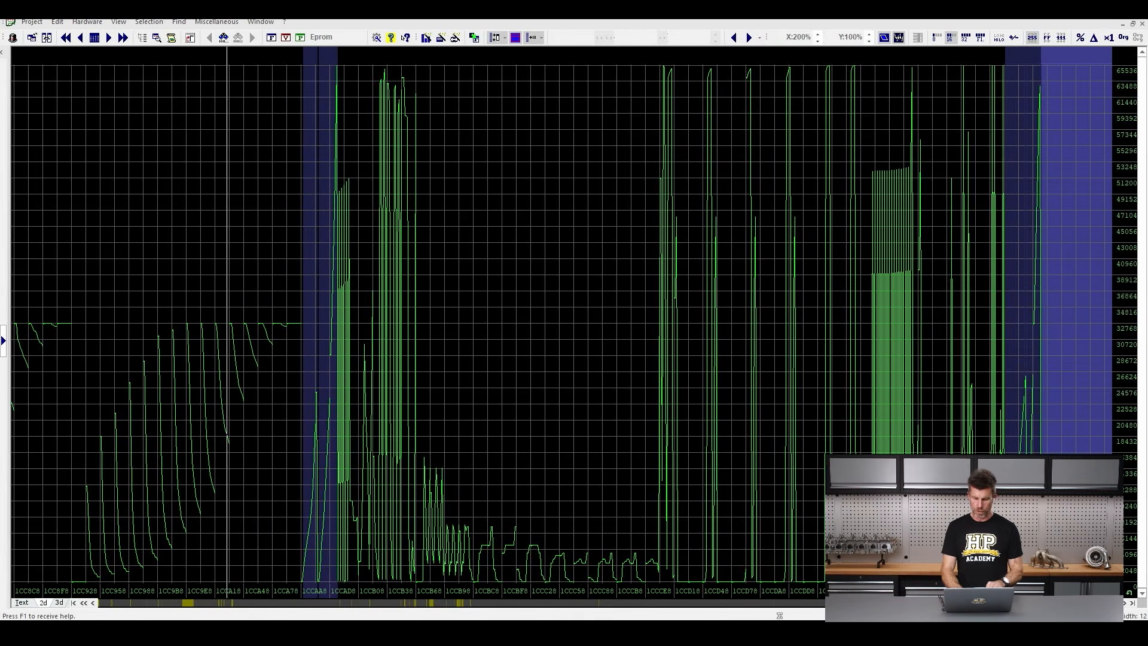
Examine the Requested engine trq/pedal map at 1CC1A8 and the similar unmarked blocks that follow it
{"action": "key", "text": "Page_Up"}
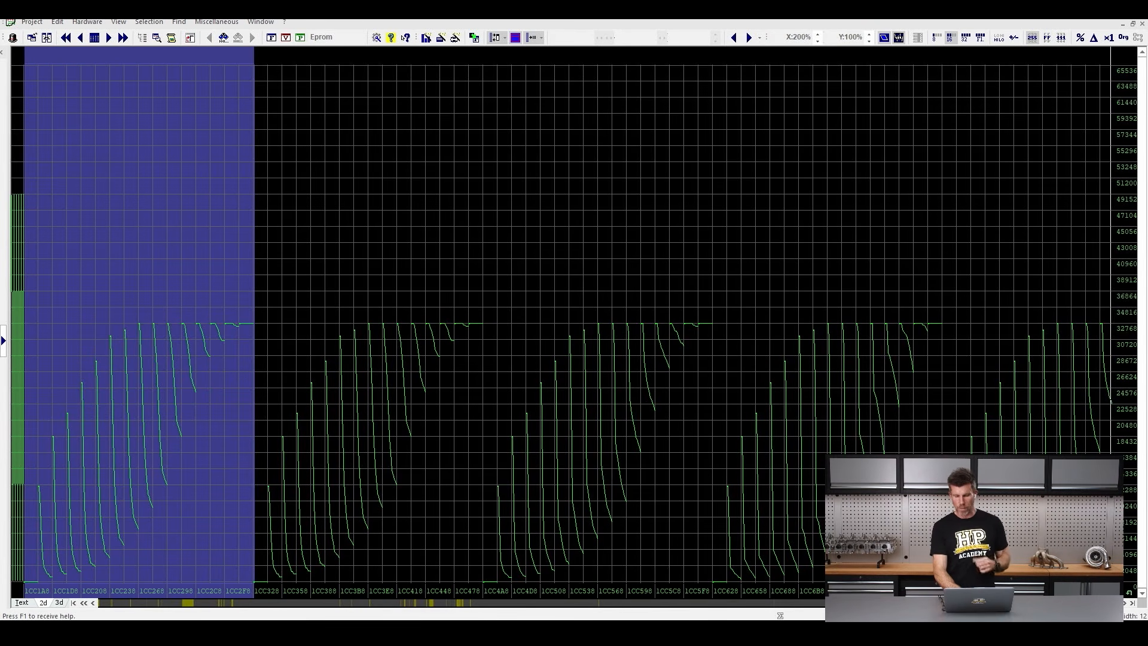
{"action": "key", "text": "ctrl+Right"}
{"action": "key", "text": "ctrl+Right"}
{"action": "key", "text": "ctrl+Right"}
{"action": "key", "text": "ctrl+Right"}
{"action": "key", "text": "ctrl+Right"}
{"action": "key", "text": "ctrl+Right"}
{"action": "key", "text": "ctrl+Right"}
{"action": "key", "text": "ctrl+Right"}
{"action": "key", "text": "ctrl+Right"}
{"action": "key", "text": "ctrl+Right"}
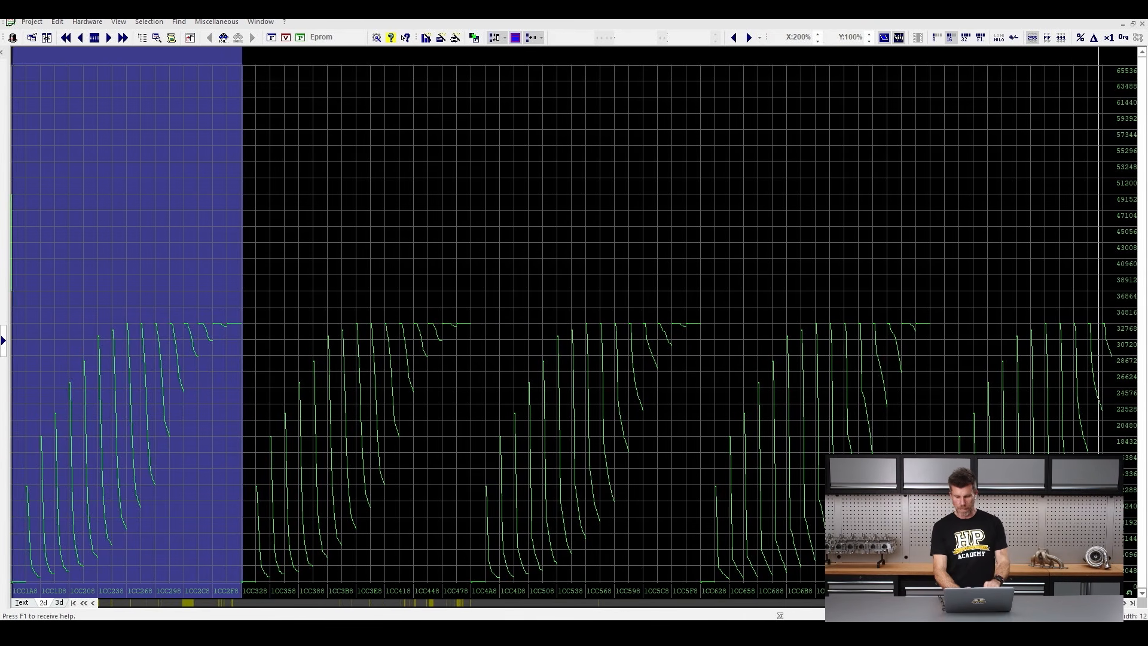
Set the 2D display width to 17 columns and examine the pedal-map-like blocks up to the marked axis data at 1CCAA8
{"action": "key", "text": "m"}
{"action": "key", "text": "m"}
{"action": "key", "text": "m"}
{"action": "key", "text": "m"}
{"action": "key", "text": "m"}
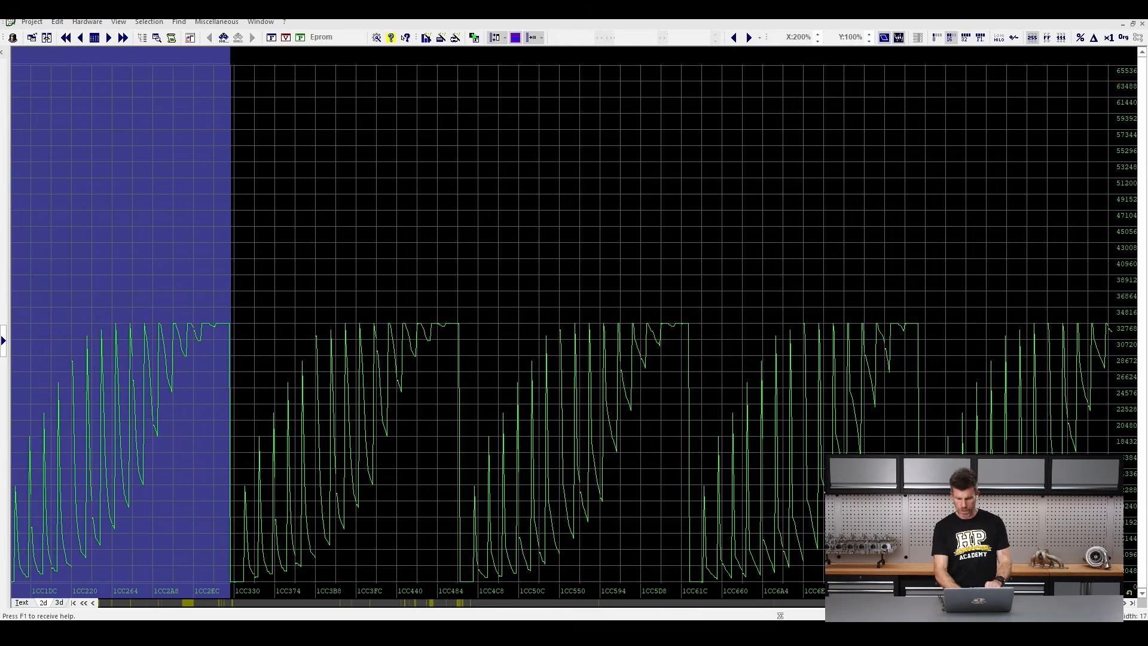
{"action": "key", "text": "ctrl+Right"}
{"action": "key", "text": "ctrl+Right"}
{"action": "key", "text": "ctrl+Right"}
{"action": "key", "text": "ctrl+Right"}
{"action": "key", "text": "ctrl+Right"}
{"action": "key", "text": "ctrl+Right"}
{"action": "key", "text": "ctrl+Right"}
{"action": "key", "text": "ctrl+Right"}
{"action": "key", "text": "ctrl+Right"}
{"action": "key", "text": "ctrl+Right"}
{"action": "key", "text": "ctrl+Right"}
{"action": "key", "text": "ctrl+Right"}
{"action": "key", "text": "ctrl+Right"}
{"action": "key", "text": "ctrl+Right"}
{"action": "key", "text": "ctrl+Right"}
{"action": "key", "text": "ctrl+Right"}
{"action": "key", "text": "ctrl+Right"}
{"action": "key", "text": "ctrl+Right"}
{"action": "key", "text": "ctrl+Right"}
{"action": "key", "text": "ctrl+Right"}
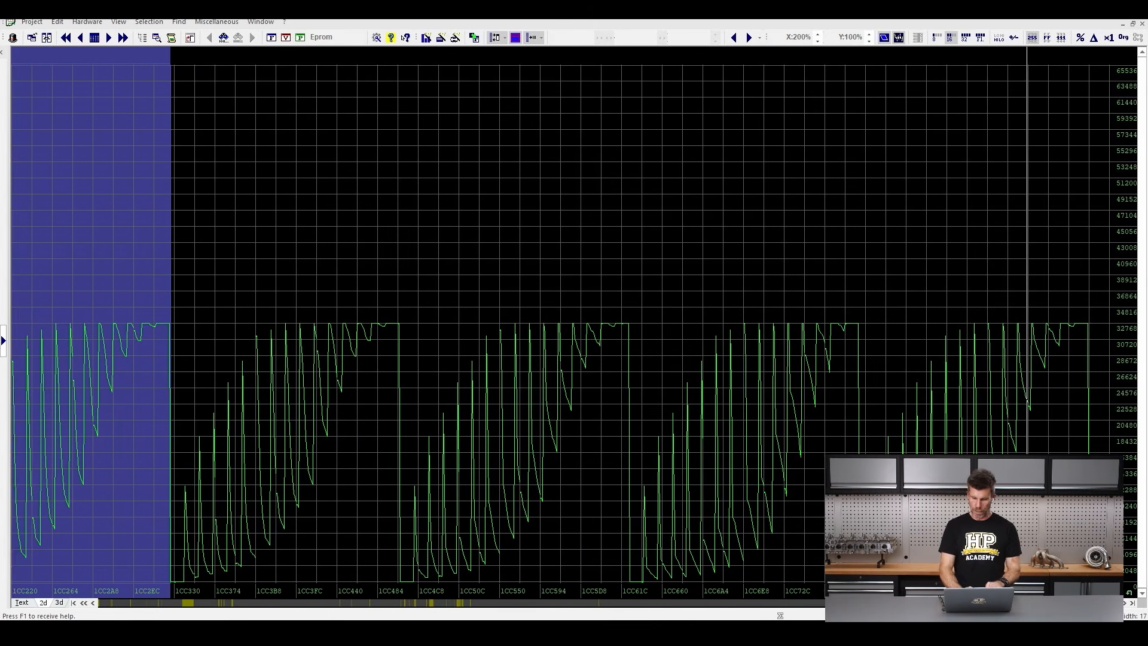
{"action": "key", "text": "ctrl+Right"}
{"action": "key", "text": "ctrl+Right"}
{"action": "key", "text": "ctrl+Right"}
{"action": "key", "text": "ctrl+Right"}
{"action": "key", "text": "ctrl+Right"}
{"action": "key", "text": "ctrl+Right"}
{"action": "key", "text": "ctrl+Right"}
{"action": "key", "text": "ctrl+Right"}
{"action": "key", "text": "ctrl+Right"}
{"action": "key", "text": "ctrl+Right"}
{"action": "key", "text": "ctrl+Right"}
{"action": "key", "text": "ctrl+Right"}
{"action": "key", "text": "ctrl+Right"}
{"action": "key", "text": "ctrl+Right"}
{"action": "key", "text": "ctrl+Right"}
{"action": "key", "text": "ctrl+Right"}
{"action": "key", "text": "ctrl+Right"}
{"action": "key", "text": "ctrl+Right"}
{"action": "key", "text": "ctrl+Right"}
{"action": "key", "text": "ctrl+Right"}
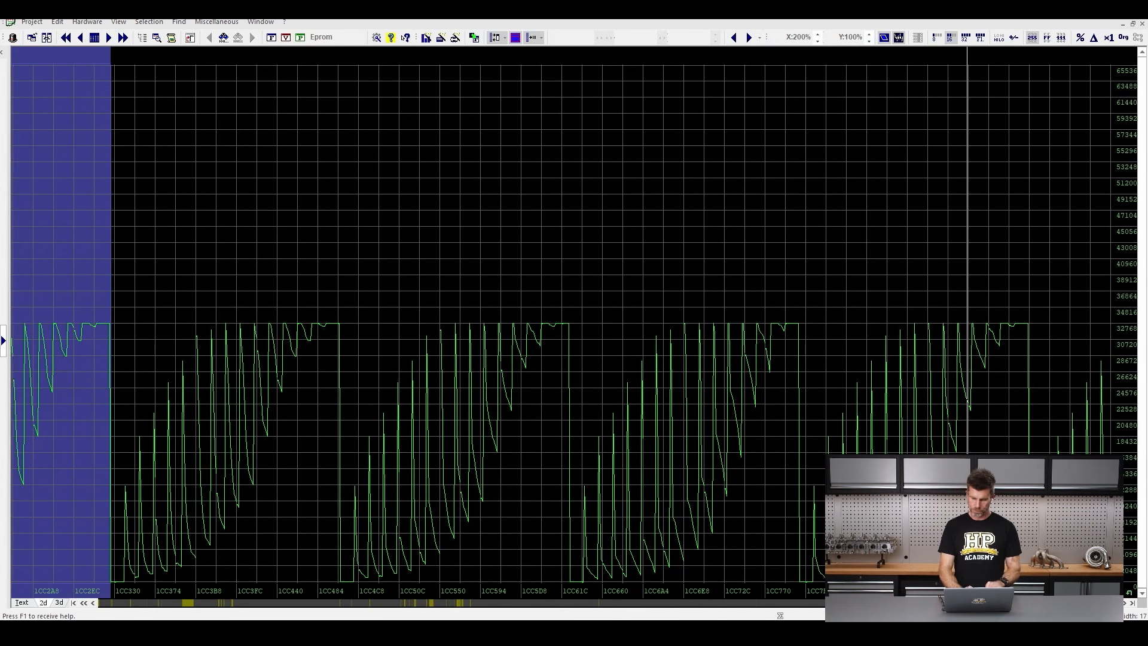
{"action": "key", "text": "ctrl+Right"}
{"action": "key", "text": "ctrl+Right"}
{"action": "key", "text": "ctrl+Right"}
{"action": "key", "text": "ctrl+Right"}
{"action": "key", "text": "ctrl+Right"}
{"action": "key", "text": "ctrl+Right"}
{"action": "key", "text": "ctrl+Right"}
{"action": "key", "text": "ctrl+Right"}
{"action": "key", "text": "ctrl+Right"}
{"action": "key", "text": "ctrl+Right"}
{"action": "key", "text": "ctrl+Right"}
{"action": "key", "text": "ctrl+Right"}
{"action": "key", "text": "ctrl+Right"}
{"action": "key", "text": "ctrl+Right"}
{"action": "key", "text": "ctrl+Right"}
{"action": "key", "text": "ctrl+Right"}
{"action": "key", "text": "ctrl+Right"}
{"action": "key", "text": "ctrl+Right"}
{"action": "key", "text": "ctrl+Right"}
{"action": "key", "text": "ctrl+Right"}
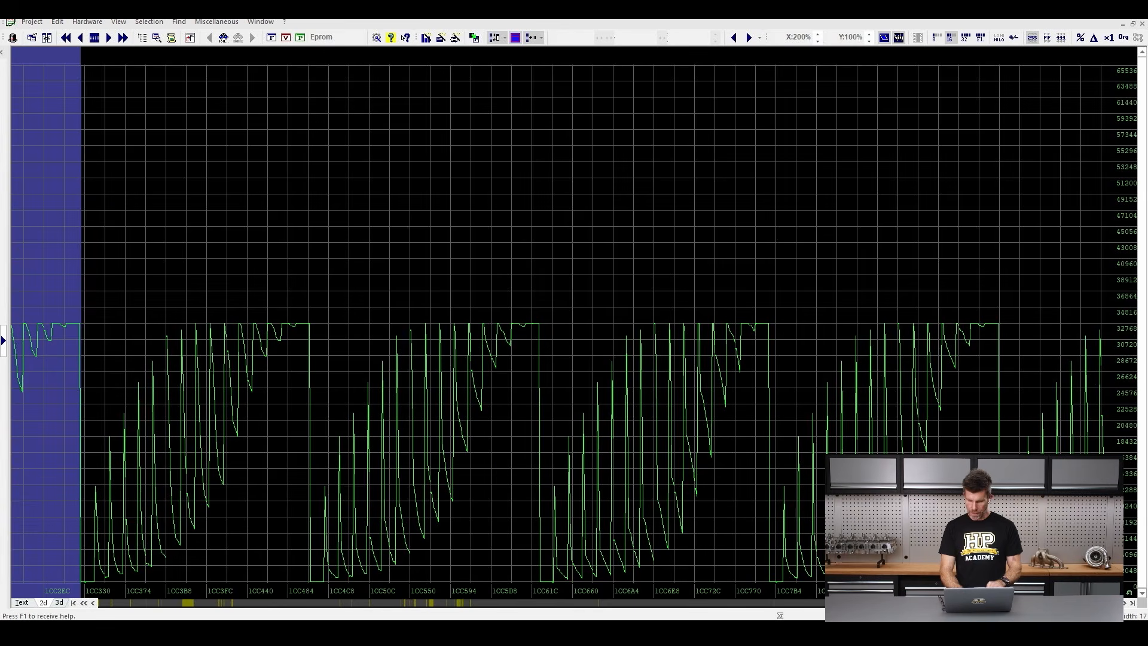
{"action": "key", "text": "ctrl+Right"}
{"action": "key", "text": "ctrl+Right"}
{"action": "key", "text": "ctrl+Right"}
{"action": "key", "text": "ctrl+Right"}
{"action": "key", "text": "ctrl+Right"}
{"action": "key", "text": "ctrl+Right"}
{"action": "key", "text": "ctrl+Right"}
{"action": "key", "text": "ctrl+Right"}
{"action": "key", "text": "ctrl+Right"}
{"action": "key", "text": "ctrl+Right"}
{"action": "key", "text": "ctrl+Right"}
{"action": "key", "text": "ctrl+Right"}
{"action": "key", "text": "ctrl+Right"}
{"action": "key", "text": "ctrl+Right"}
{"action": "key", "text": "ctrl+Right"}
{"action": "key", "text": "ctrl+Right"}
{"action": "key", "text": "ctrl+Right"}
{"action": "key", "text": "ctrl+Right"}
{"action": "key", "text": "ctrl+Right"}
{"action": "key", "text": "ctrl+Right"}
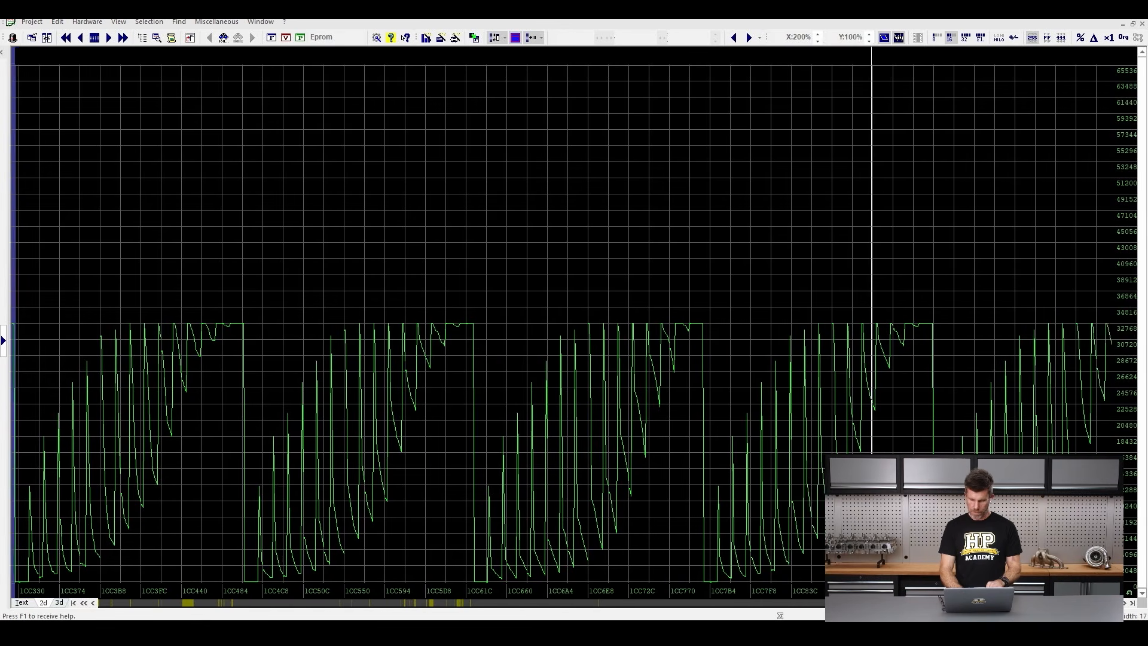
{"action": "key", "text": "ctrl+Right"}
{"action": "key", "text": "ctrl+Right"}
{"action": "key", "text": "ctrl+Right"}
{"action": "key", "text": "ctrl+Right"}
{"action": "key", "text": "ctrl+Right"}
{"action": "key", "text": "ctrl+Right"}
{"action": "key", "text": "ctrl+Right"}
{"action": "key", "text": "ctrl+Right"}
{"action": "key", "text": "ctrl+Right"}
{"action": "key", "text": "ctrl+Right"}
{"action": "key", "text": "ctrl+Right"}
{"action": "key", "text": "ctrl+Right"}
{"action": "key", "text": "ctrl+Right"}
{"action": "key", "text": "ctrl+Right"}
{"action": "key", "text": "ctrl+Right"}
{"action": "key", "text": "ctrl+Right"}
{"action": "key", "text": "ctrl+Right"}
{"action": "key", "text": "ctrl+Right"}
{"action": "key", "text": "ctrl+Right"}
{"action": "key", "text": "ctrl+Right"}
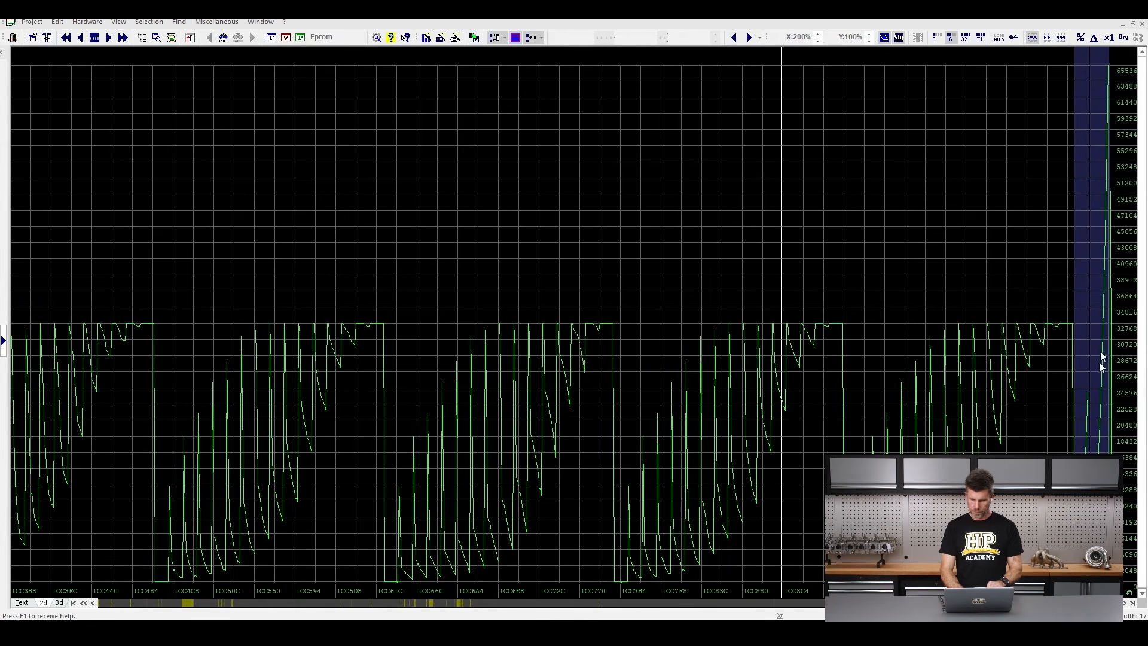
Place the cursor on the last value of the final pedal-map-like block, at 1CCAA6, and show it in the text view
{"action": "left_click", "coordinate": [1072, 333]}
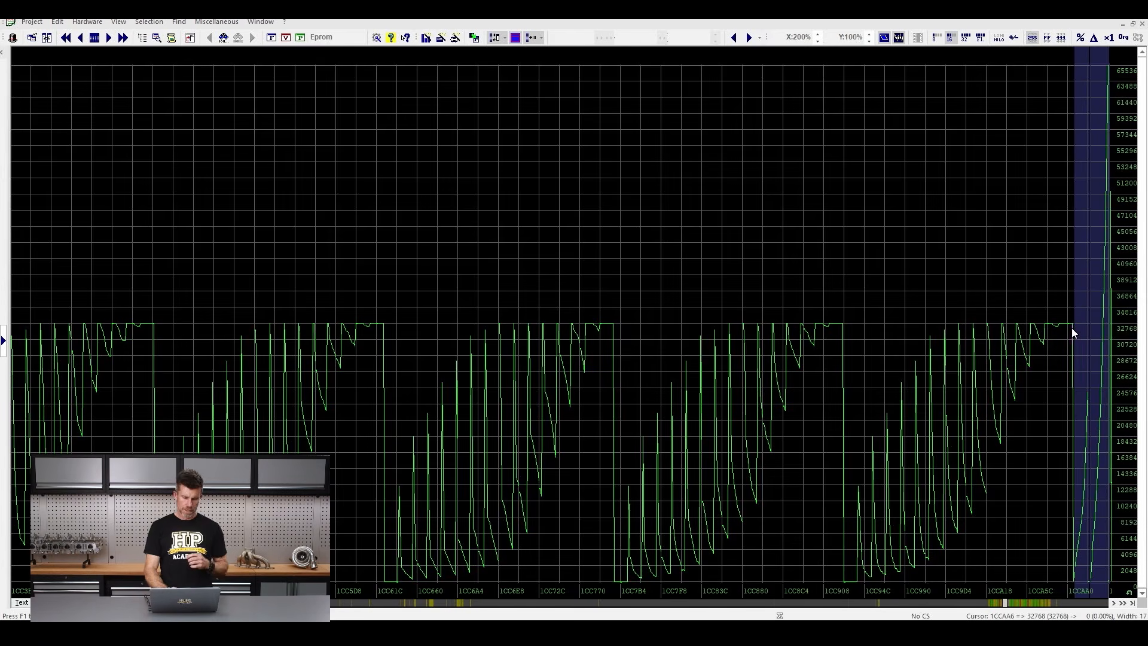
{"action": "left_click", "coordinate": [21, 602]}
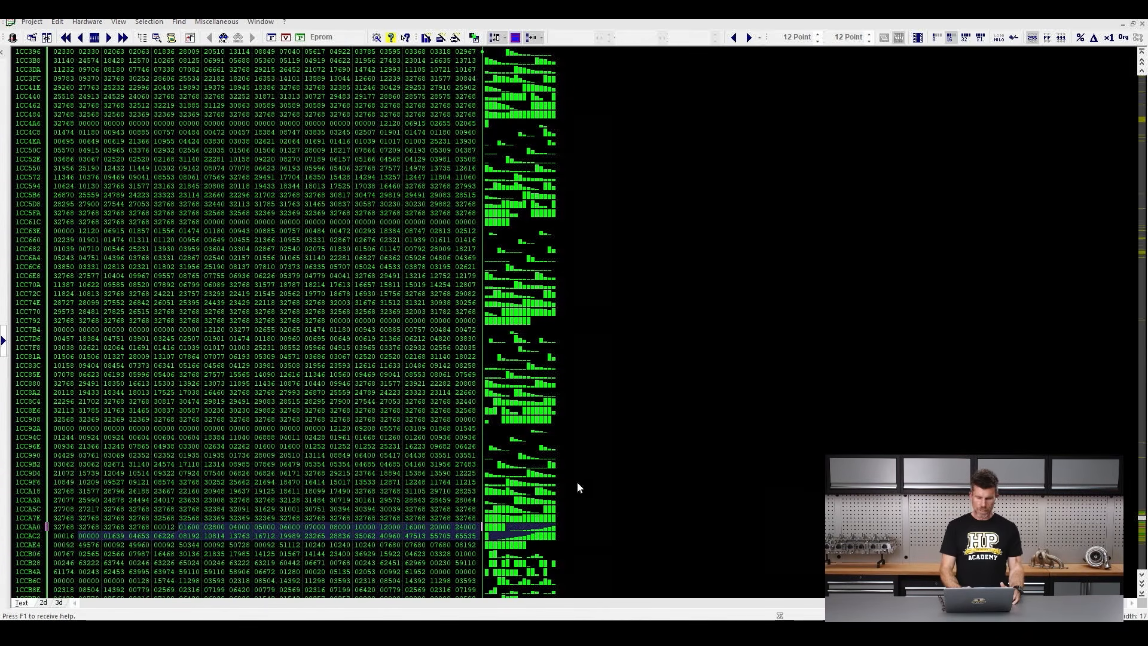
{"action": "mouse_move", "coordinate": [583, 451]}
{"action": "left_mouse_down"}
{"action": "mouse_move", "coordinate": [469, 369]}
{"action": "mouse_move", "coordinate": [467, 535]}
{"action": "mouse_move", "coordinate": [574, 428]}
{"action": "left_mouse_up"}
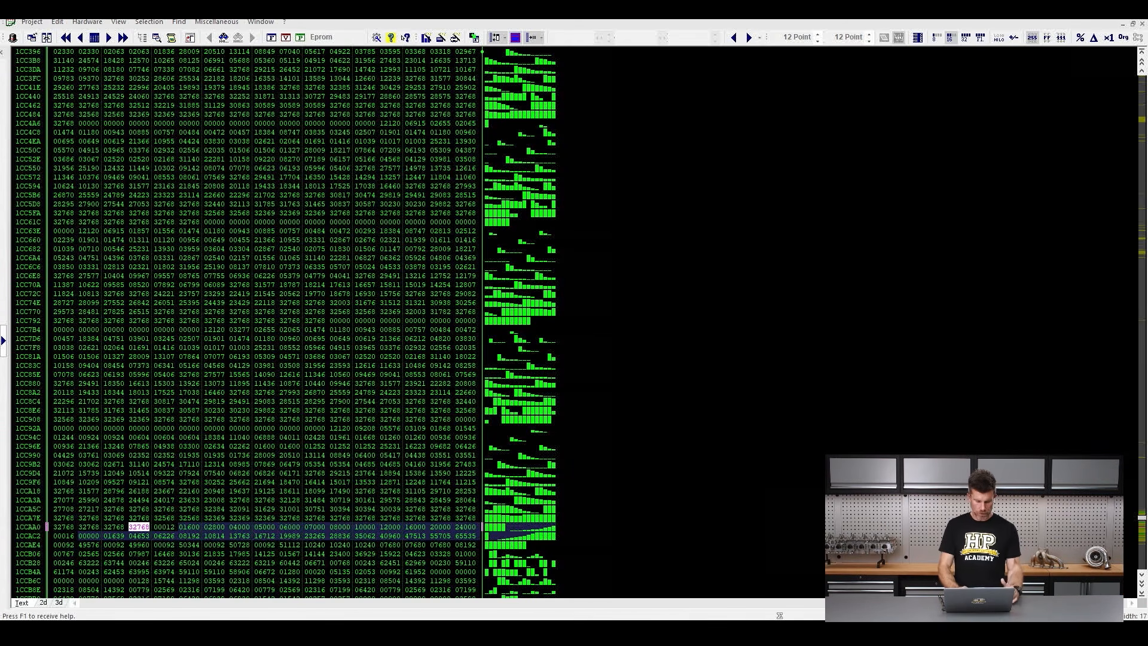
Reduce the text view's width to 12 columns so that the repeating blocks line up
{"action": "key", "text": "w"}
{"action": "key", "text": "w"}
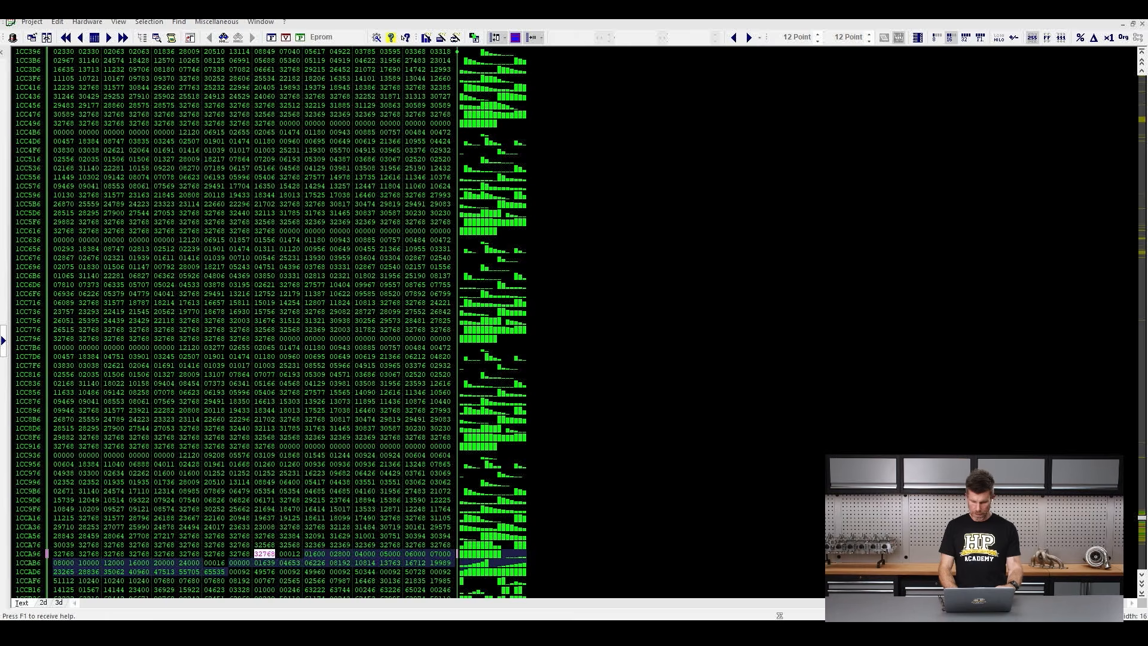
{"action": "key", "text": "w"}
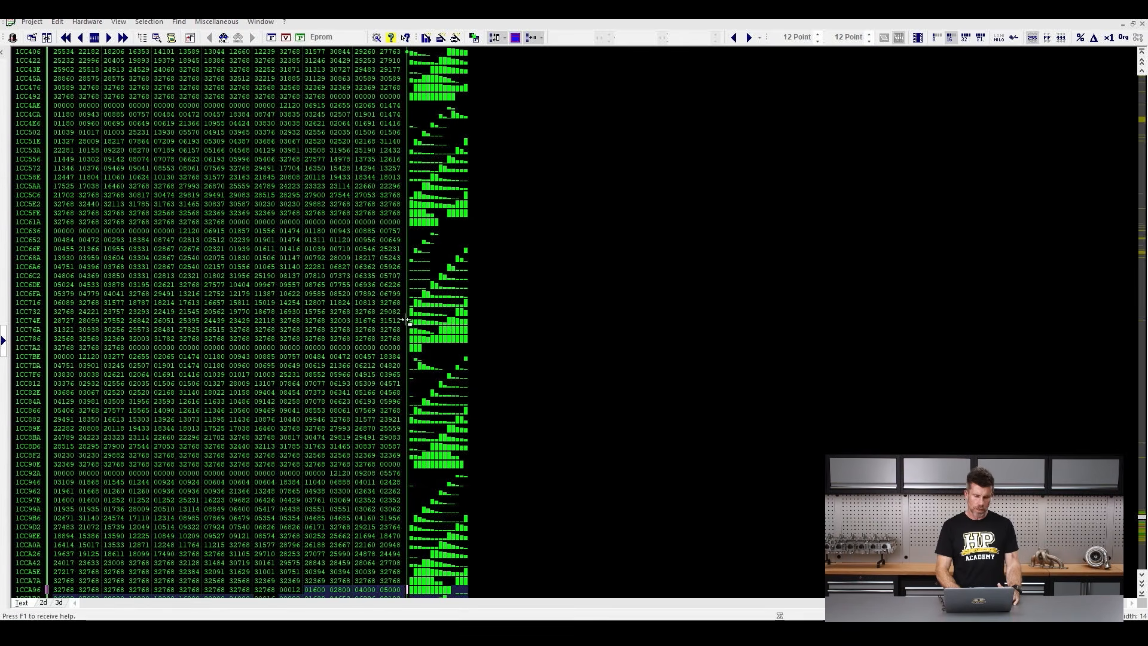
{"action": "left_click_drag", "start_coordinate": [396, 329], "coordinate": [483, 231]}
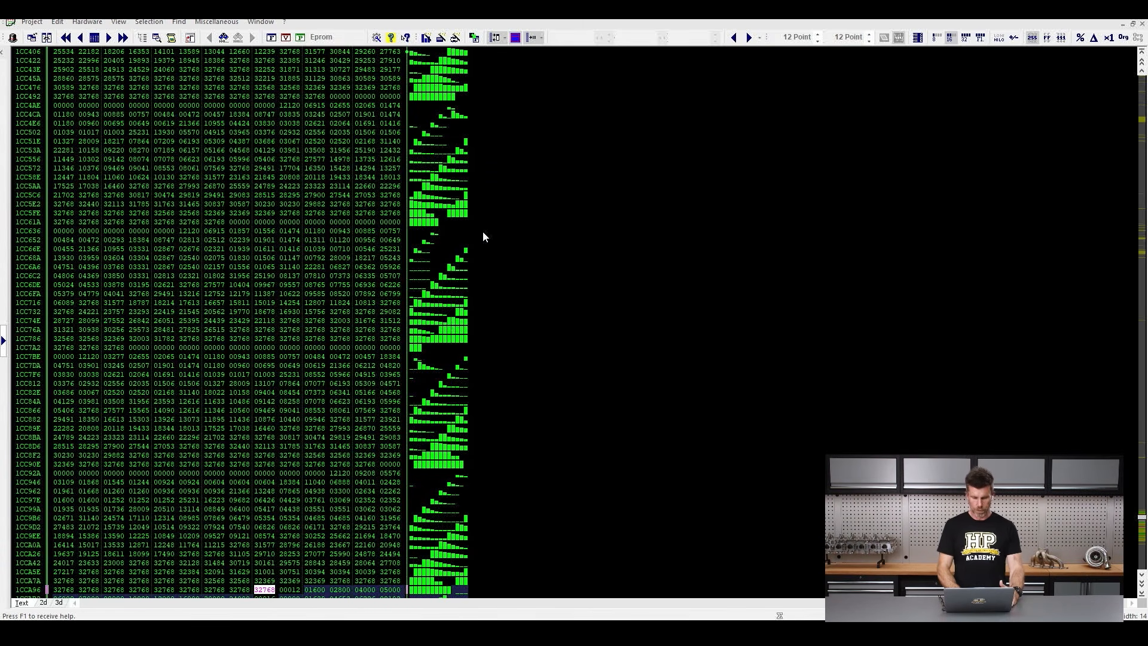
{"action": "key", "text": "w"}
{"action": "key", "text": "w"}
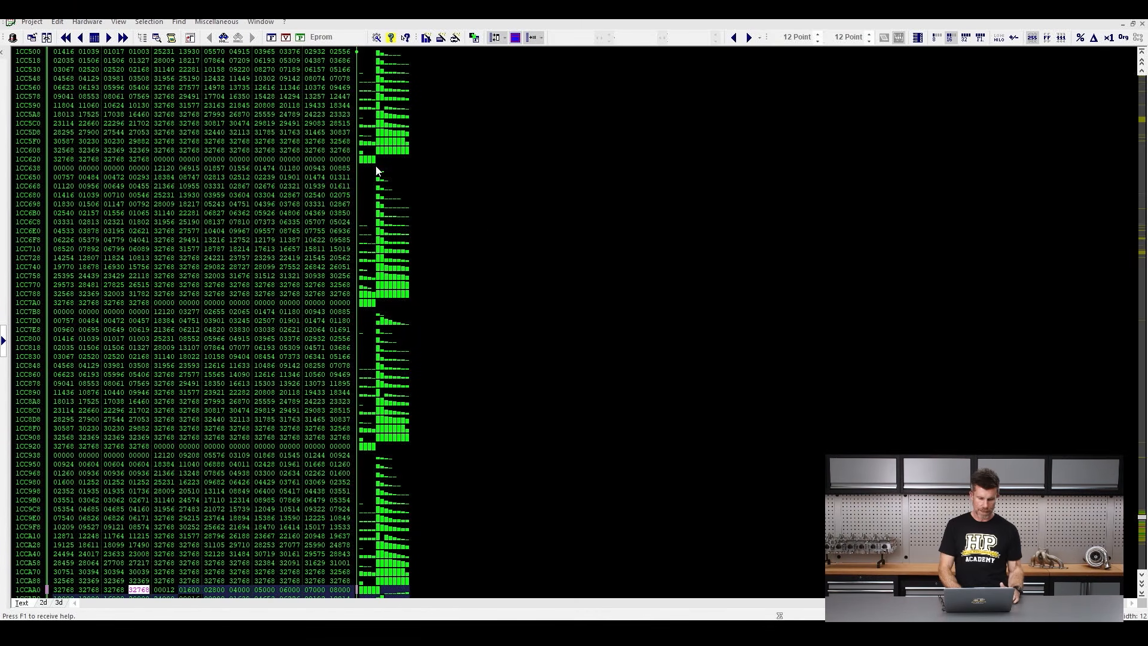
{"action": "left_click_drag", "start_coordinate": [376, 170], "coordinate": [378, 310]}
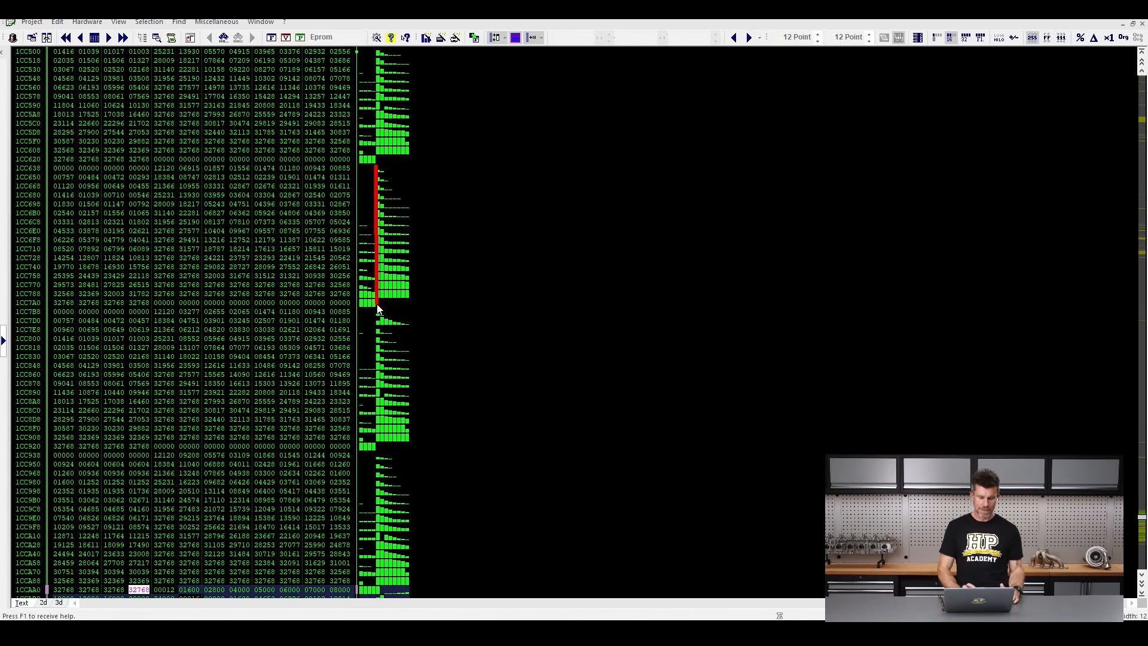
{"action": "key", "text": "Escape"}
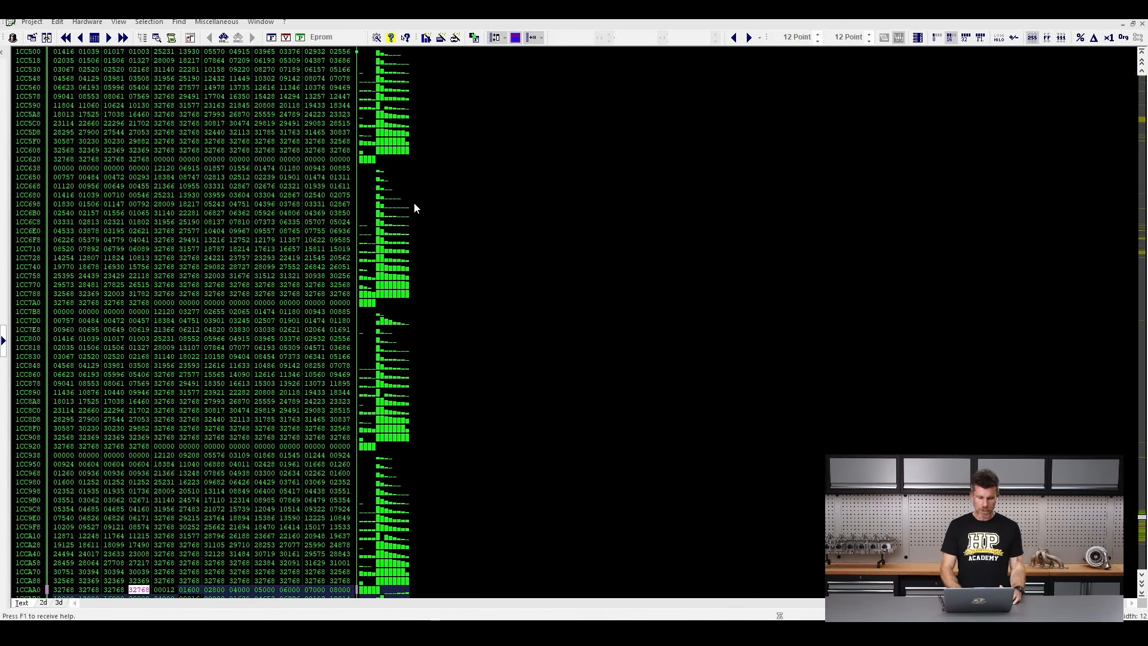
{"action": "mouse_move", "coordinate": [428, 361]}
{"action": "left_mouse_down"}
{"action": "mouse_move", "coordinate": [352, 296]}
{"action": "mouse_move", "coordinate": [348, 473]}
{"action": "mouse_move", "coordinate": [443, 365]}
{"action": "left_mouse_up"}
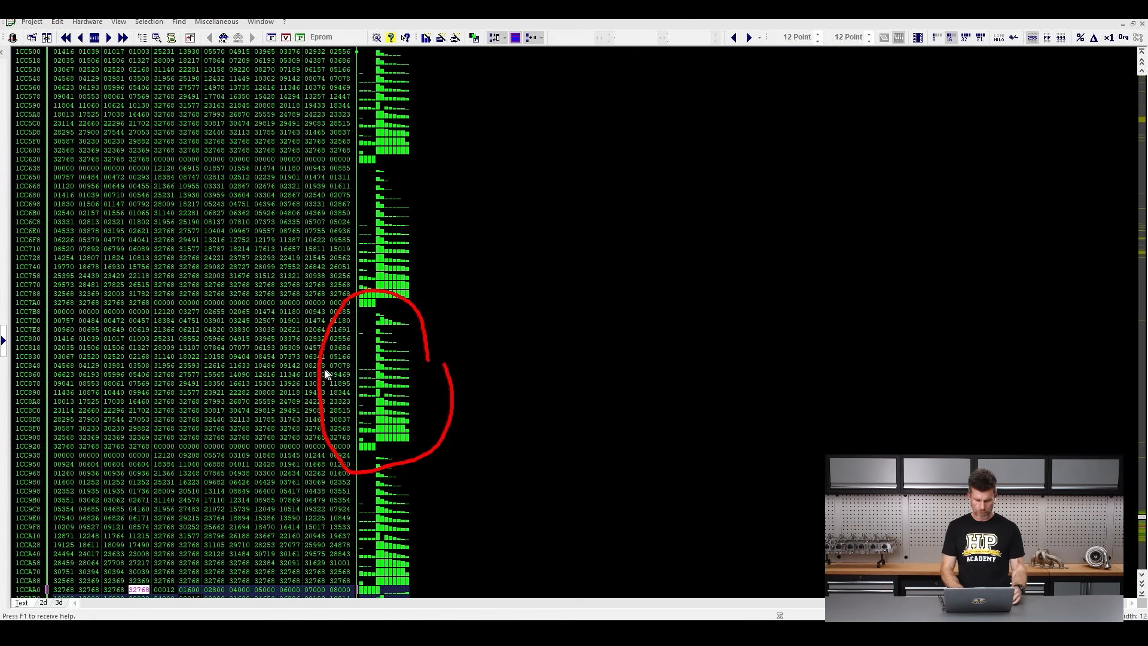
{"action": "key", "text": "Escape"}
{"action": "left_click_drag", "start_coordinate": [293, 372], "coordinate": [350, 374]}
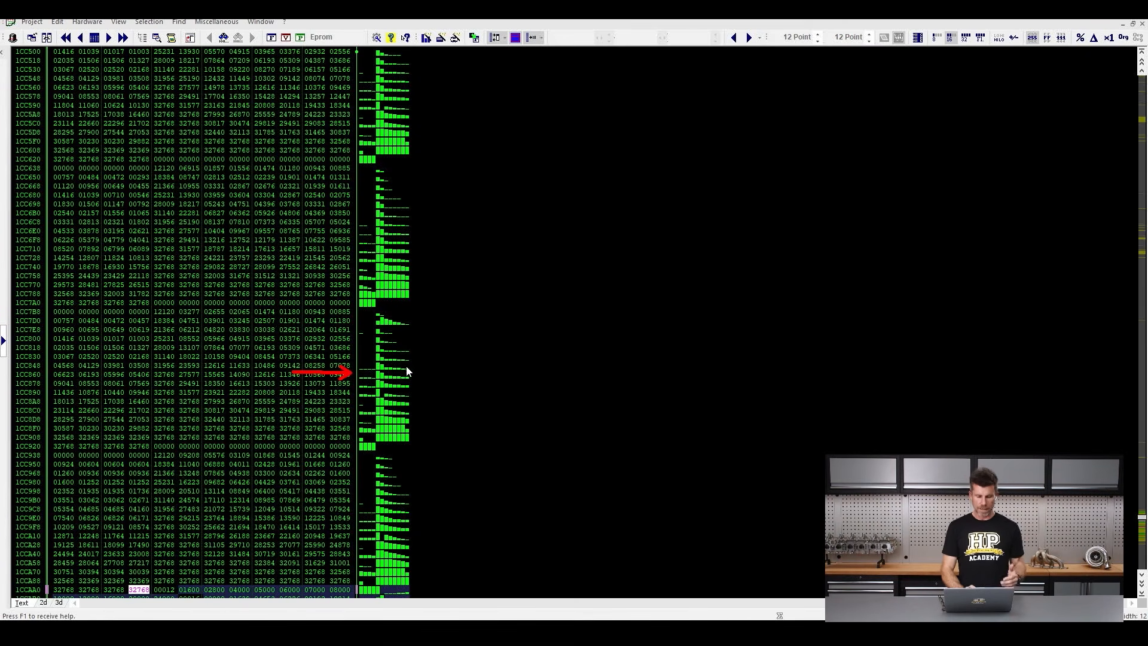
{"action": "key", "text": "Escape"}
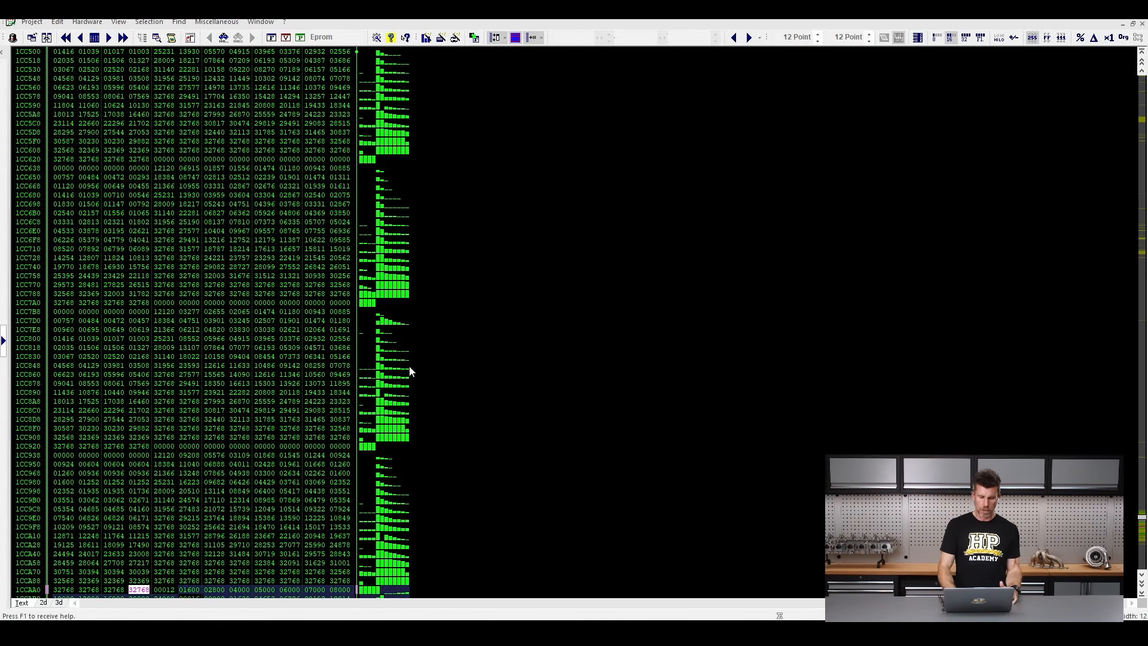
Shift the data alignment until each block's rows begin in the first column and the final block ends in the last one
{"action": "key", "text": "ctrl+Right"}
{"action": "key", "text": "ctrl+Left"}
{"action": "key", "text": "ctrl+Left"}
{"action": "key", "text": "ctrl+Left"}
{"action": "key", "text": "Left"}
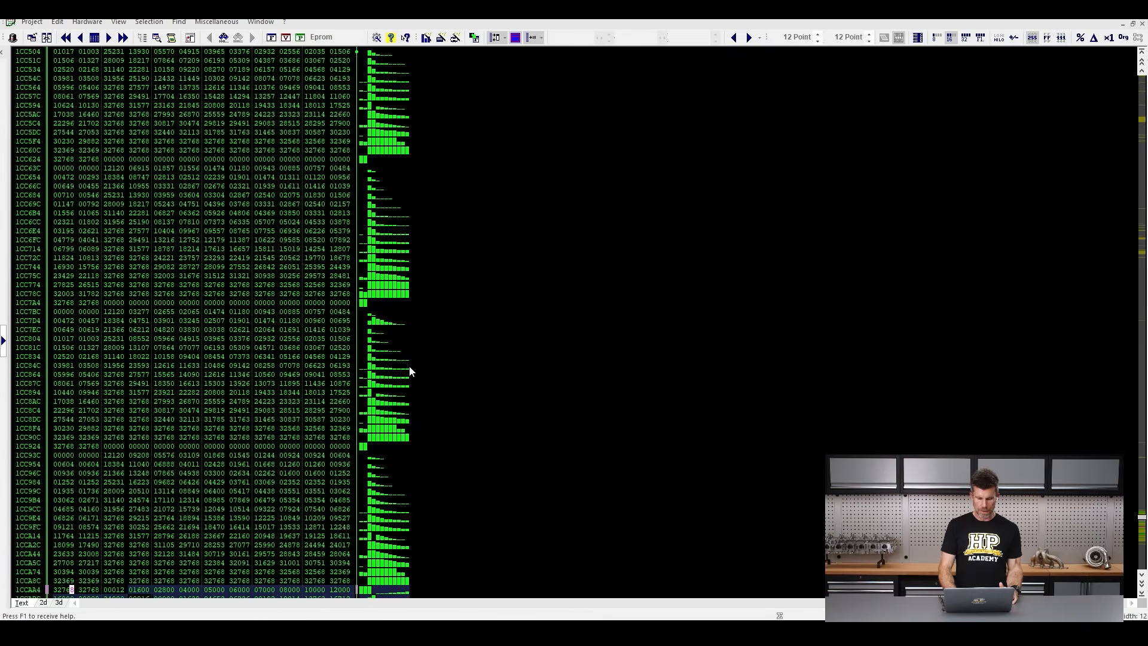
{"action": "key", "text": "ctrl+Left"}
{"action": "key", "text": "ctrl+Left"}
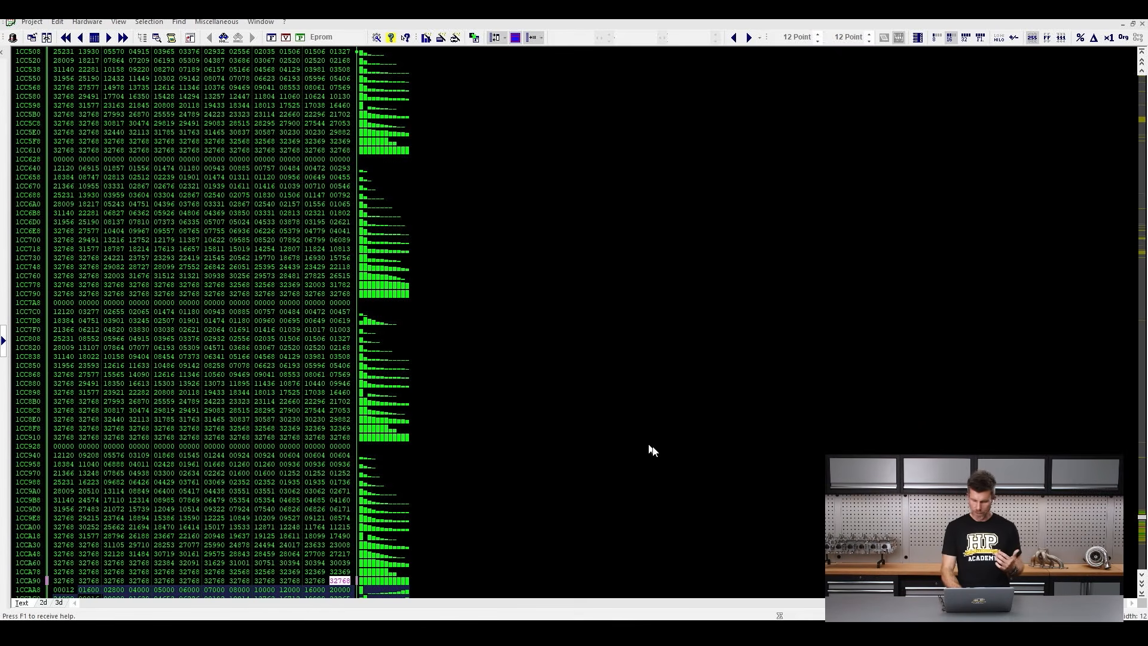
Select the twelve values of the final pedal-map-like block's first row, starting at 1CC928
{"action": "scroll", "coordinate": [1142, 575], "scroll_direction": "down", "scroll_amount": 7}
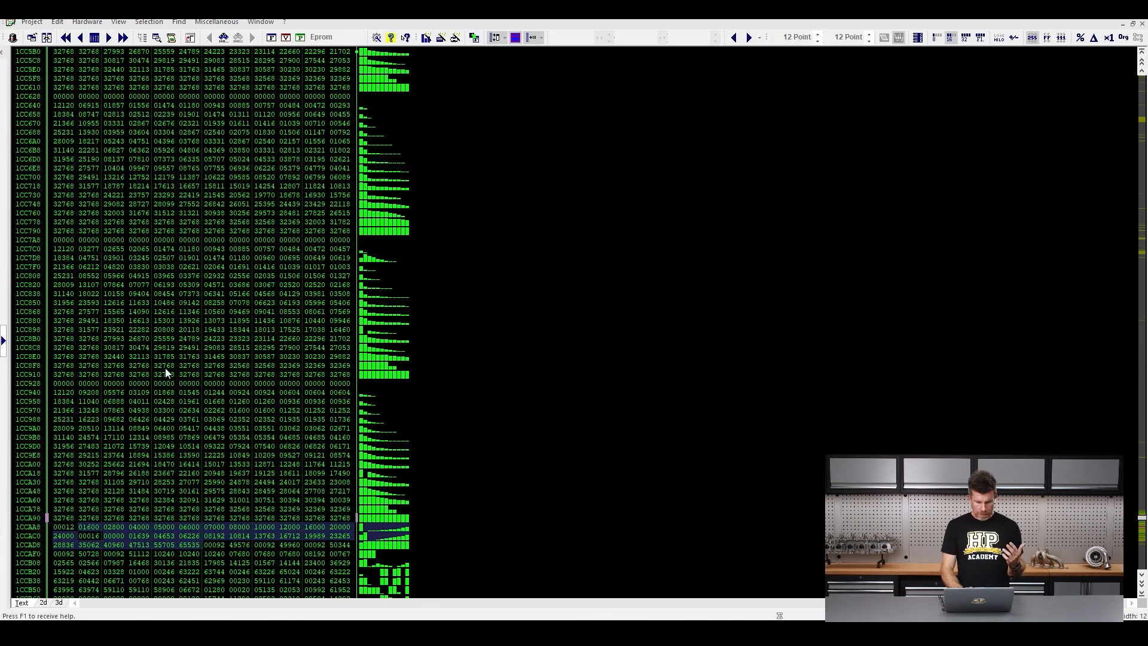
{"action": "left_click", "coordinate": [58, 384]}
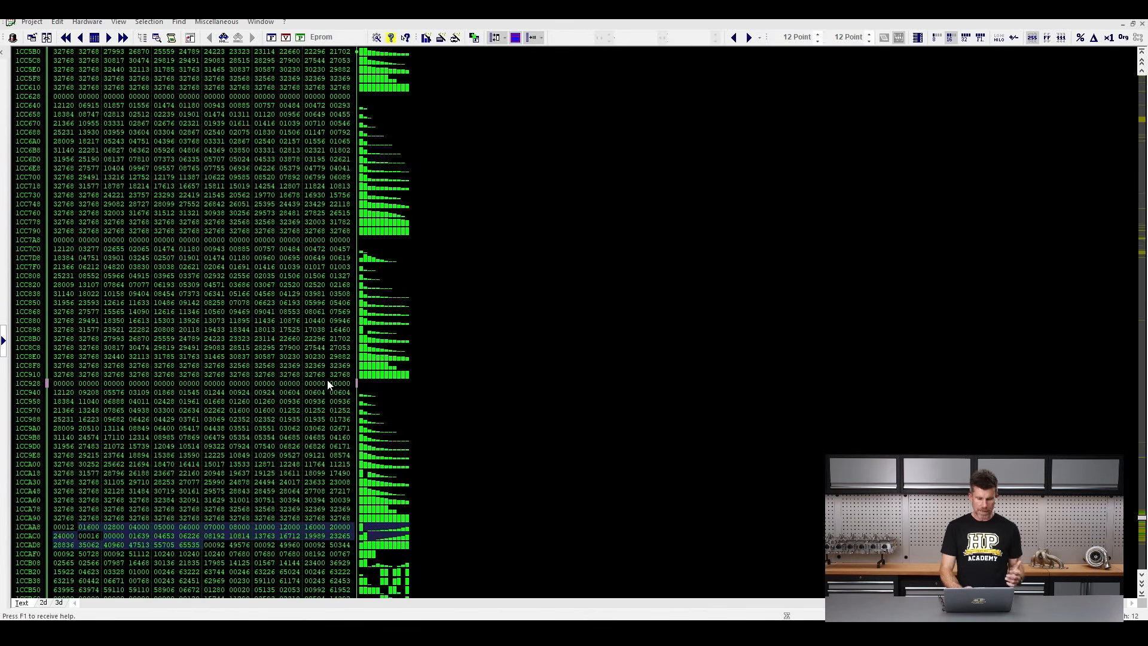
{"action": "mouse_move", "coordinate": [422, 357]}
{"action": "left_mouse_down"}
{"action": "mouse_move", "coordinate": [417, 234]}
{"action": "mouse_move", "coordinate": [360, 228]}
{"action": "mouse_move", "coordinate": [345, 355]}
{"action": "mouse_move", "coordinate": [380, 386]}
{"action": "mouse_move", "coordinate": [409, 384]}
{"action": "mouse_move", "coordinate": [425, 355]}
{"action": "left_mouse_up"}
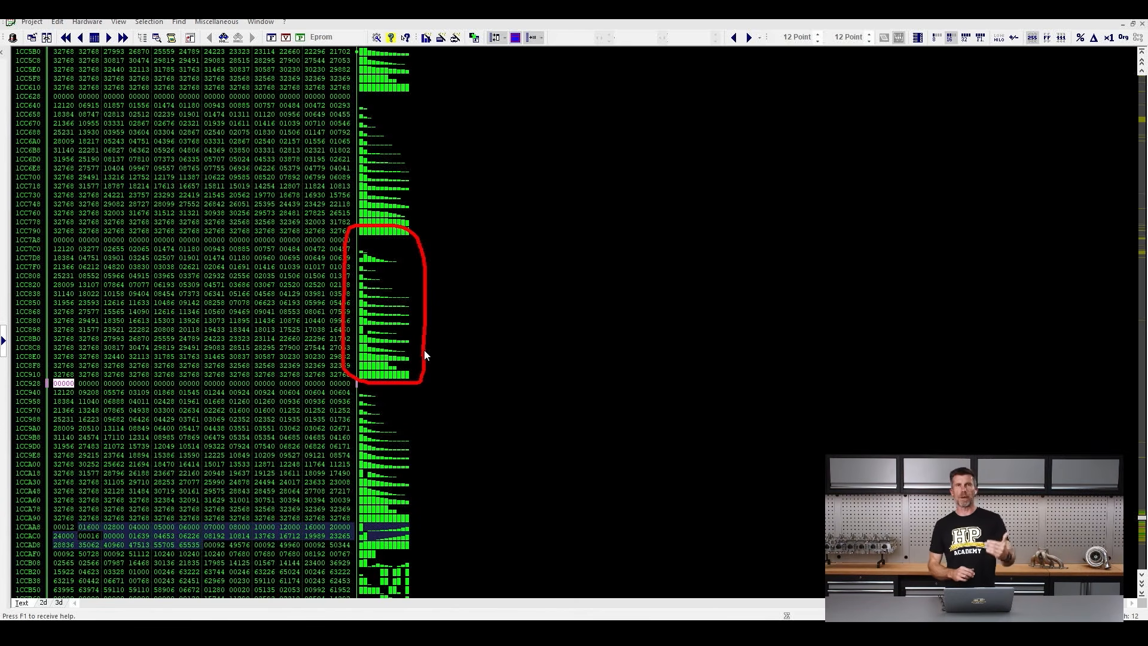
{"action": "key", "text": "Escape"}
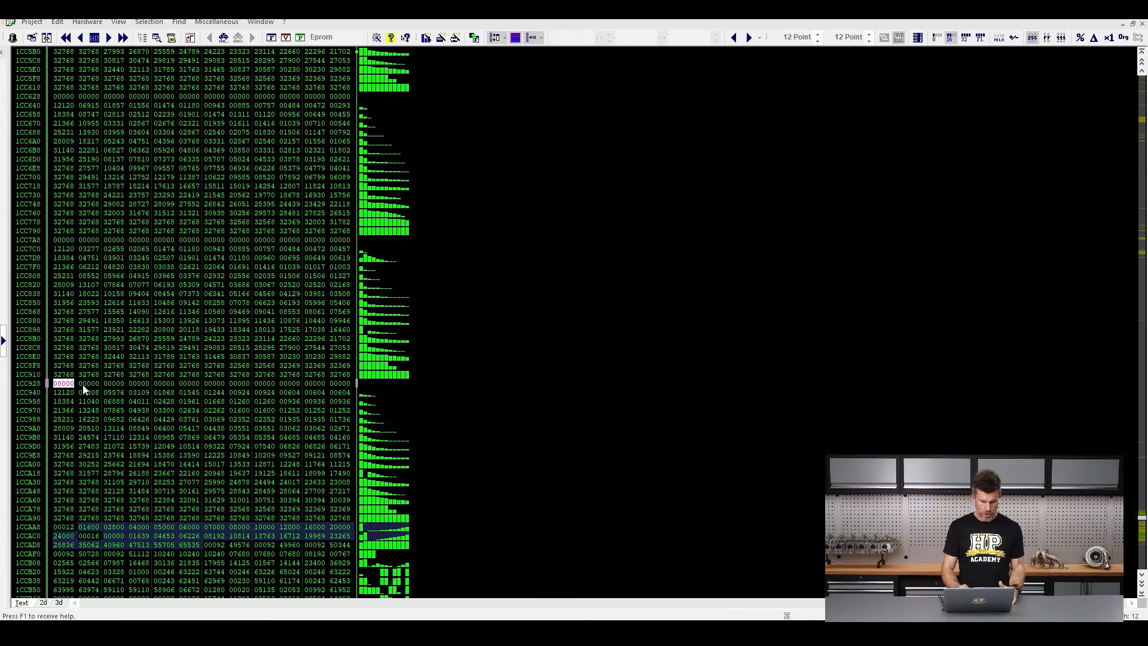
{"action": "key", "text": "shift+Right"}
{"action": "key", "text": "shift+Right"}
{"action": "key", "text": "shift+Right"}
{"action": "key", "text": "shift+Right"}
{"action": "key", "text": "shift+Right"}
{"action": "key", "text": "shift+Right"}
{"action": "key", "text": "shift+Right"}
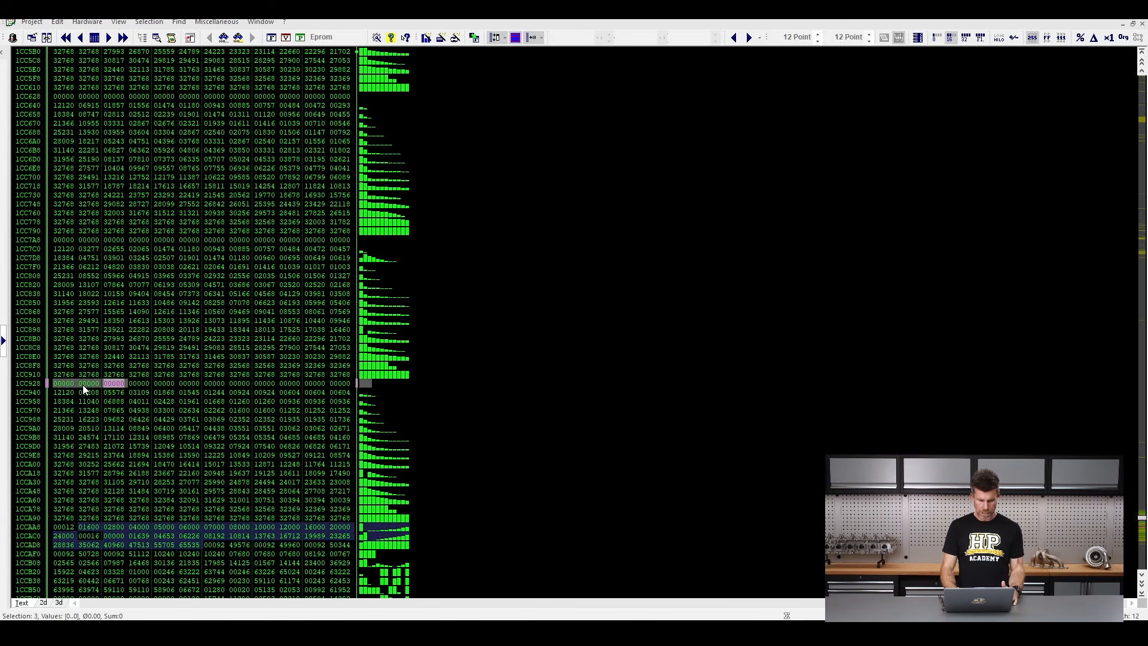
{"action": "key", "text": "shift+Right"}
{"action": "key", "text": "shift+Right"}
{"action": "key", "text": "shift+Right"}
{"action": "key", "text": "shift+Right"}
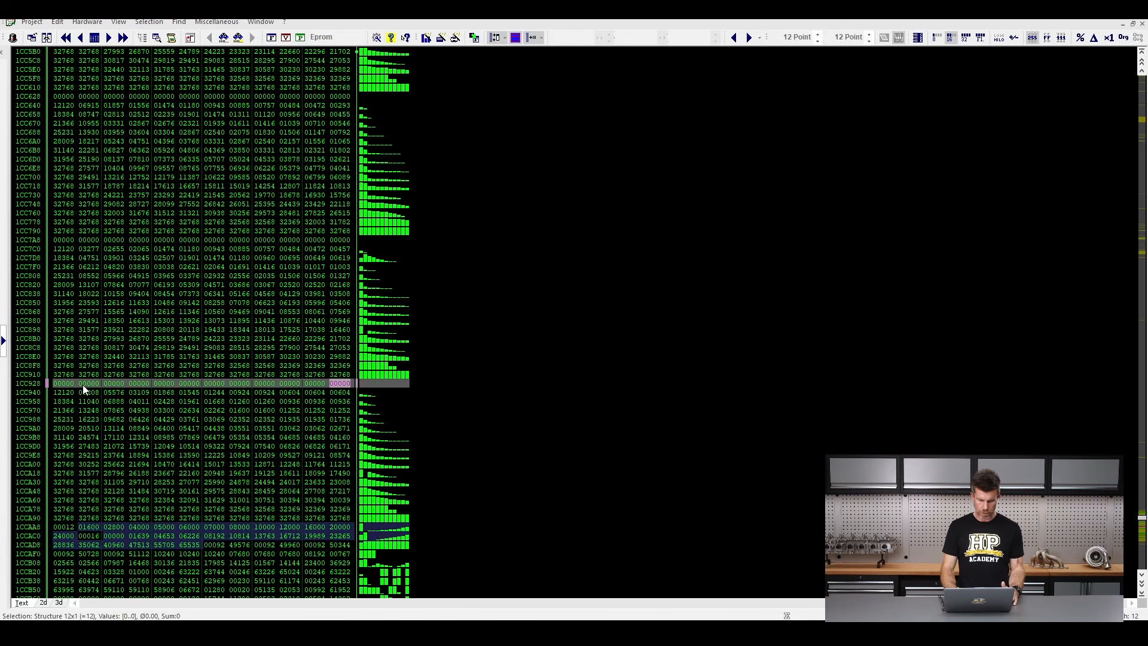
Extend the selection down to the block's last row at 1CCA90 so that it covers 12 columns by 16 rows
{"action": "key", "text": "shift+Down"}
{"action": "key", "text": "shift+Down"}
{"action": "key", "text": "shift+Down"}
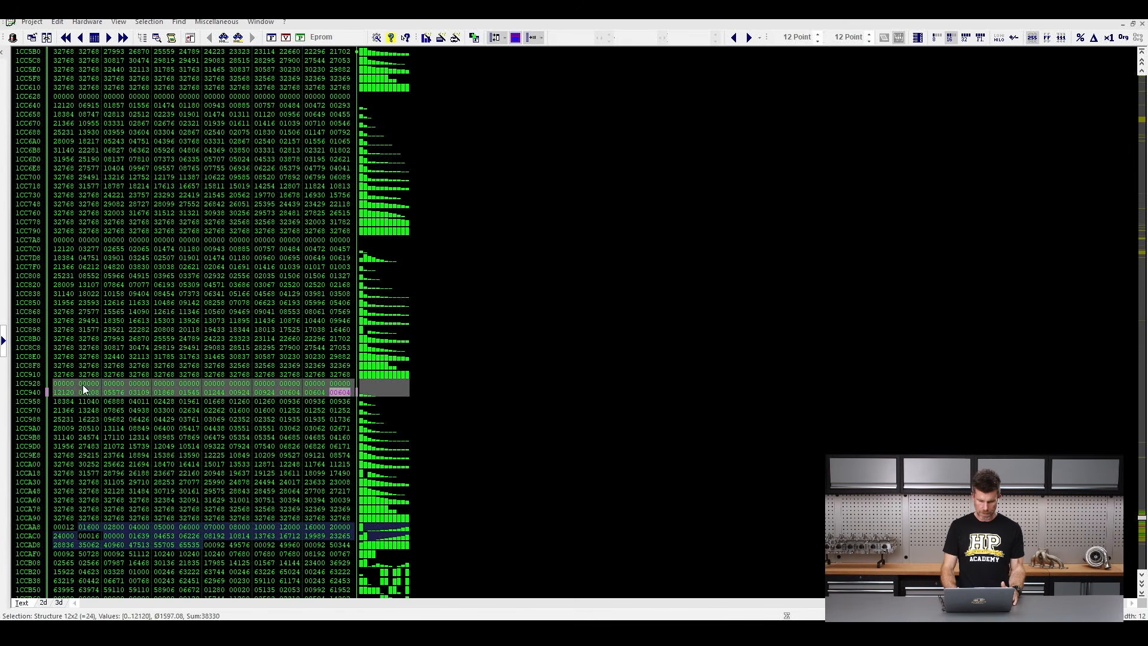
{"action": "key", "text": "shift+Down"}
{"action": "key", "text": "shift+Down"}
{"action": "key", "text": "shift+Down"}
{"action": "key", "text": "shift+Down"}
{"action": "key", "text": "shift+Down"}
{"action": "key", "text": "shift+Down"}
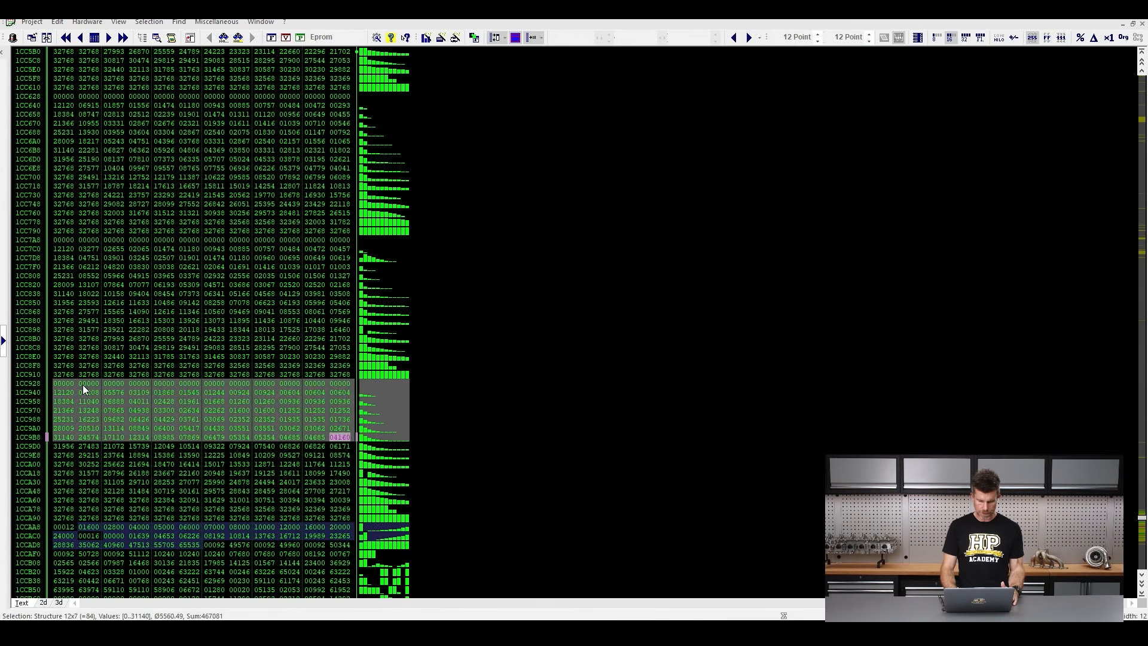
{"action": "key", "text": "shift+Down"}
{"action": "key", "text": "shift+Down"}
{"action": "key", "text": "shift+Down"}
{"action": "key", "text": "shift+Down"}
{"action": "key", "text": "shift+Down"}
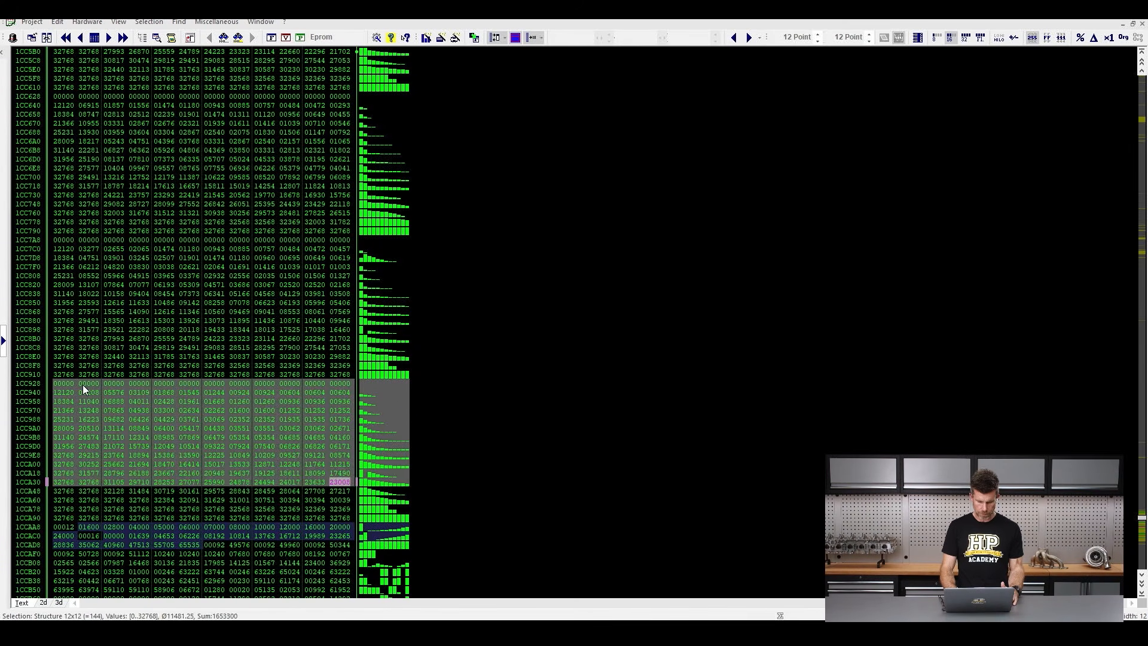
{"action": "key", "text": "shift+Down"}
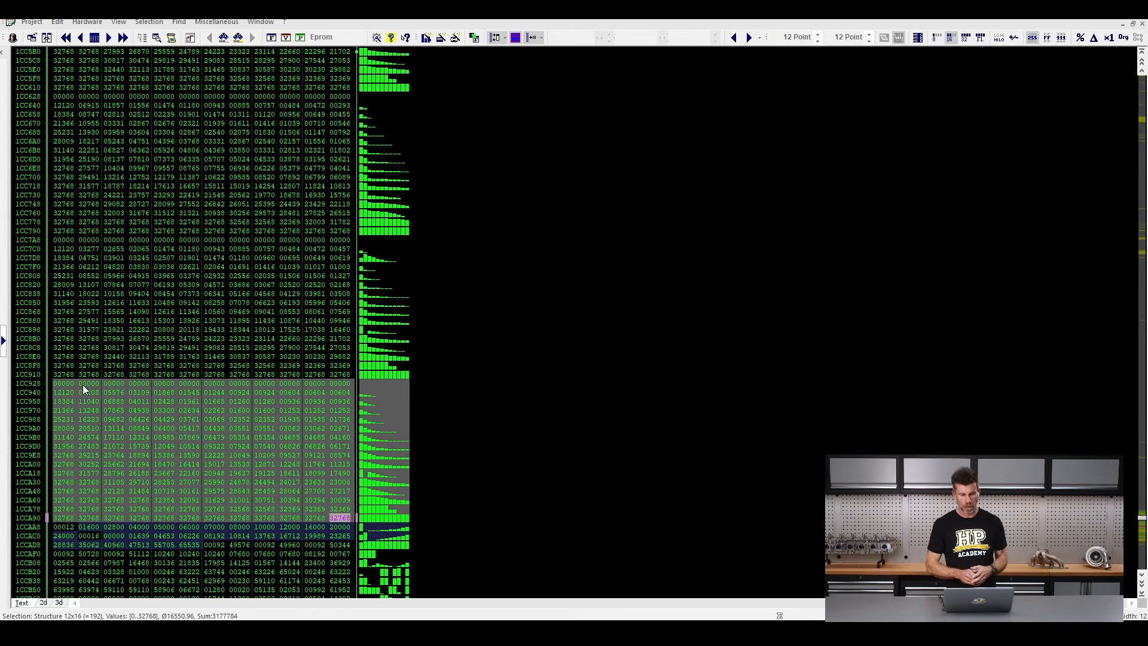
Create a map from the selected block, show it in the text view and check its row and column axes
{"action": "key", "text": "alt+2"}
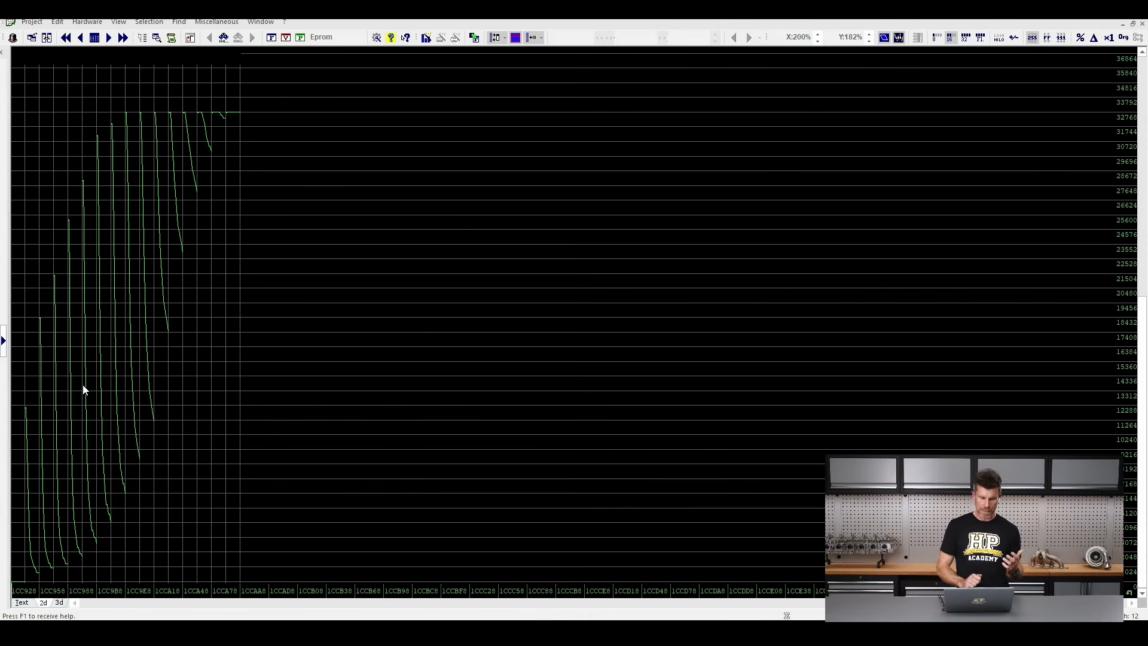
{"action": "left_click", "coordinate": [23, 604]}
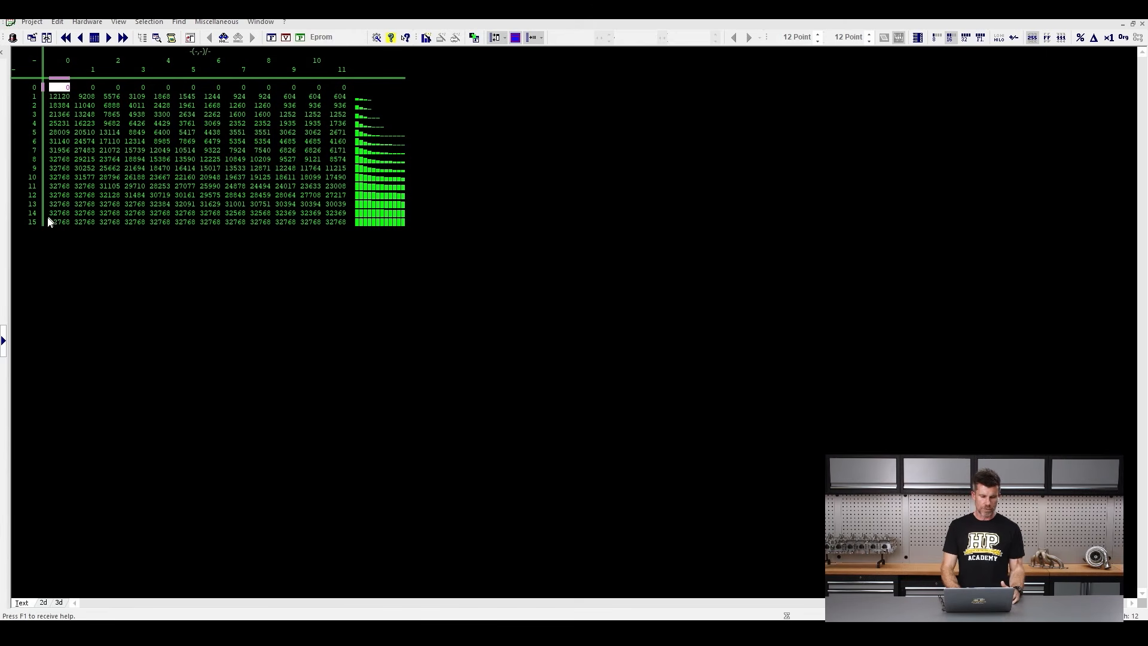
{"action": "mouse_move", "coordinate": [48, 215]}
{"action": "left_mouse_down"}
{"action": "mouse_move", "coordinate": [56, 62]}
{"action": "mouse_move", "coordinate": [7, 161]}
{"action": "mouse_move", "coordinate": [31, 247]}
{"action": "mouse_move", "coordinate": [51, 214]}
{"action": "left_mouse_up"}
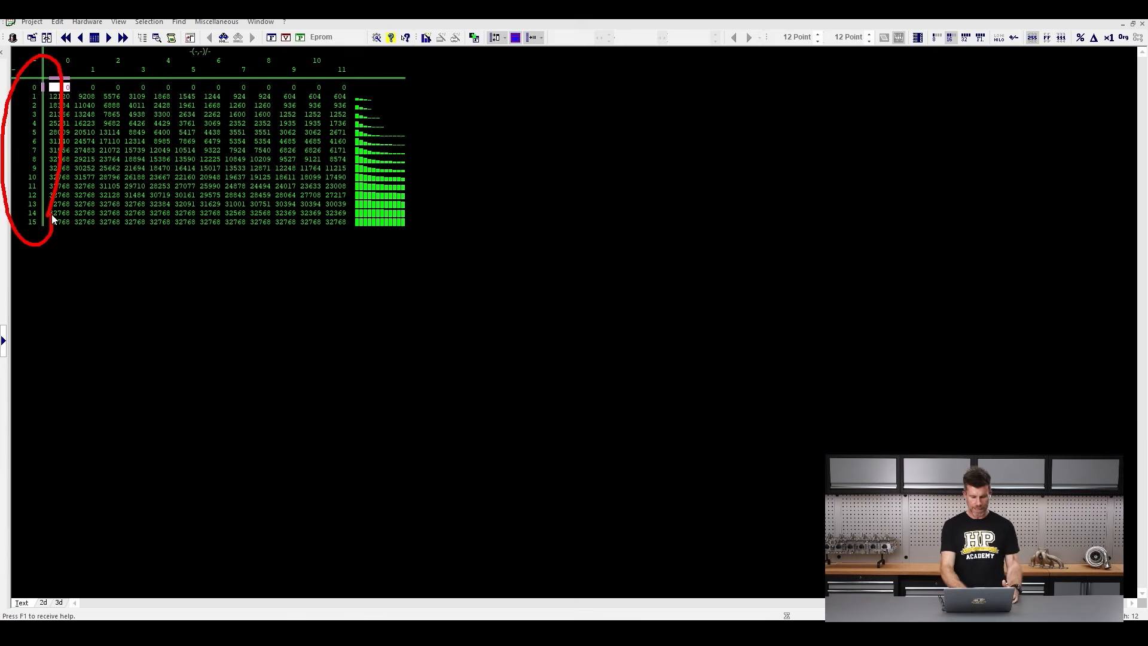
{"action": "key", "text": "Escape"}
{"action": "mouse_move", "coordinate": [389, 61]}
{"action": "left_mouse_down"}
{"action": "mouse_move", "coordinate": [170, 21]}
{"action": "mouse_move", "coordinate": [63, 77]}
{"action": "mouse_move", "coordinate": [293, 103]}
{"action": "mouse_move", "coordinate": [388, 65]}
{"action": "left_mouse_up"}
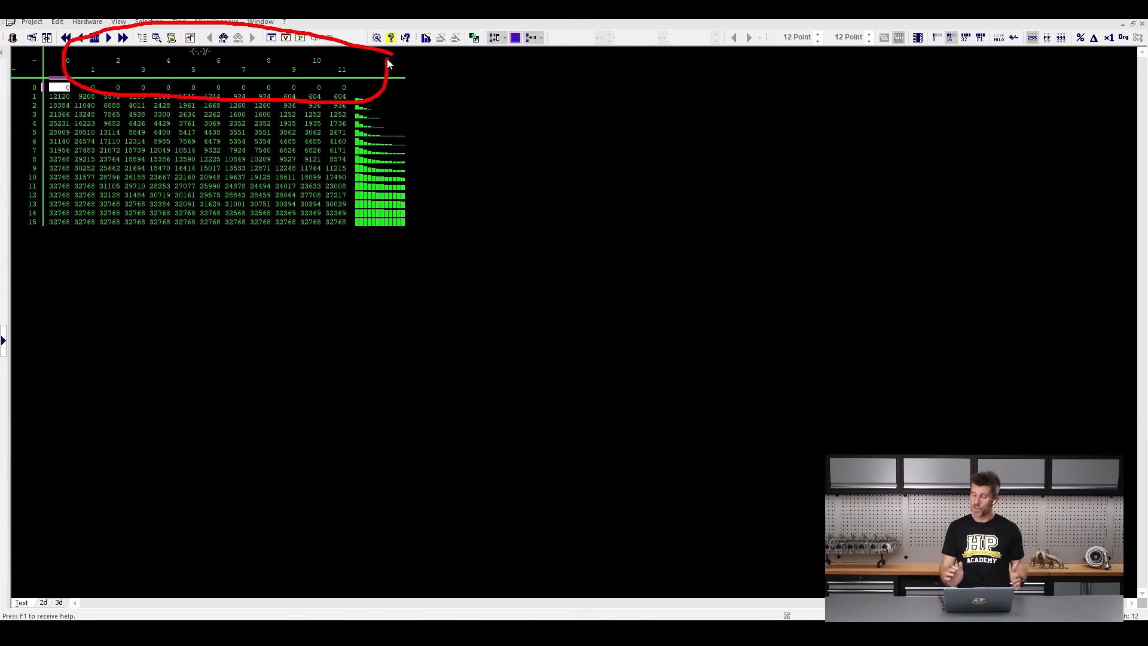
{"action": "key", "text": "Escape"}
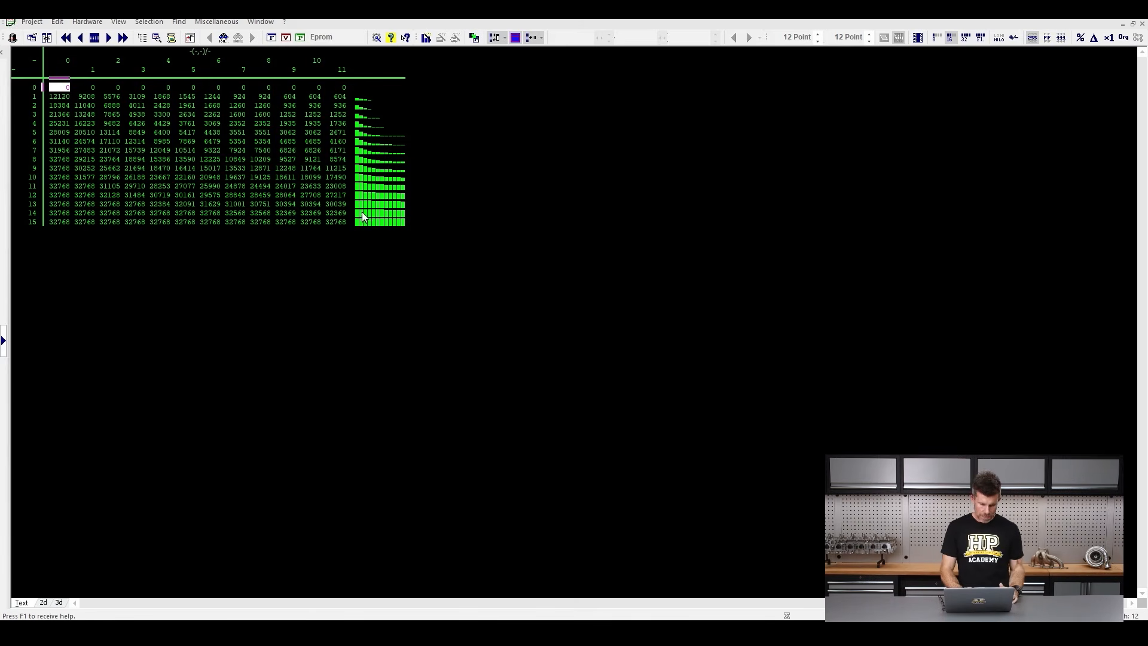
Compare the map's highest values with the binary system numbers in the Winols Binary numbers.txt file in Notepad
{"action": "mouse_move", "coordinate": [360, 209]}
{"action": "left_mouse_down"}
{"action": "mouse_move", "coordinate": [237, 197]}
{"action": "mouse_move", "coordinate": [133, 213]}
{"action": "mouse_move", "coordinate": [206, 236]}
{"action": "mouse_move", "coordinate": [361, 242]}
{"action": "mouse_move", "coordinate": [361, 220]}
{"action": "left_mouse_up"}
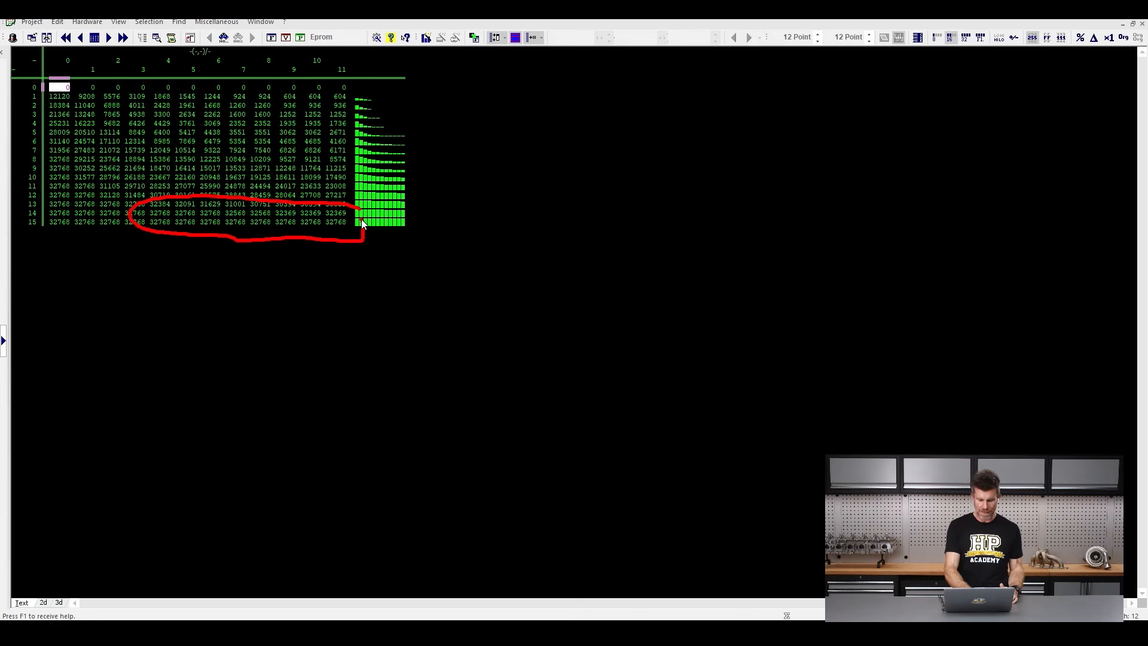
{"action": "key", "text": "Escape"}
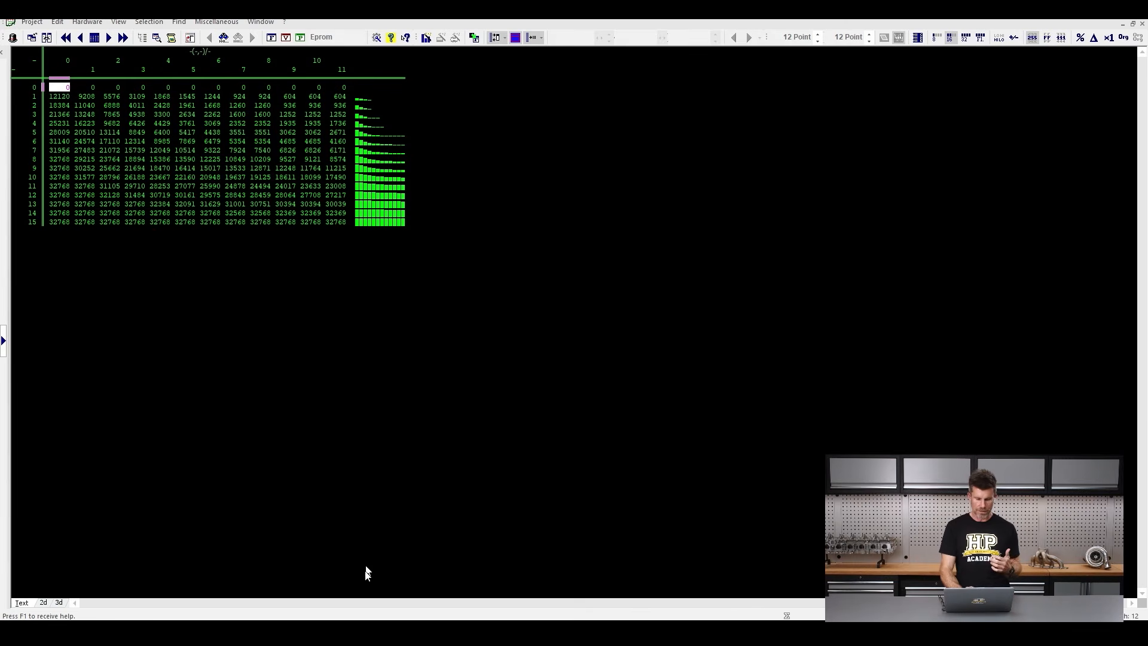
{"action": "left_click", "coordinate": [365, 582]}
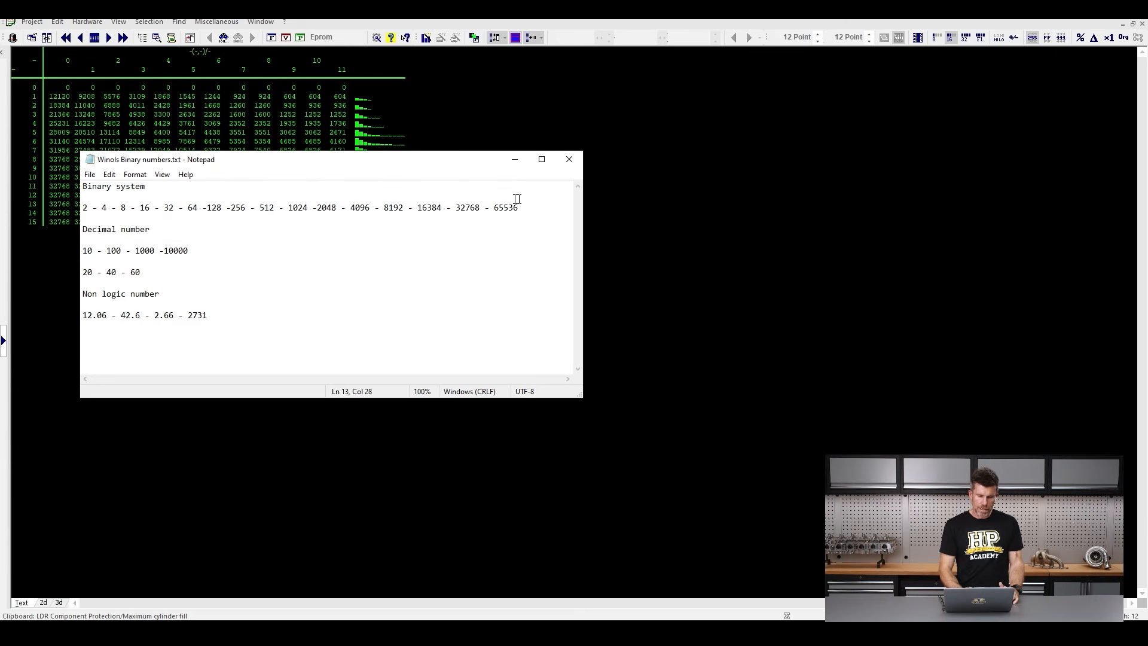
{"action": "mouse_move", "coordinate": [496, 196]}
{"action": "left_mouse_down"}
{"action": "mouse_move", "coordinate": [446, 191]}
{"action": "mouse_move", "coordinate": [443, 230]}
{"action": "mouse_move", "coordinate": [507, 216]}
{"action": "mouse_move", "coordinate": [496, 203]}
{"action": "left_mouse_up"}
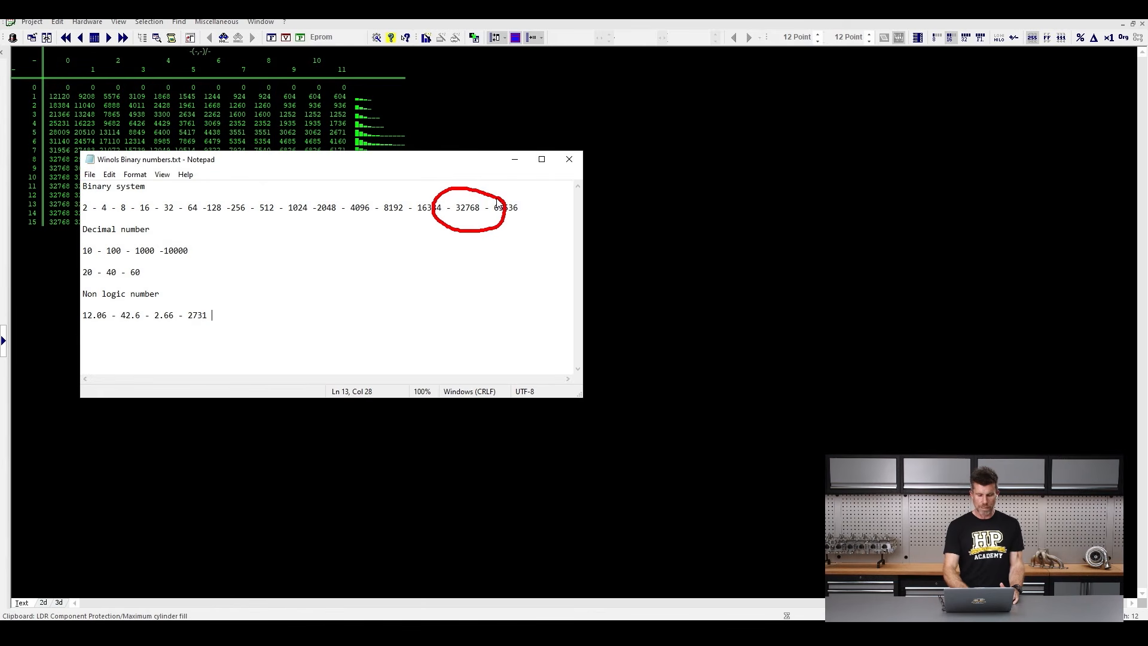
{"action": "key", "text": "Escape"}
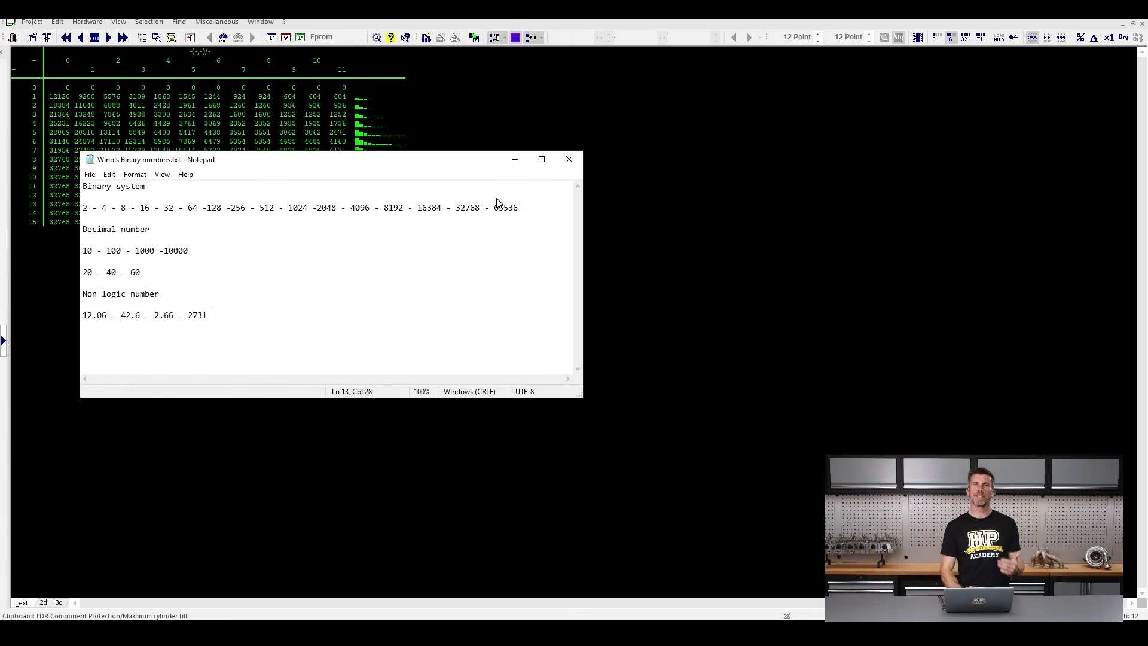
{"action": "left_click", "coordinate": [514, 159]}
In the map's properties, set the name and description to Drivers Wish and the unit to %
{"action": "double_click", "coordinate": [255, 183]}
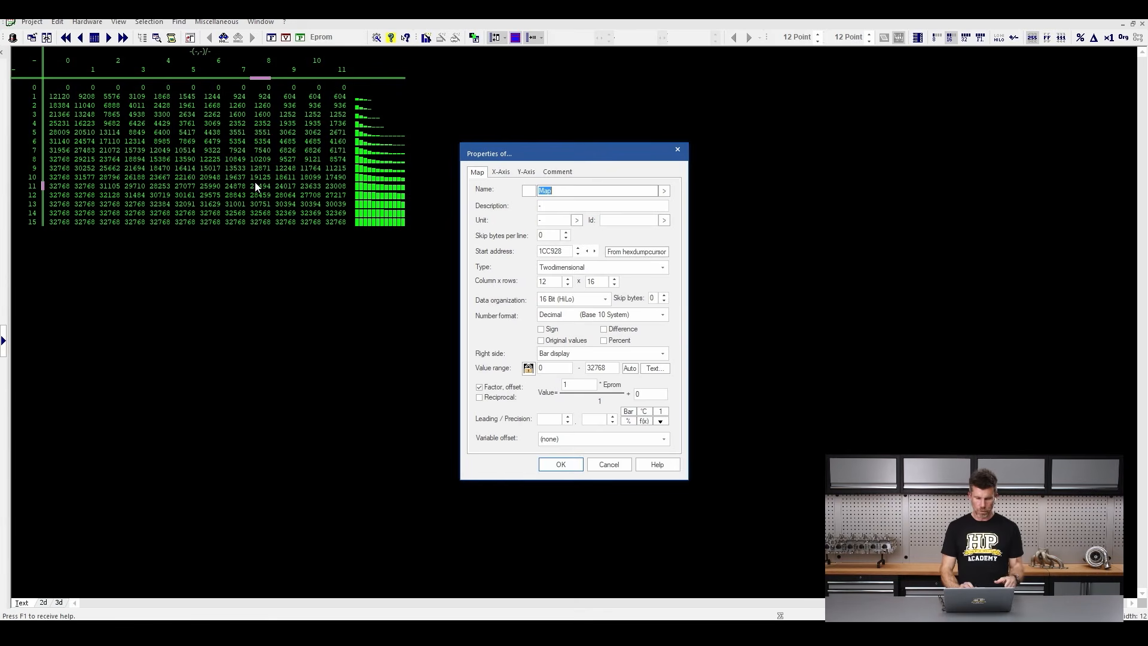
{"action": "type", "text": "D"}
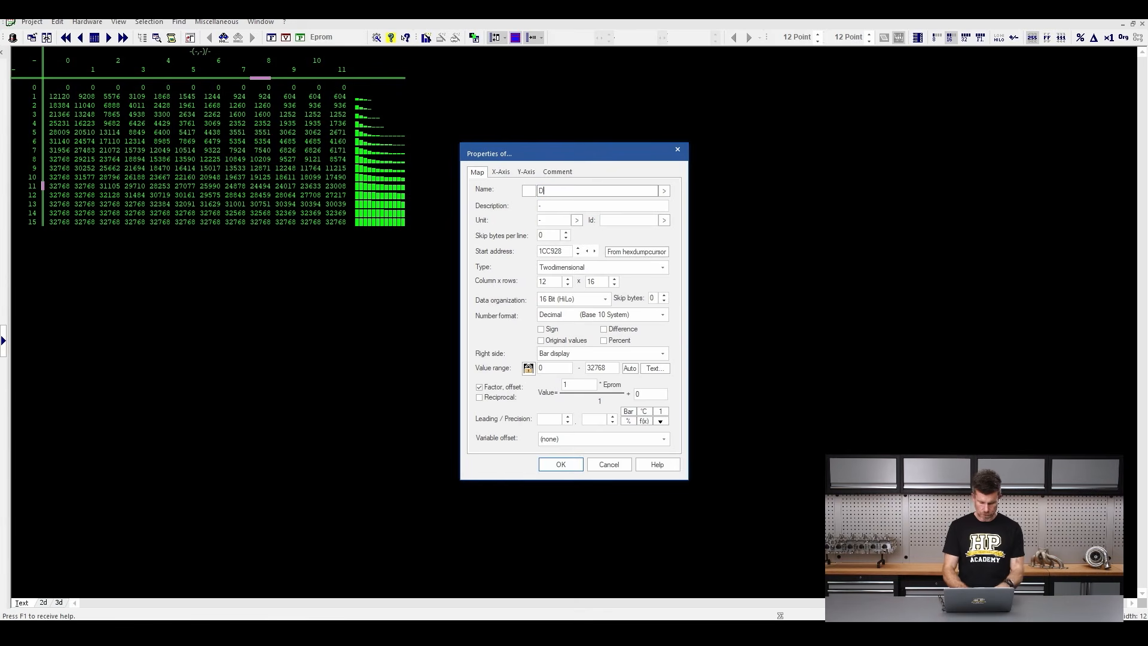
{"action": "type", "text": "rivers Wish"}
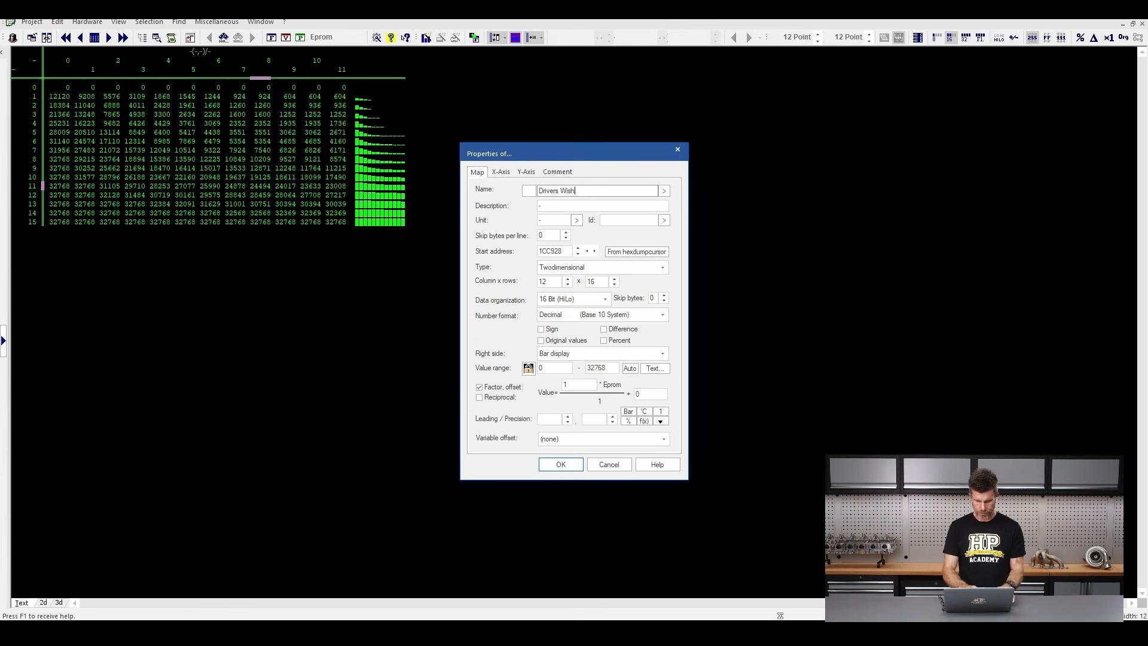
{"action": "key", "text": "Tab"}
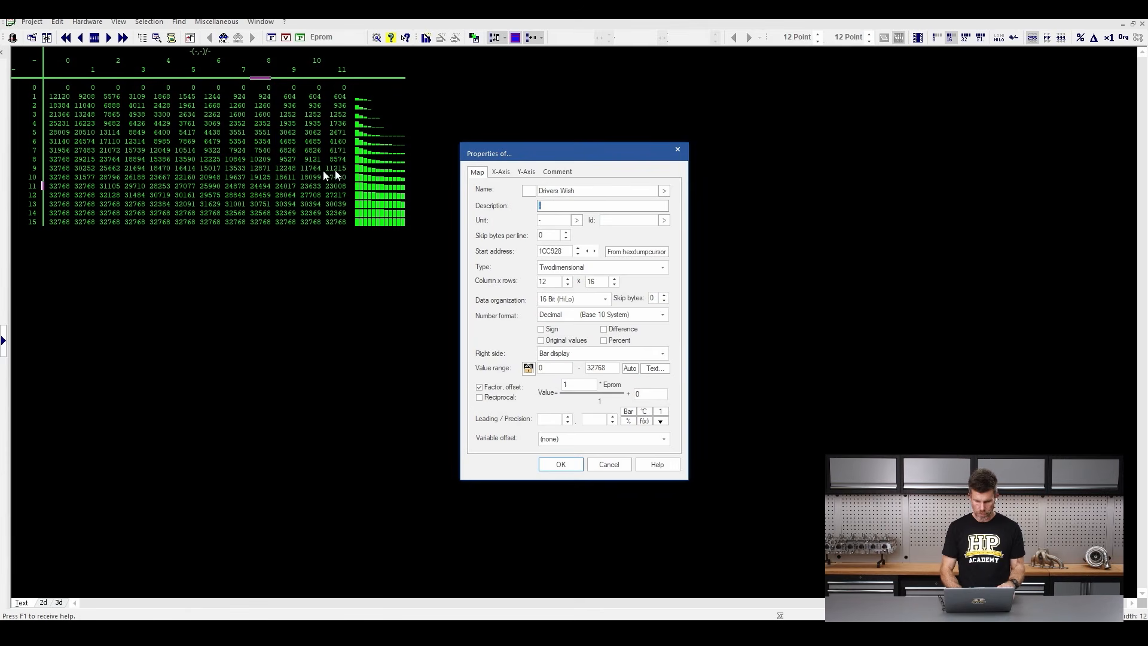
{"action": "double_click", "coordinate": [604, 187]}
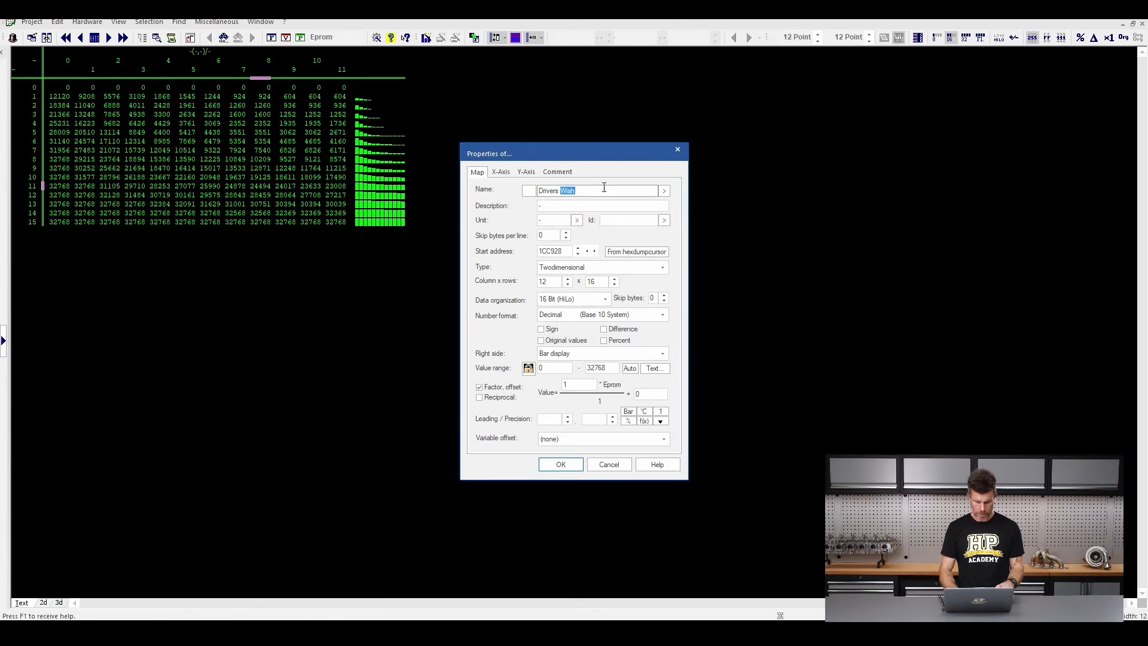
{"action": "key", "text": "ctrl+a"}
{"action": "key", "text": "ctrl+c"}
{"action": "key", "text": "Tab"}
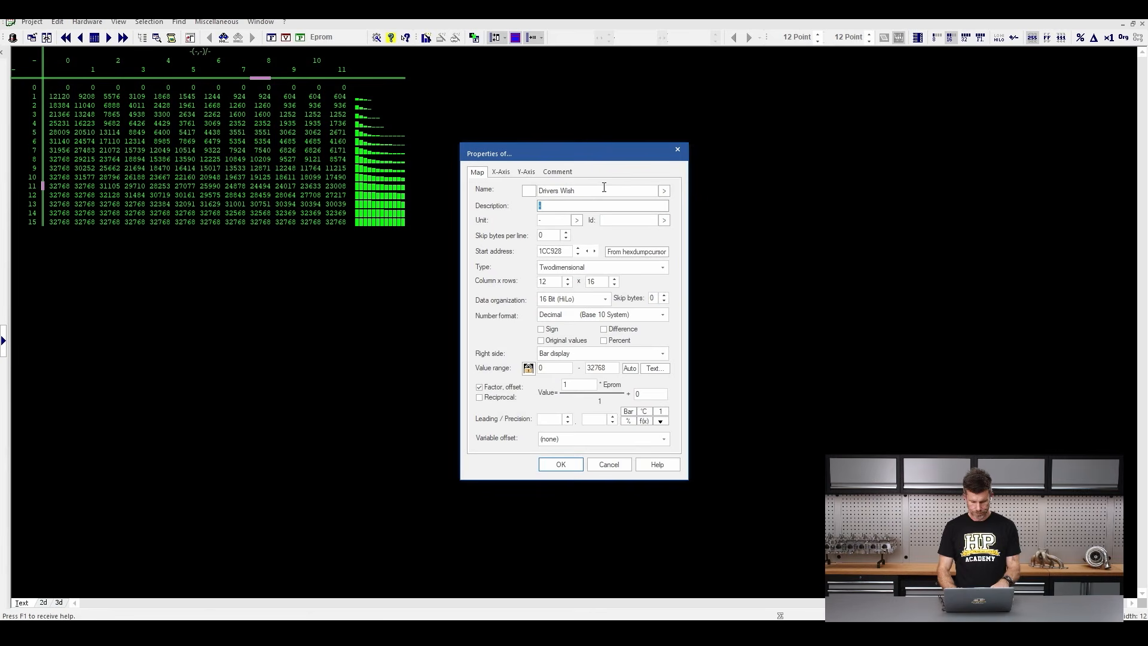
{"action": "key", "text": "ctrl+v"}
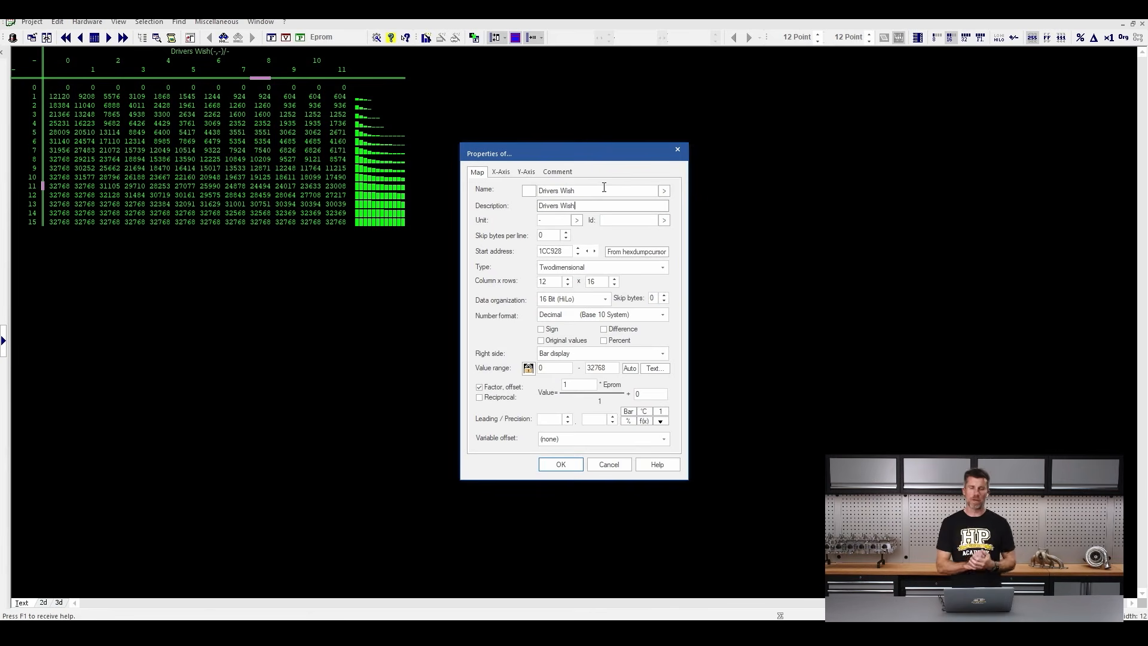
{"action": "left_click", "coordinate": [577, 221]}
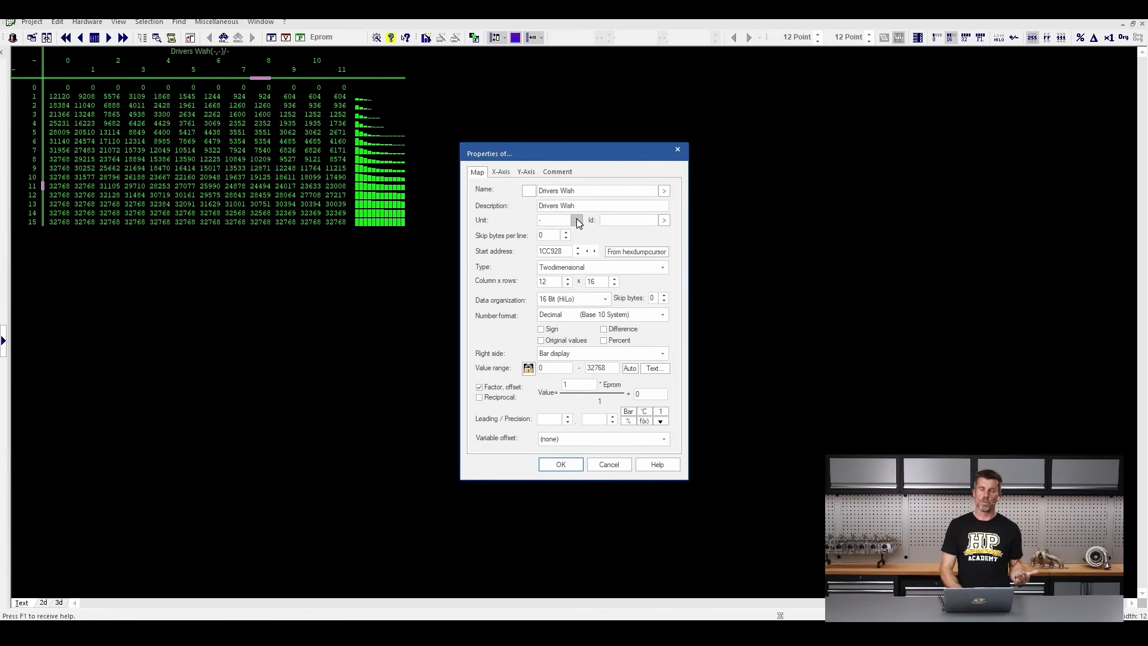
{"action": "left_click", "coordinate": [611, 221]}
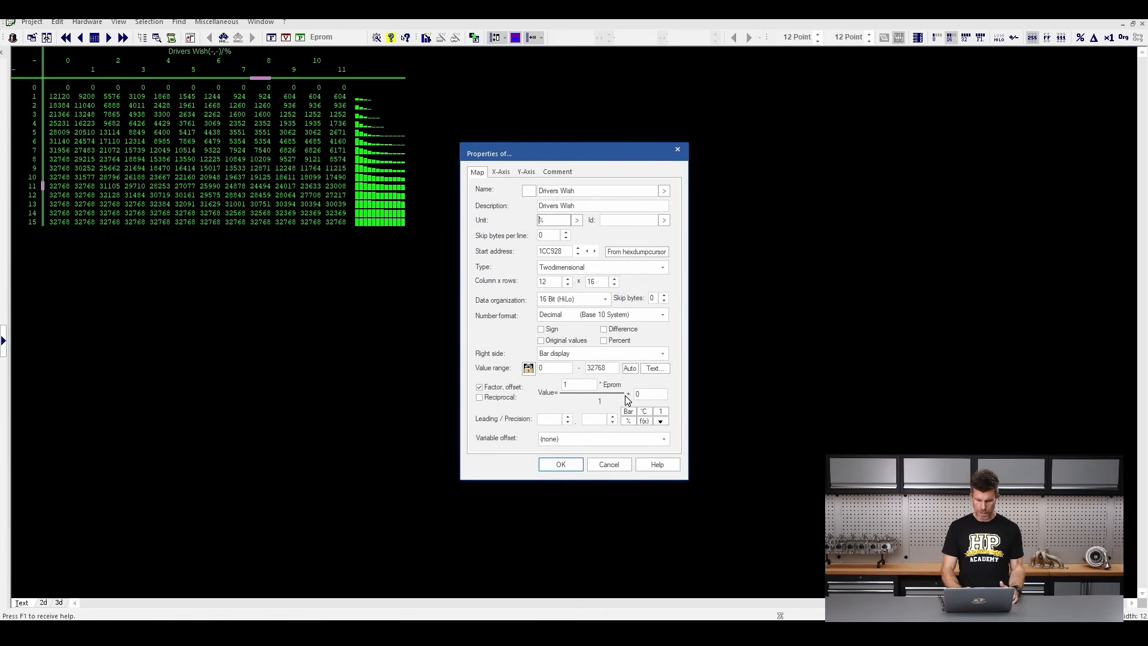
Open the factor and offset calculator for the Drivers Wish map, choose the linear formula and set its divisor to 32768
{"action": "mouse_move", "coordinate": [653, 376]}
{"action": "left_mouse_down"}
{"action": "mouse_move", "coordinate": [548, 374]}
{"action": "mouse_move", "coordinate": [664, 427]}
{"action": "mouse_move", "coordinate": [633, 369]}
{"action": "left_mouse_up"}
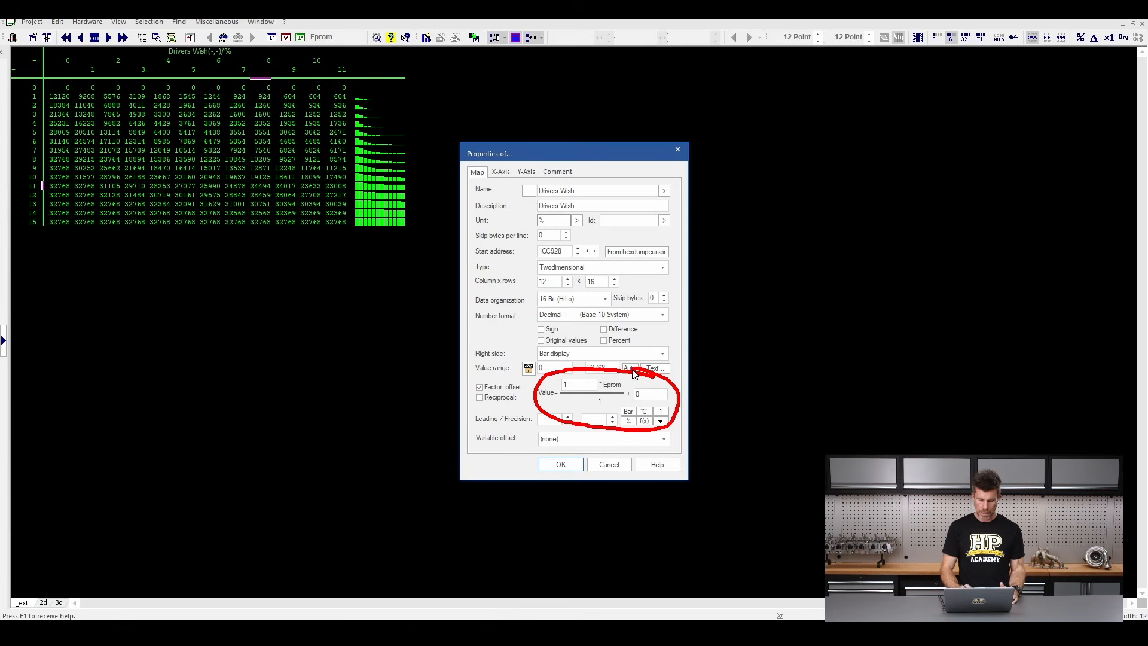
{"action": "left_click", "coordinate": [644, 422]}
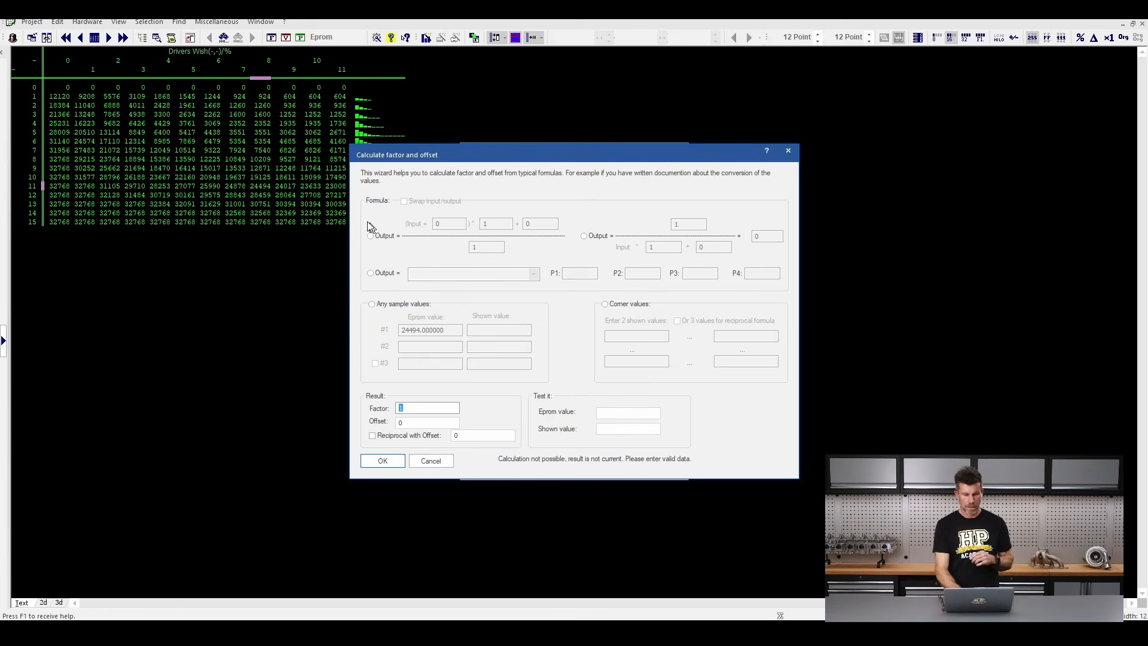
{"action": "left_click", "coordinate": [370, 236]}
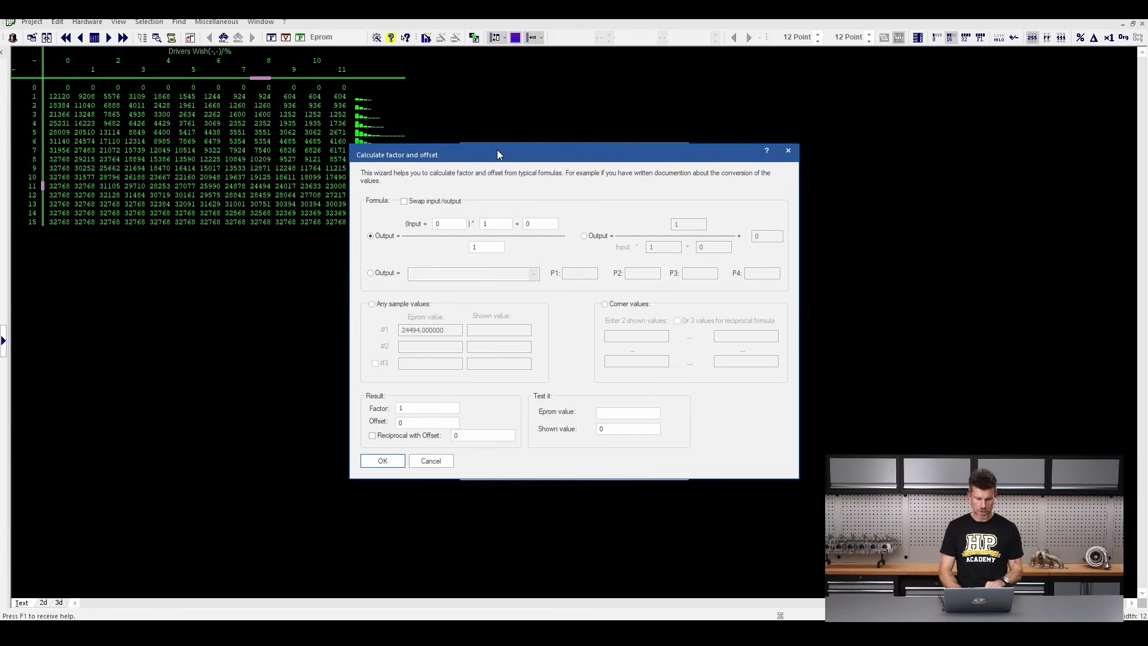
{"action": "left_click_drag", "start_coordinate": [497, 149], "coordinate": [558, 95]}
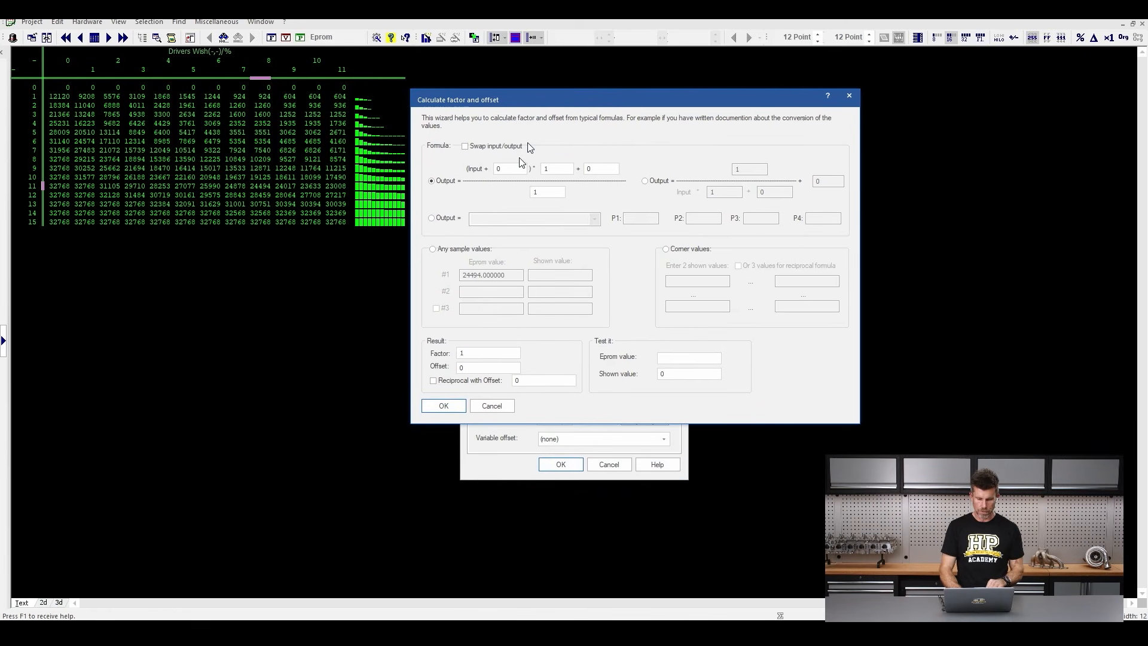
{"action": "double_click", "coordinate": [536, 191]}
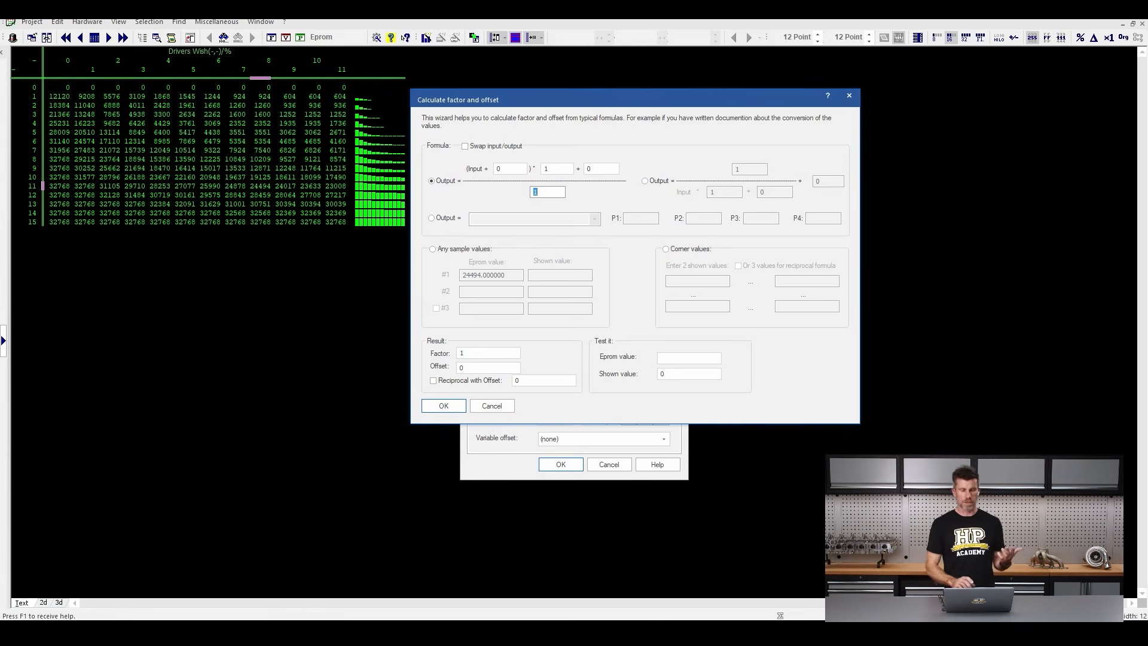
{"action": "type", "text": "32768"}
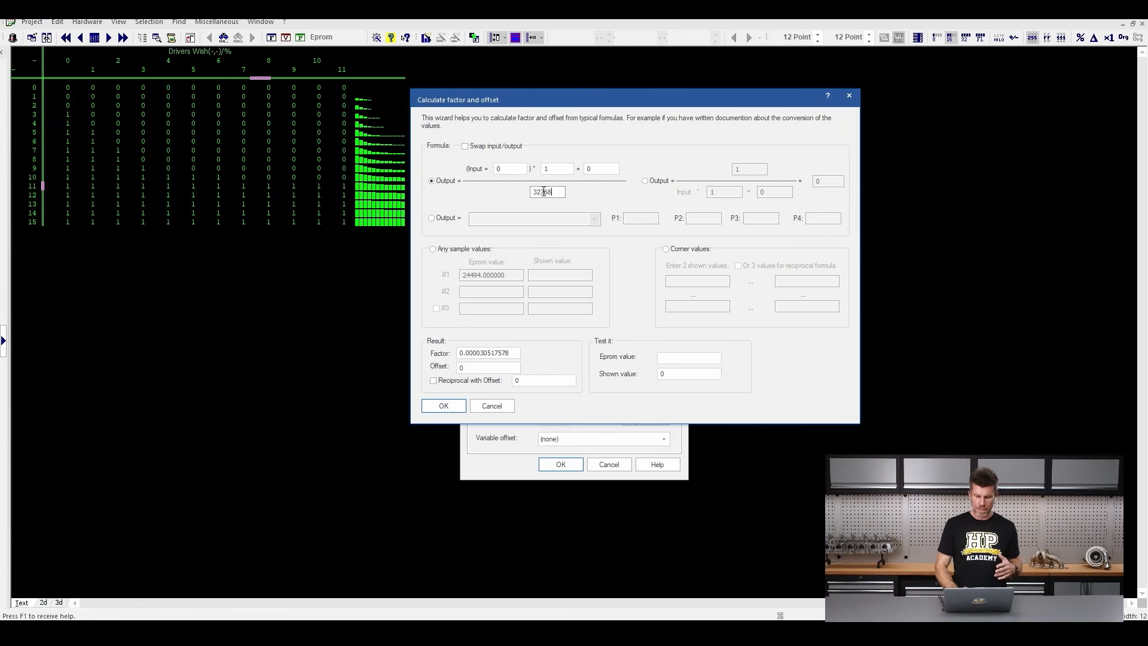
Correct the formula's divisor to 327.68, accept the calculated factor, and apply the map properties with a precision of 1
{"action": "key", "text": "BackSpace"}
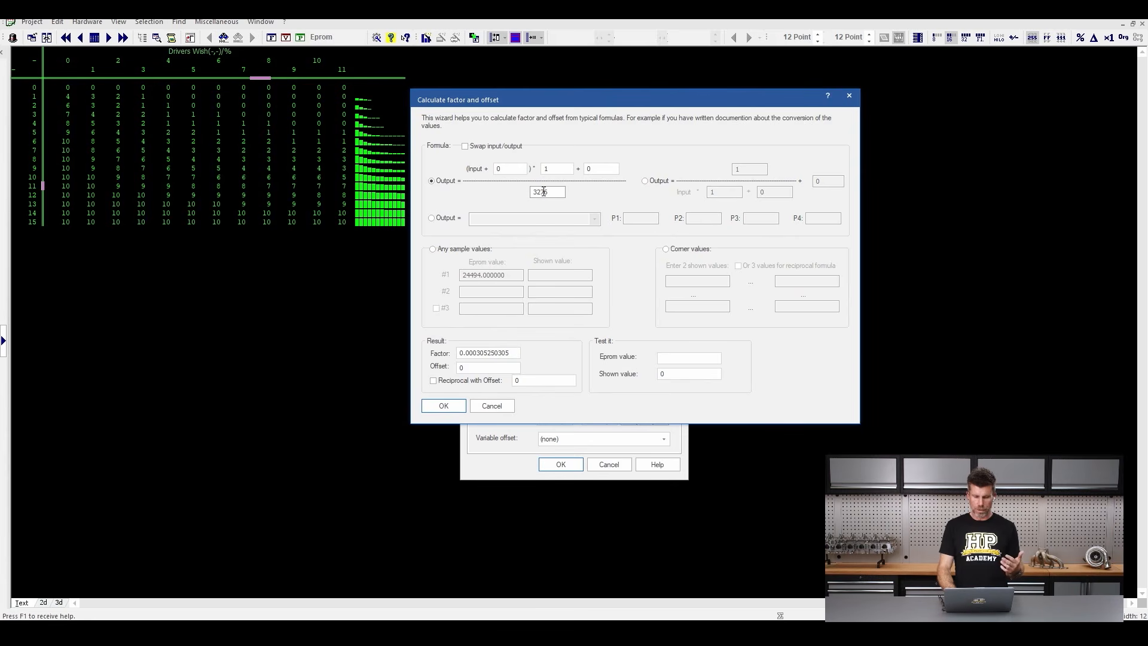
{"action": "key", "text": "BackSpace"}
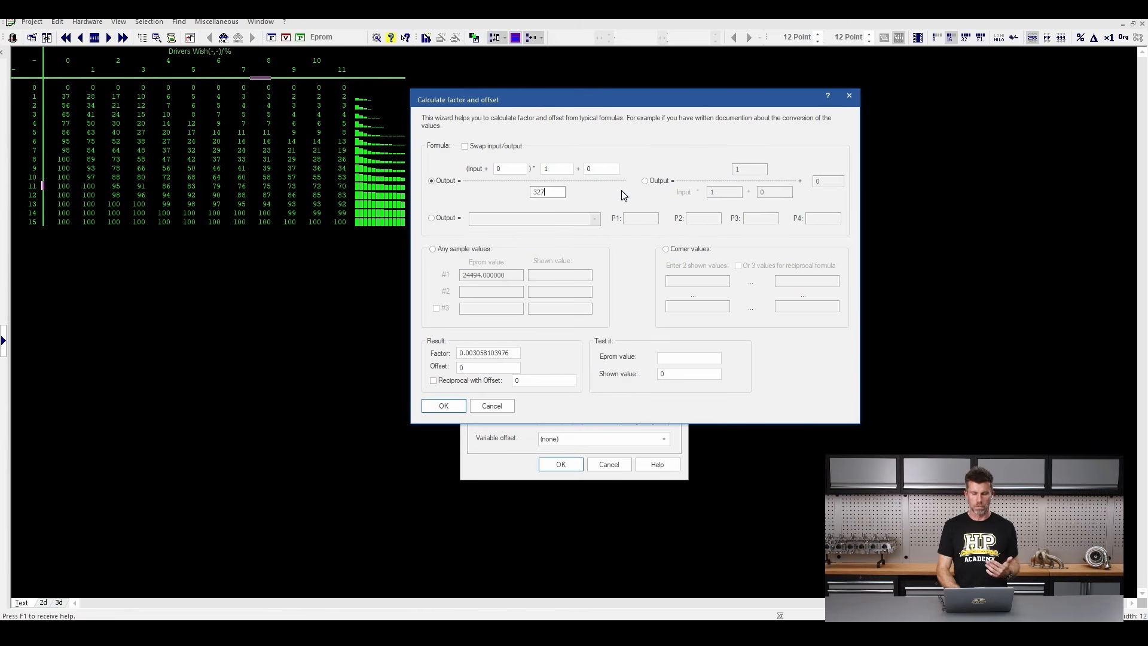
{"action": "type", "text": "."}
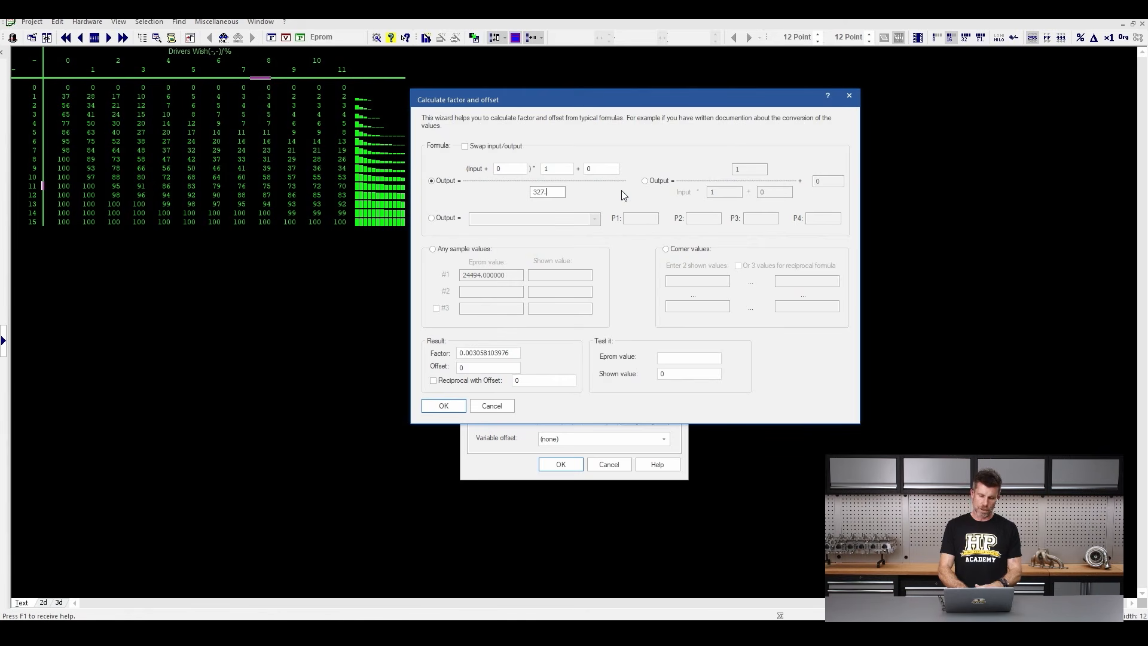
{"action": "type", "text": "68"}
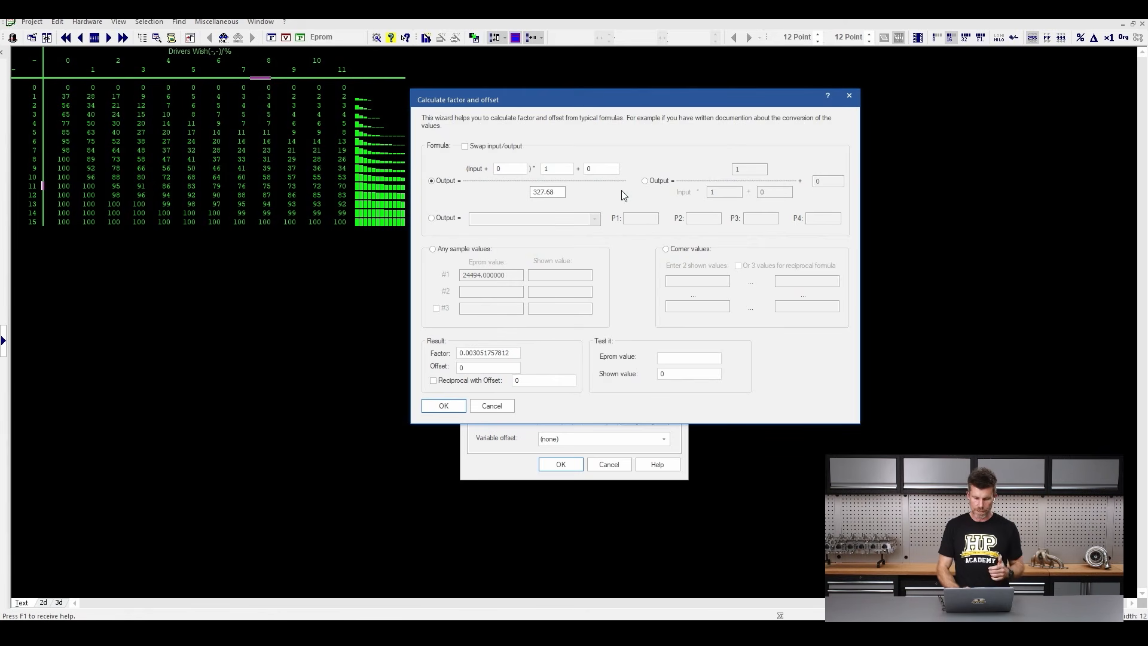
{"action": "left_click", "coordinate": [445, 402]}
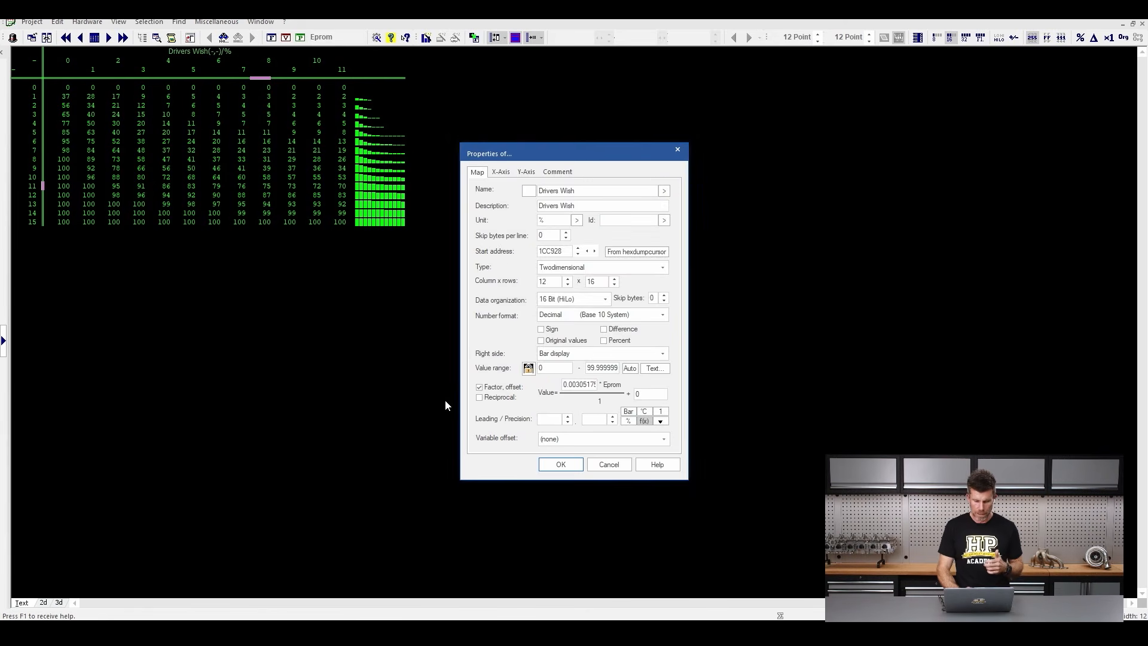
{"action": "left_click", "coordinate": [612, 417]}
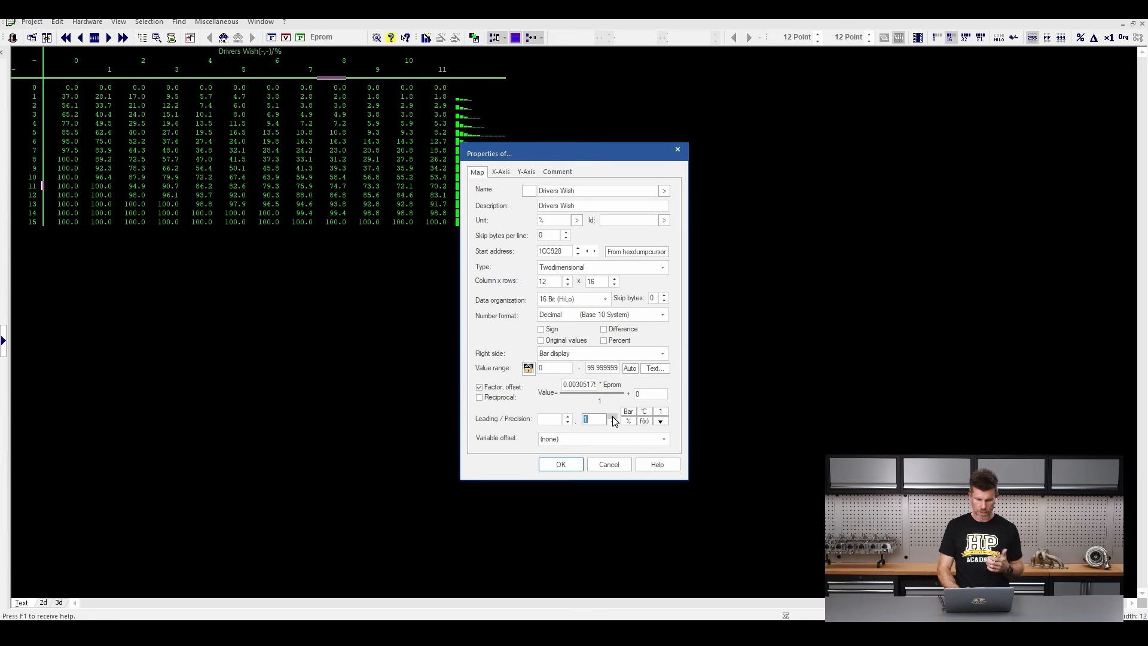
{"action": "left_click", "coordinate": [575, 466]}
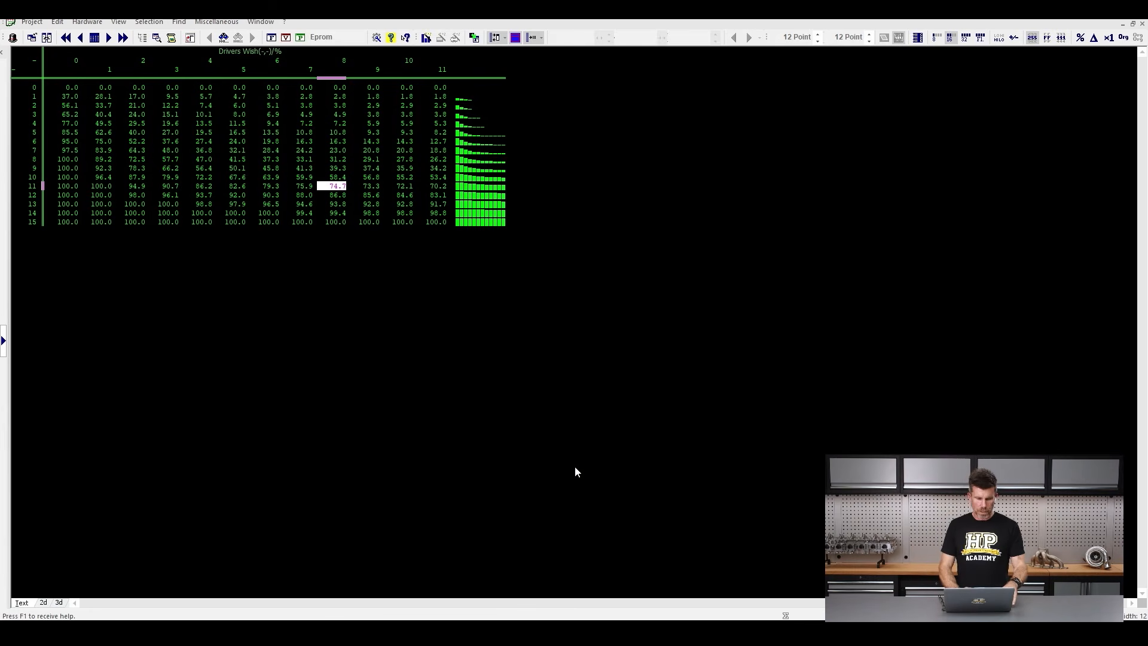
Return to the hexdump in the 2D view and place the cursor in the axis data directly after the Drivers Wish block
{"action": "key", "text": "w"}
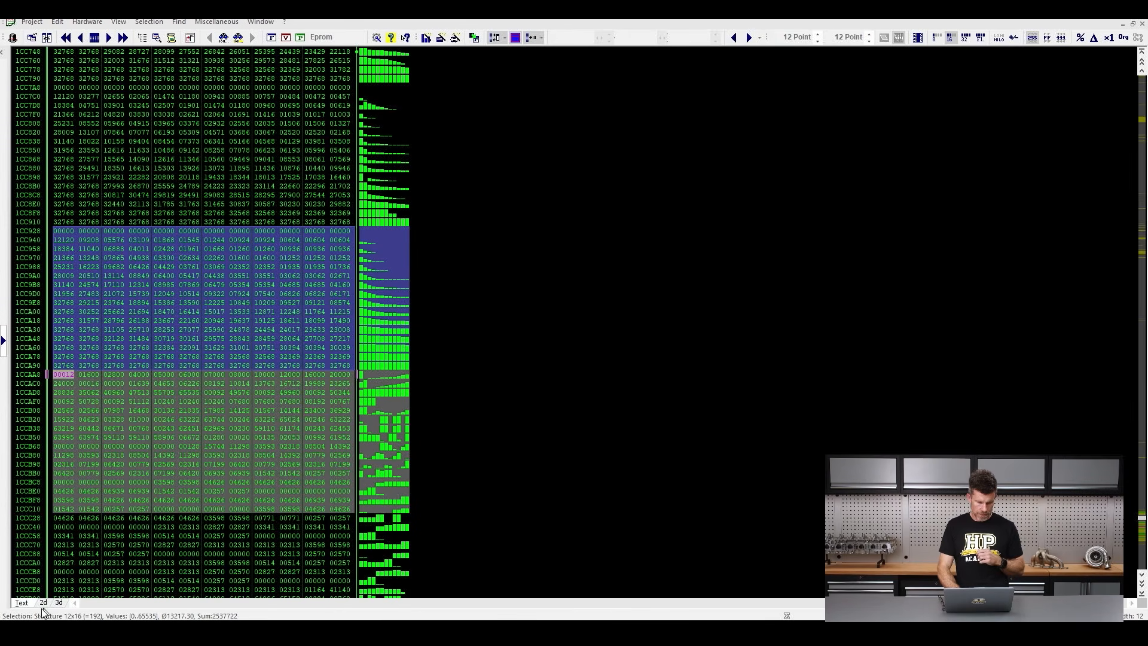
{"action": "key", "text": "2"}
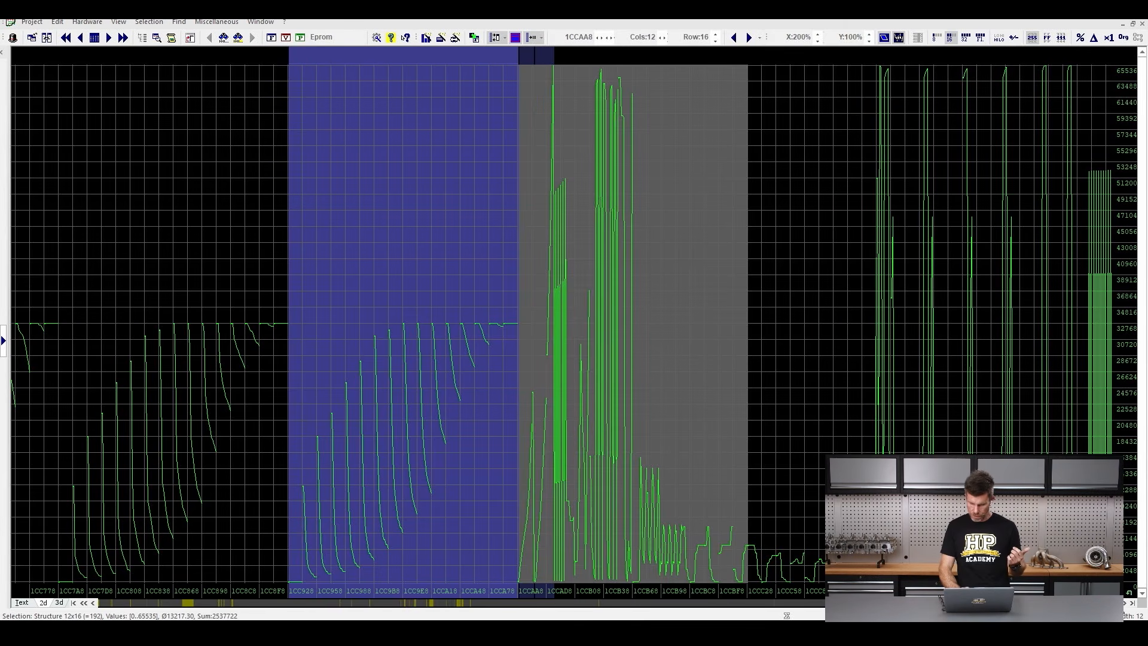
{"action": "left_click", "coordinate": [534, 504]}
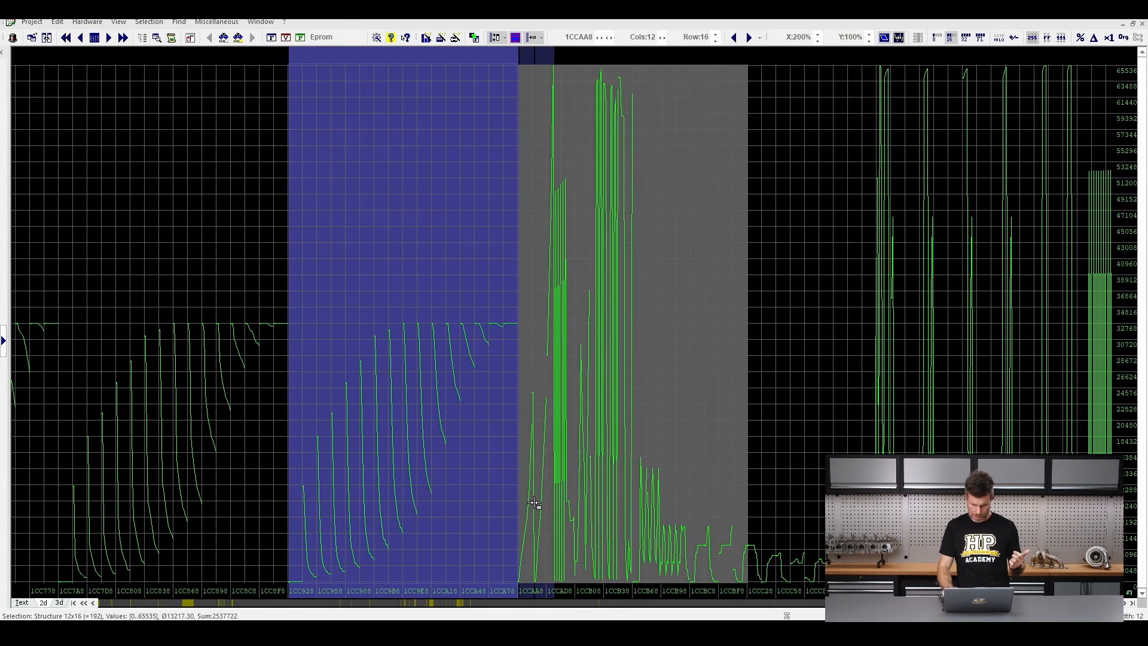
{"action": "left_click", "coordinate": [534, 504]}
{"action": "key", "text": "Left"}
{"action": "key", "text": "Left"}
{"action": "key", "text": "Left"}
{"action": "key", "text": "Left"}
{"action": "key", "text": "Left"}
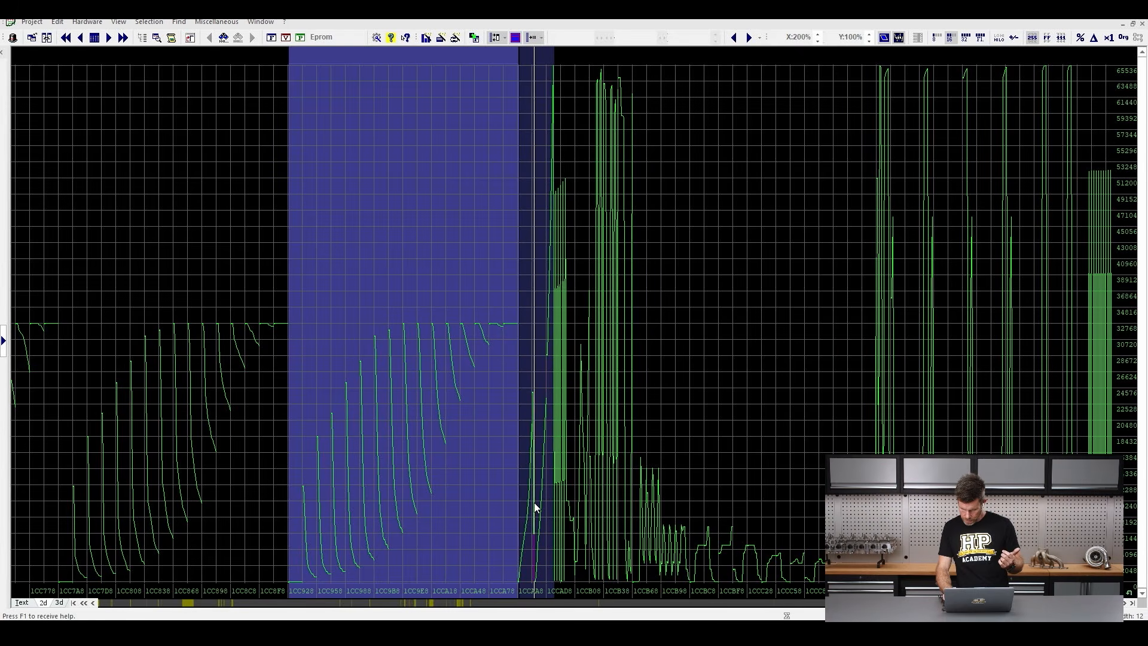
{"action": "key", "text": "Left"}
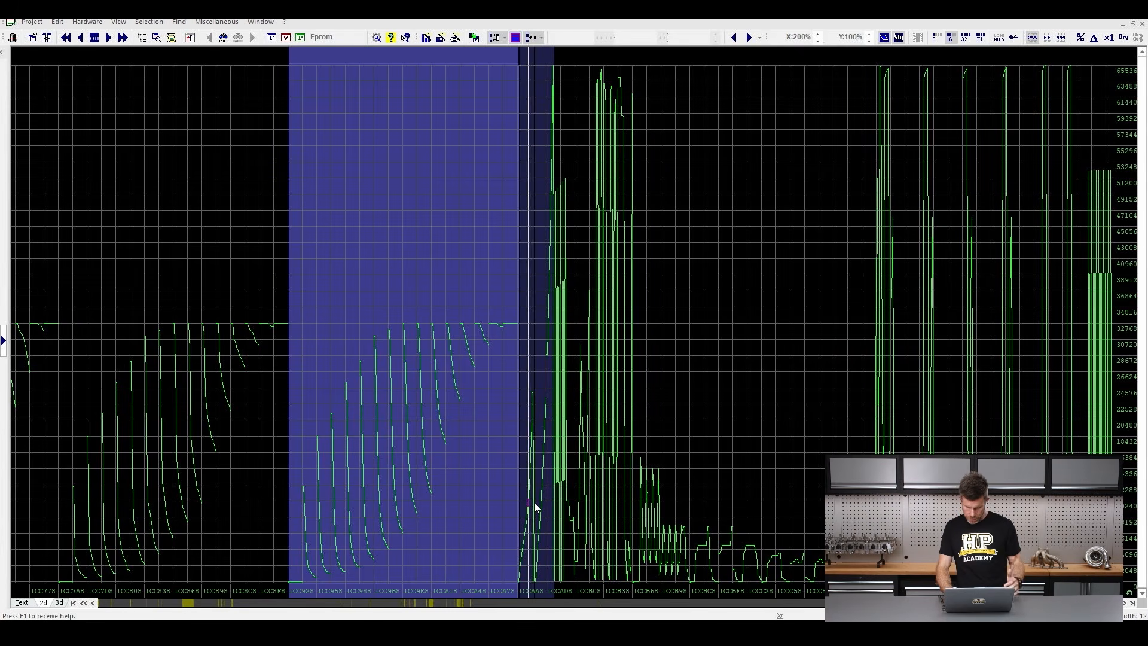
Enlarge the horizontal scale to 400% and move the cursor back to the start of the axis data at 1CCAA8
{"action": "left_click", "coordinate": [819, 34]}
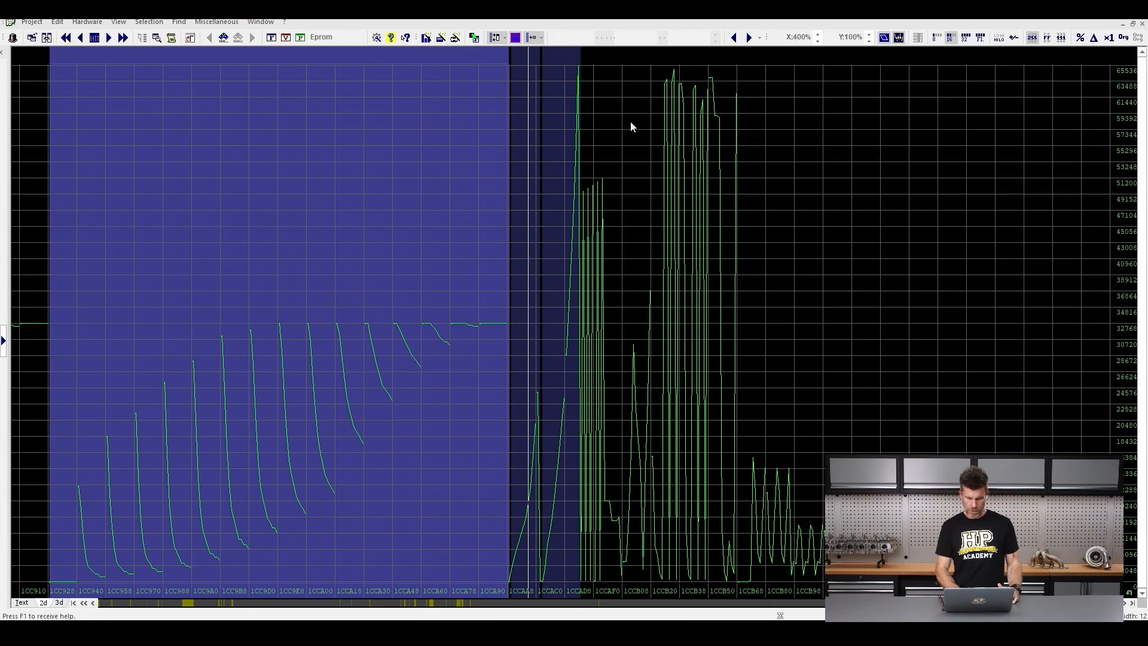
{"action": "mouse_move", "coordinate": [575, 79]}
{"action": "left_mouse_down"}
{"action": "mouse_move", "coordinate": [515, 96]}
{"action": "mouse_move", "coordinate": [499, 506]}
{"action": "mouse_move", "coordinate": [512, 610]}
{"action": "mouse_move", "coordinate": [590, 561]}
{"action": "mouse_move", "coordinate": [578, 88]}
{"action": "left_mouse_up"}
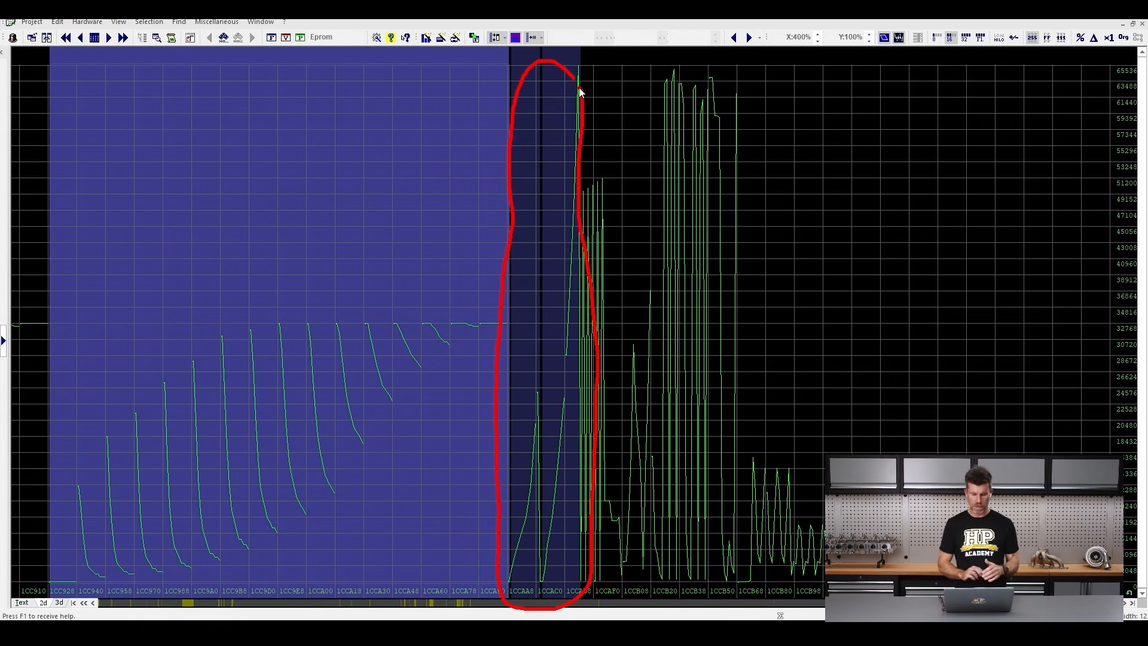
{"action": "key", "text": "Escape"}
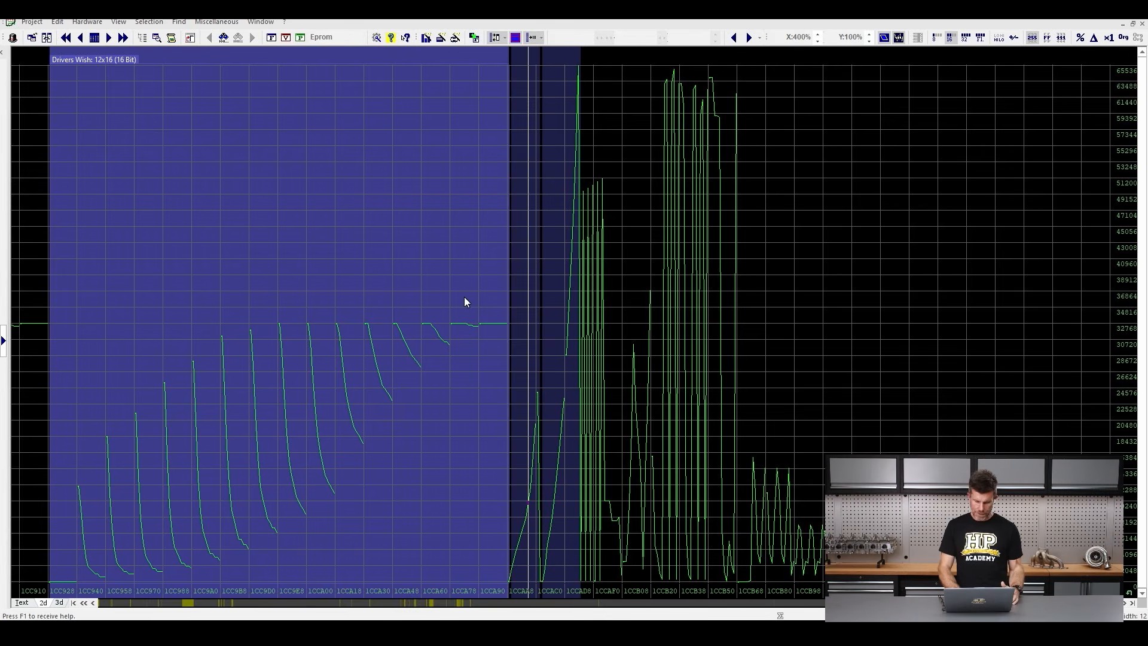
{"action": "left_click_drag", "start_coordinate": [508, 576], "coordinate": [536, 426]}
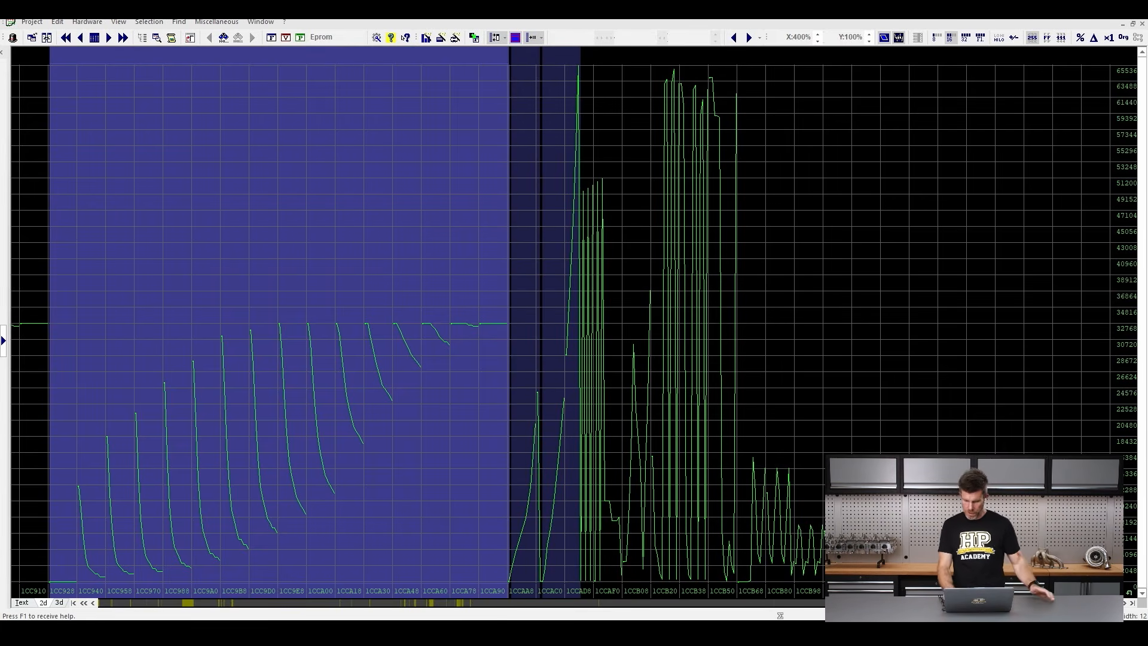
{"action": "key", "text": "Left"}
{"action": "key", "text": "Left"}
{"action": "key", "text": "Left"}
{"action": "key", "text": "Left"}
{"action": "key", "text": "Left"}
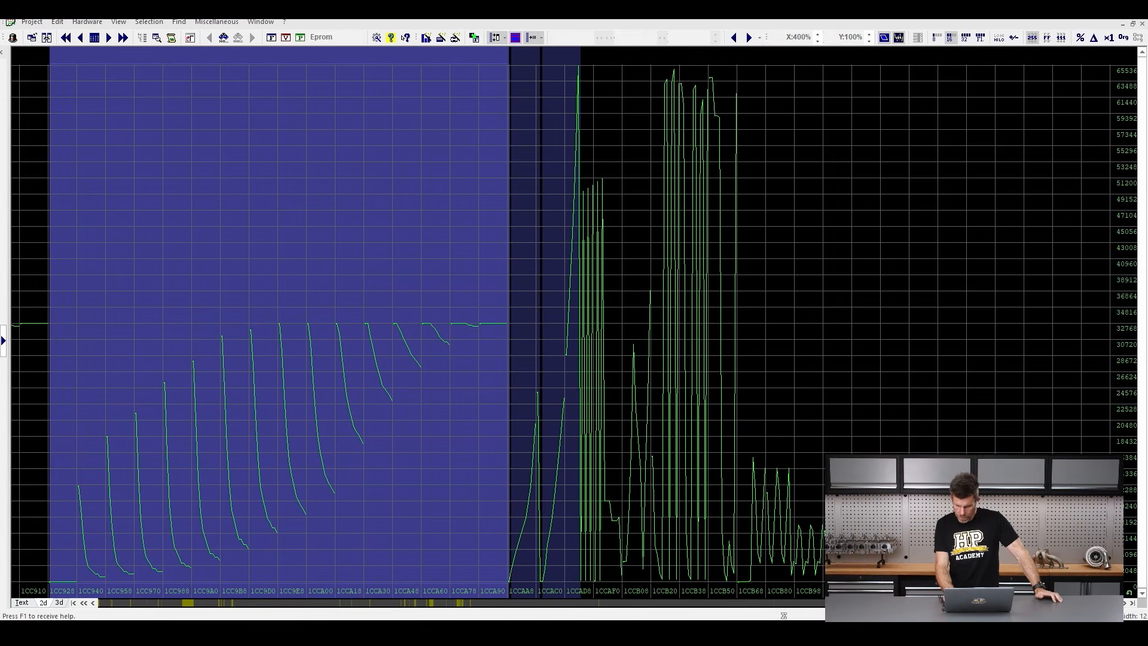
{"action": "key", "text": "Left"}
{"action": "key", "text": "Left"}
{"action": "key", "text": "Left"}
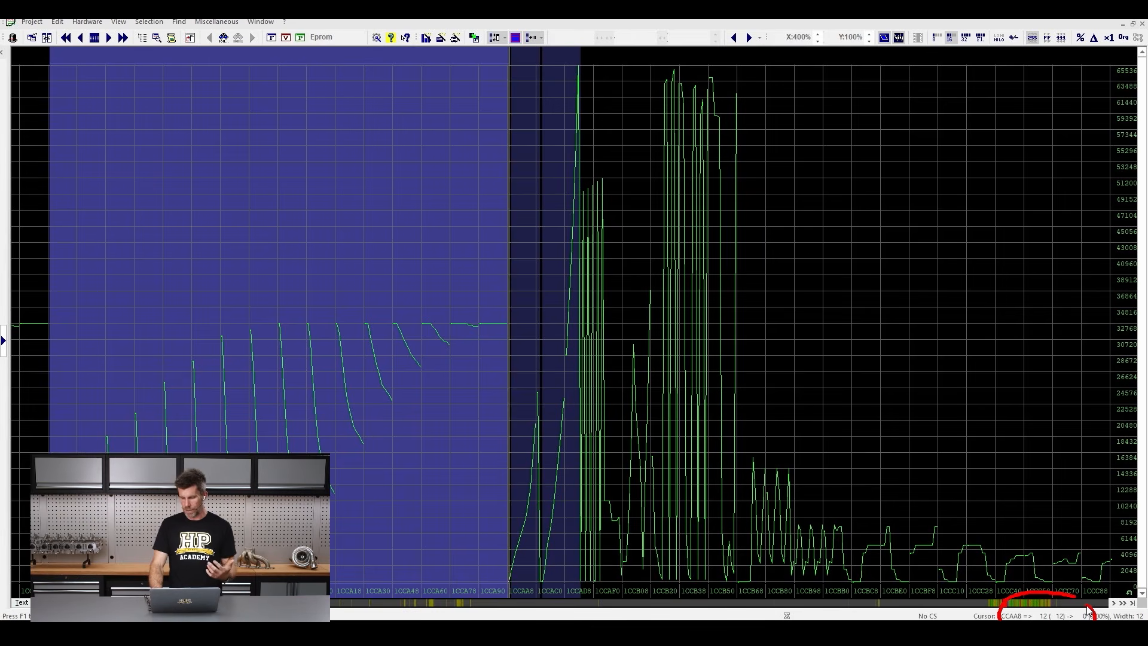
Read the first axis's values one by one from 1CCAAA to 1CCAB0
{"action": "key", "text": "Right"}
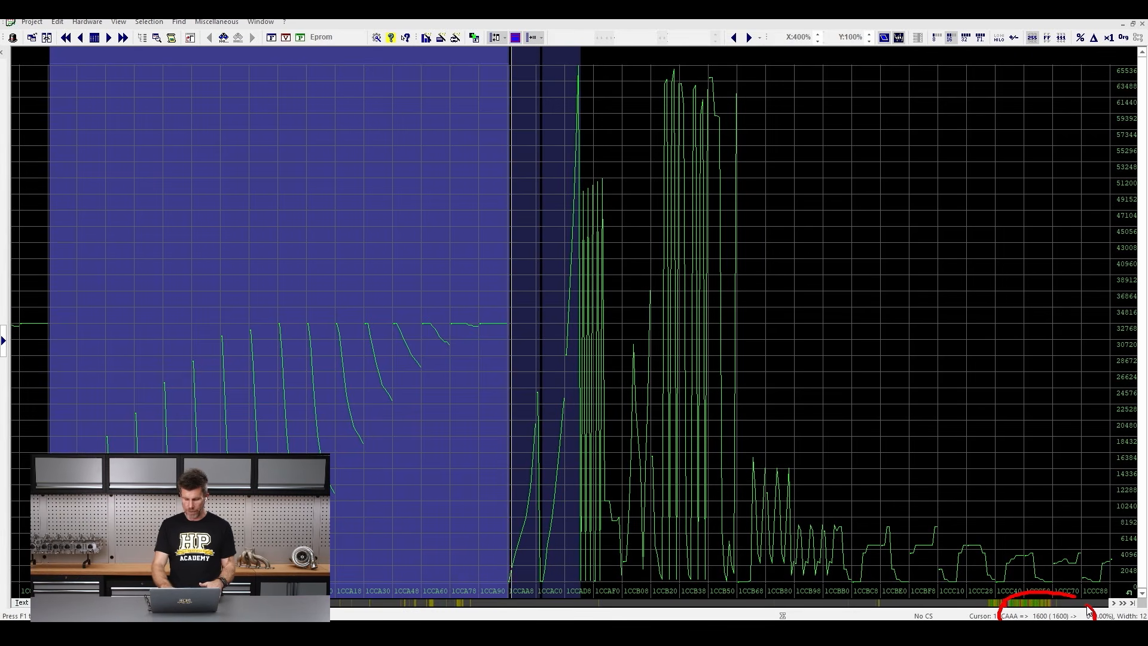
{"action": "key", "text": "Right"}
{"action": "key", "text": "Right"}
{"action": "key", "text": "Right"}
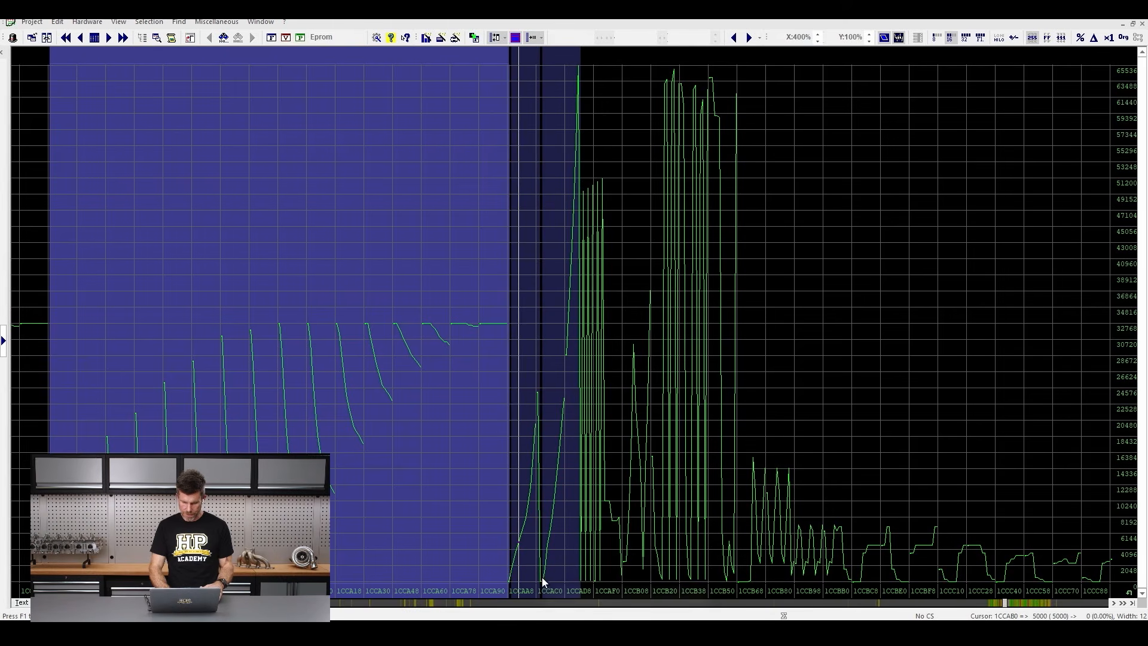
Place the cursor in the second axis and step back through its values to the length entry at 1CCAC2
{"action": "left_click_drag", "start_coordinate": [543, 576], "coordinate": [556, 464]}
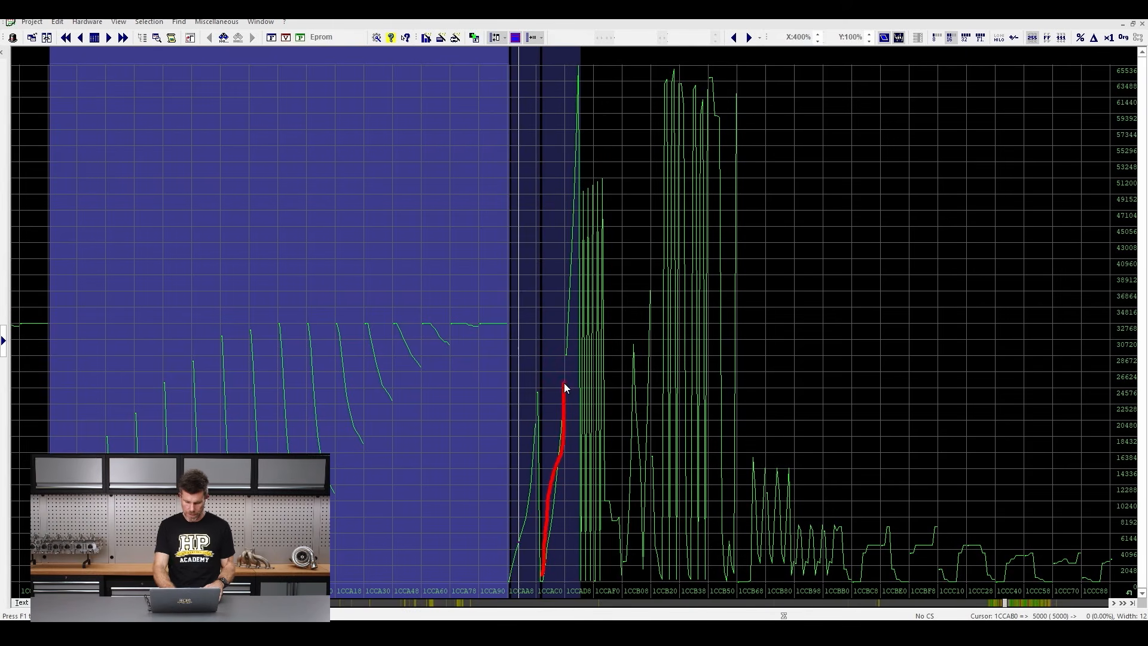
{"action": "key", "text": "Left"}
{"action": "key", "text": "Left"}
{"action": "key", "text": "Left"}
{"action": "key", "text": "Left"}
{"action": "key", "text": "Left"}
{"action": "key", "text": "Left"}
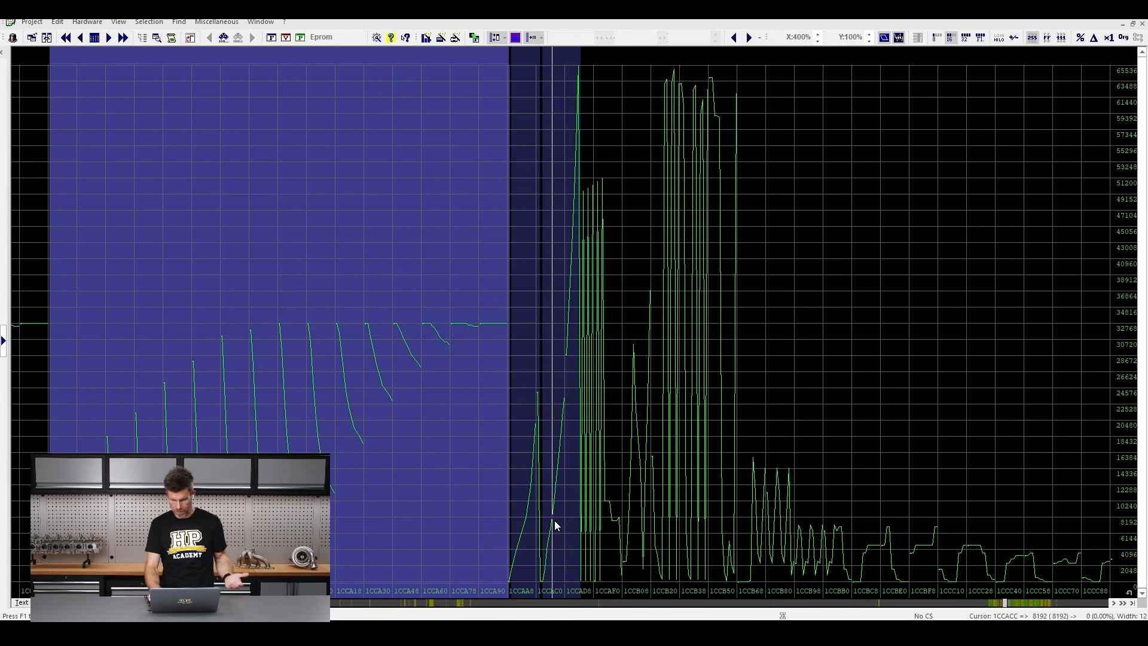
{"action": "key", "text": "Left"}
{"action": "key", "text": "Left"}
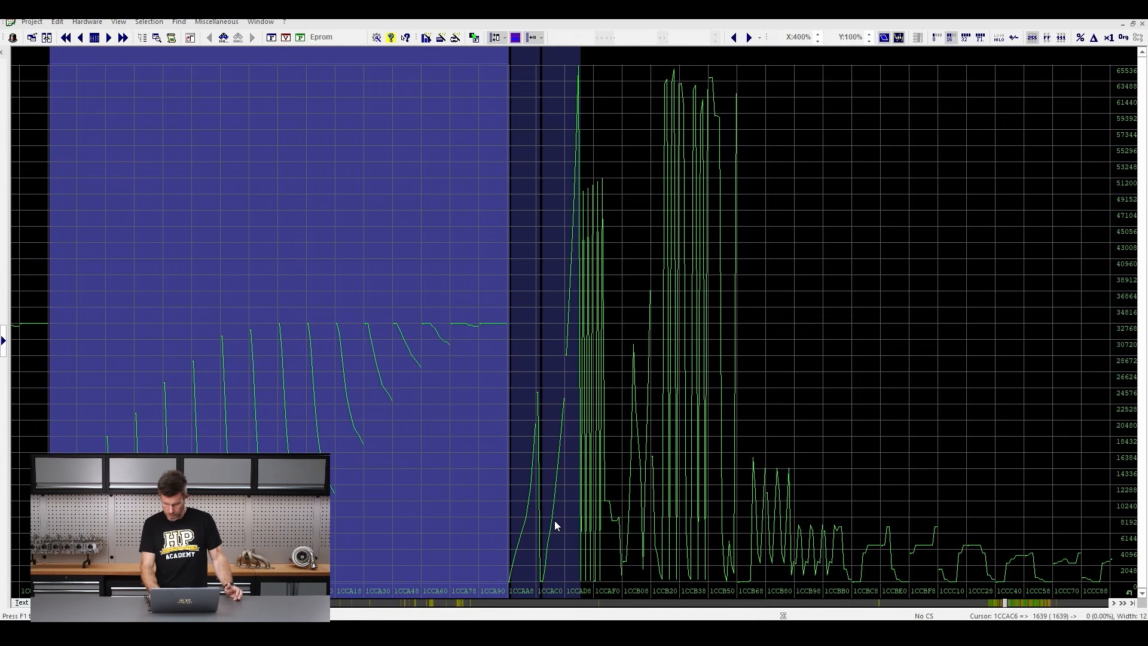
{"action": "key", "text": "Right"}
{"action": "key", "text": "Left"}
{"action": "key", "text": "Left"}
{"action": "key", "text": "Left"}
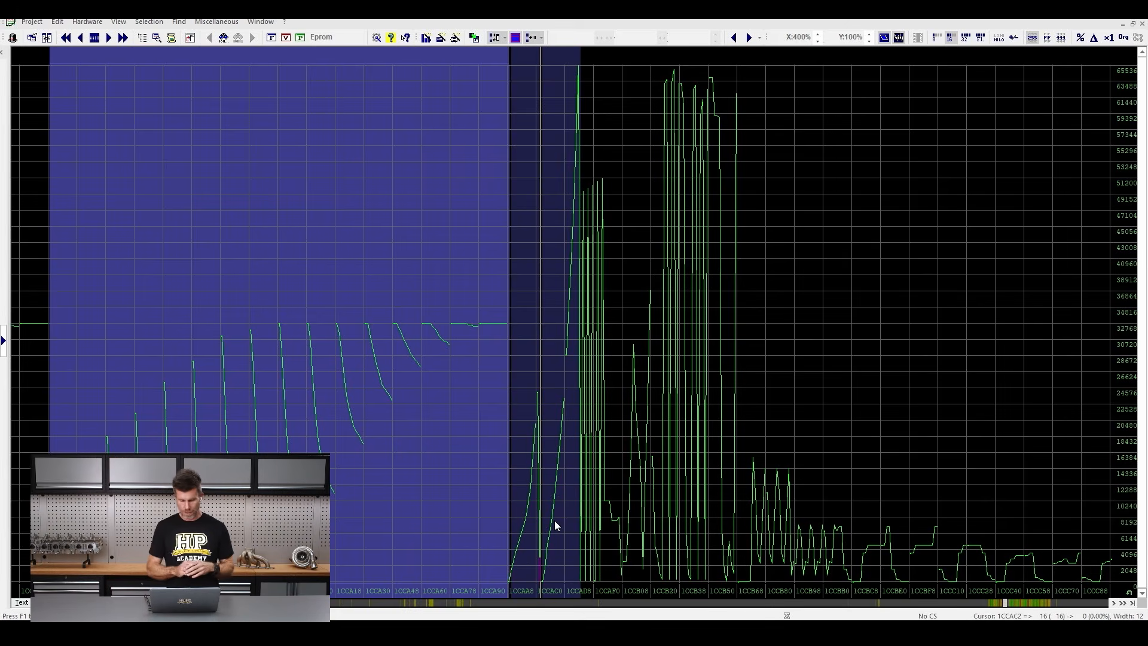
Show the hexdump in the text view and widen it to 16 columns
{"action": "left_click", "coordinate": [19, 603]}
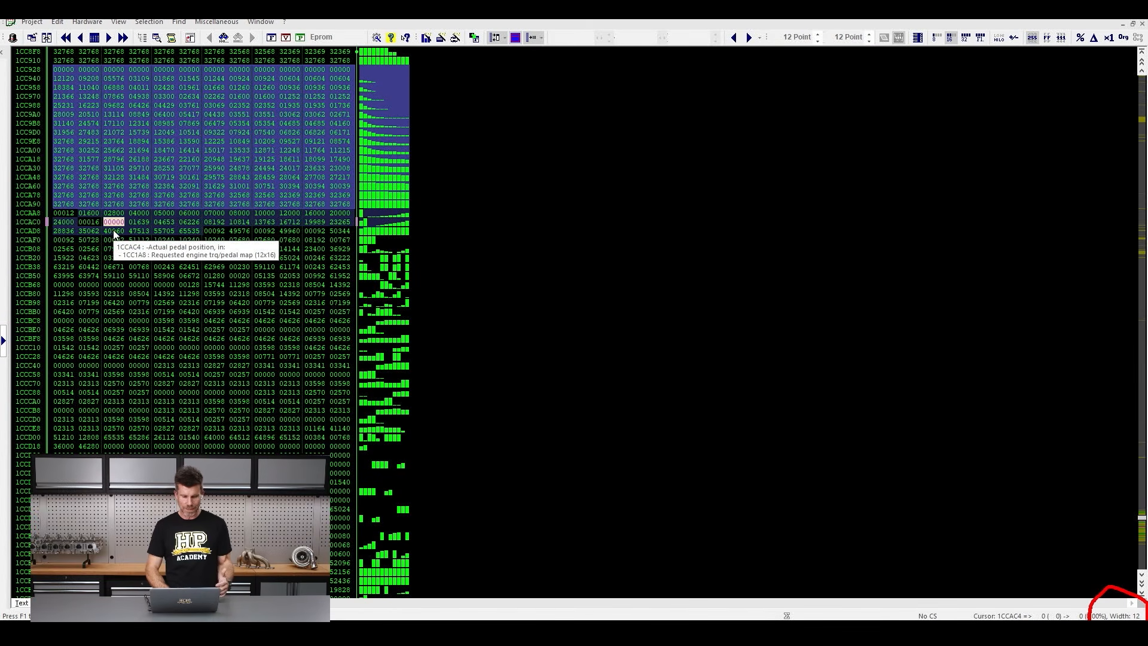
{"action": "key", "text": "w"}
{"action": "key", "text": "w"}
{"action": "key", "text": "w"}
{"action": "key", "text": "w"}
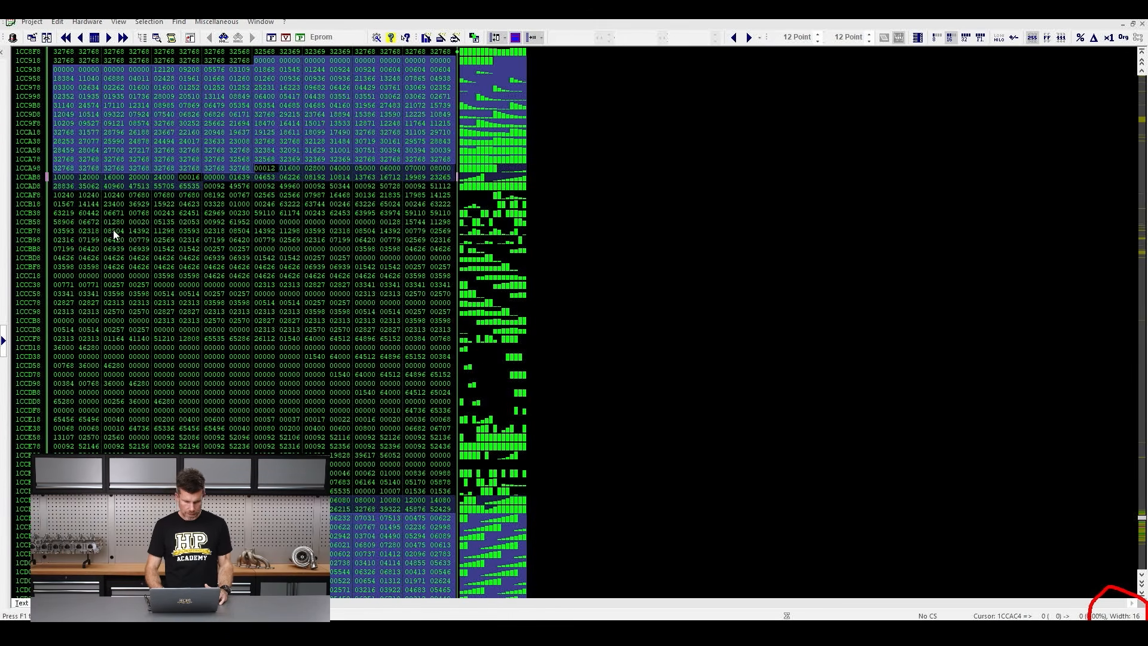
Shift the hexdump's column alignment until the second axis starts at the beginning of its own row at 1CCAC4
{"action": "key", "text": "ctrl+Left"}
{"action": "key", "text": "ctrl+Right"}
{"action": "key", "text": "ctrl+Right"}
{"action": "key", "text": "ctrl+Left"}
{"action": "key", "text": "ctrl+Left"}
{"action": "key", "text": "ctrl+Left"}
{"action": "key", "text": "ctrl+Left"}
{"action": "key", "text": "ctrl+Left"}
{"action": "key", "text": "ctrl+Left"}
{"action": "key", "text": "ctrl+Left"}
{"action": "key", "text": "ctrl+Left"}
{"action": "key", "text": "ctrl+Left"}
{"action": "key", "text": "ctrl+Left"}
{"action": "key", "text": "ctrl+Left"}
{"action": "key", "text": "ctrl+Left"}
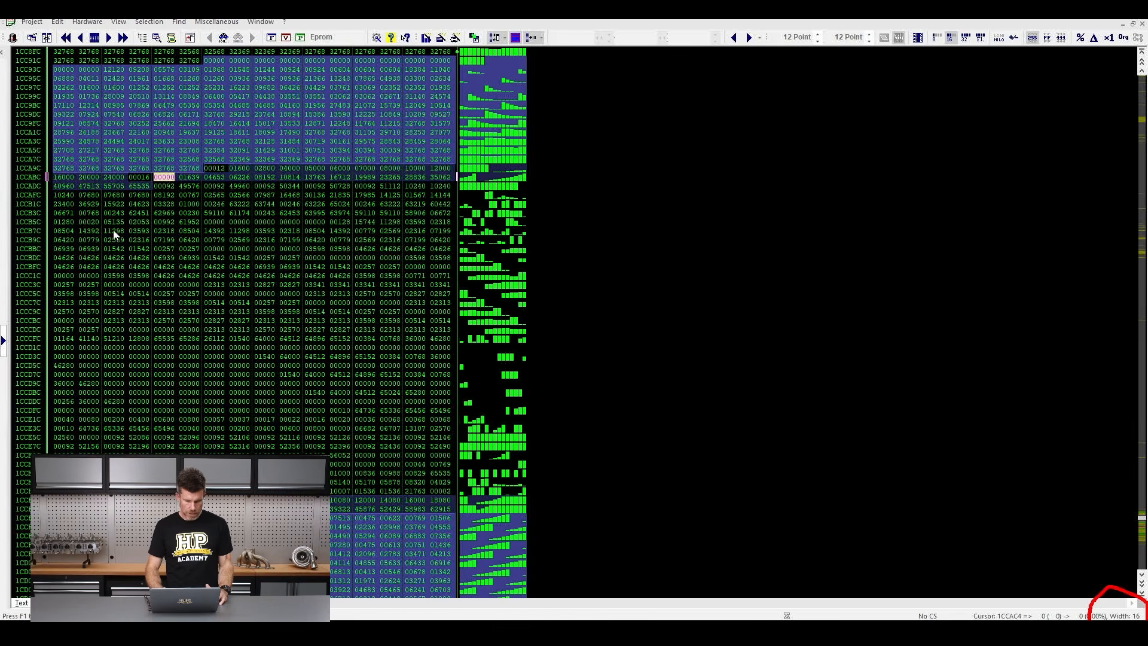
{"action": "key", "text": "ctrl+Right"}
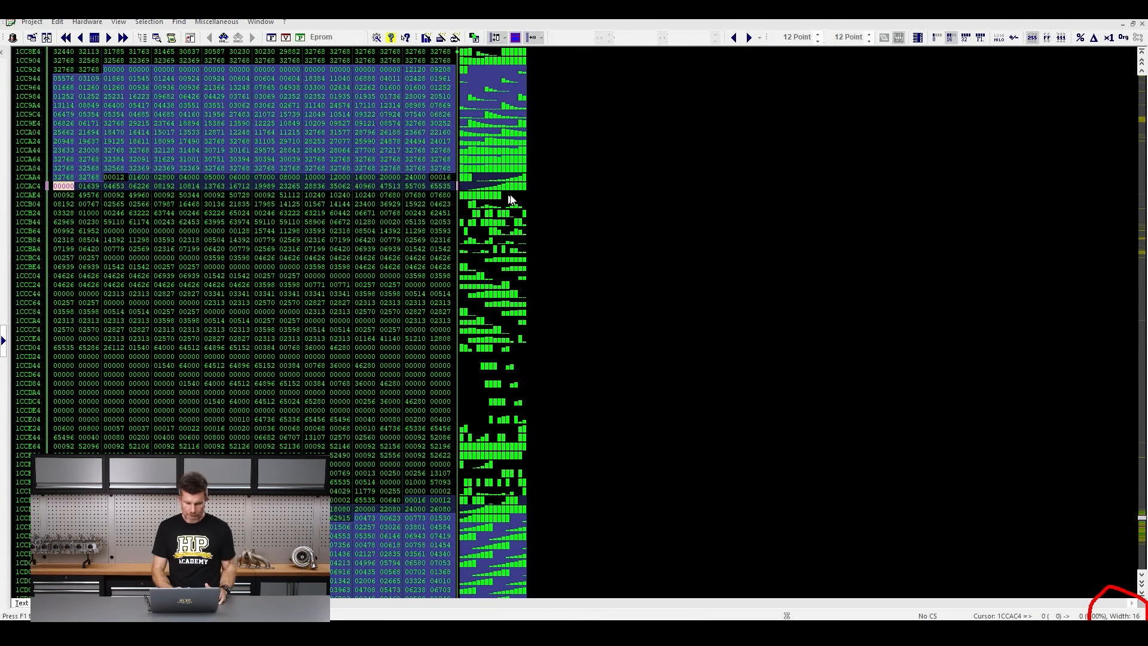
{"action": "mouse_move", "coordinate": [512, 181]}
{"action": "left_mouse_down"}
{"action": "mouse_move", "coordinate": [450, 178]}
{"action": "mouse_move", "coordinate": [470, 202]}
{"action": "mouse_move", "coordinate": [547, 202]}
{"action": "mouse_move", "coordinate": [552, 181]}
{"action": "left_mouse_up"}
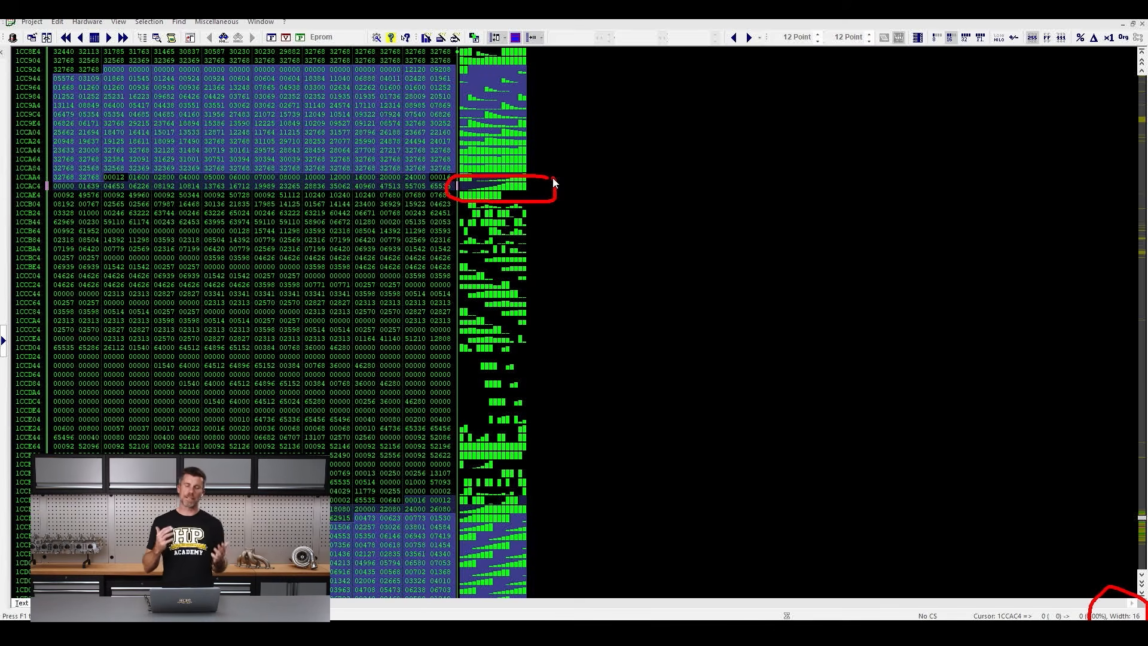
Try to assign address 1CCAC4 as the Y-axis of the Drivers Wish map, and open the map to check its row axis
{"action": "key", "text": "Escape"}
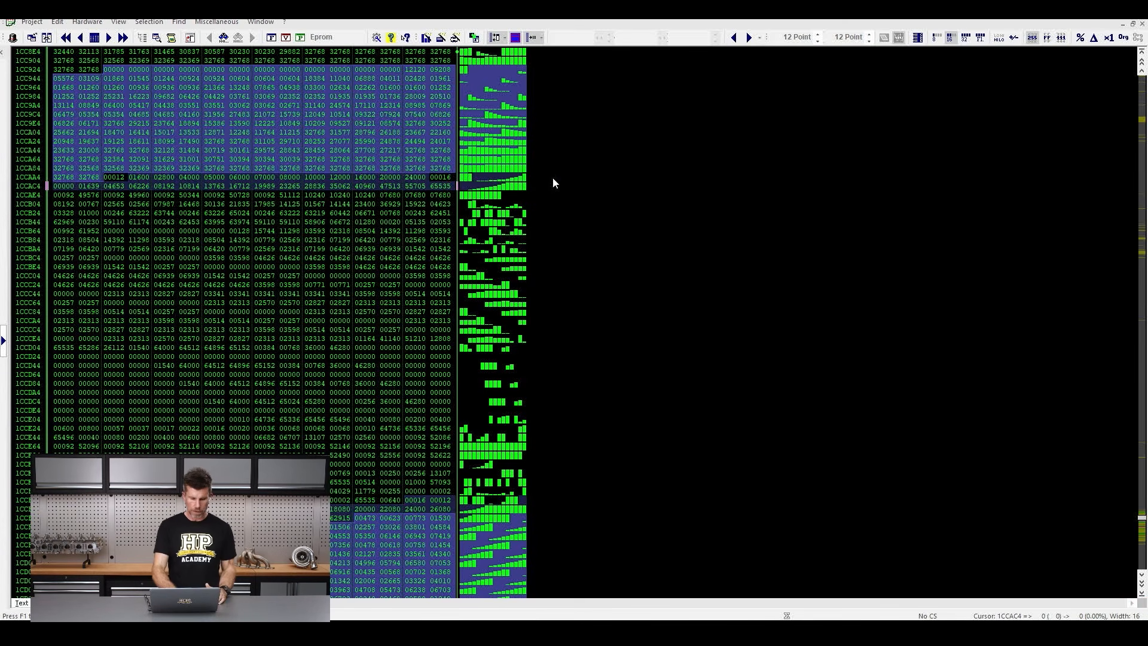
{"action": "mouse_move", "coordinate": [66, 189]}
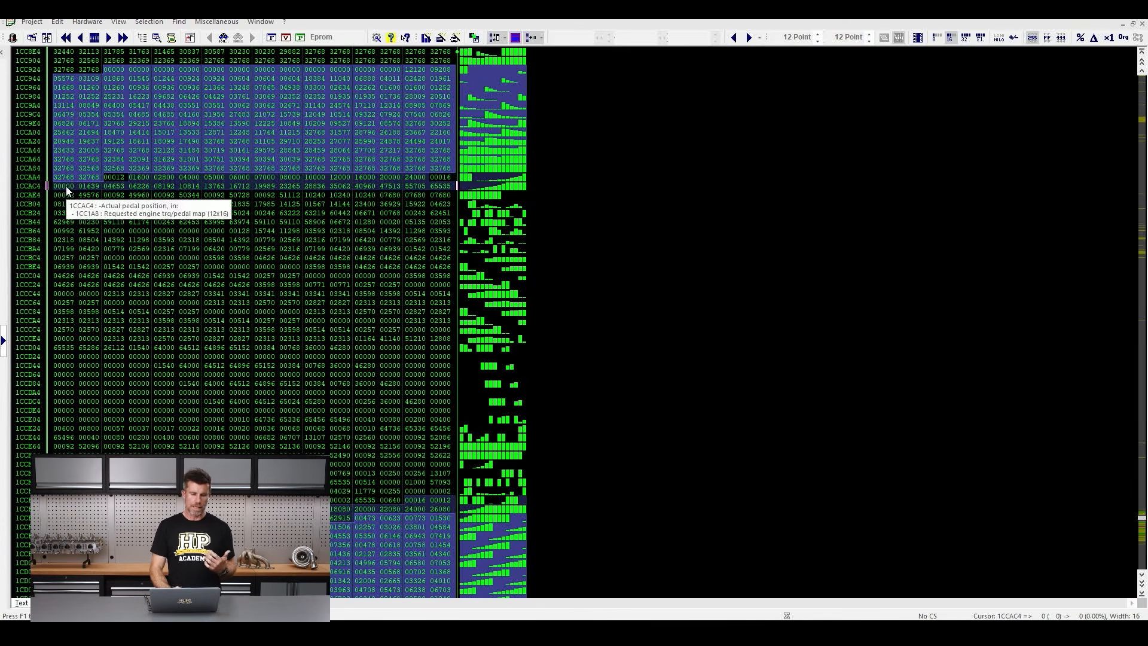
{"action": "right_click", "coordinate": [67, 188]}
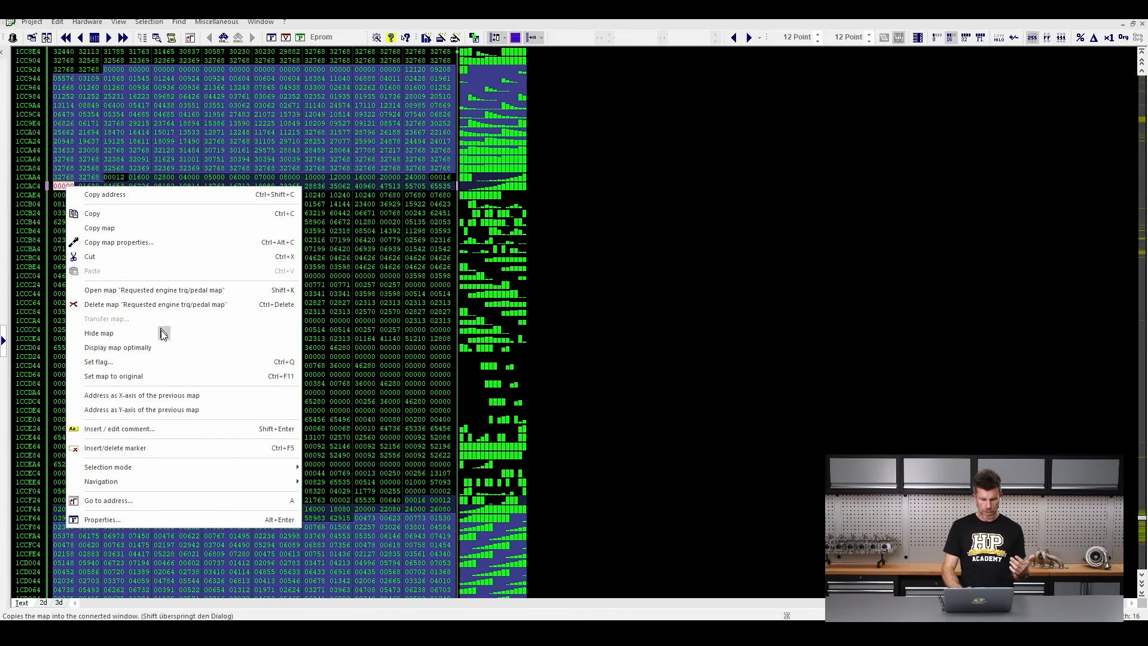
{"action": "left_click", "coordinate": [228, 411]}
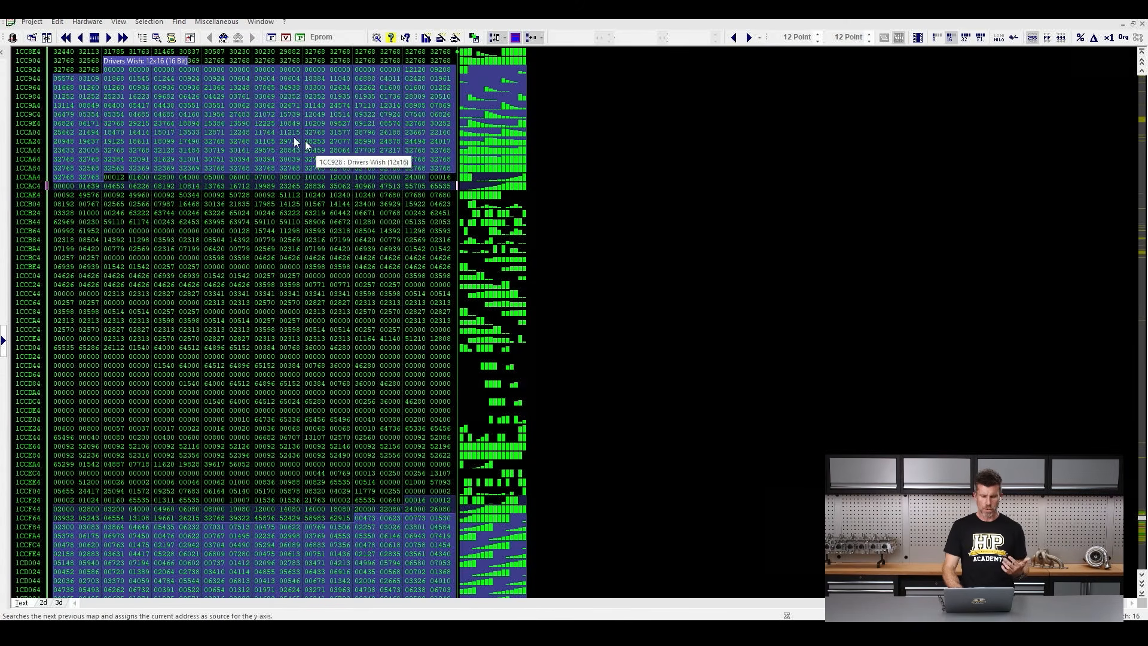
{"action": "double_click", "coordinate": [278, 131]}
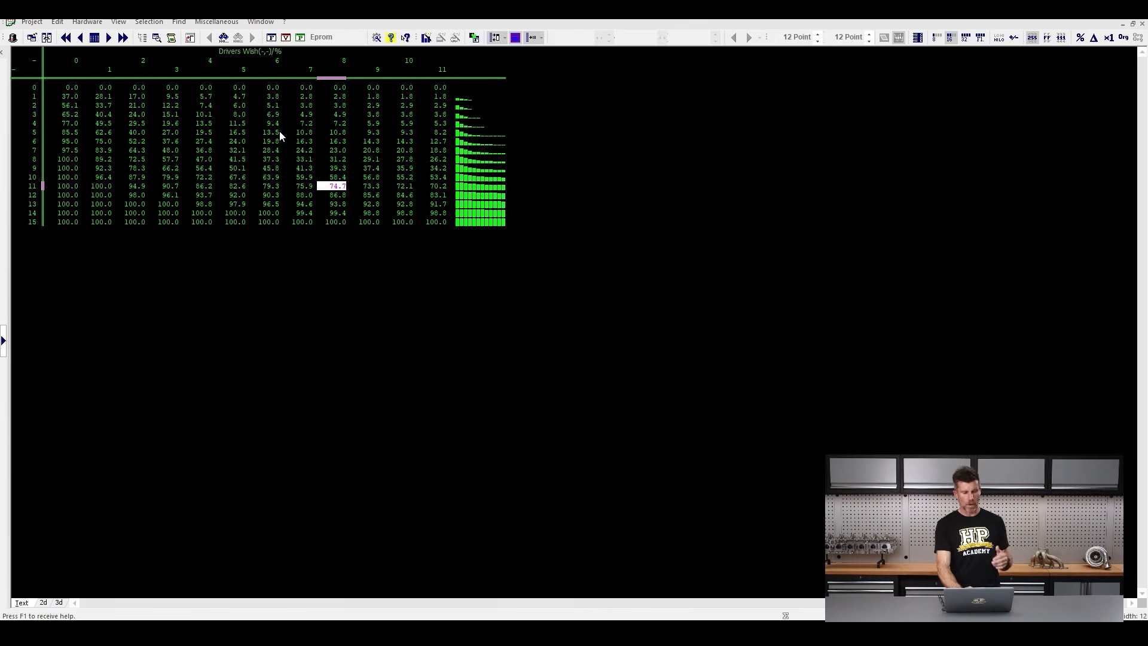
{"action": "key", "text": "Escape"}
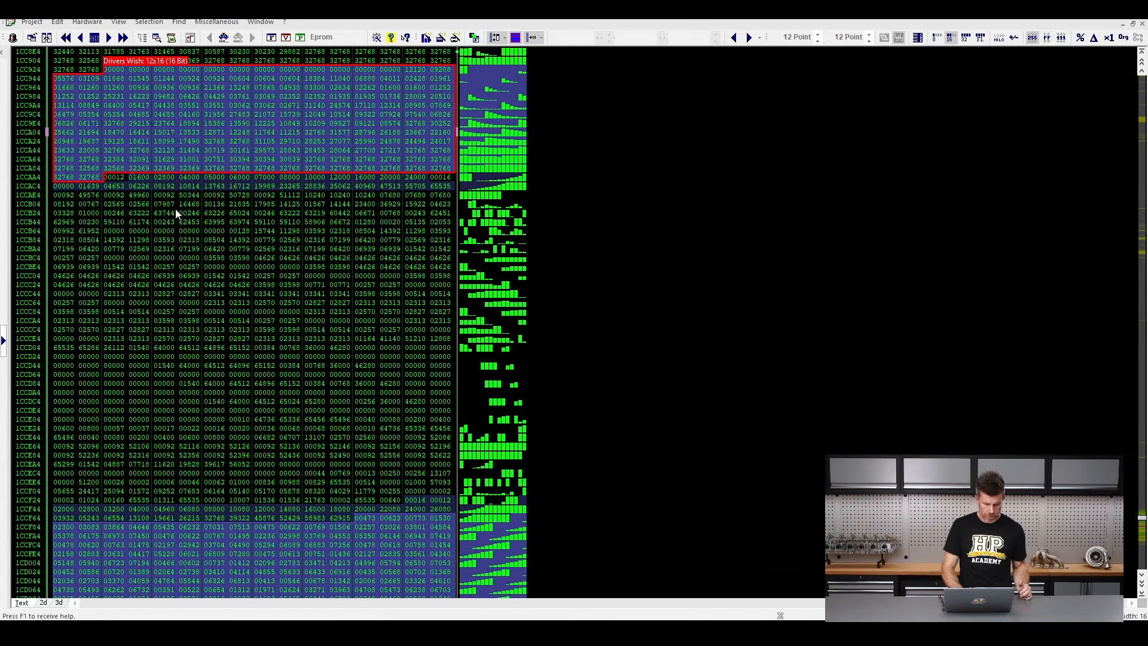
Assign address 1CCAC4 as the Y-axis of the preceding Drivers Wish map and check both axes in the map
{"action": "left_click", "coordinate": [70, 187]}
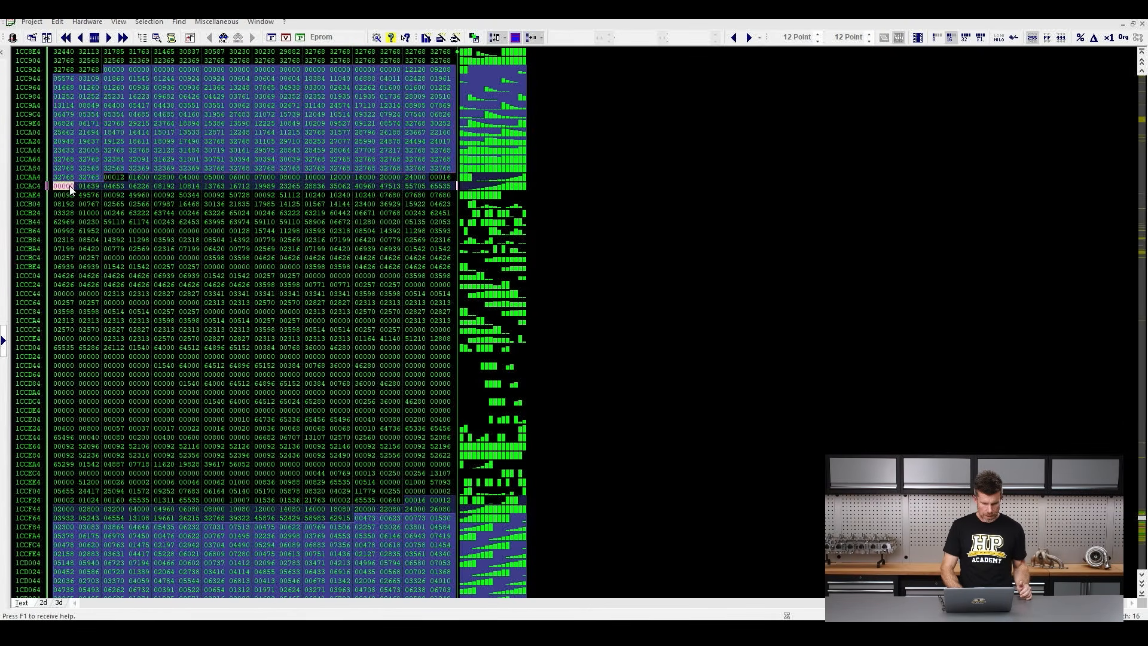
{"action": "right_click", "coordinate": [69, 185]}
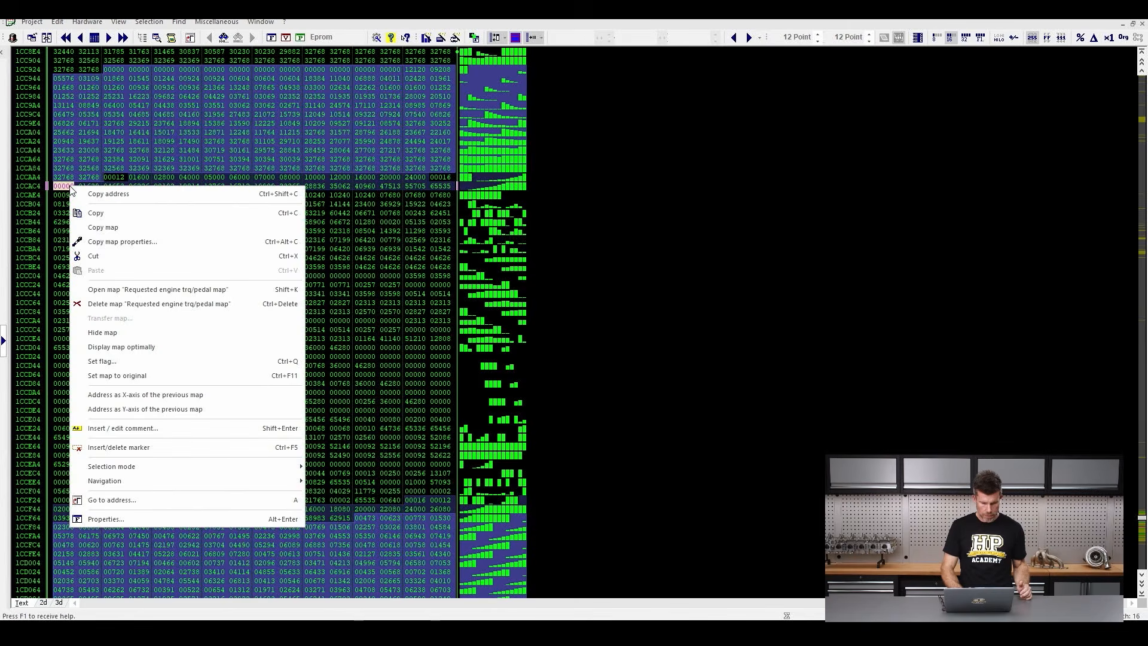
{"action": "left_click", "coordinate": [167, 411]}
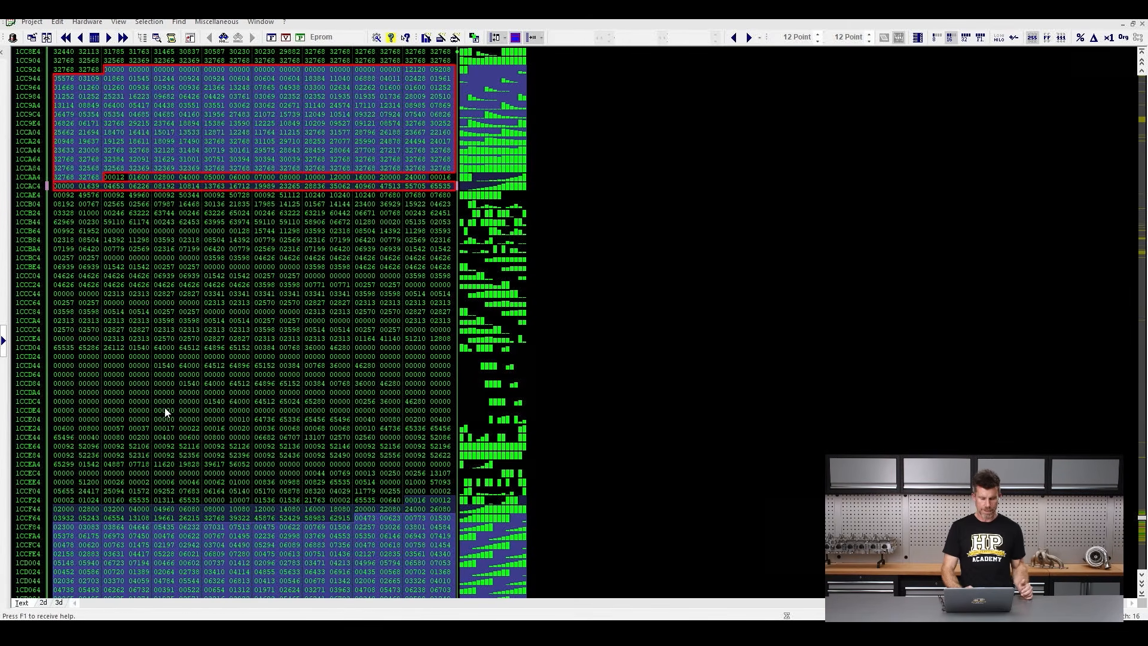
{"action": "double_click", "coordinate": [253, 131]}
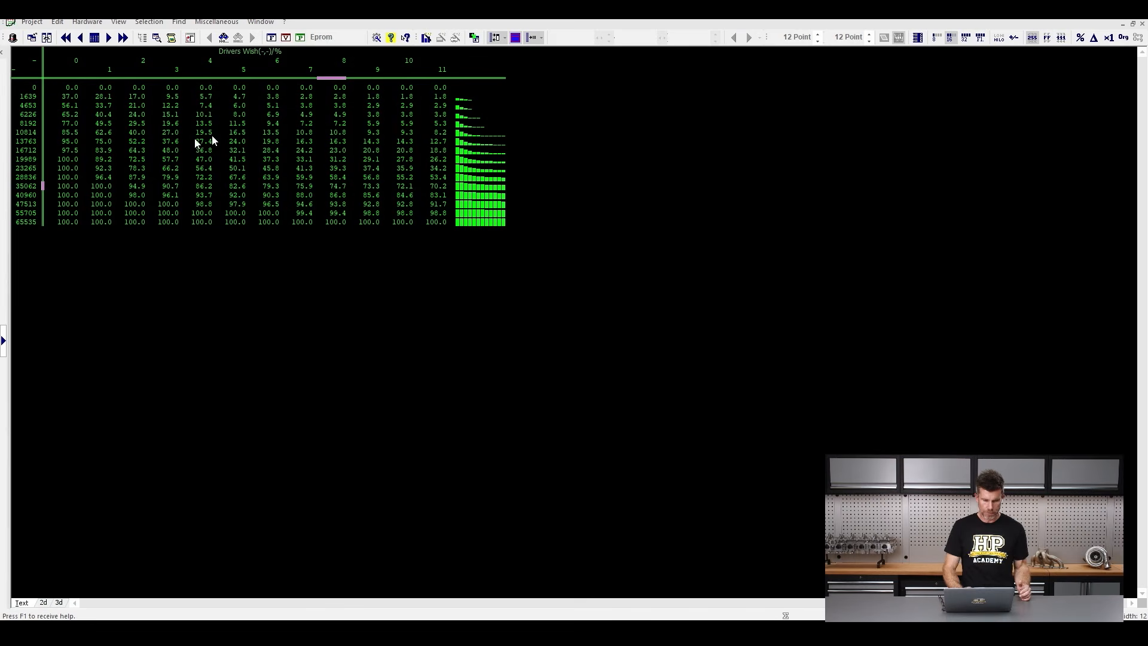
{"action": "mouse_move", "coordinate": [45, 225]}
{"action": "left_mouse_down"}
{"action": "mouse_move", "coordinate": [46, 100]}
{"action": "mouse_move", "coordinate": [2, 109]}
{"action": "mouse_move", "coordinate": [11, 243]}
{"action": "mouse_move", "coordinate": [44, 232]}
{"action": "left_mouse_up"}
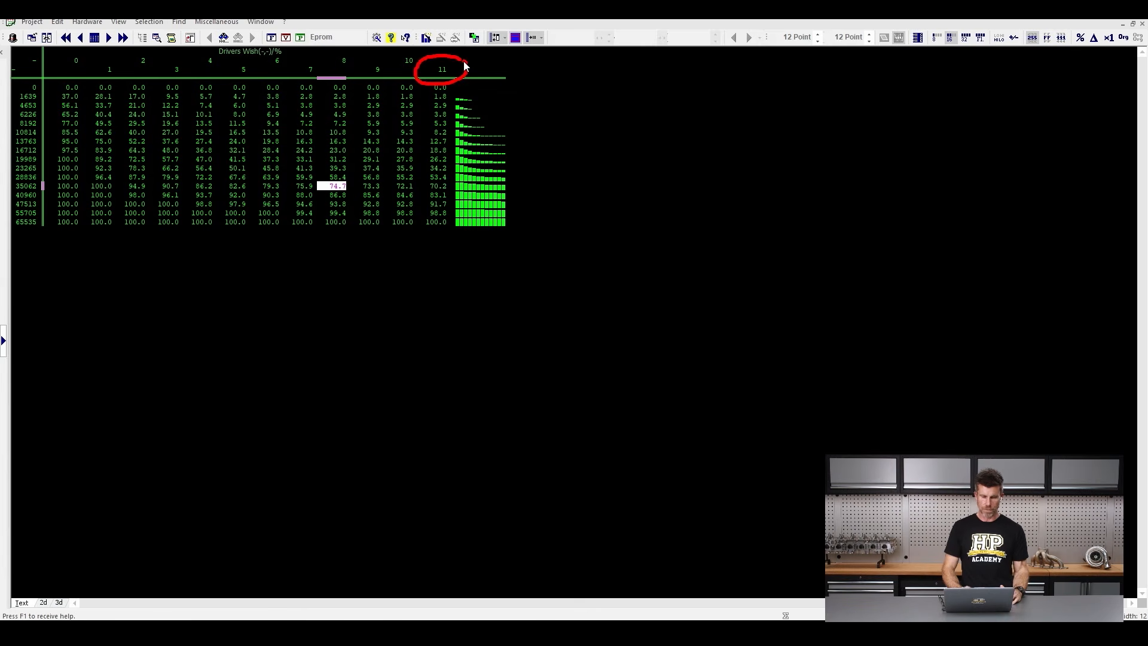
{"action": "key", "text": "w"}
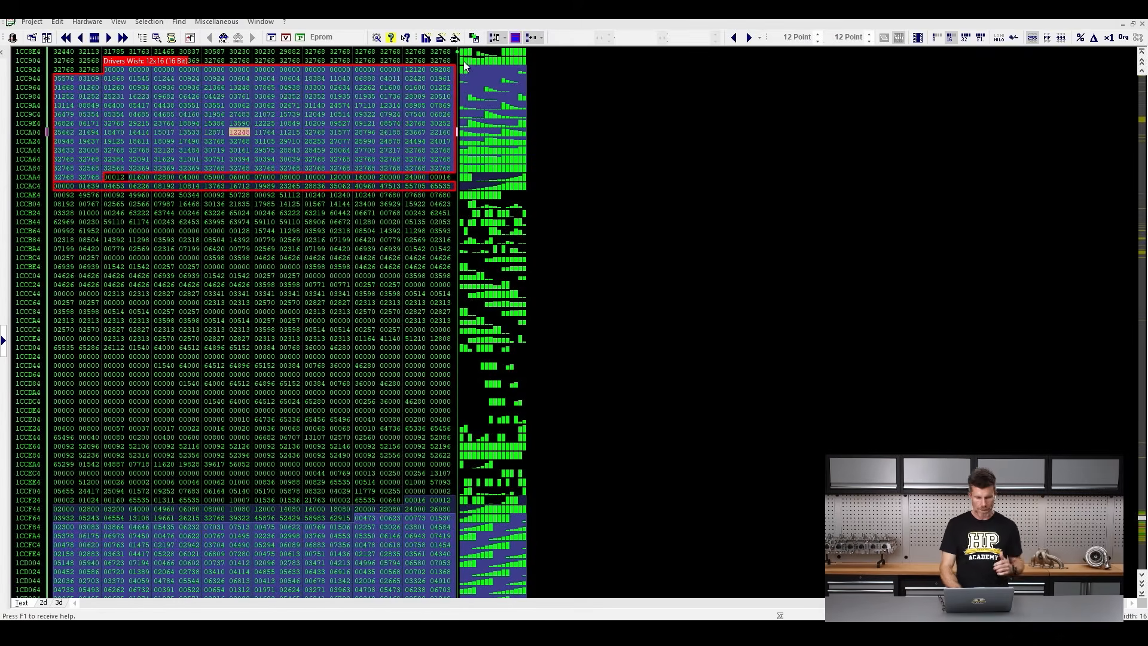
Assign the first axis value after the 00012 length entry, address 1CCAAA, as the Drivers Wish map's X-axis and open the map
{"action": "left_click", "coordinate": [239, 267]}
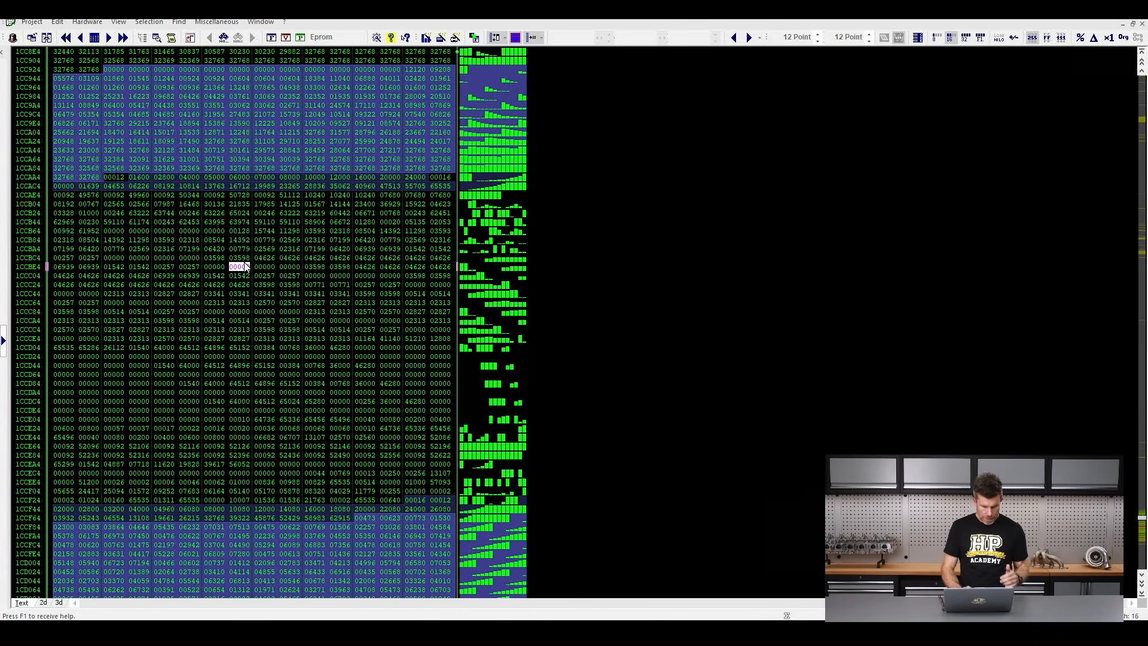
{"action": "left_click", "coordinate": [121, 177]}
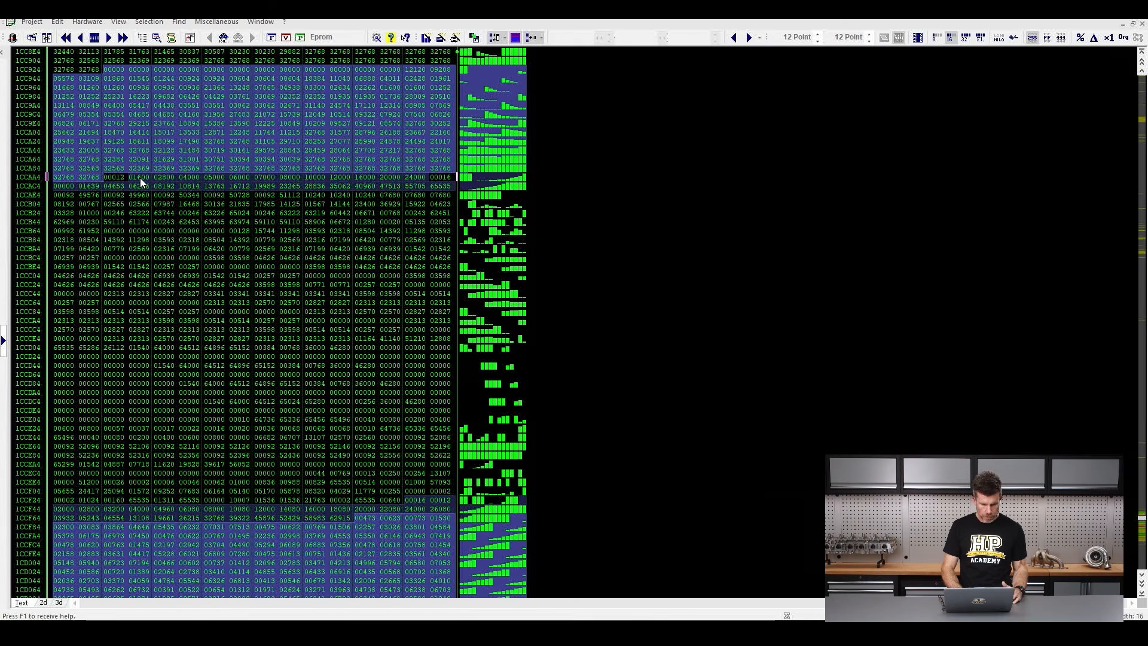
{"action": "left_click", "coordinate": [140, 177]}
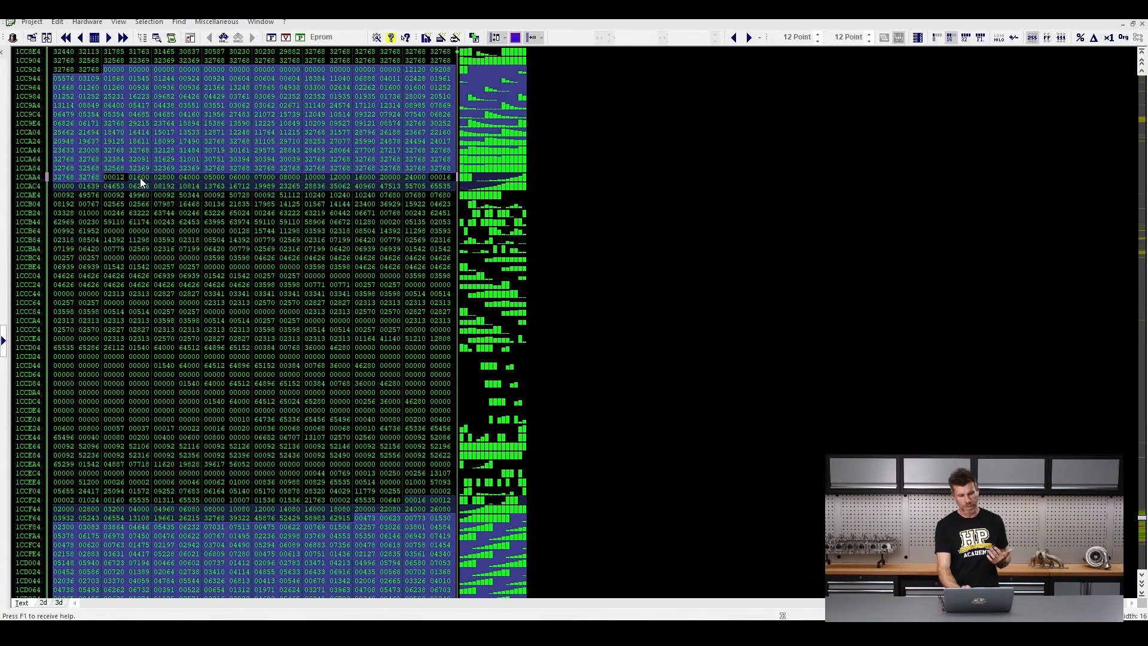
{"action": "right_click", "coordinate": [141, 181]}
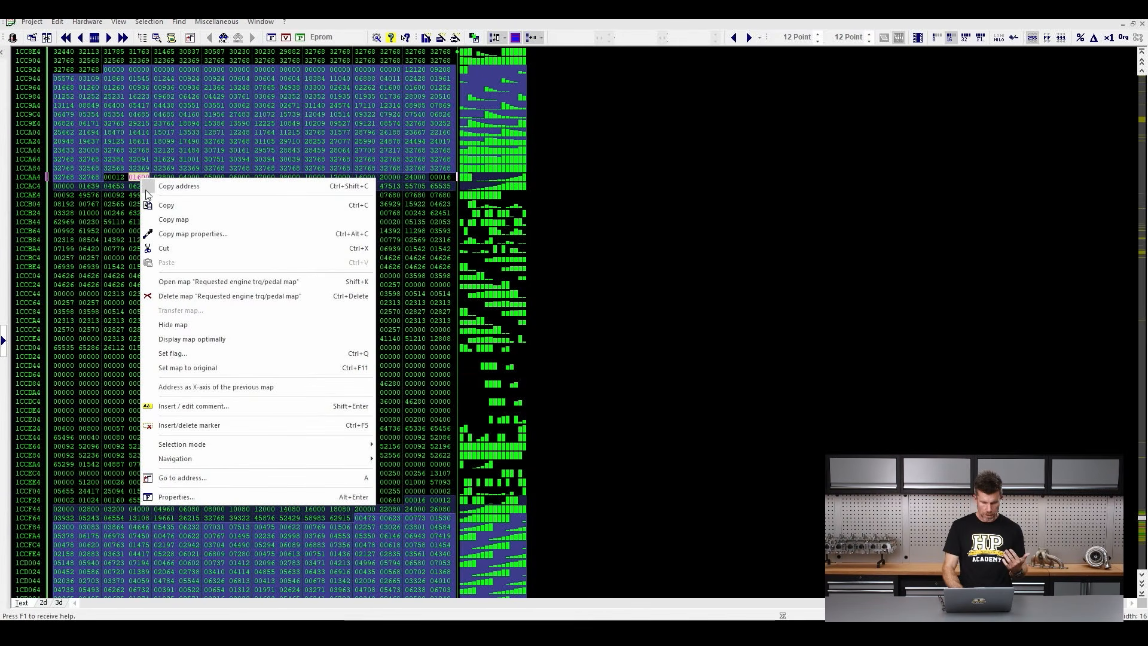
{"action": "left_click", "coordinate": [228, 387]}
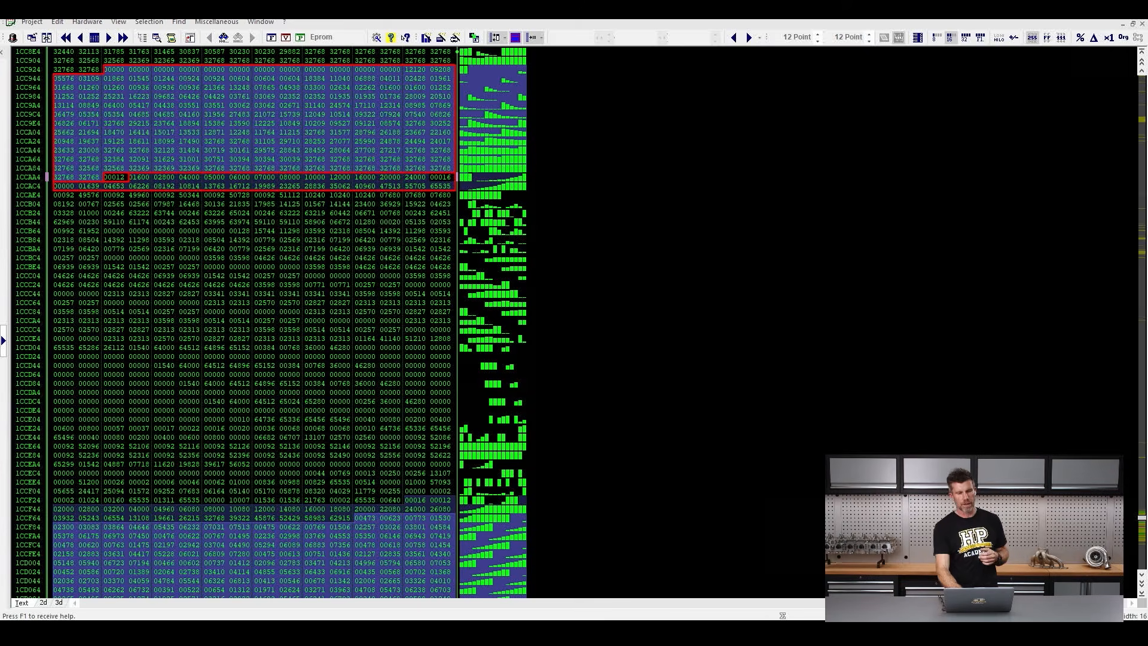
{"action": "double_click", "coordinate": [261, 121]}
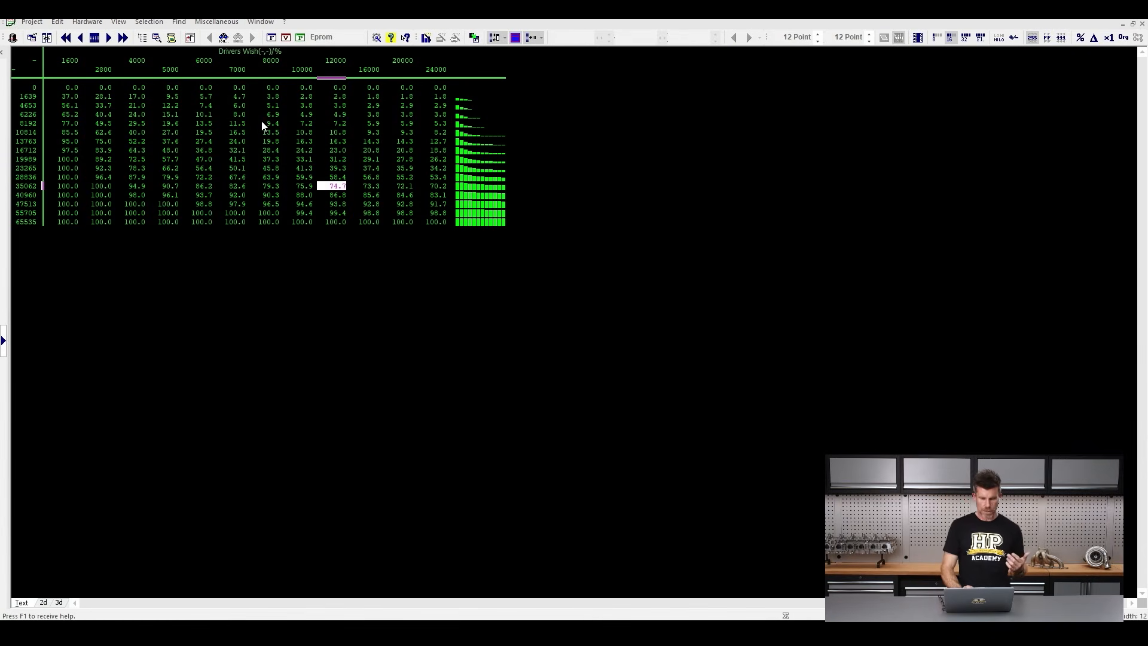
Describe the Drivers Wish X-axis as Engine Speed, set its unit to 1/min and its factor to 0.25
{"action": "double_click", "coordinate": [257, 57]}
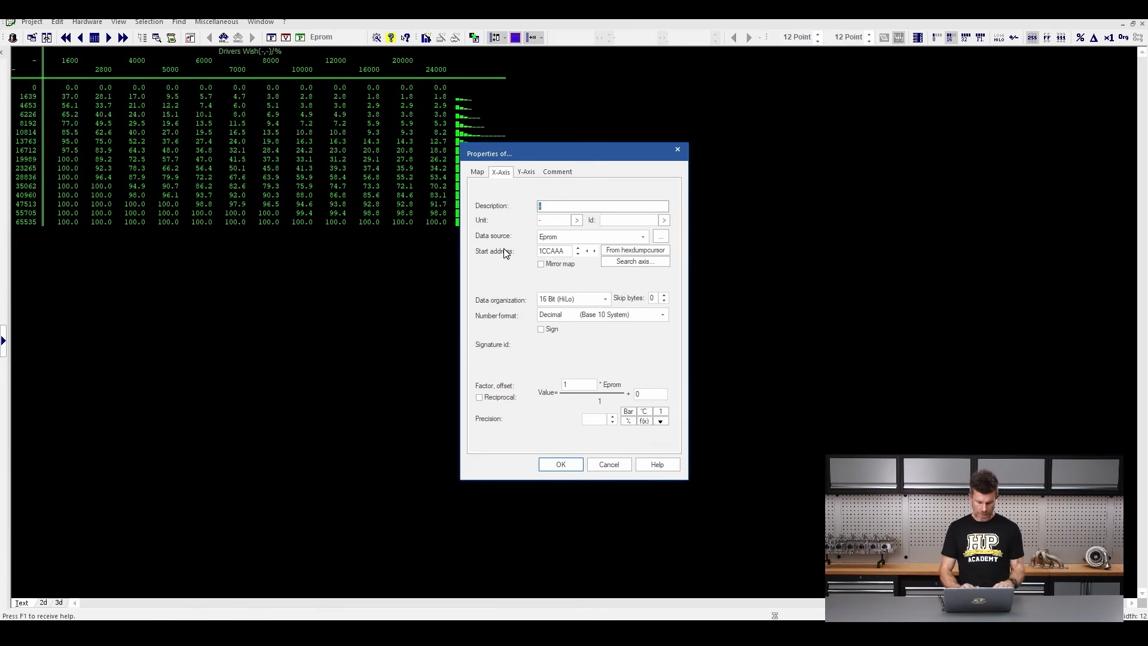
{"action": "type", "text": "Engine S"}
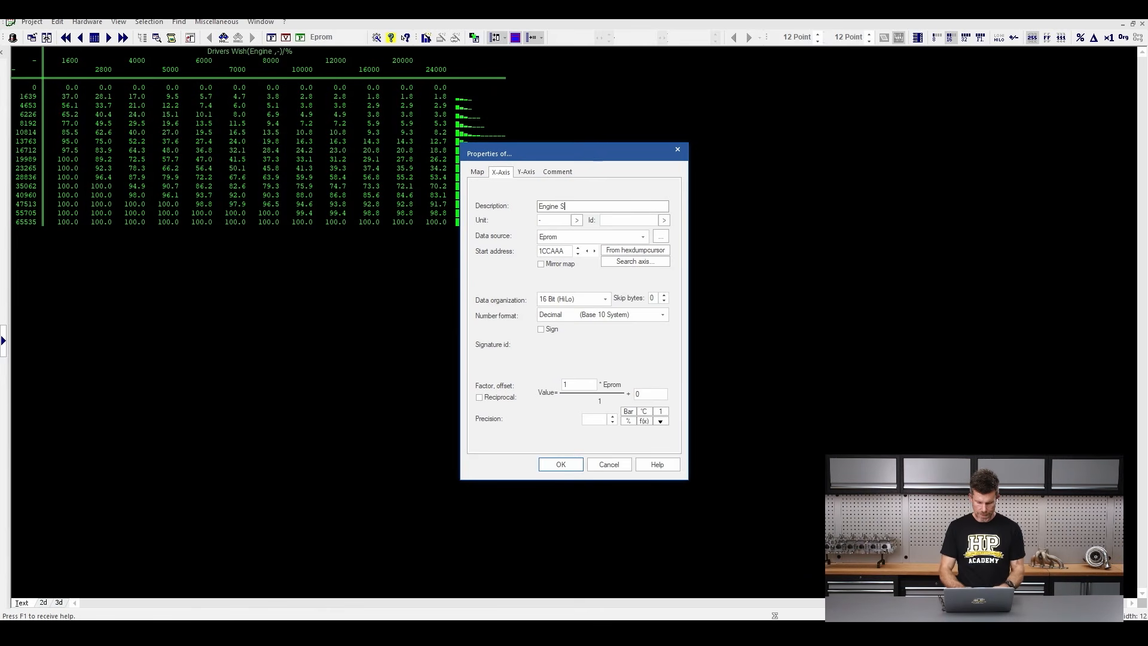
{"action": "type", "text": "peed"}
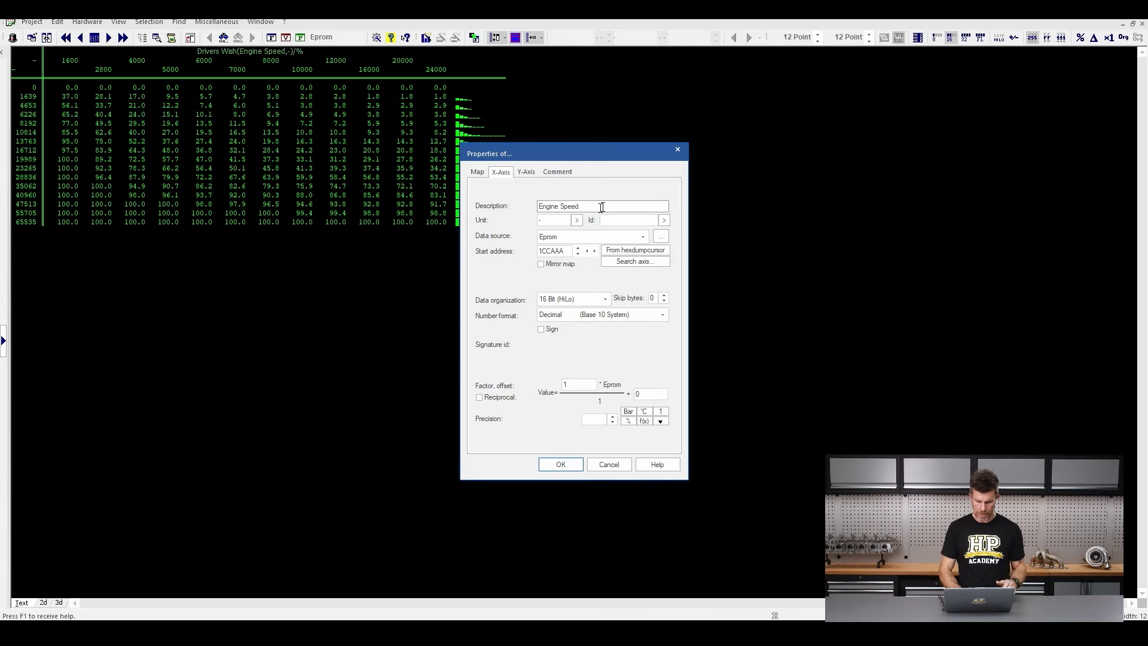
{"action": "left_click", "coordinate": [576, 220]}
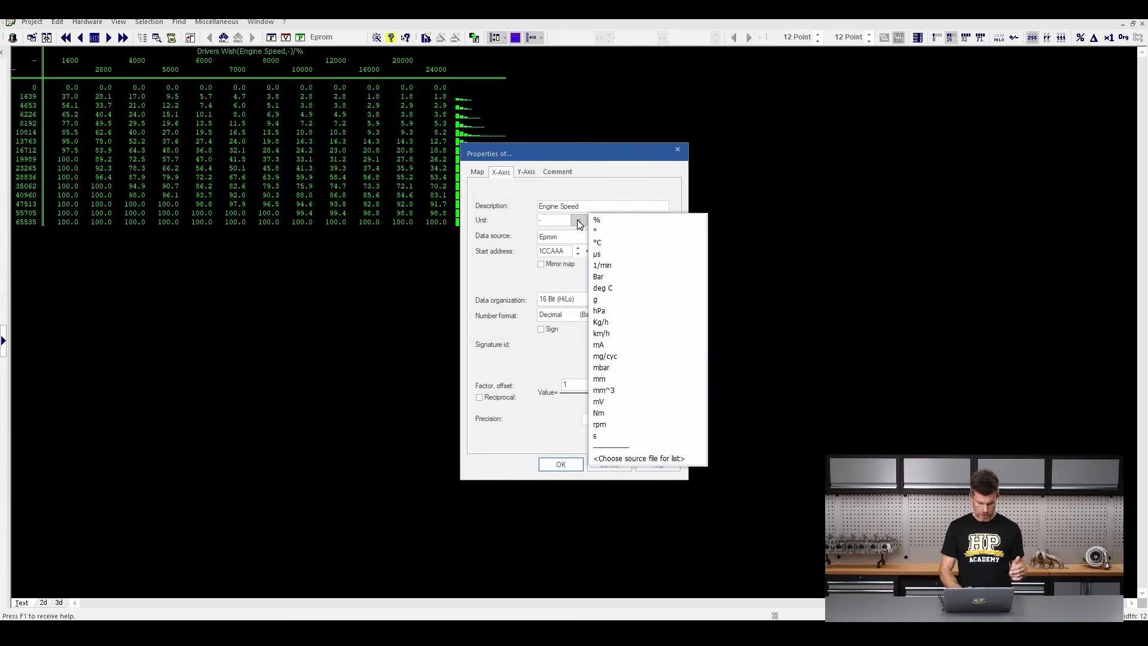
{"action": "left_click", "coordinate": [600, 266]}
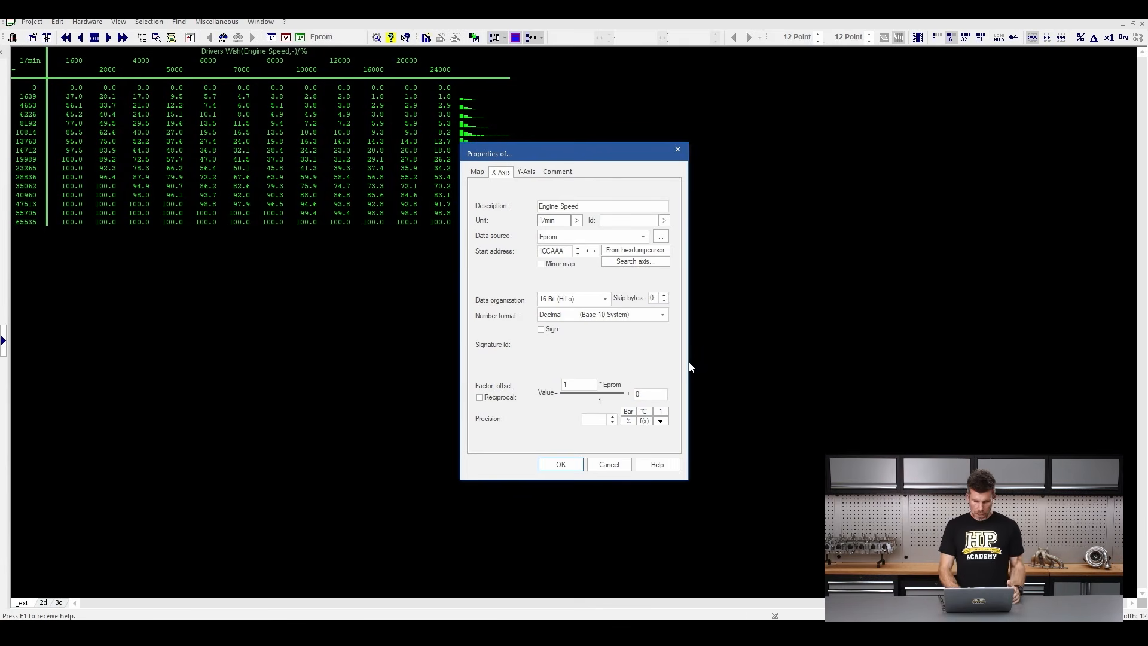
{"action": "double_click", "coordinate": [579, 383]}
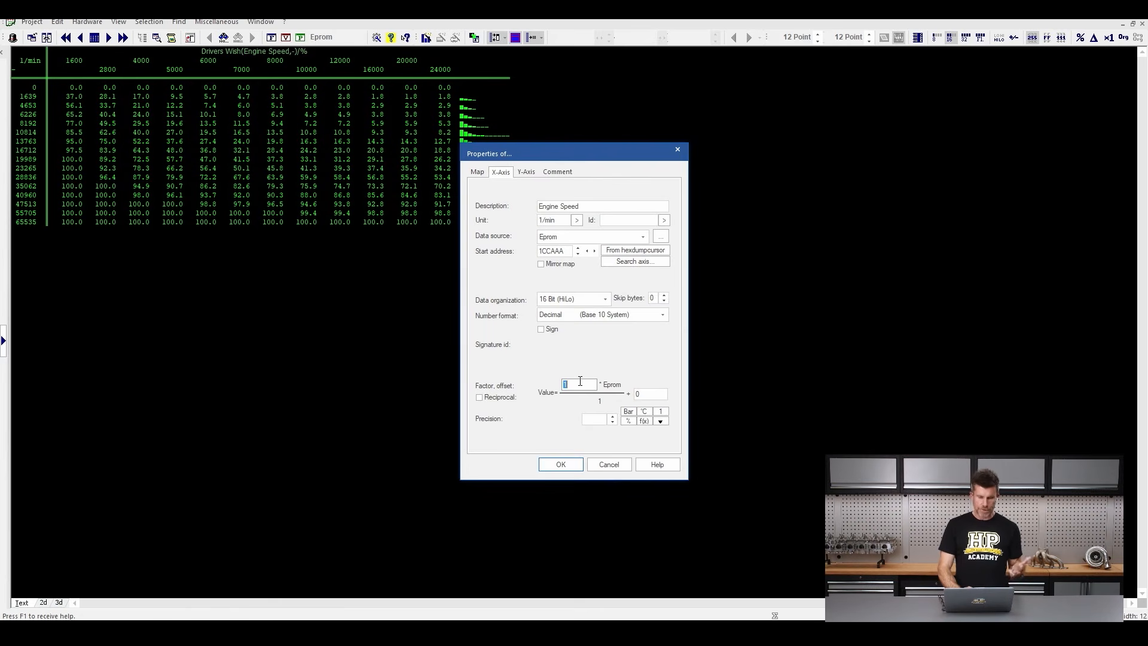
{"action": "type", "text": "0.25"}
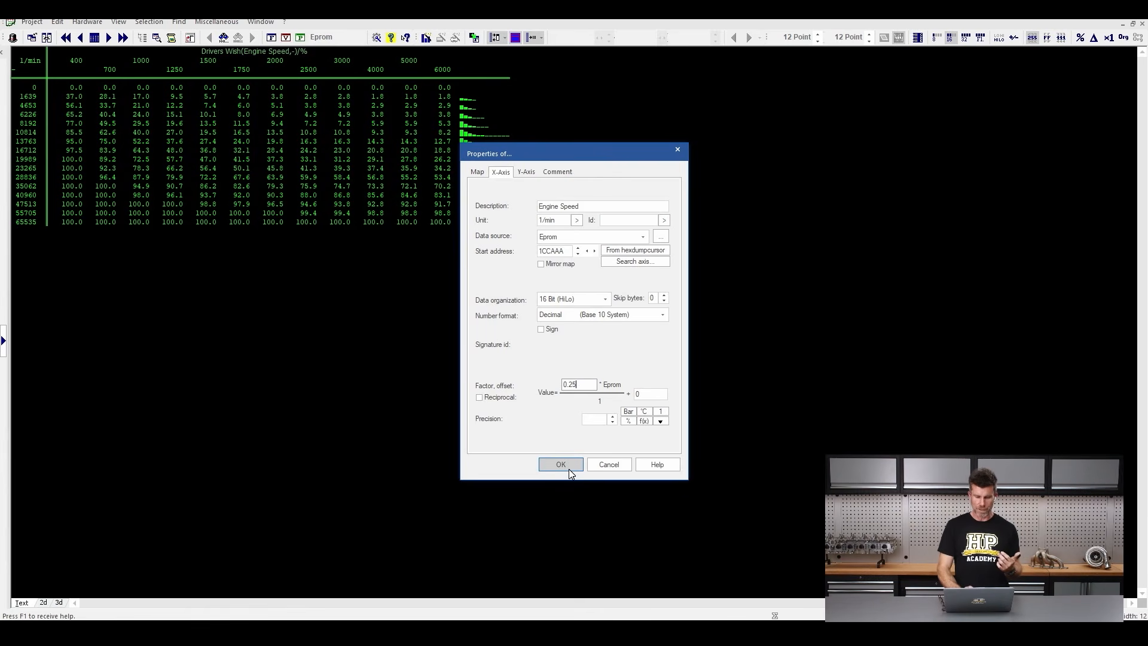
Show the Y-axis properties and compare the axis's first and last values with the binary number list in Notepad
{"action": "left_click", "coordinate": [529, 172]}
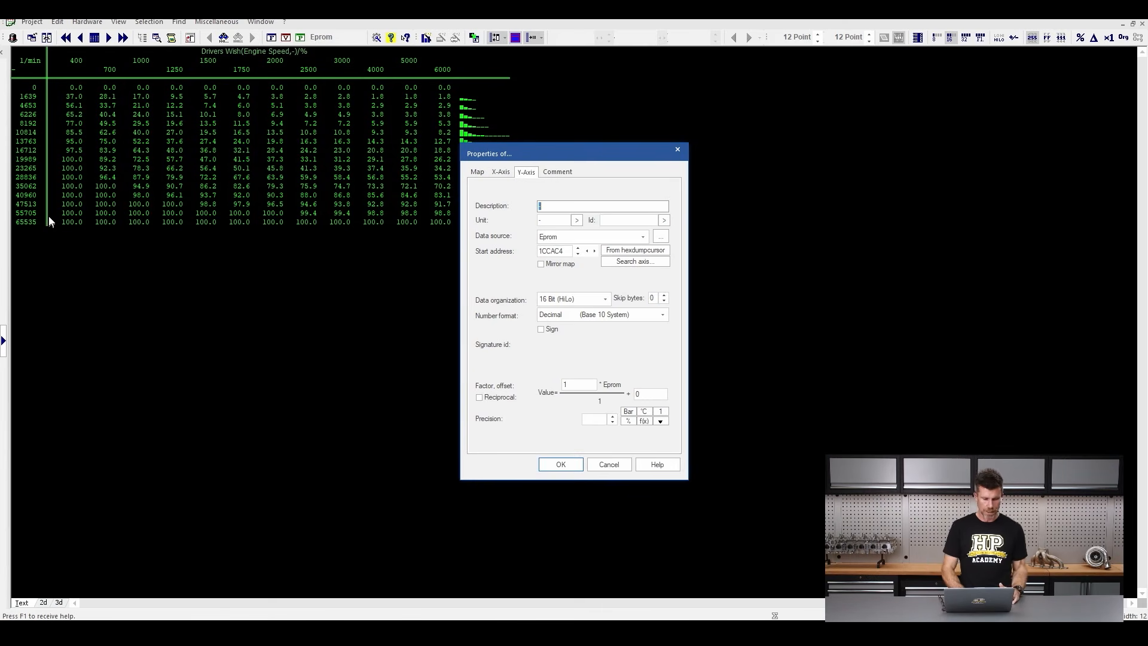
{"action": "mouse_move", "coordinate": [47, 212]}
{"action": "left_mouse_down"}
{"action": "mouse_move", "coordinate": [9, 216]}
{"action": "mouse_move", "coordinate": [18, 250]}
{"action": "mouse_move", "coordinate": [58, 215]}
{"action": "left_mouse_up"}
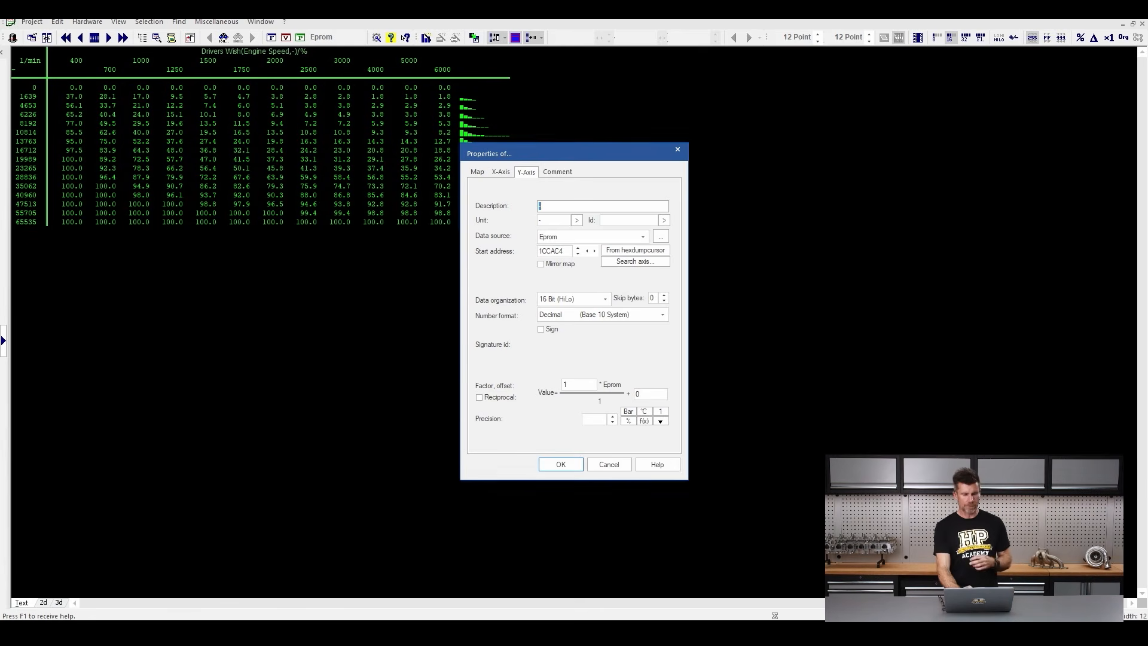
{"action": "key", "text": "alt+Tab"}
{"action": "mouse_move", "coordinate": [543, 202]}
{"action": "left_mouse_down"}
{"action": "mouse_move", "coordinate": [519, 189]}
{"action": "mouse_move", "coordinate": [485, 227]}
{"action": "mouse_move", "coordinate": [550, 221]}
{"action": "mouse_move", "coordinate": [546, 208]}
{"action": "left_mouse_up"}
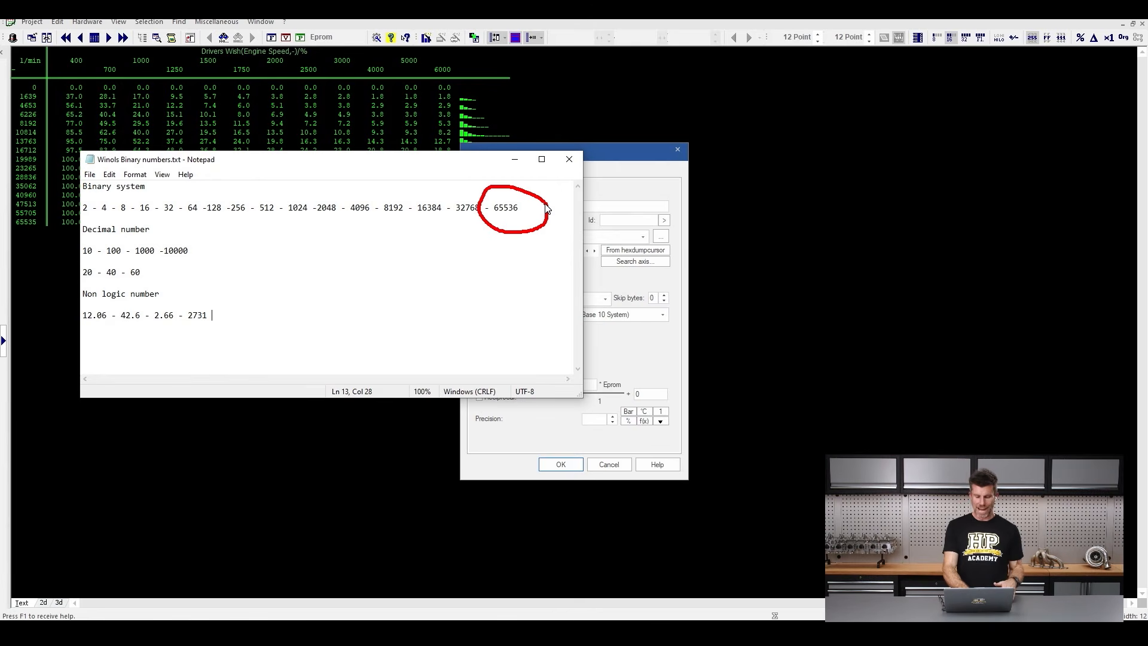
{"action": "key", "text": "Escape"}
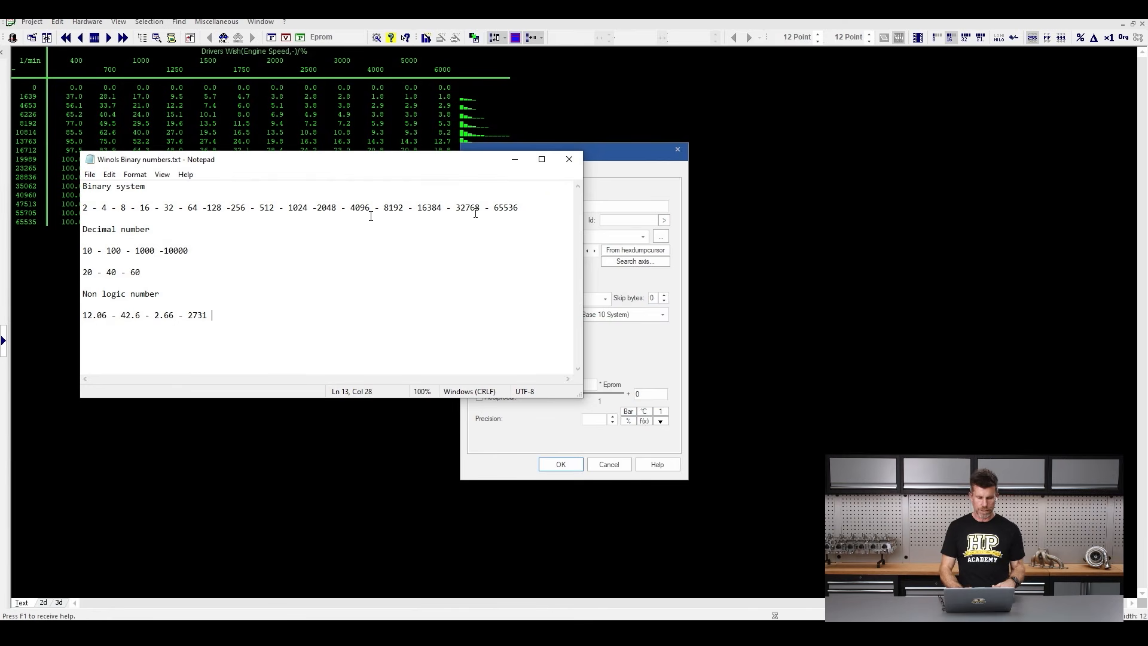
{"action": "mouse_move", "coordinate": [40, 72]}
{"action": "left_mouse_down"}
{"action": "mouse_move", "coordinate": [38, 109]}
{"action": "mouse_move", "coordinate": [43, 73]}
{"action": "left_mouse_up"}
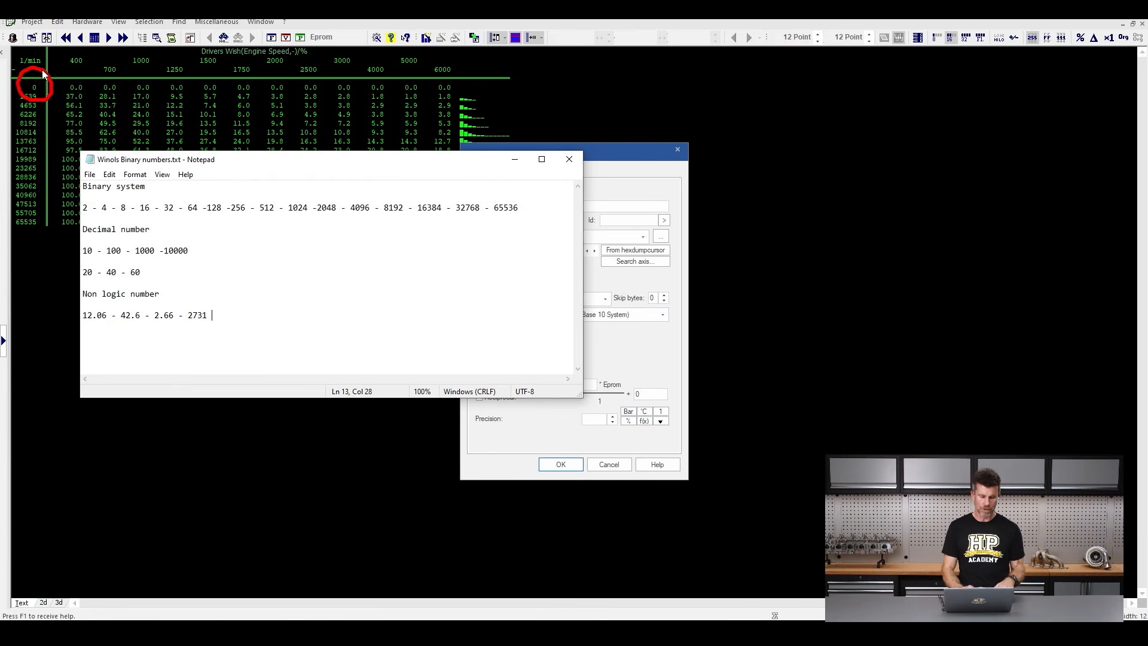
{"action": "key", "text": "Escape"}
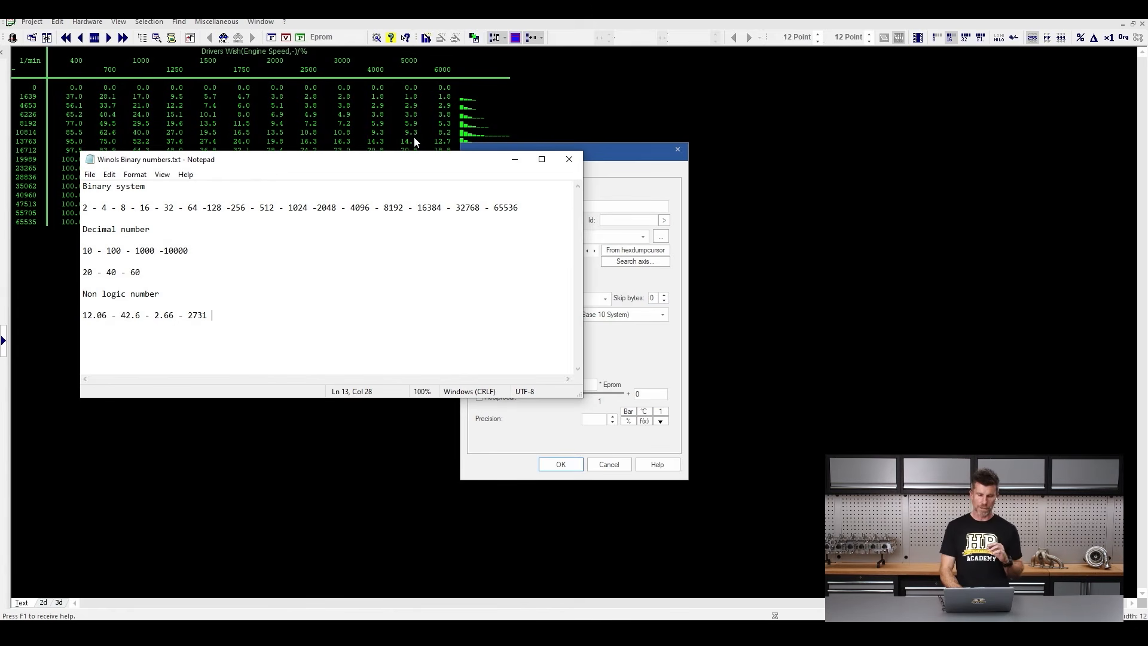
{"action": "left_click", "coordinate": [515, 161]}
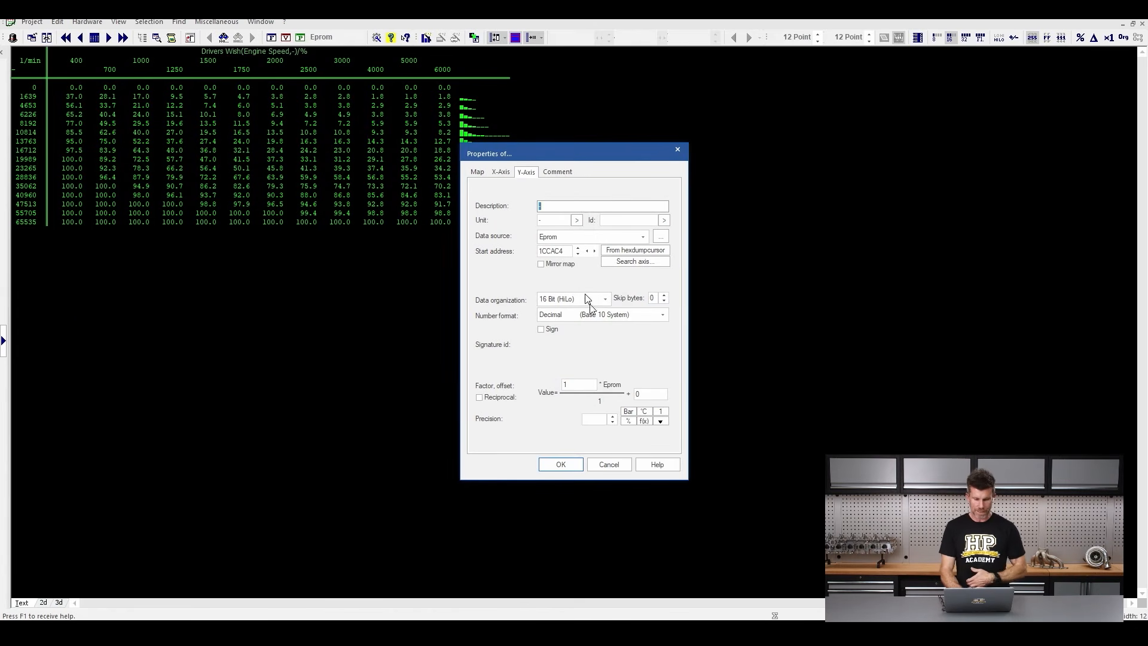
Calculate the Y-axis factor with the formula that divides the input by 655.36, keeping the offset at 0, and apply it
{"action": "left_click", "coordinate": [643, 421]}
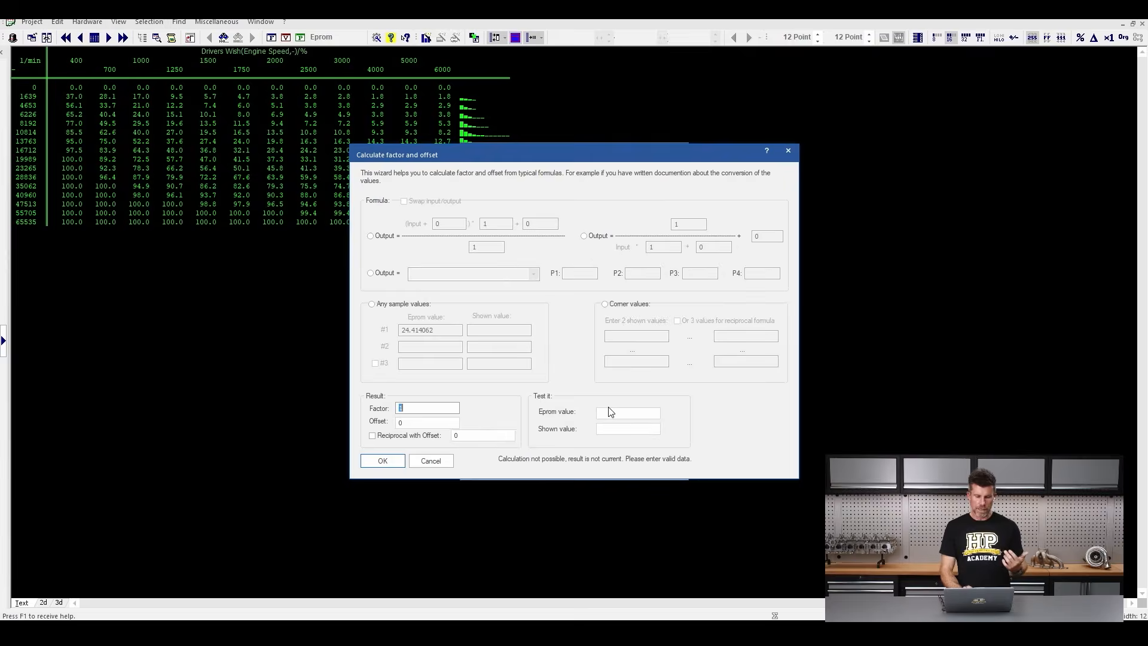
{"action": "left_click", "coordinate": [370, 236]}
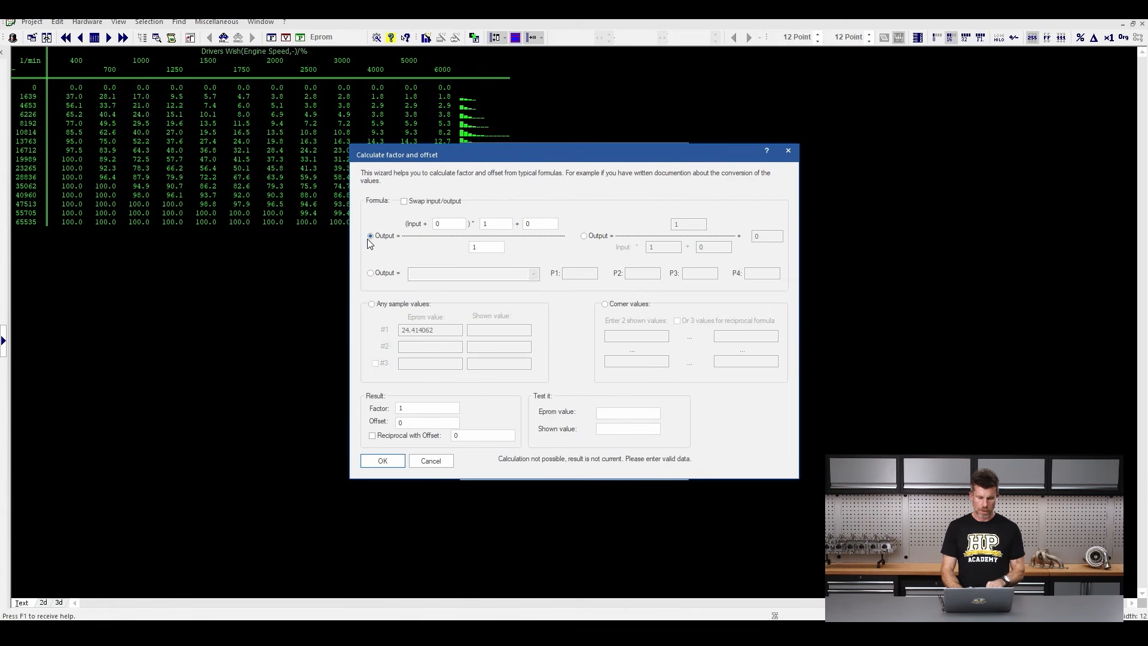
{"action": "double_click", "coordinate": [486, 246]}
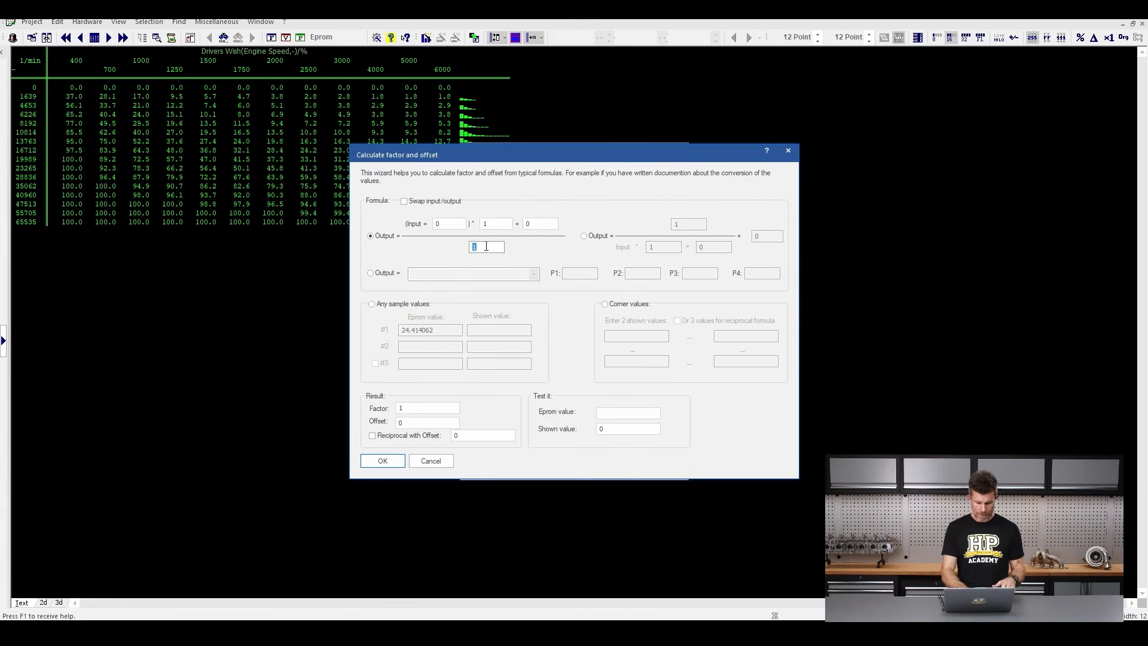
{"action": "type", "text": "65"}
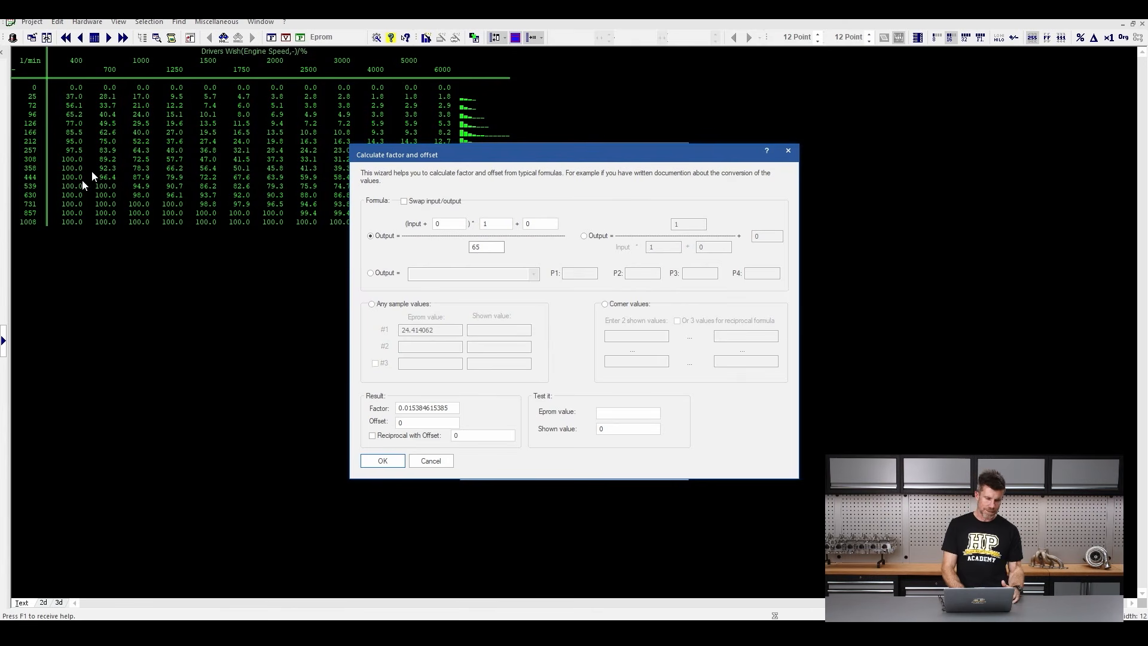
{"action": "mouse_move", "coordinate": [33, 207]}
{"action": "left_mouse_down"}
{"action": "mouse_move", "coordinate": [3, 225]}
{"action": "mouse_move", "coordinate": [49, 247]}
{"action": "mouse_move", "coordinate": [34, 213]}
{"action": "left_mouse_up"}
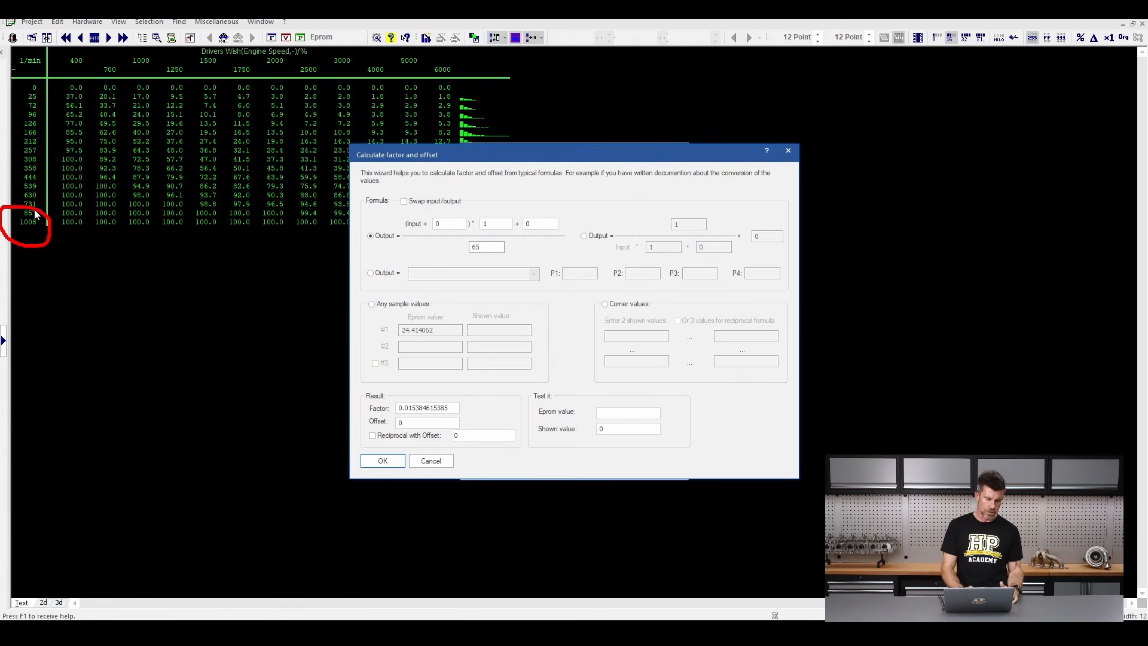
{"action": "key", "text": "Escape"}
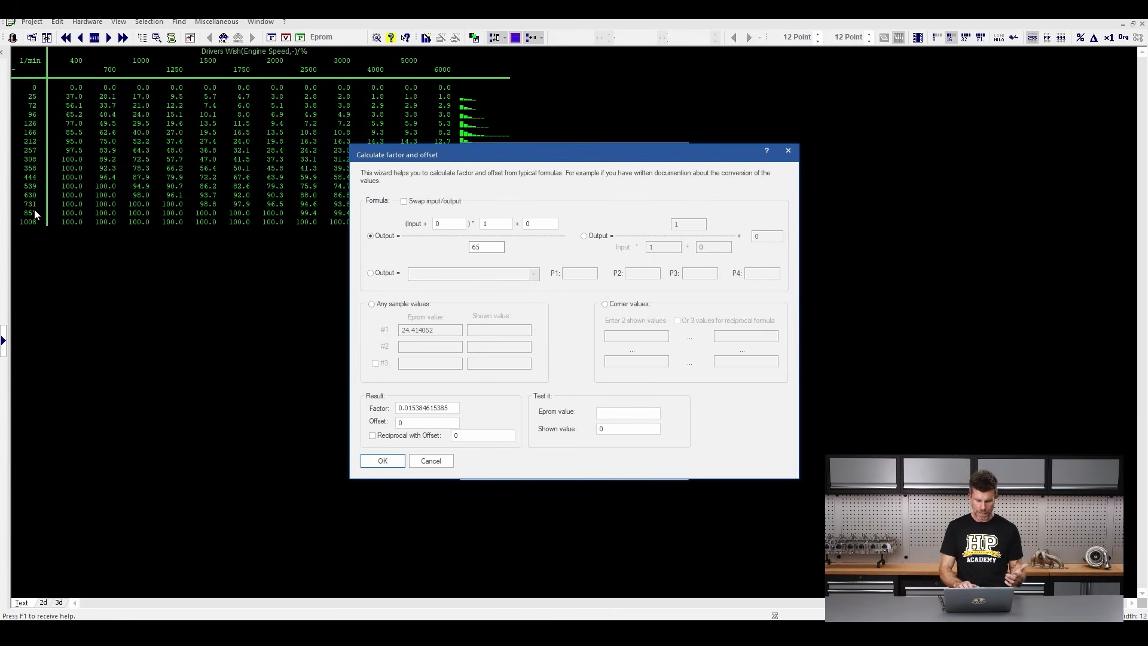
{"action": "type", "text": "5"}
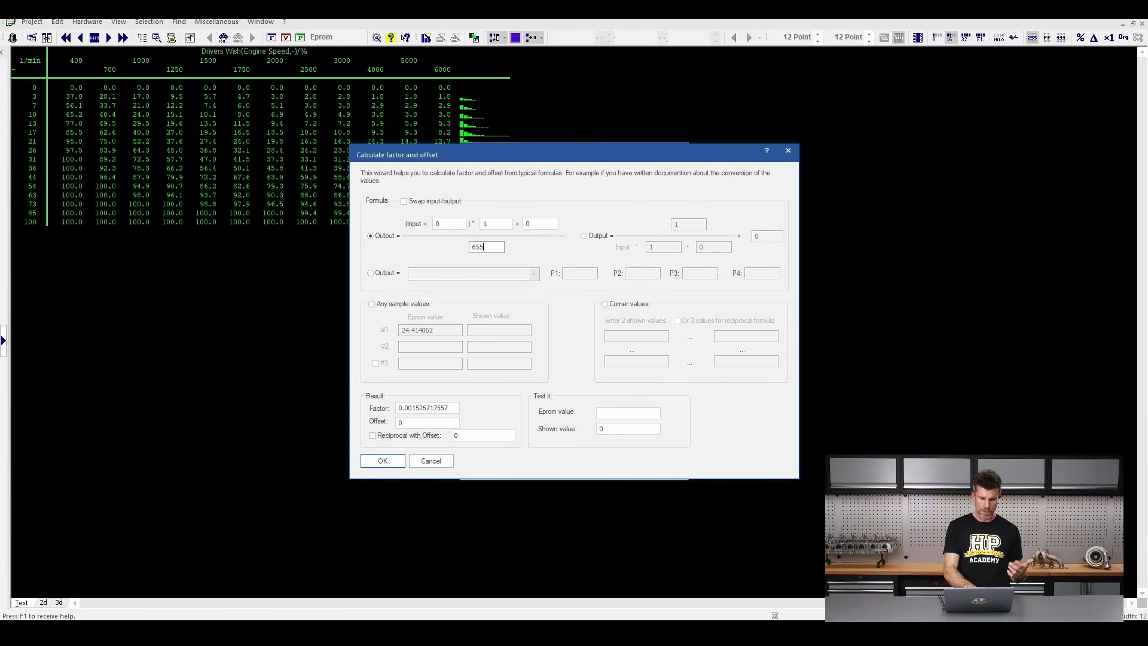
{"action": "type", "text": "."}
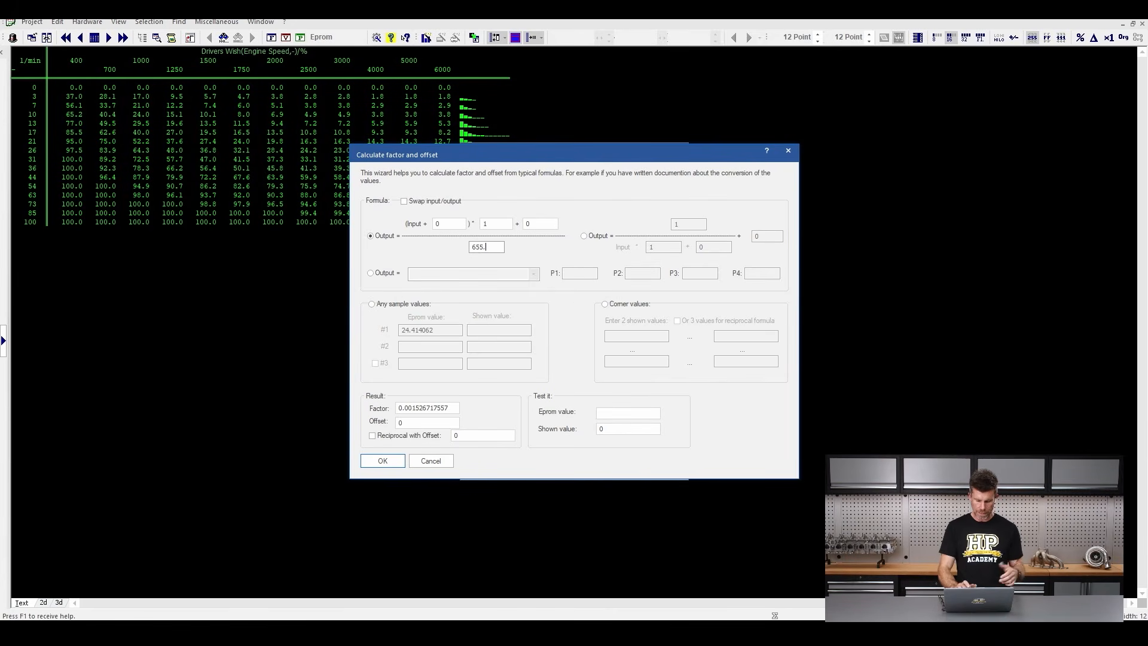
{"action": "type", "text": "36"}
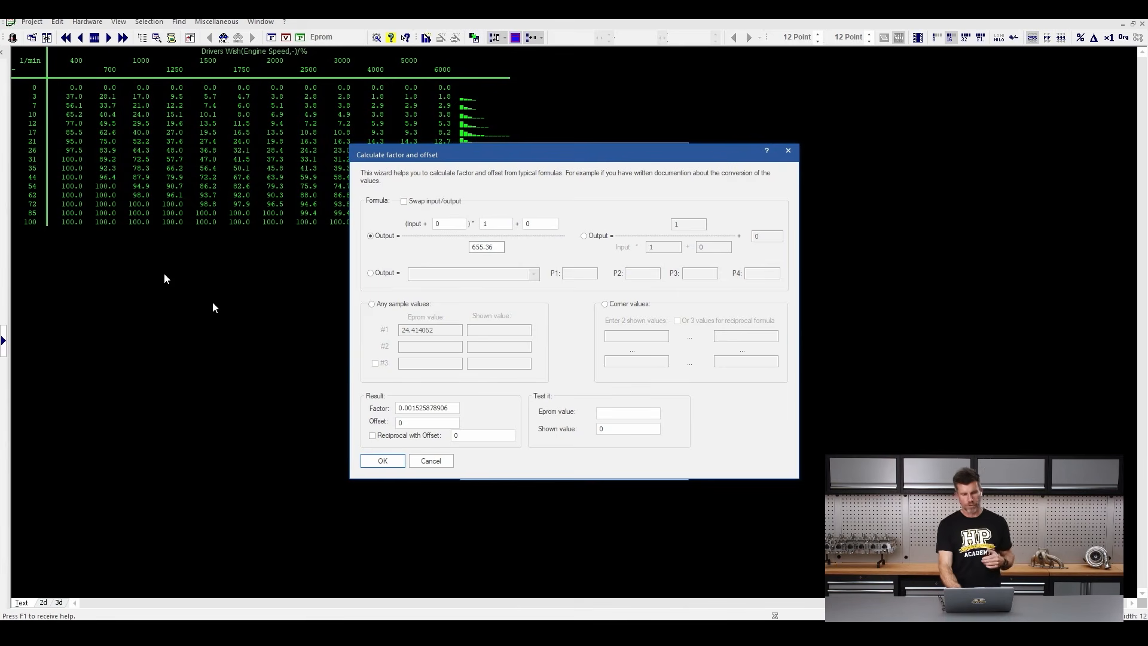
{"action": "left_click", "coordinate": [386, 461]}
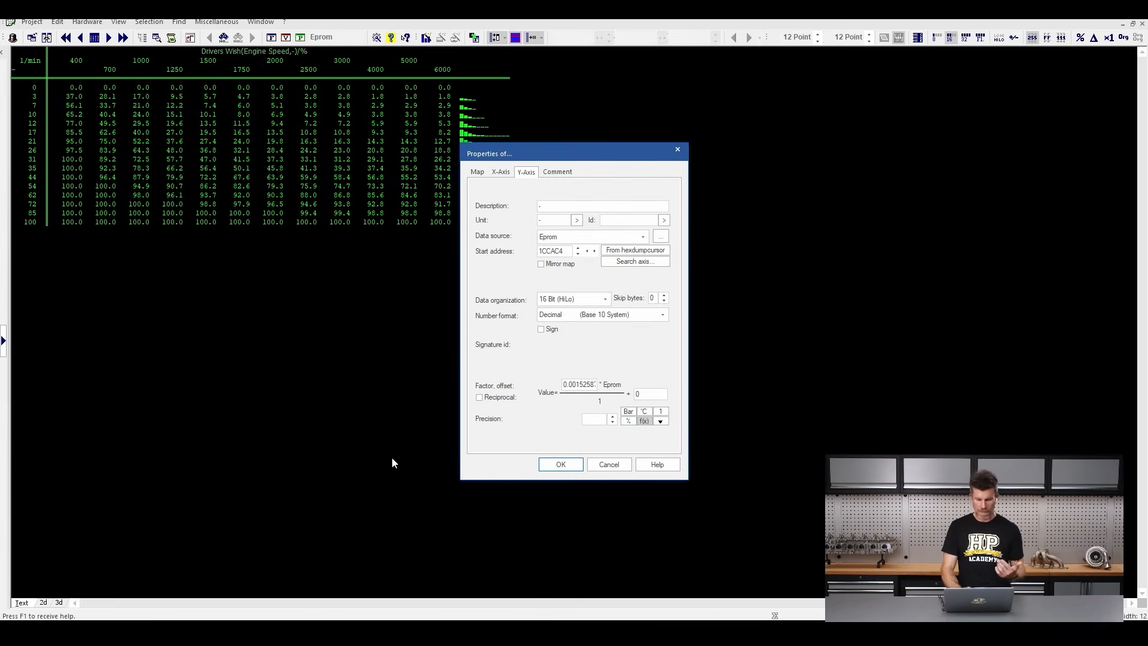
Set the Y-axis precision to 1, describe it as Drivers Pedal with unit %, and apply the map properties
{"action": "left_click", "coordinate": [612, 417]}
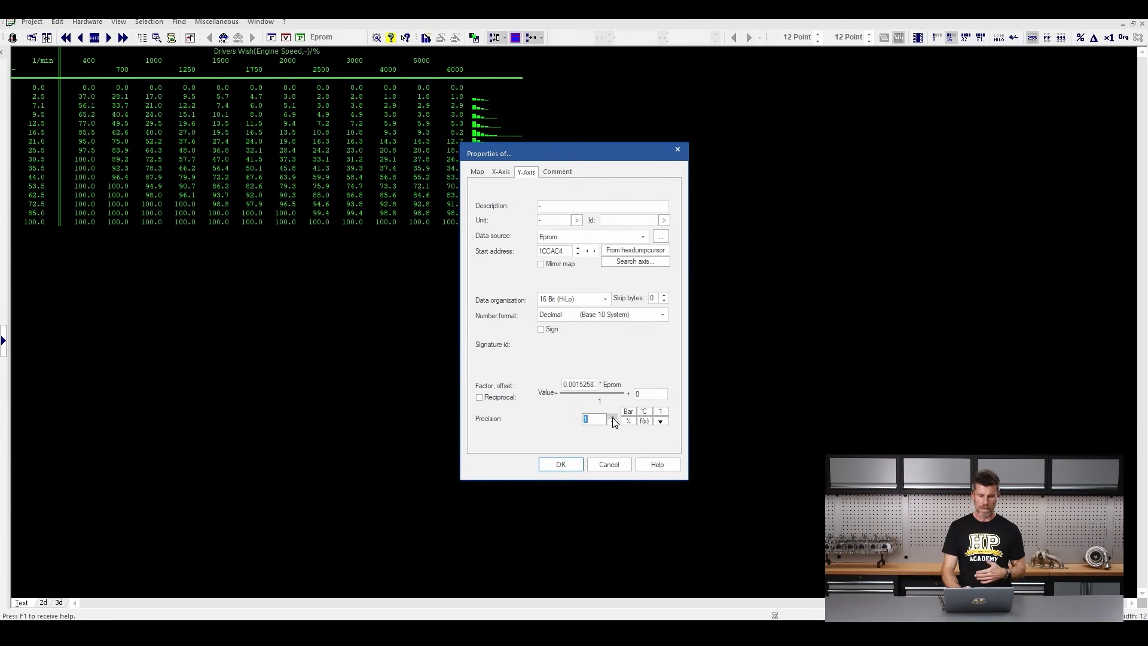
{"action": "double_click", "coordinate": [539, 206]}
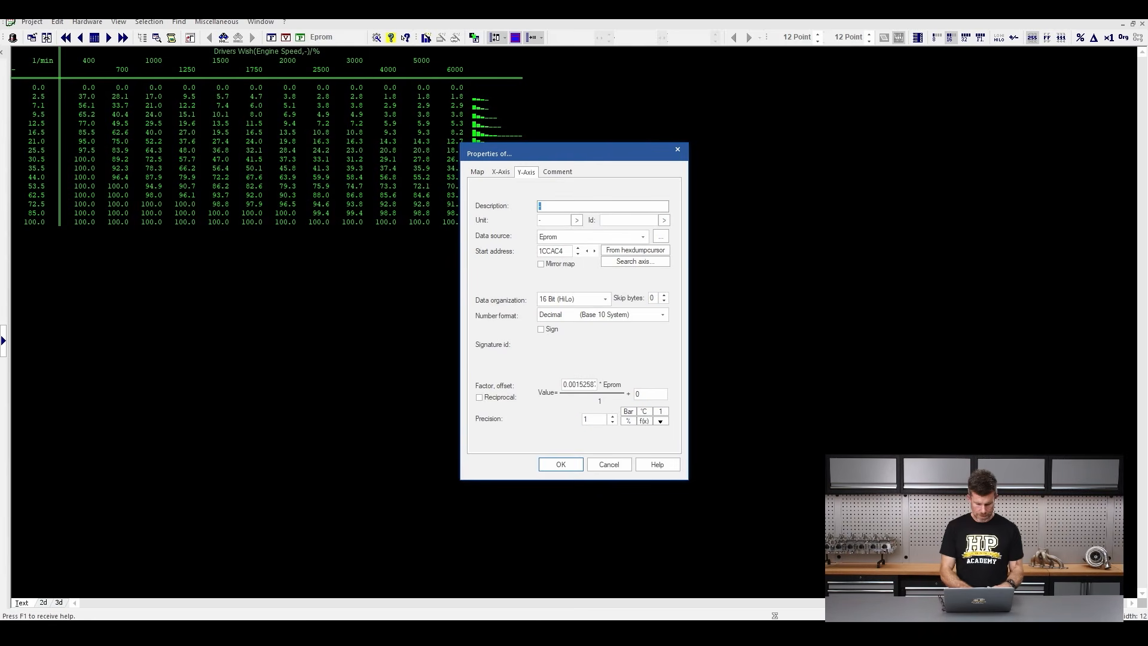
{"action": "type", "text": "Drivers Pe"}
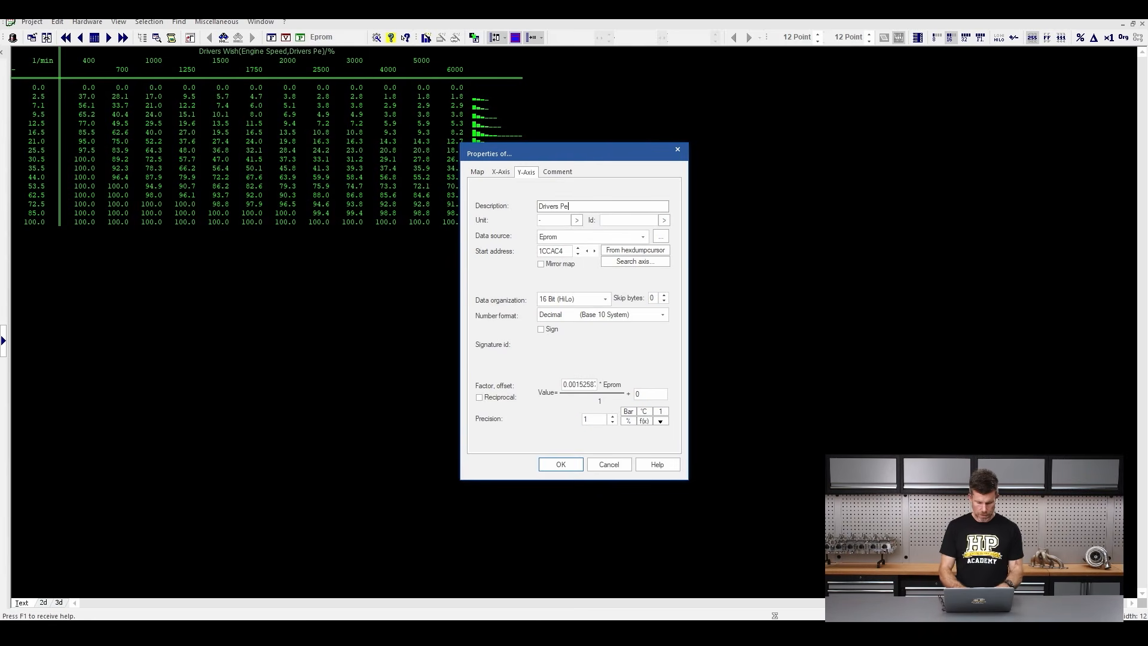
{"action": "type", "text": "dal"}
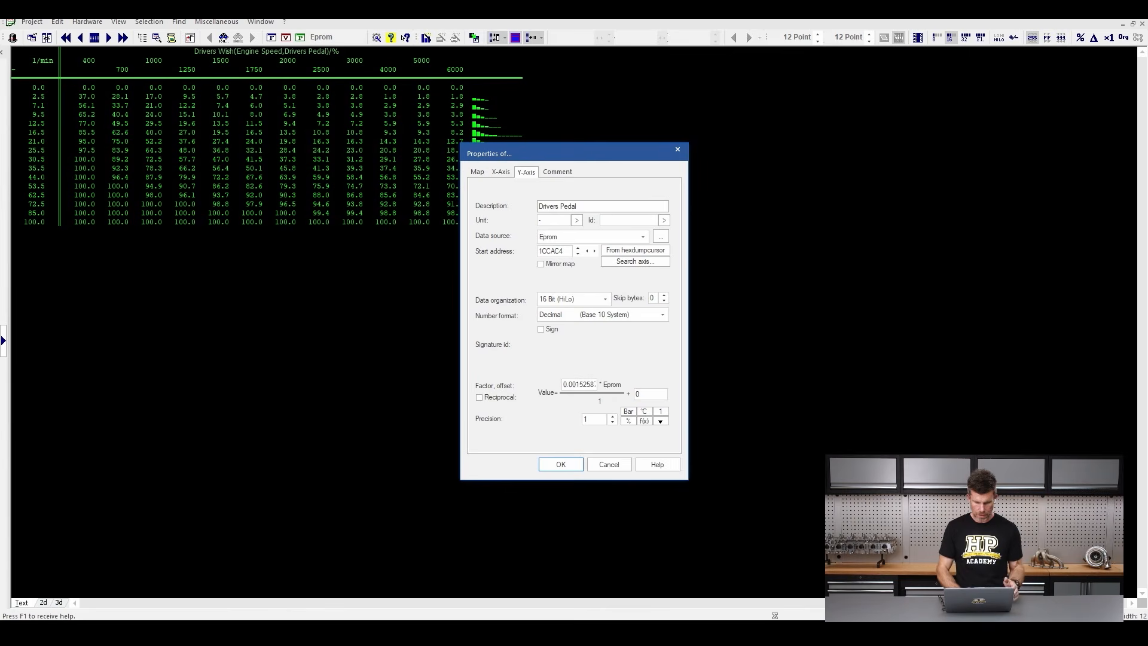
{"action": "left_click", "coordinate": [577, 220]}
{"action": "left_click", "coordinate": [595, 221]}
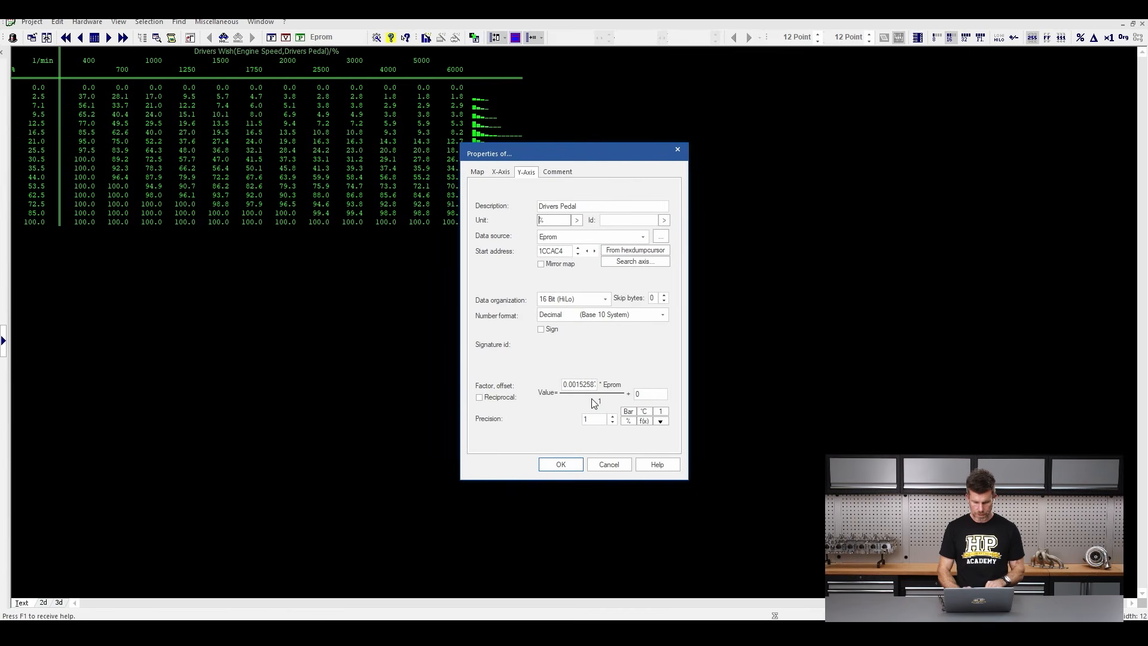
{"action": "left_click", "coordinate": [571, 465]}
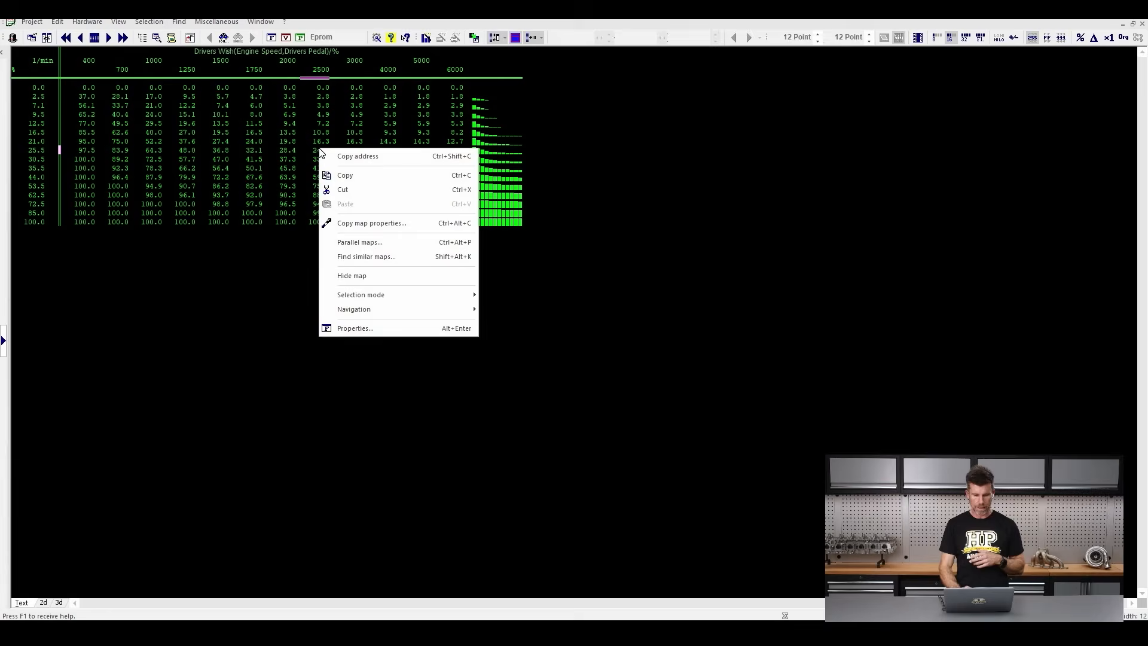
Copy the Drivers Wish map properties, also including the data source and address of the X and Y axes
{"action": "left_click", "coordinate": [382, 224]}
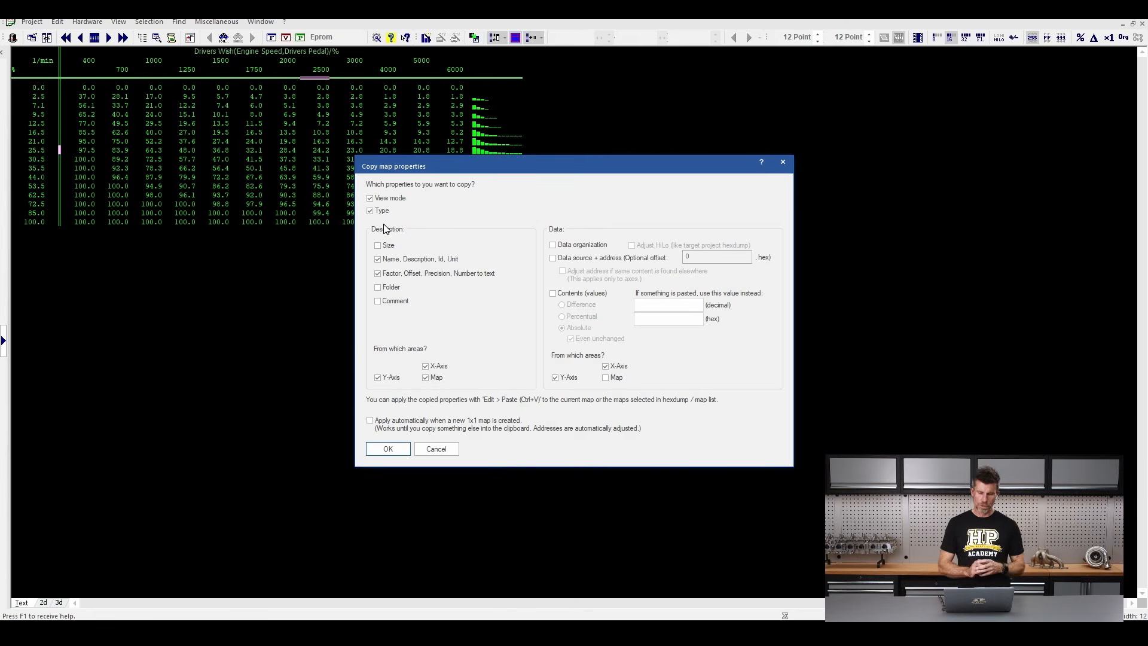
{"action": "mouse_move", "coordinate": [527, 243]}
{"action": "left_mouse_down"}
{"action": "mouse_move", "coordinate": [383, 237]}
{"action": "mouse_move", "coordinate": [362, 282]}
{"action": "mouse_move", "coordinate": [503, 294]}
{"action": "mouse_move", "coordinate": [539, 237]}
{"action": "left_mouse_up"}
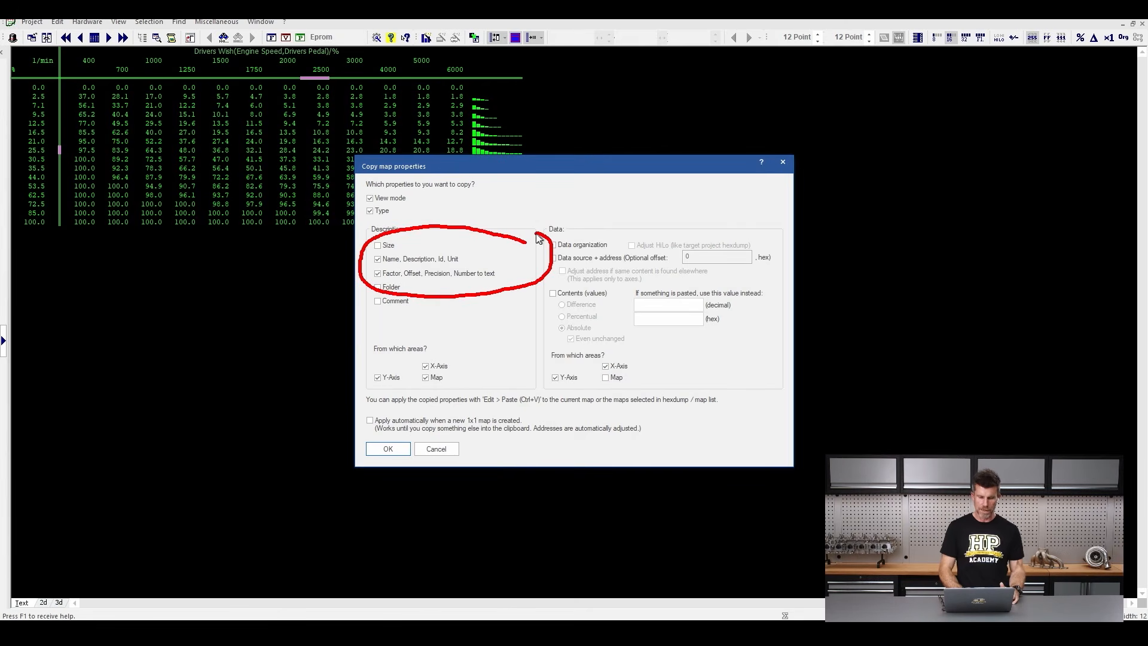
{"action": "key", "text": "Escape"}
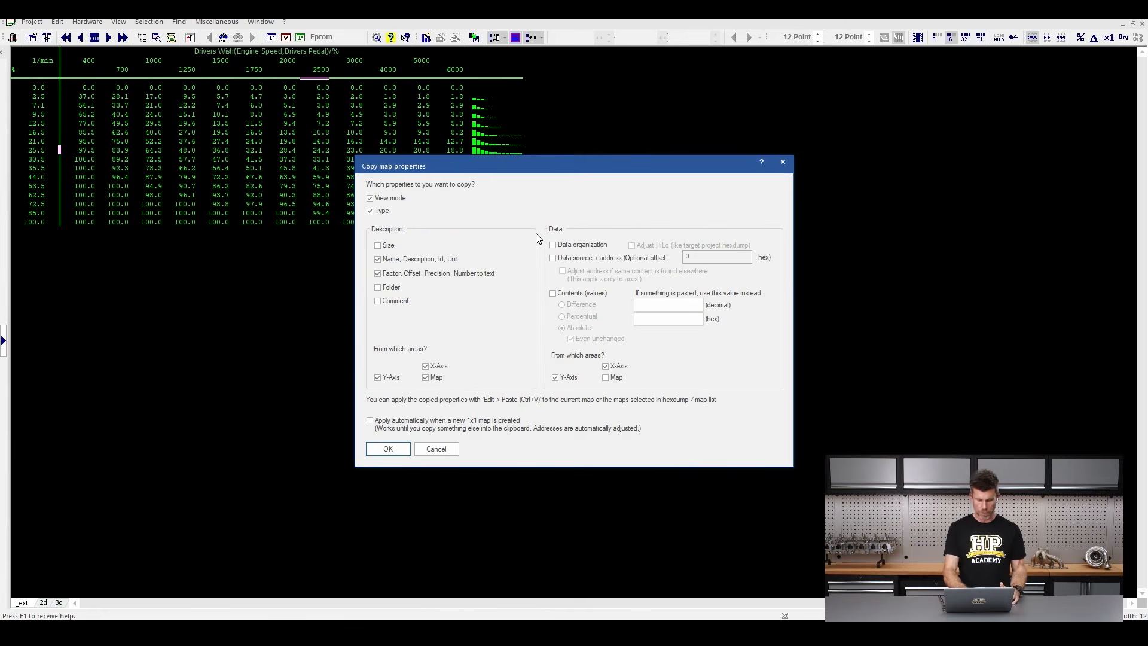
{"action": "mouse_move", "coordinate": [465, 361]}
{"action": "left_mouse_down"}
{"action": "mouse_move", "coordinate": [365, 360]}
{"action": "mouse_move", "coordinate": [442, 397]}
{"action": "mouse_move", "coordinate": [461, 355]}
{"action": "left_mouse_up"}
{"action": "key", "text": "Escape"}
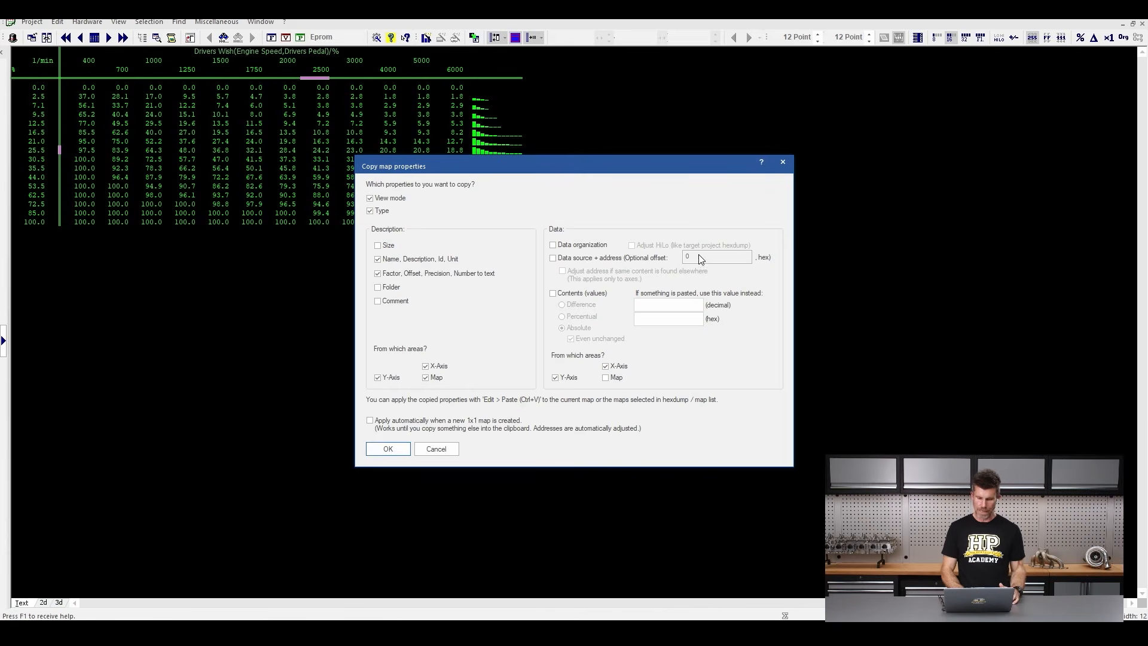
{"action": "mouse_move", "coordinate": [696, 256]}
{"action": "left_mouse_down"}
{"action": "mouse_move", "coordinate": [565, 246]}
{"action": "mouse_move", "coordinate": [540, 269]}
{"action": "mouse_move", "coordinate": [681, 276]}
{"action": "mouse_move", "coordinate": [687, 250]}
{"action": "left_mouse_up"}
{"action": "left_click", "coordinate": [553, 258]}
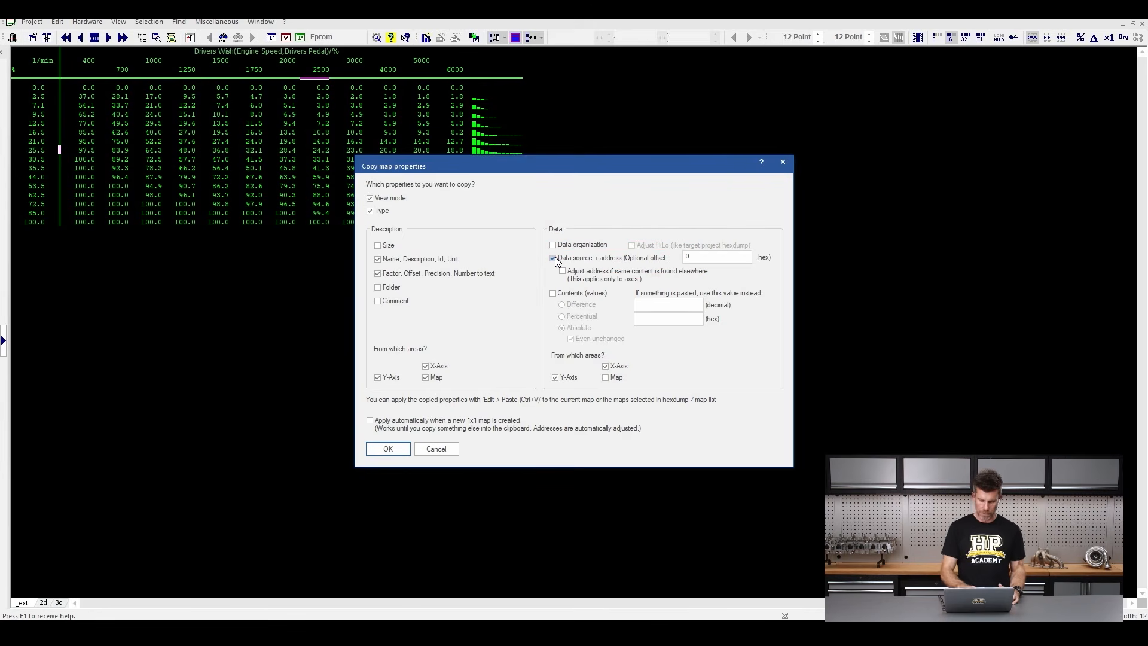
{"action": "mouse_move", "coordinate": [646, 359]}
{"action": "left_mouse_down"}
{"action": "mouse_move", "coordinate": [553, 354]}
{"action": "mouse_move", "coordinate": [538, 391]}
{"action": "mouse_move", "coordinate": [607, 396]}
{"action": "mouse_move", "coordinate": [656, 359]}
{"action": "left_mouse_up"}
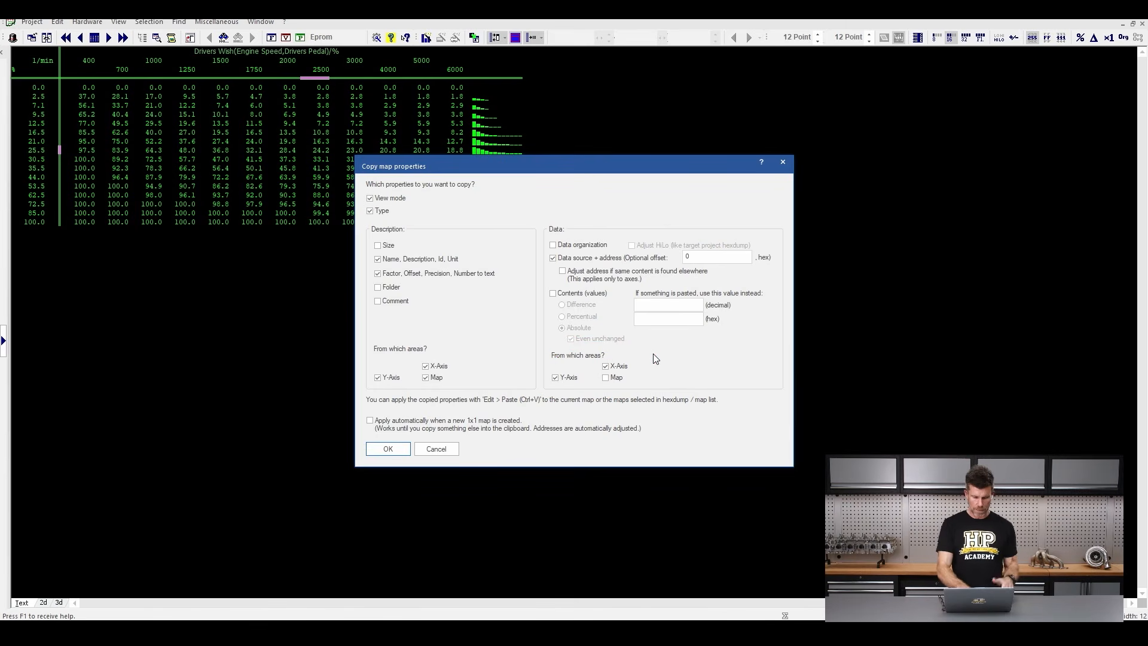
{"action": "left_click", "coordinate": [392, 449]}
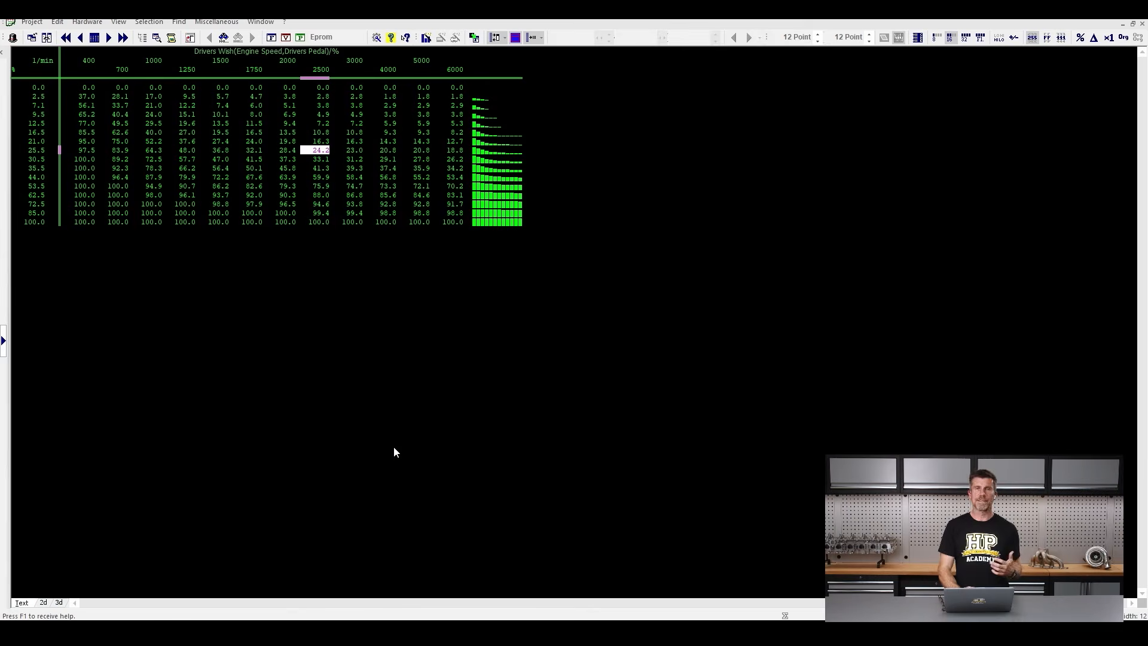
Return to the hexdump, set it to 12 columns wide and align the start of the Drivers Wish map with the first column
{"action": "key", "text": "w"}
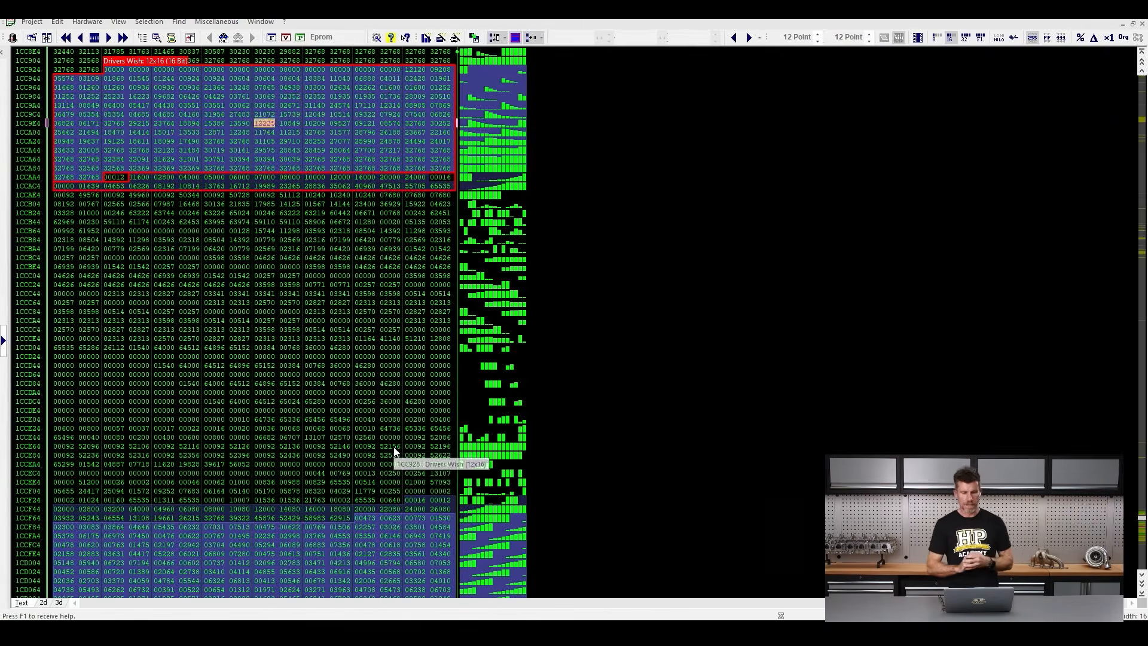
{"action": "scroll", "coordinate": [726, 378], "scroll_direction": "up", "scroll_amount": 4}
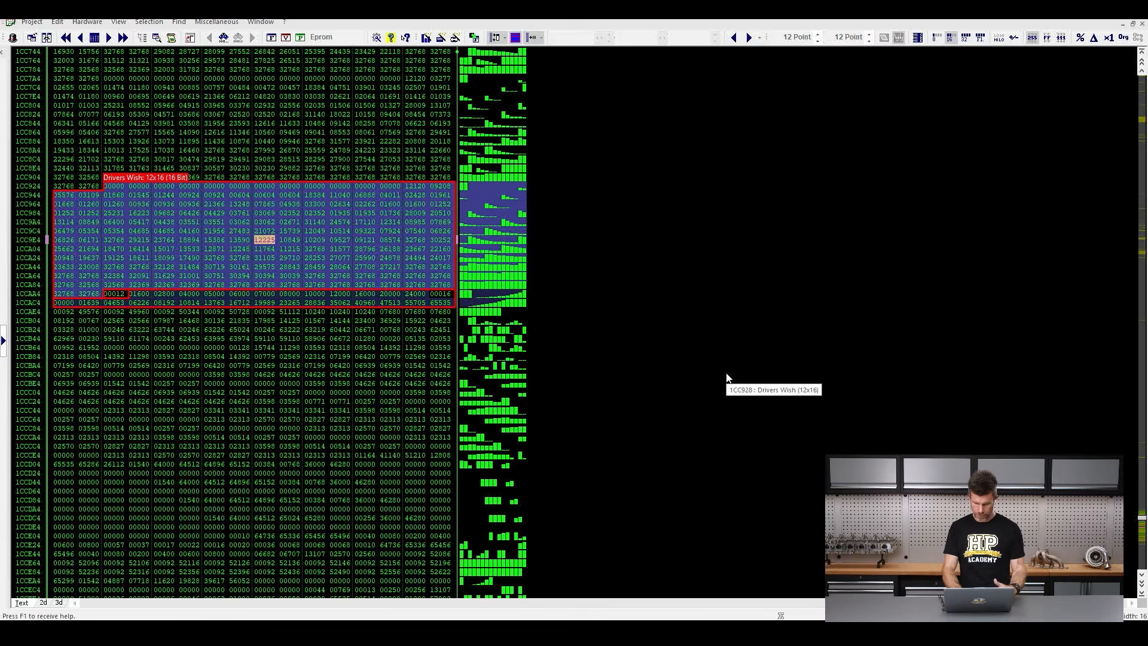
{"action": "key", "text": "w"}
{"action": "key", "text": "w"}
{"action": "key", "text": "w"}
{"action": "key", "text": "w"}
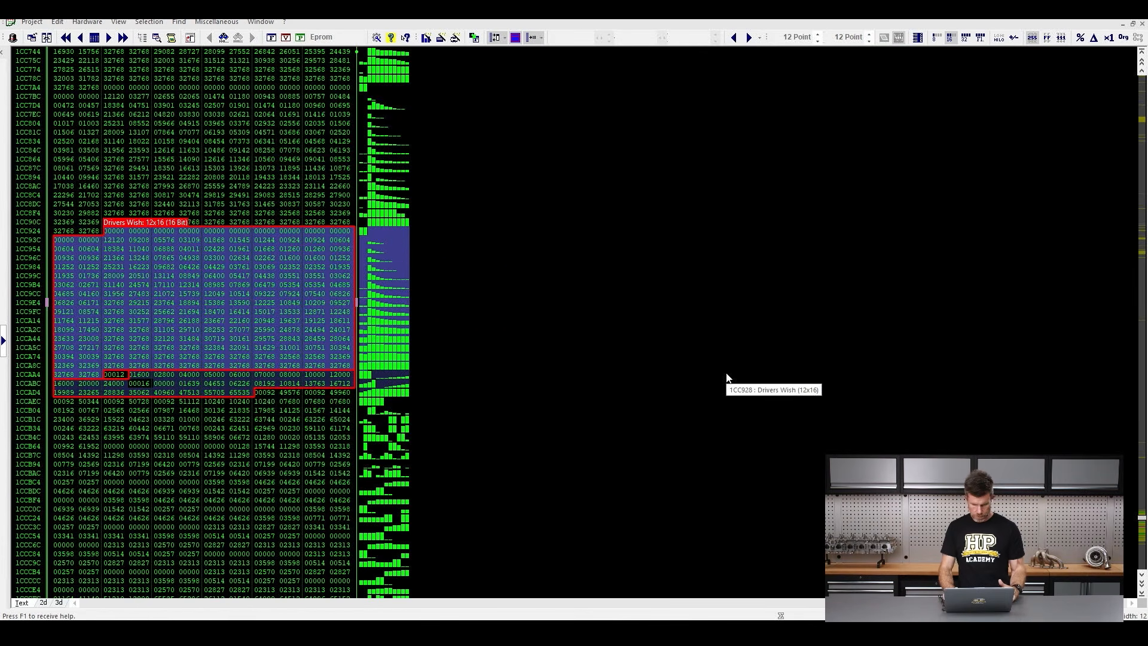
{"action": "key", "text": "ctrl+Right"}
{"action": "key", "text": "ctrl+Left"}
{"action": "key", "text": "ctrl+Left"}
{"action": "key", "text": "ctrl+Left"}
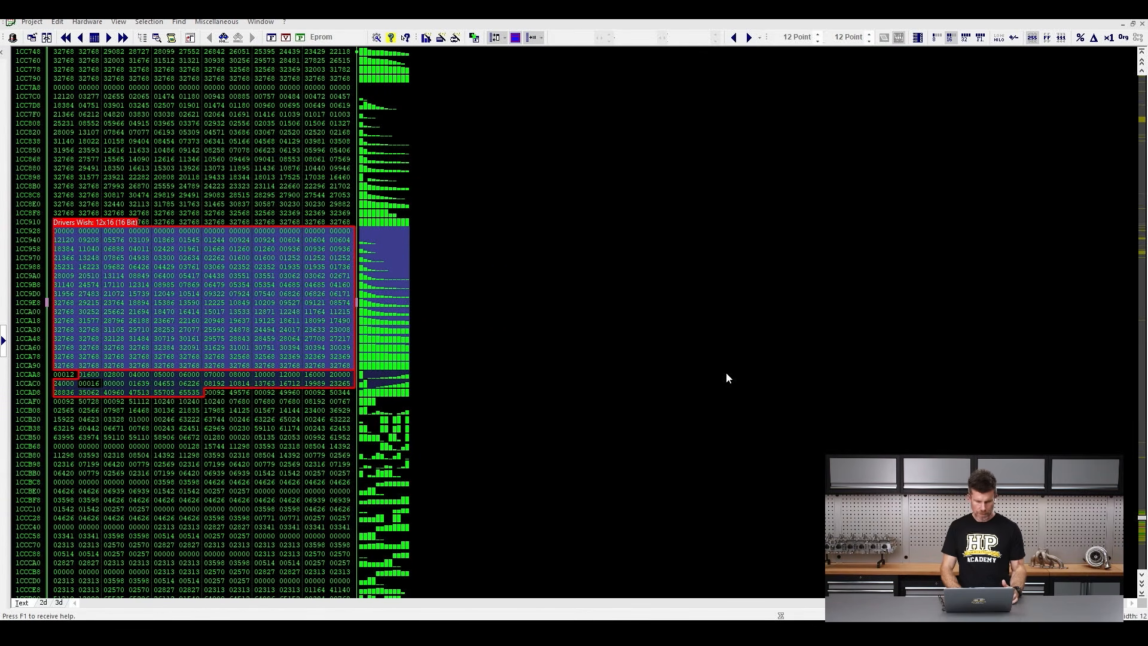
Select the similar 12x16 block starting at address 1CC628, above the Drivers Wish map, and create and open a map from it
{"action": "scroll", "coordinate": [718, 304], "scroll_direction": "up", "scroll_amount": 4}
{"action": "scroll", "coordinate": [718, 305], "scroll_direction": "up", "scroll_amount": 4}
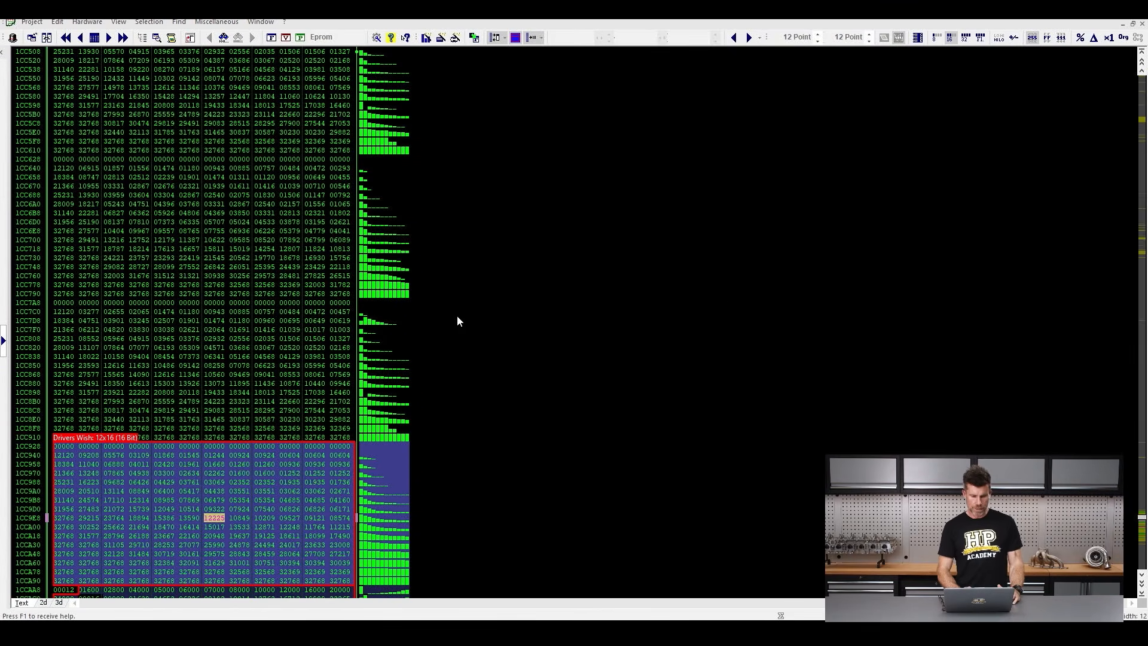
{"action": "mouse_move", "coordinate": [449, 307]}
{"action": "left_mouse_down"}
{"action": "mouse_move", "coordinate": [307, 325]}
{"action": "mouse_move", "coordinate": [304, 436]}
{"action": "mouse_move", "coordinate": [367, 446]}
{"action": "mouse_move", "coordinate": [456, 385]}
{"action": "mouse_move", "coordinate": [450, 300]}
{"action": "left_mouse_up"}
{"action": "key", "text": "Escape"}
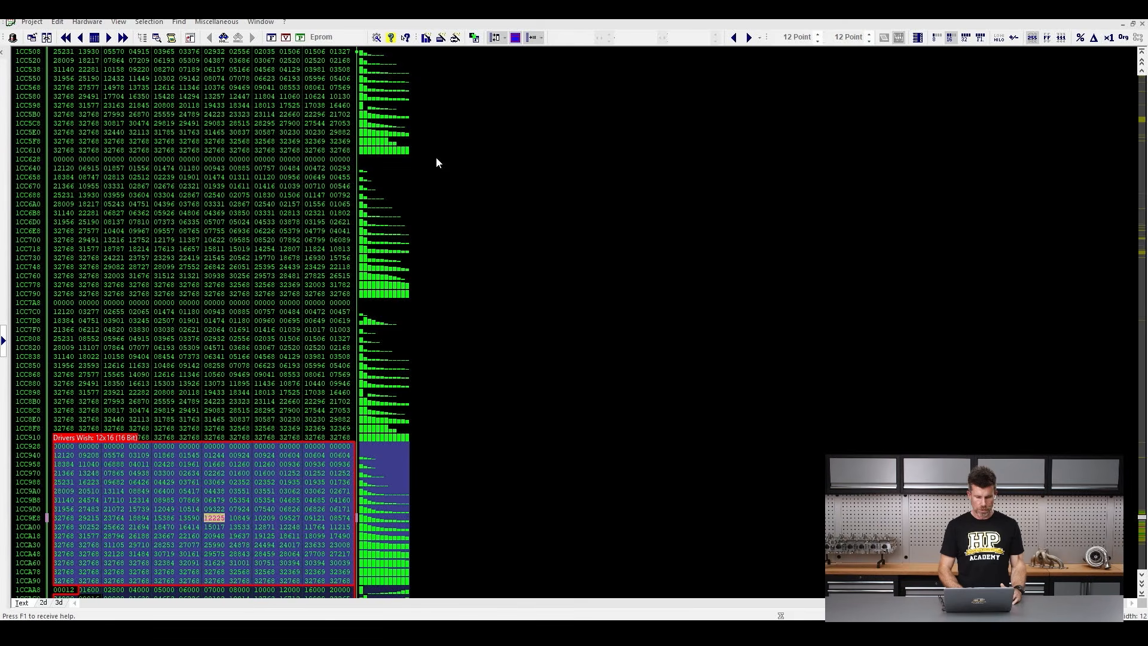
{"action": "mouse_move", "coordinate": [436, 158]}
{"action": "left_mouse_down"}
{"action": "mouse_move", "coordinate": [142, 146]}
{"action": "mouse_move", "coordinate": [28, 191]}
{"action": "mouse_move", "coordinate": [38, 294]}
{"action": "mouse_move", "coordinate": [210, 316]}
{"action": "mouse_move", "coordinate": [430, 299]}
{"action": "mouse_move", "coordinate": [440, 157]}
{"action": "left_mouse_up"}
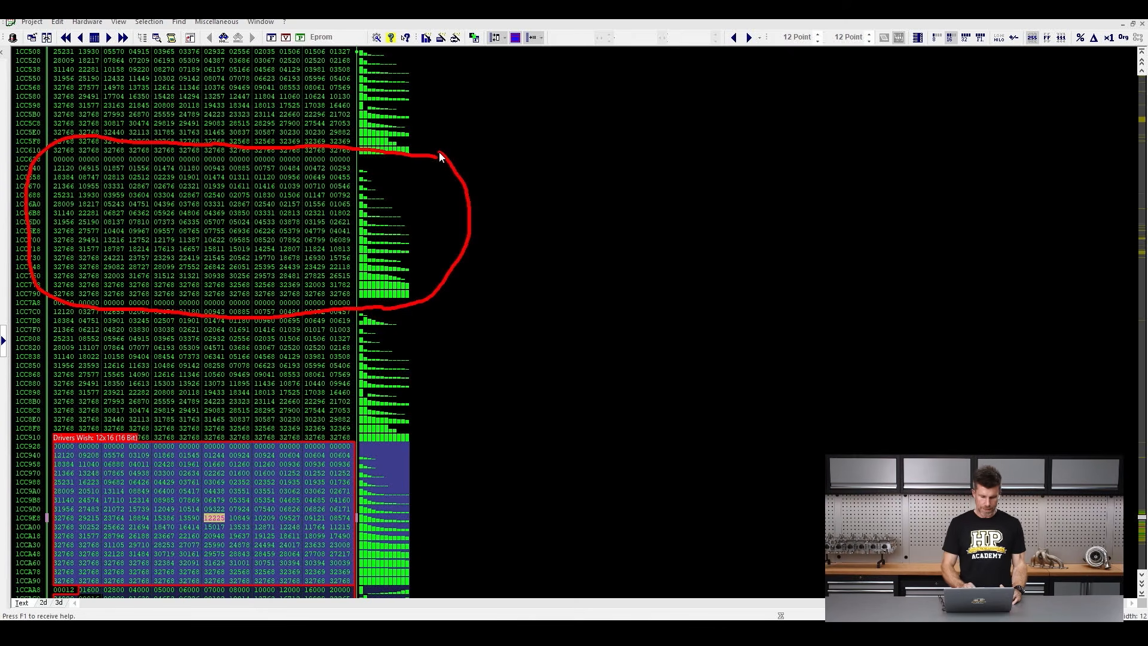
{"action": "left_click", "coordinate": [66, 159]}
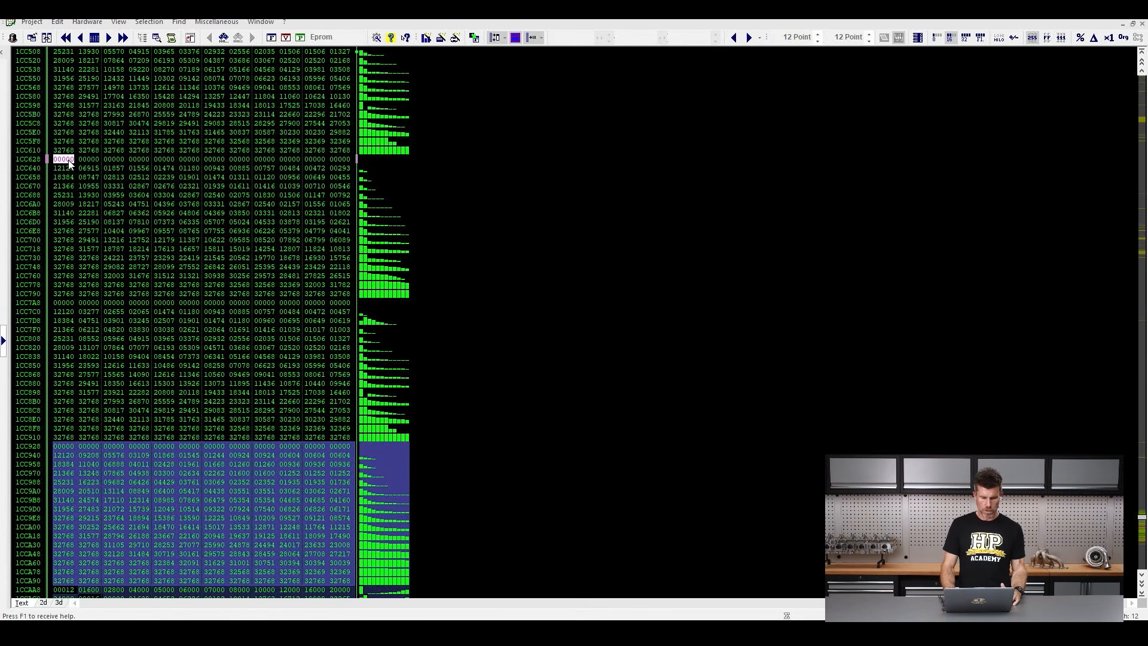
{"action": "key", "text": "shift+Right"}
{"action": "key", "text": "shift+Right"}
{"action": "key", "text": "shift+Right"}
{"action": "key", "text": "shift+Right"}
{"action": "key", "text": "shift+Right"}
{"action": "key", "text": "shift+Right"}
{"action": "key", "text": "shift+Right"}
{"action": "key", "text": "shift+Right"}
{"action": "key", "text": "shift+Right"}
{"action": "key", "text": "shift+Right"}
{"action": "key", "text": "shift+Right"}
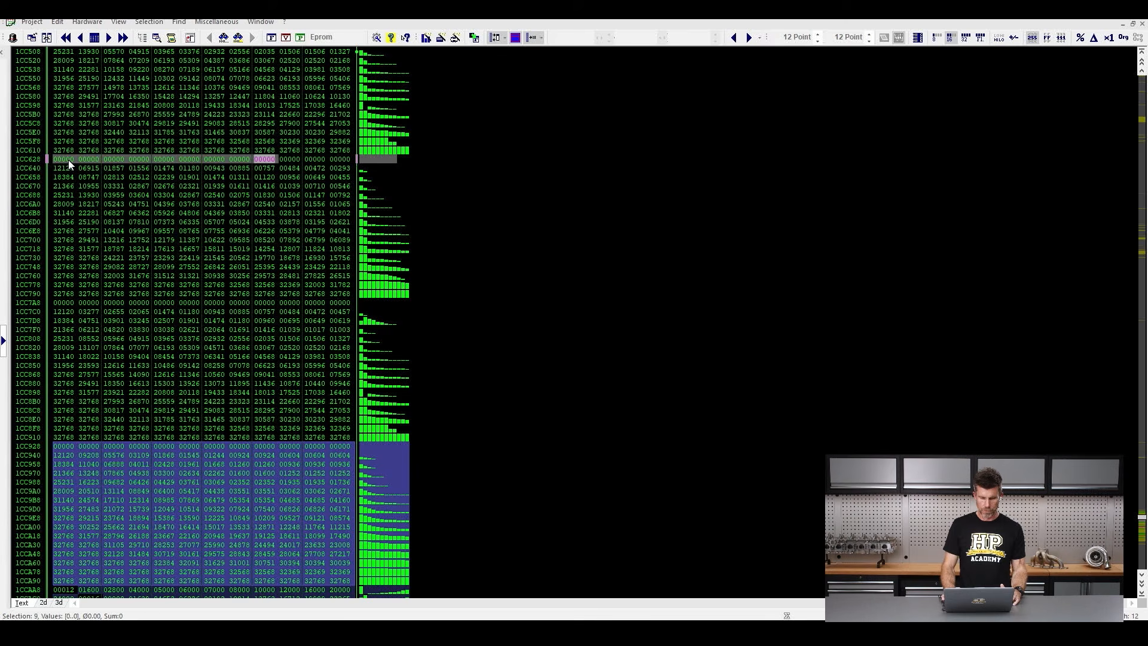
{"action": "key", "text": "shift+Down"}
{"action": "key", "text": "shift+Down"}
{"action": "key", "text": "shift+Down"}
{"action": "key", "text": "shift+Down"}
{"action": "key", "text": "shift+Down"}
{"action": "key", "text": "shift+Down"}
{"action": "key", "text": "shift+Down"}
{"action": "key", "text": "shift+Down"}
{"action": "key", "text": "shift+Down"}
{"action": "key", "text": "shift+Down"}
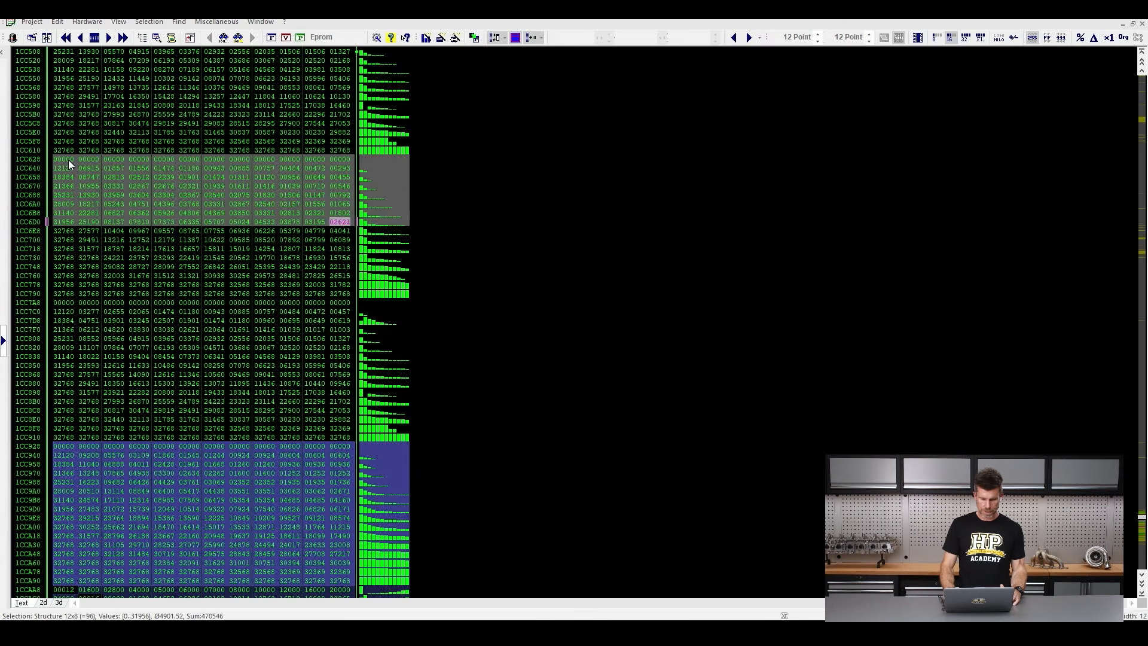
{"action": "key", "text": "shift+Down"}
{"action": "key", "text": "shift+Down"}
{"action": "key", "text": "shift+Down"}
{"action": "key", "text": "shift+Down"}
{"action": "key", "text": "shift+Down"}
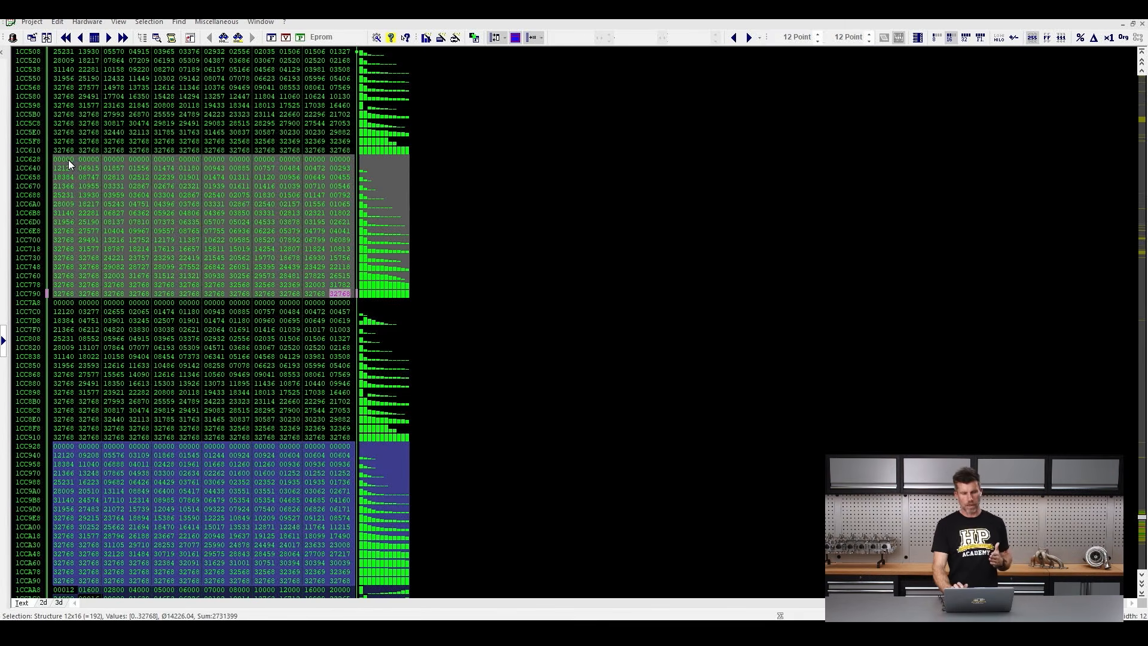
{"action": "key", "text": "k"}
{"action": "key", "text": "Tab"}
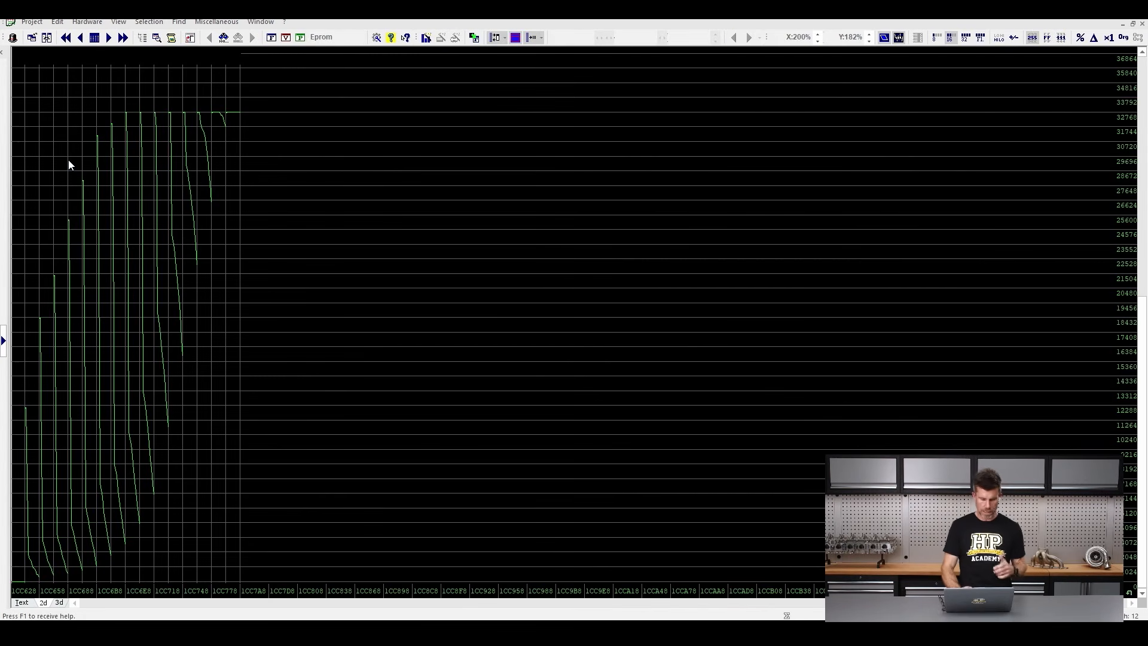
Show the map at address 1CC628 as text and apply the copied Drivers Wish properties and axes to it
{"action": "left_click", "coordinate": [21, 604]}
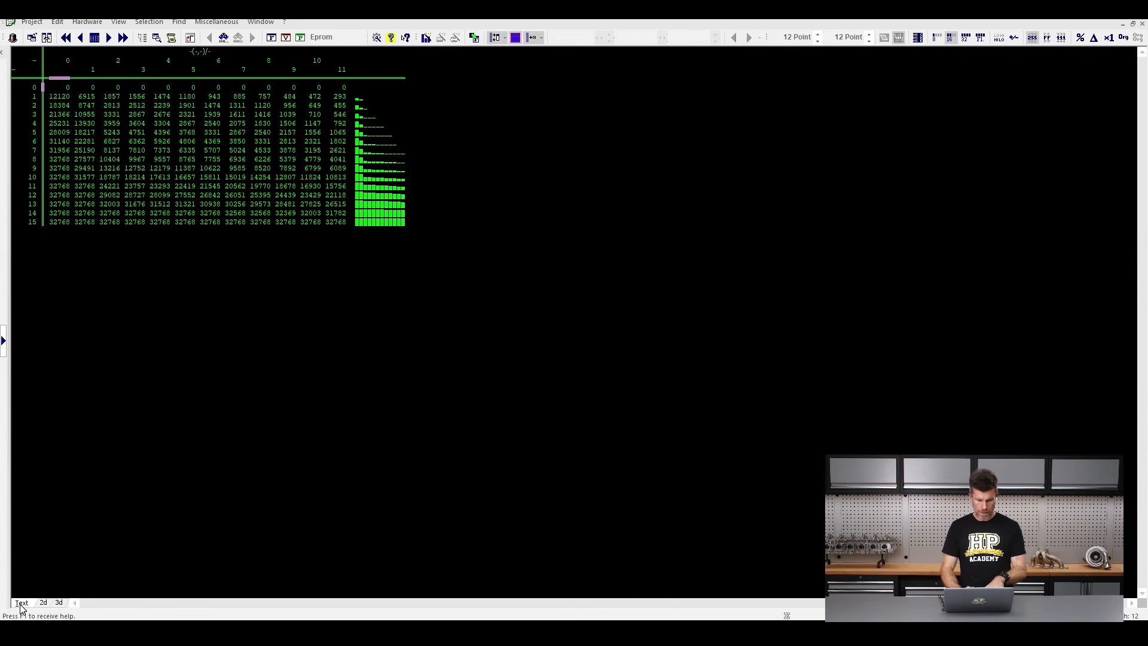
{"action": "key", "text": "ctrl+Tab"}
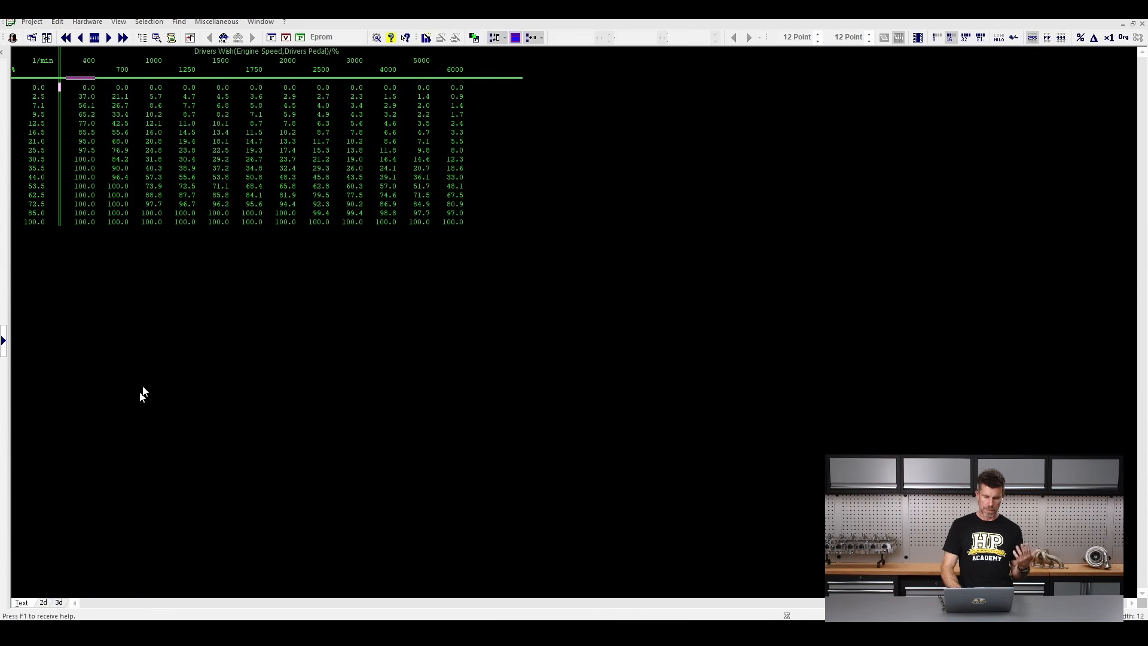
{"action": "mouse_move", "coordinate": [58, 98]}
{"action": "left_mouse_down"}
{"action": "mouse_move", "coordinate": [12, 191]}
{"action": "mouse_move", "coordinate": [60, 224]}
{"action": "mouse_move", "coordinate": [63, 172]}
{"action": "left_mouse_up"}
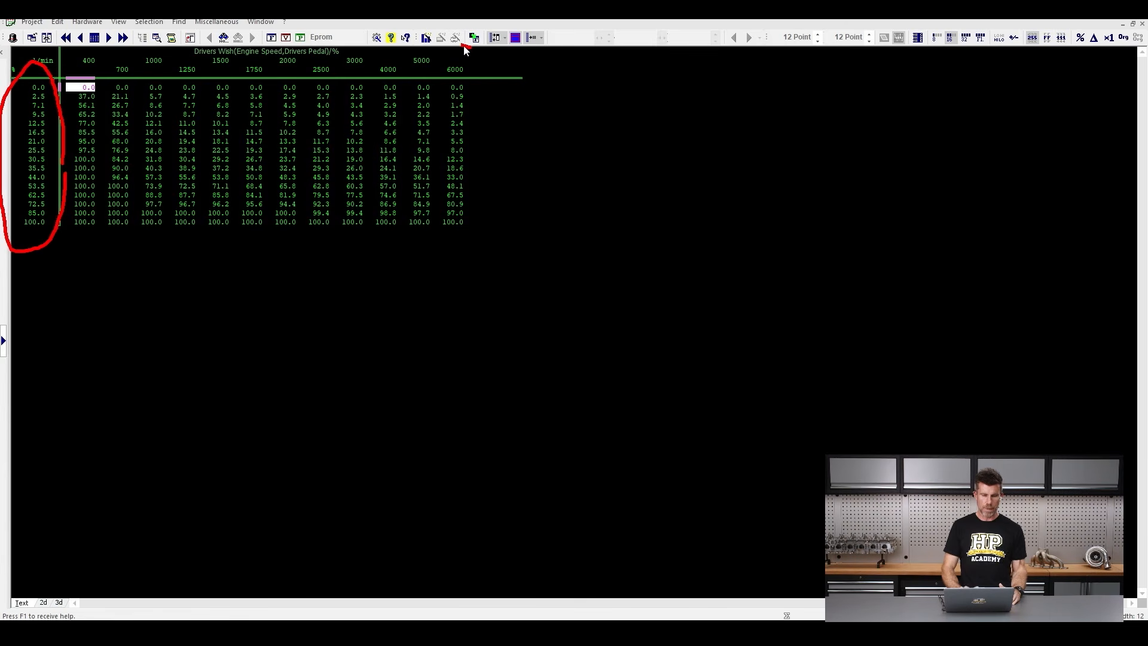
{"action": "mouse_move", "coordinate": [465, 50]}
{"action": "left_mouse_down"}
{"action": "mouse_move", "coordinate": [205, 27]}
{"action": "mouse_move", "coordinate": [54, 60]}
{"action": "mouse_move", "coordinate": [239, 90]}
{"action": "mouse_move", "coordinate": [465, 91]}
{"action": "left_mouse_up"}
{"action": "key", "text": "Escape"}
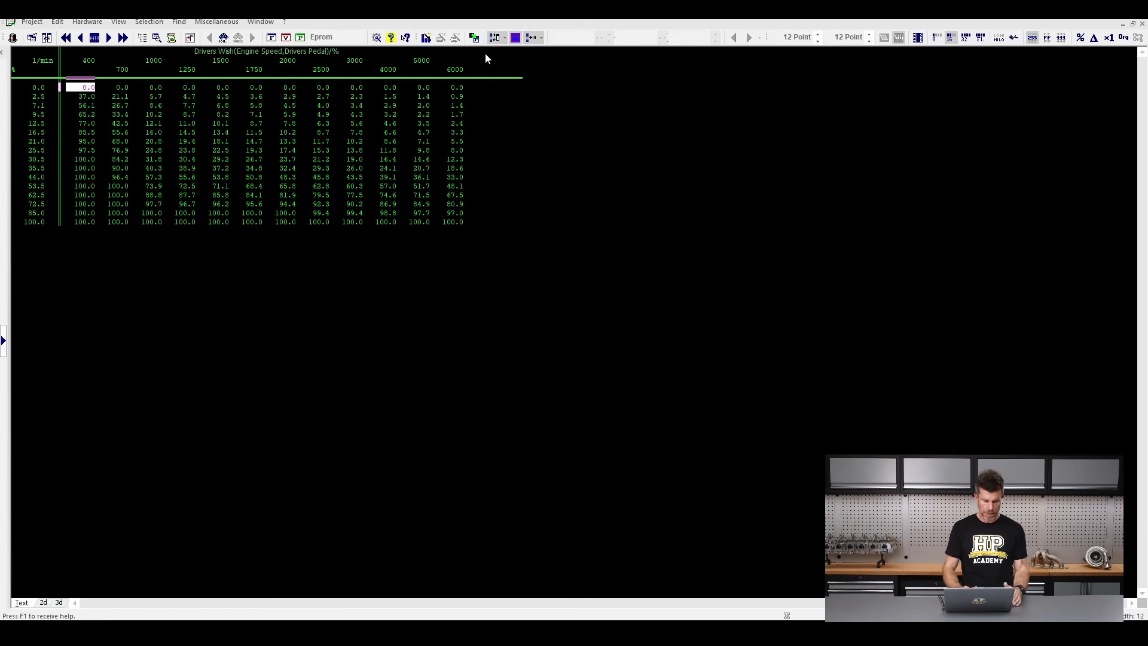
Create a map from the 12x16 block at address 1CC7A8, show it as text and apply the copied Drivers Wish properties
{"action": "key", "text": "Escape"}
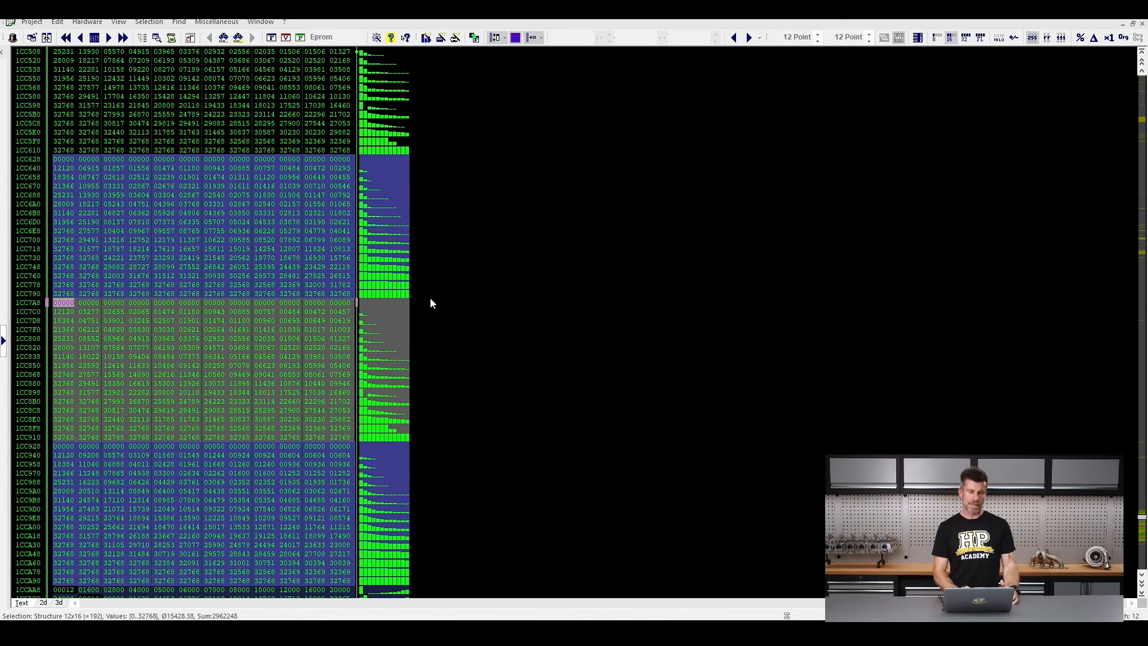
{"action": "mouse_move", "coordinate": [429, 297]}
{"action": "left_mouse_down"}
{"action": "mouse_move", "coordinate": [102, 289]}
{"action": "mouse_move", "coordinate": [33, 363]}
{"action": "mouse_move", "coordinate": [33, 397]}
{"action": "mouse_move", "coordinate": [161, 468]}
{"action": "mouse_move", "coordinate": [328, 464]}
{"action": "mouse_move", "coordinate": [442, 418]}
{"action": "mouse_move", "coordinate": [447, 280]}
{"action": "left_mouse_up"}
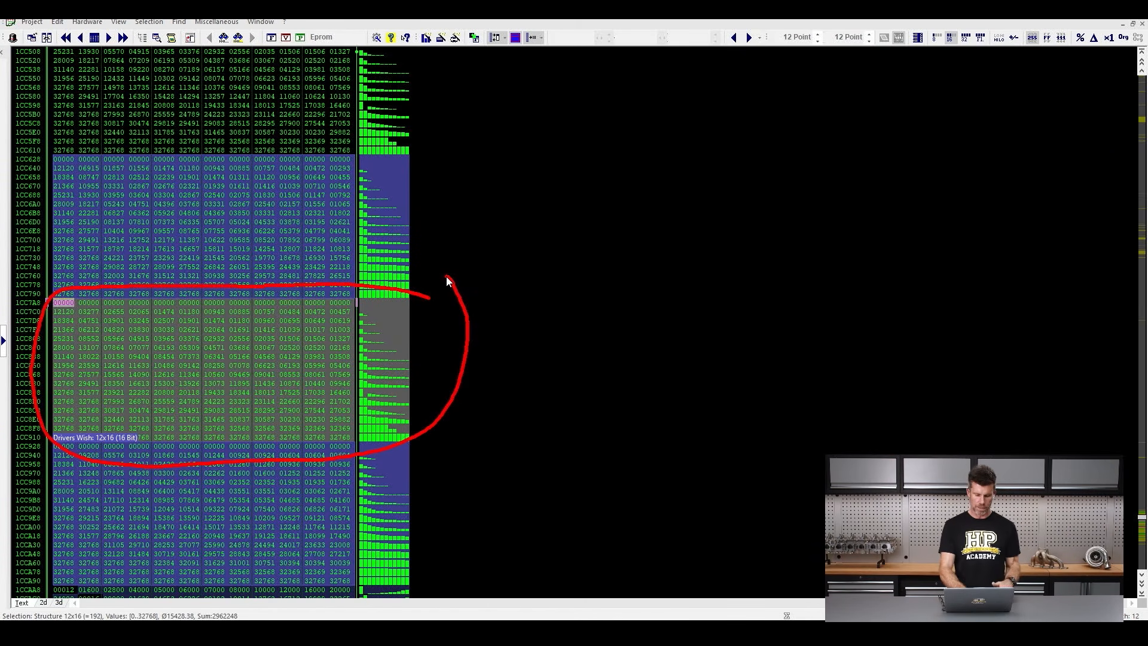
{"action": "key", "text": "Escape"}
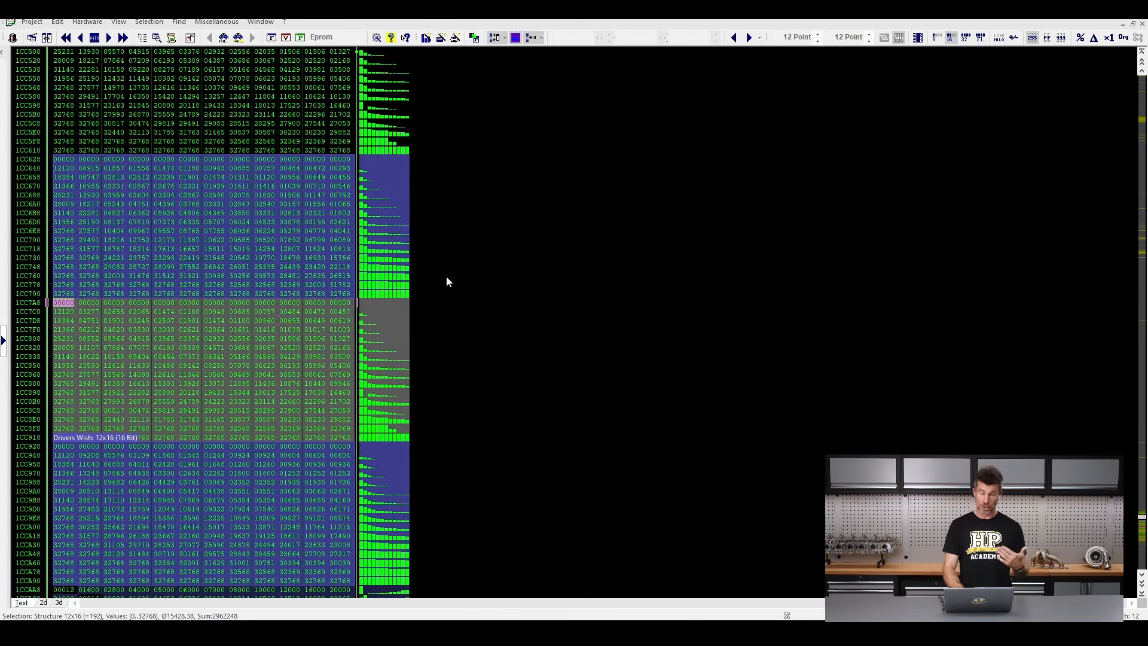
{"action": "key", "text": "Tab"}
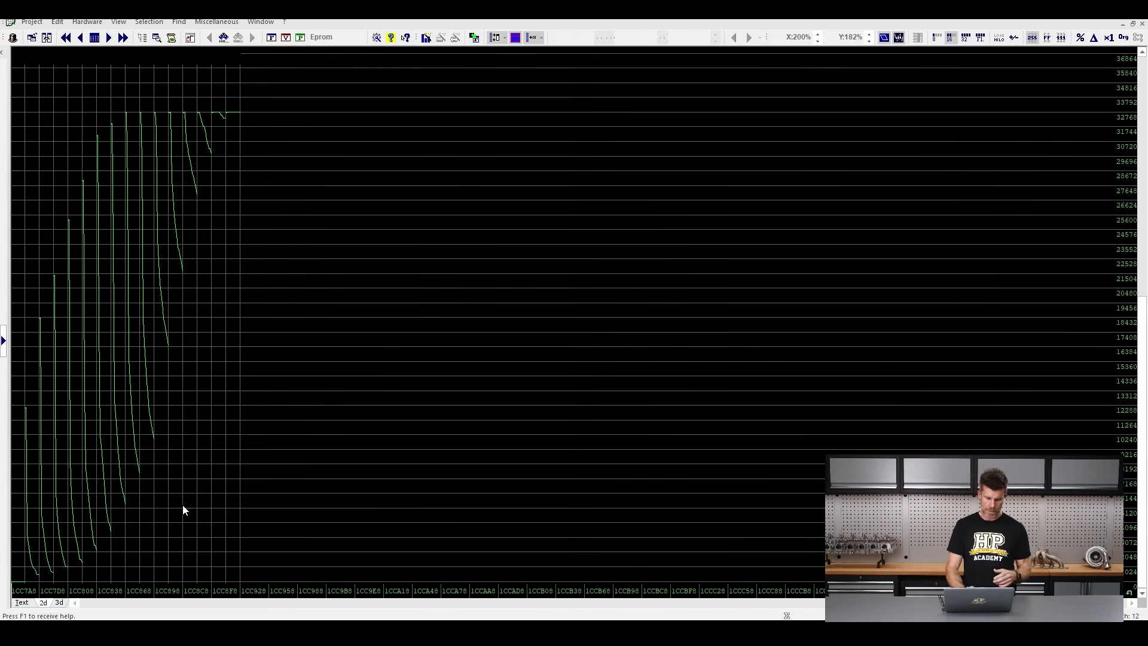
{"action": "left_click", "coordinate": [22, 603]}
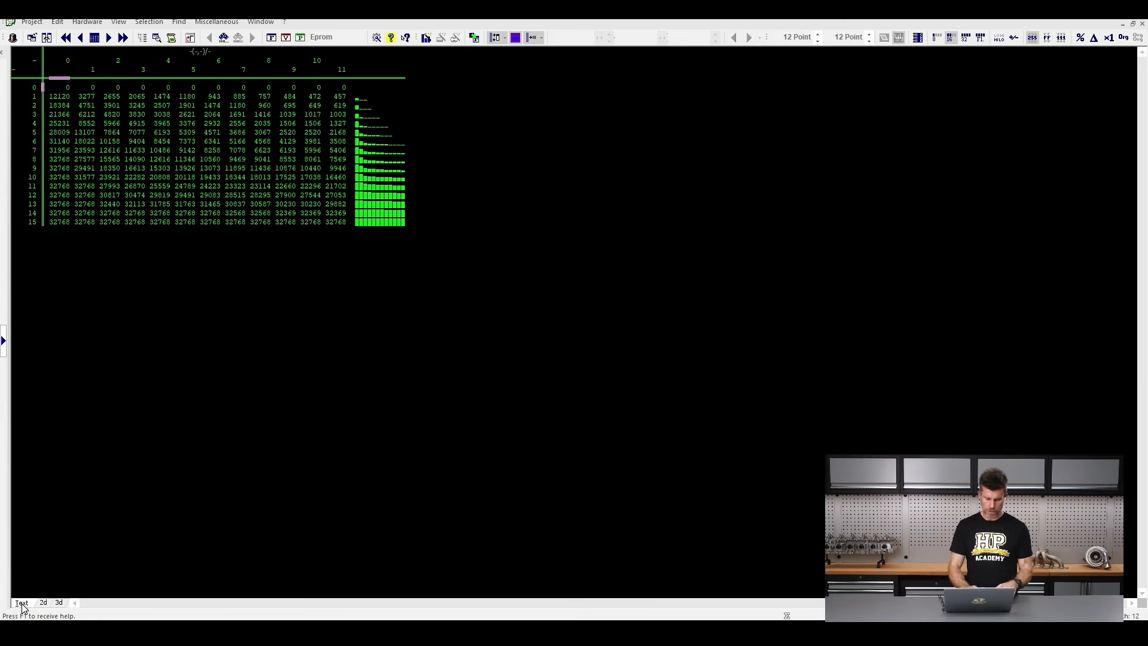
{"action": "key", "text": "ctrl+Tab"}
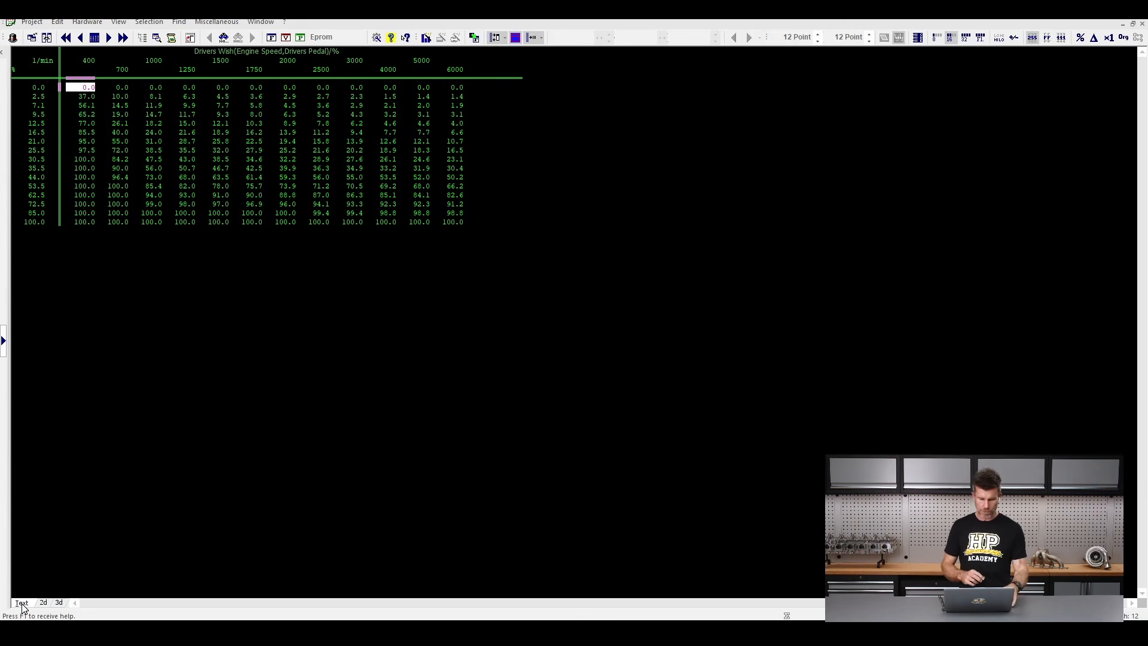
Return to the hexdump and show it in 2D at 100% horizontal zoom to compare the neighbouring Drivers Wish maps
{"action": "key", "text": "ctrl+Tab"}
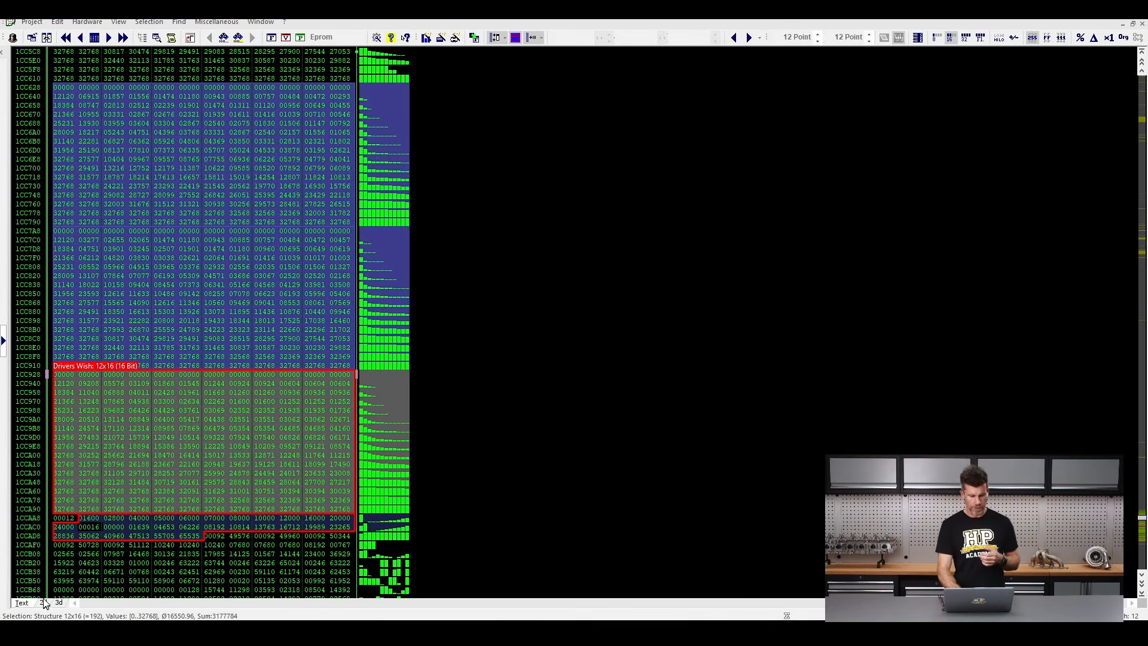
{"action": "left_click", "coordinate": [44, 602]}
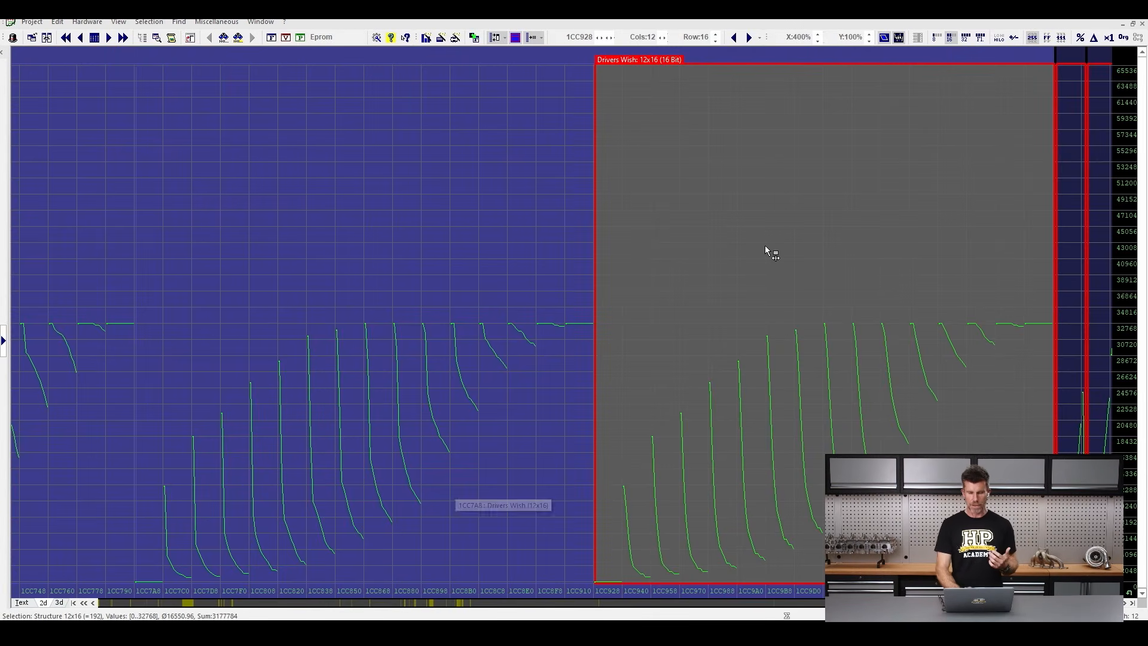
{"action": "left_click", "coordinate": [818, 41]}
{"action": "left_click", "coordinate": [817, 41]}
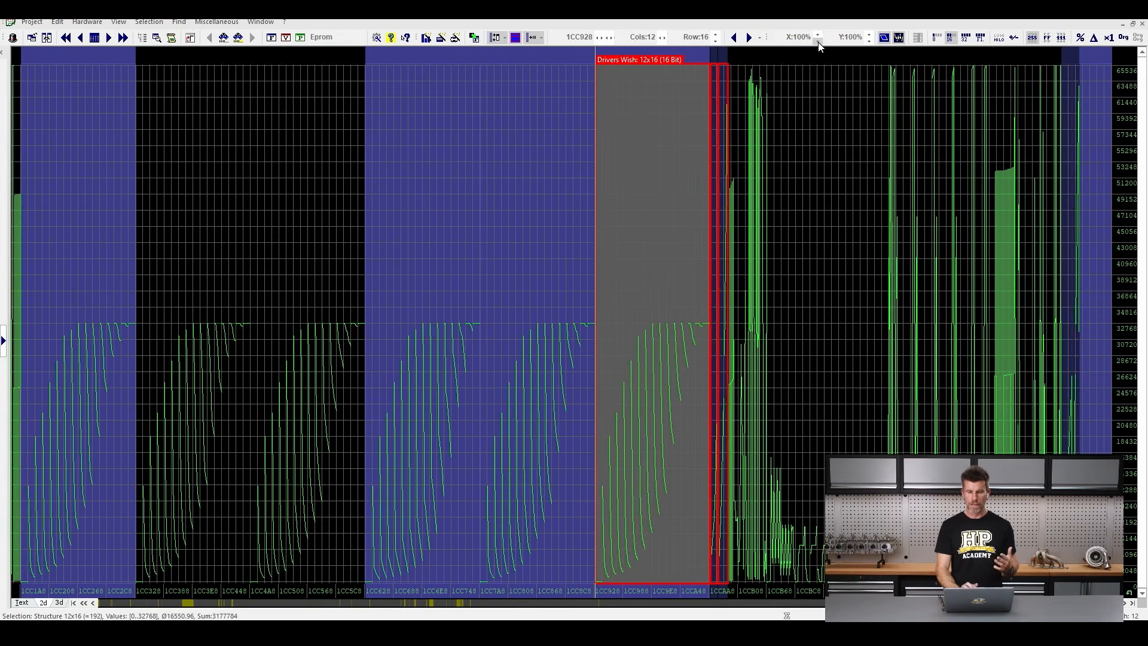